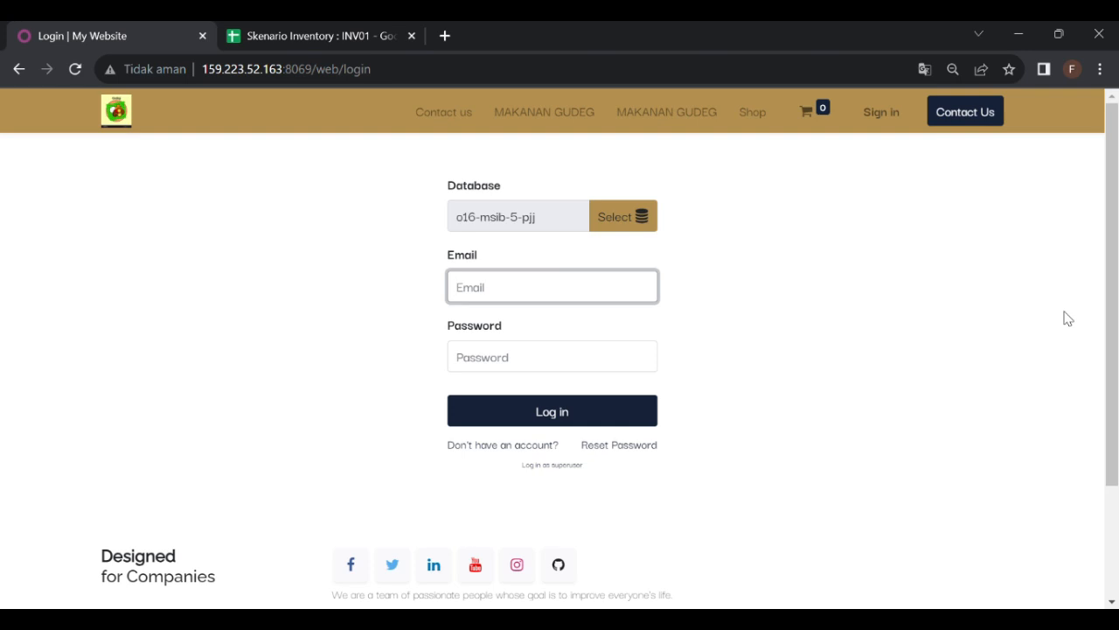
Step: Log in with the administrator's login and password, then dismiss Chrome's password warning
text(od)
text(min)
click(480, 369)
text(admin)
key(Return)
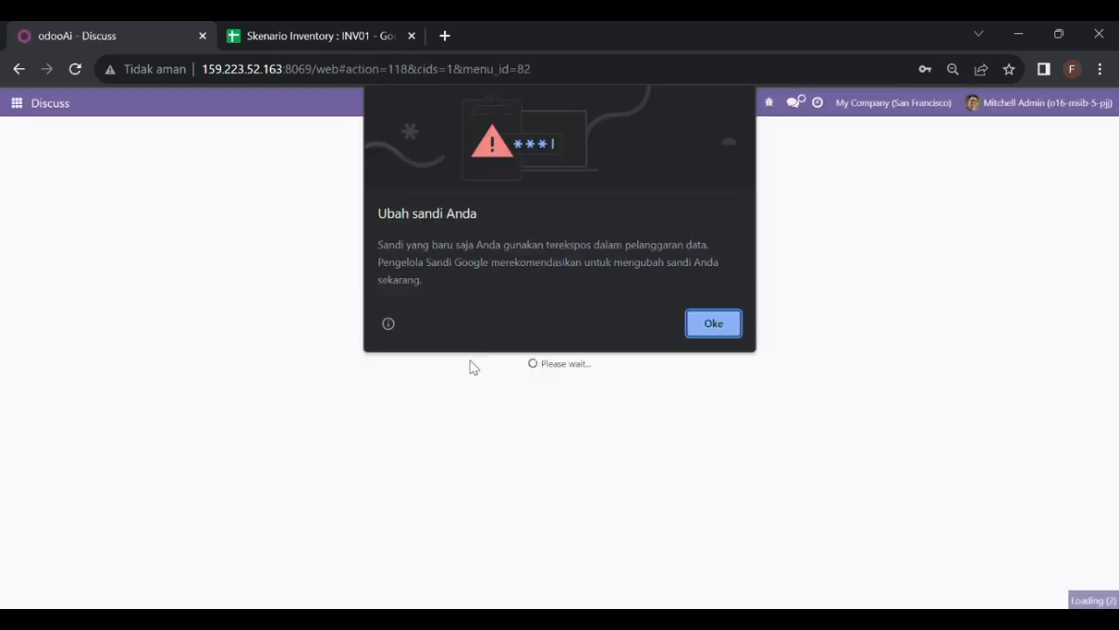
click(705, 322)
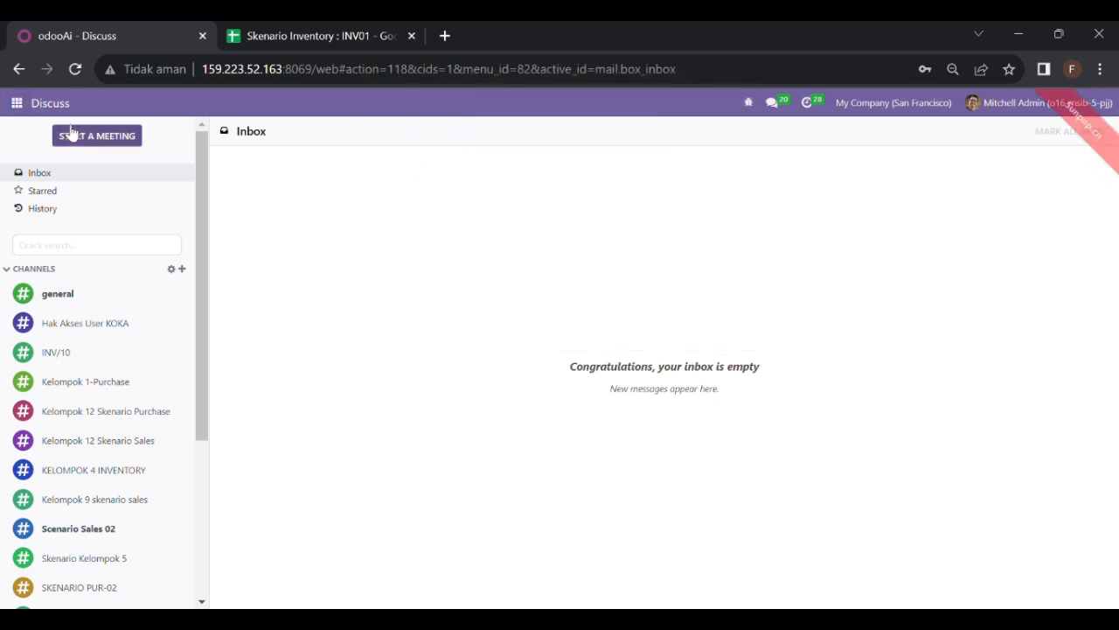
Step: Go to Settings › Users and clear the Internal Users filter to list all 173 users
click(18, 104)
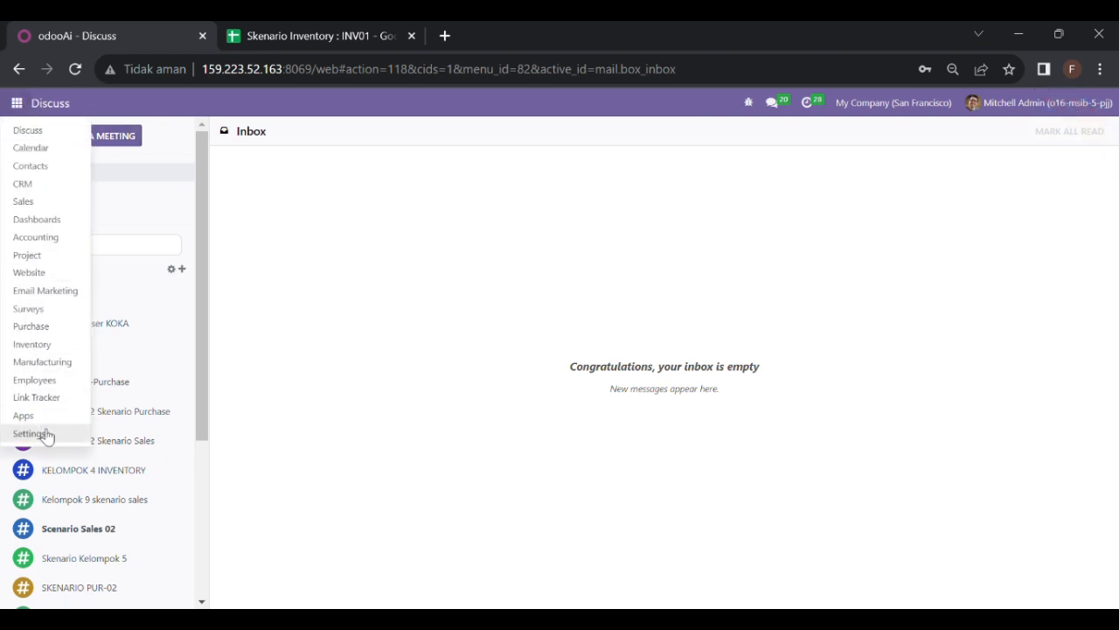
click(46, 440)
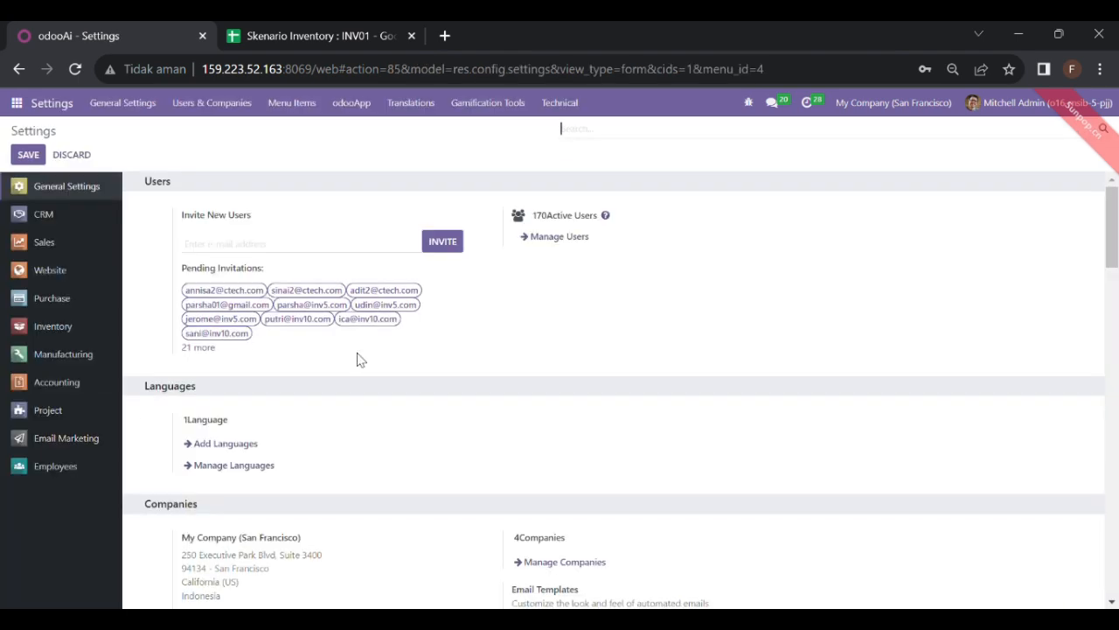
click(562, 245)
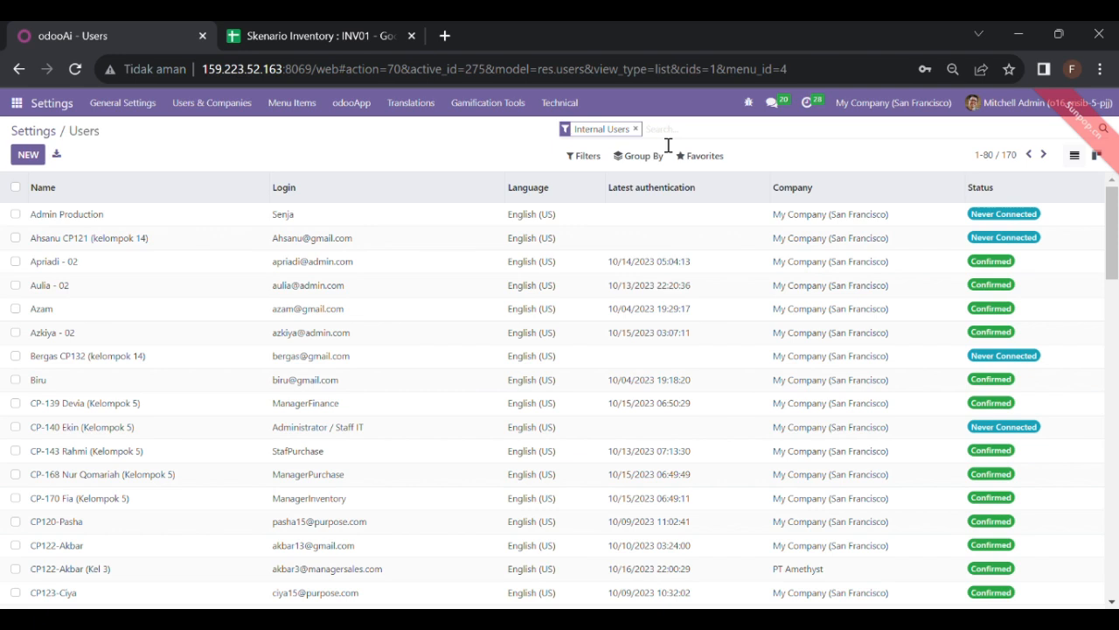
click(636, 128)
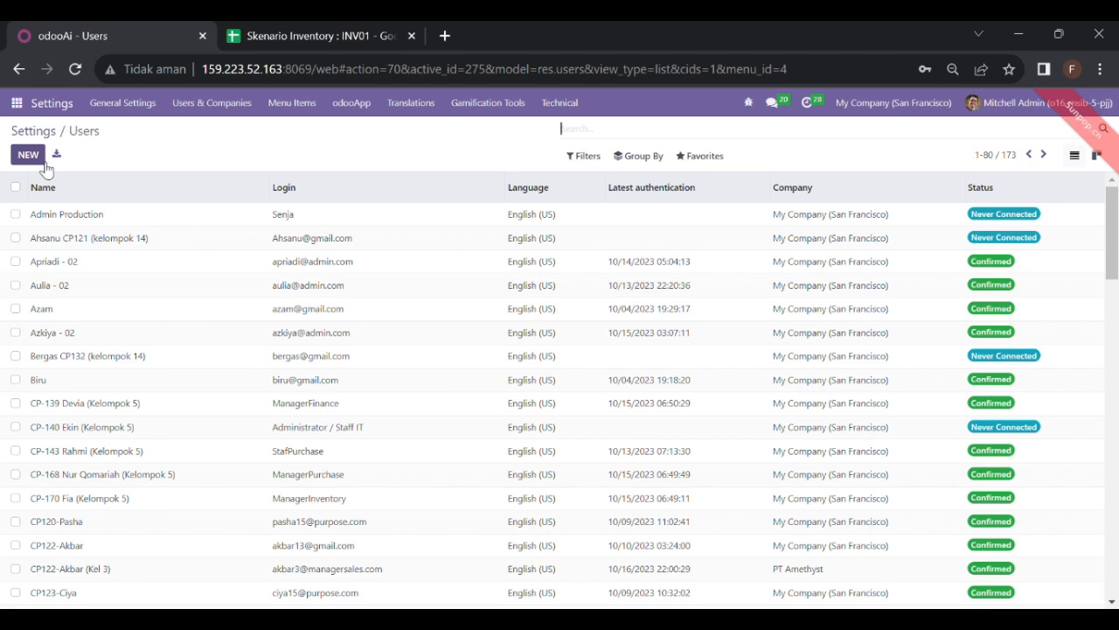
click(718, 165)
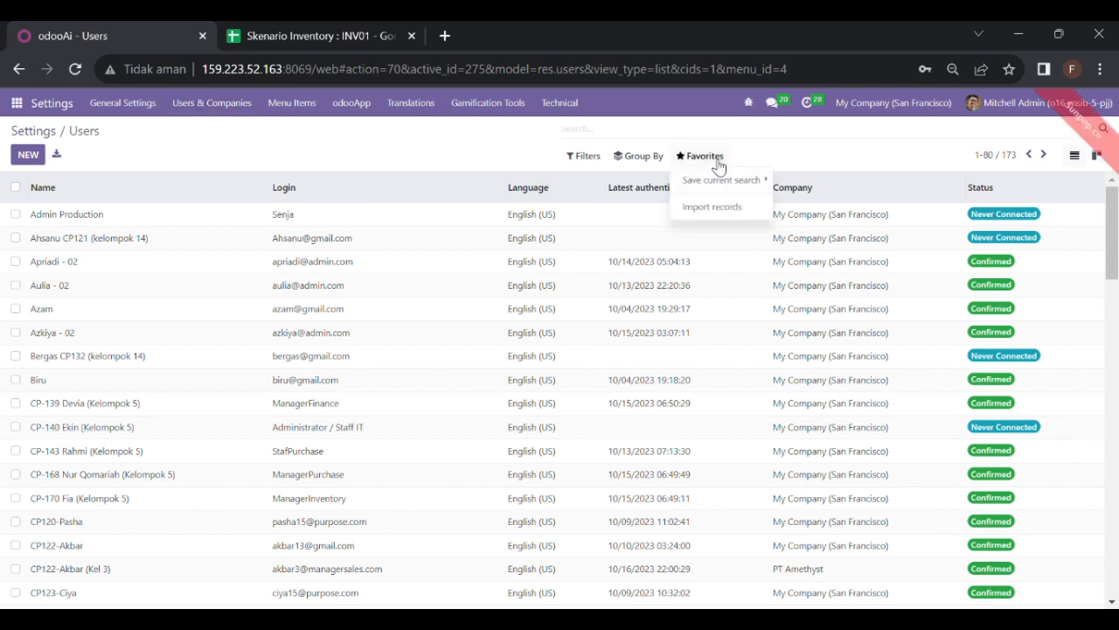
Step: Upload User Skenario Inventory.xlsx for import, check the Name, Login, Password mapping, then cancel
click(717, 216)
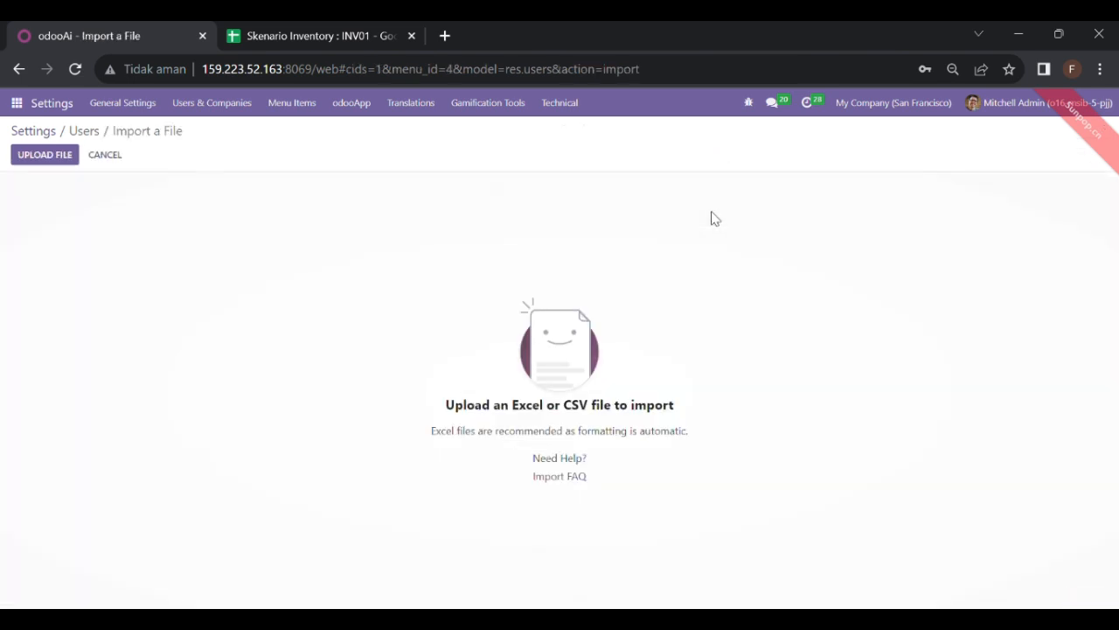
click(45, 155)
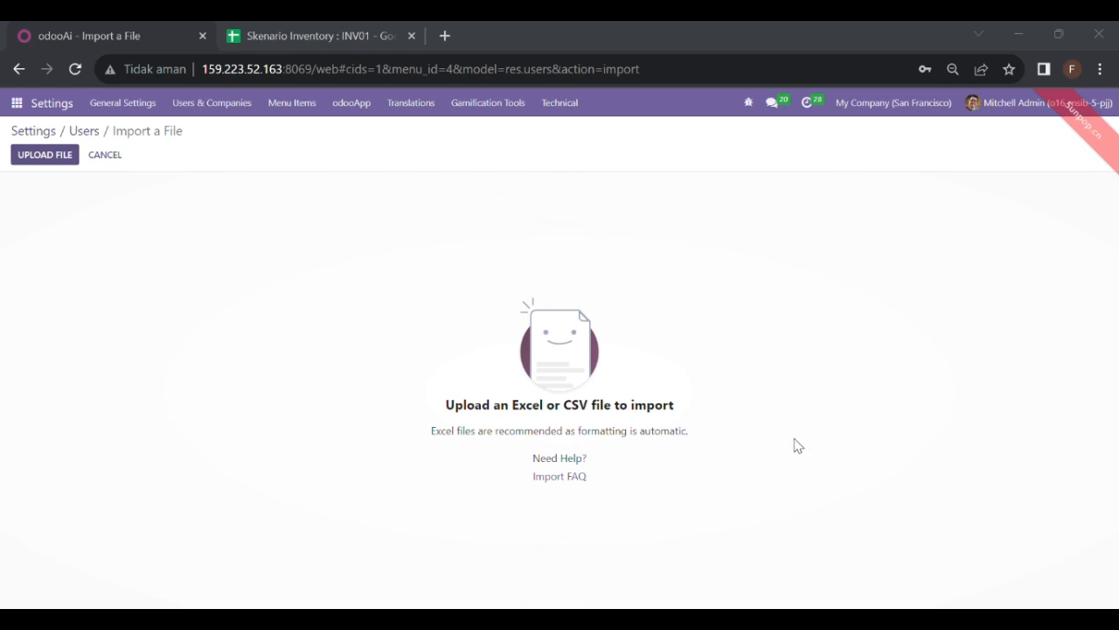
click(994, 579)
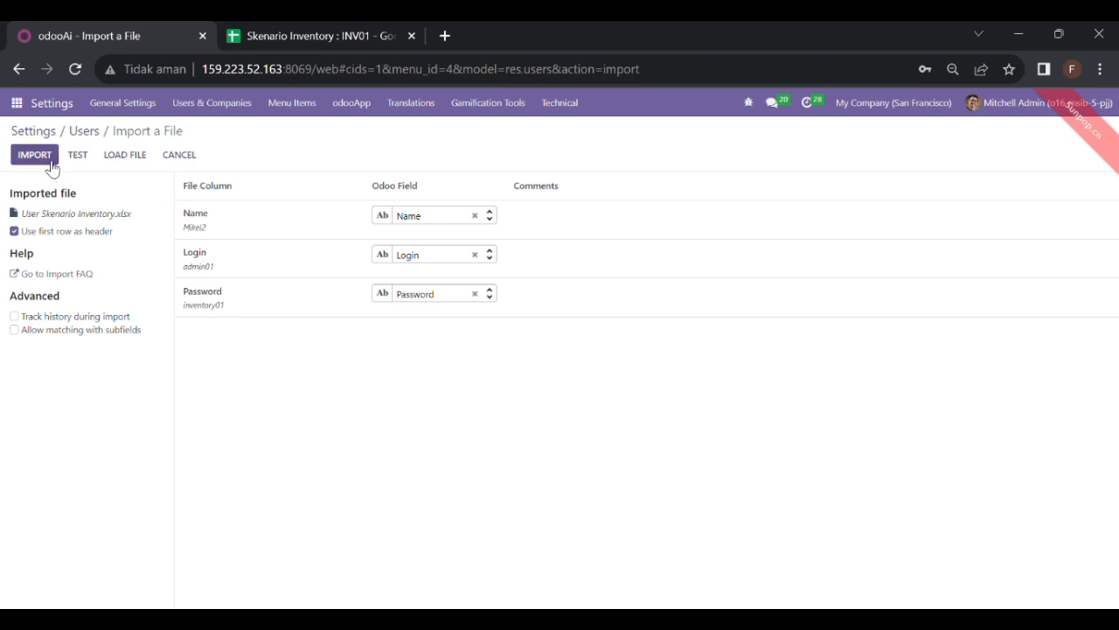
click(178, 159)
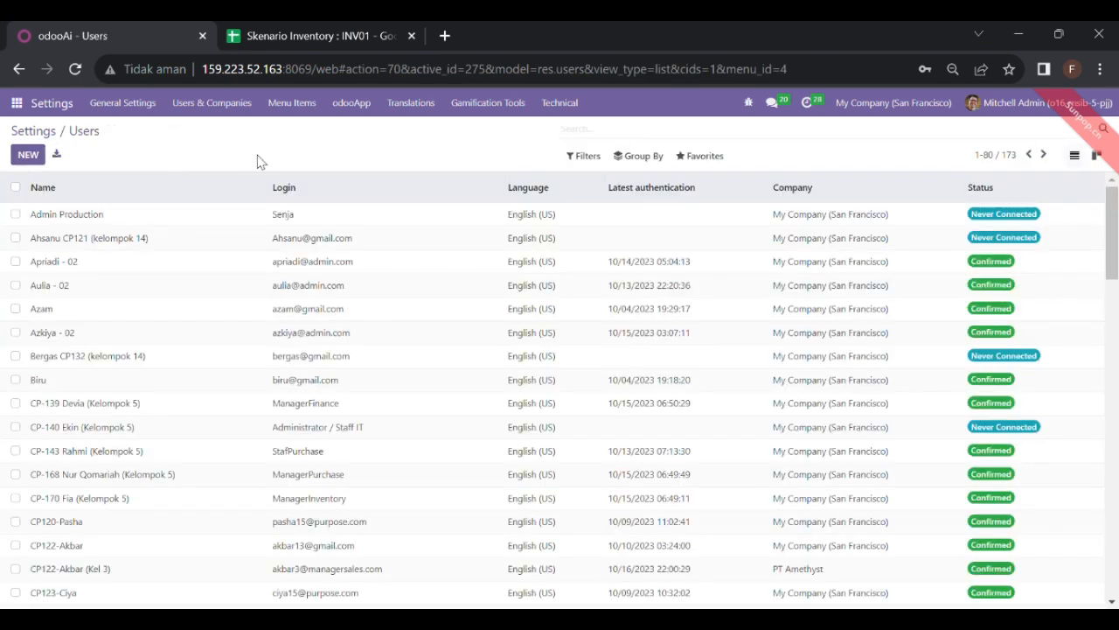
Step: Filter the Users list by '01' and tick the first six of the 7 matching users
text(01)
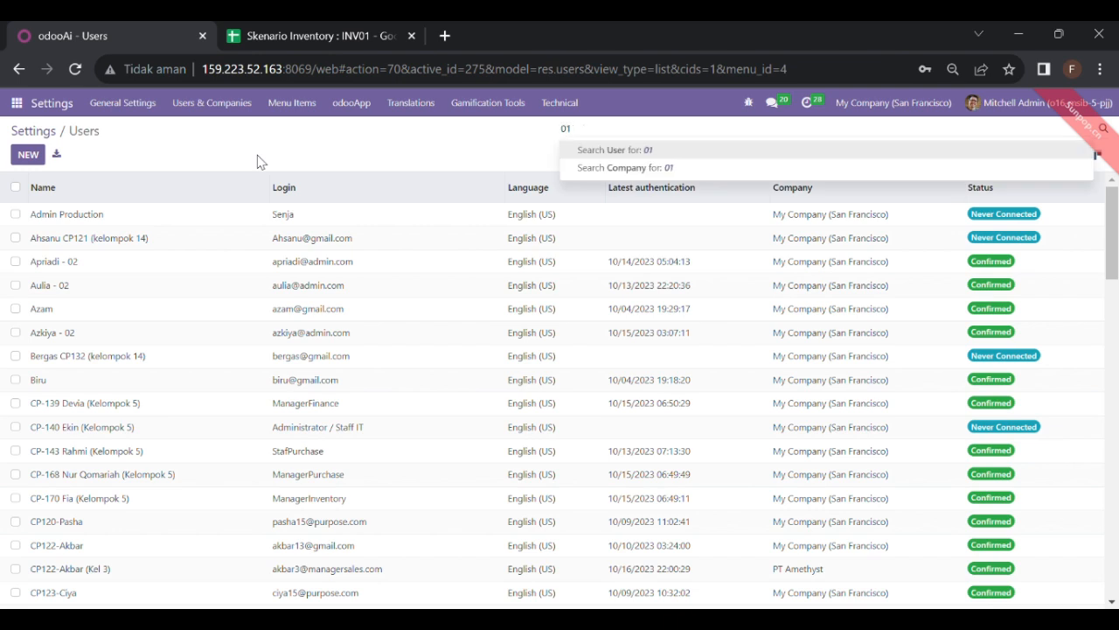
key(Return)
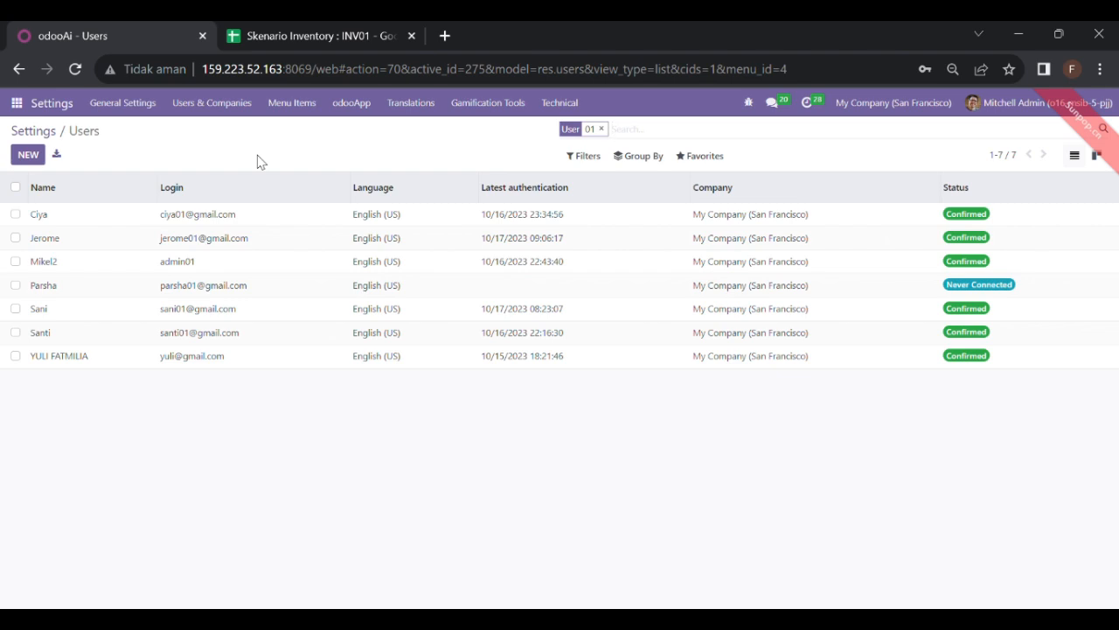
click(16, 214)
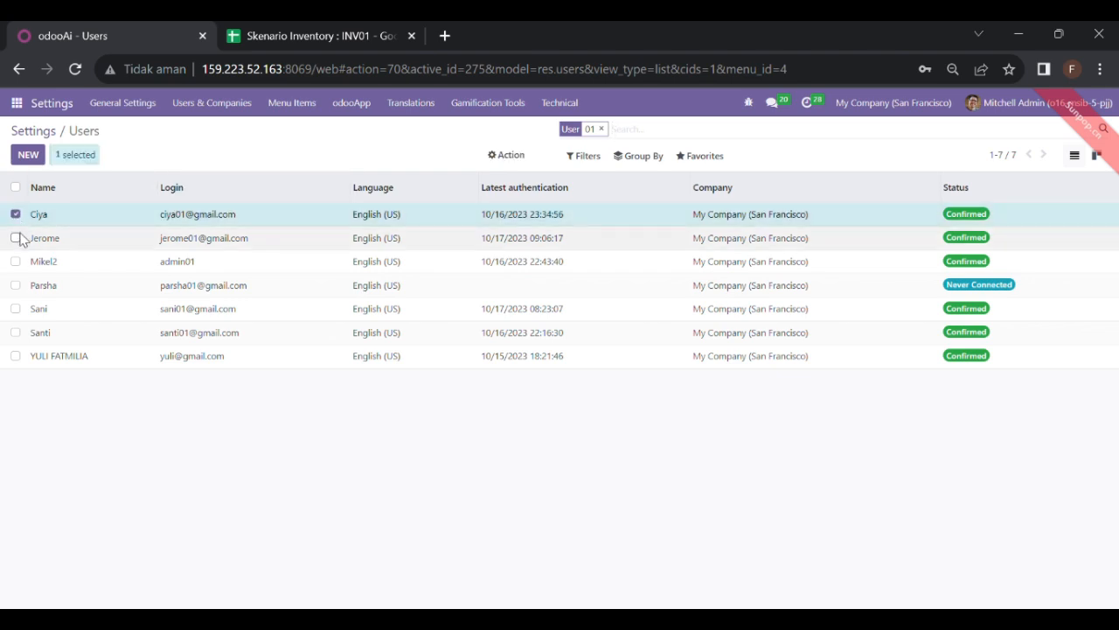
click(15, 238)
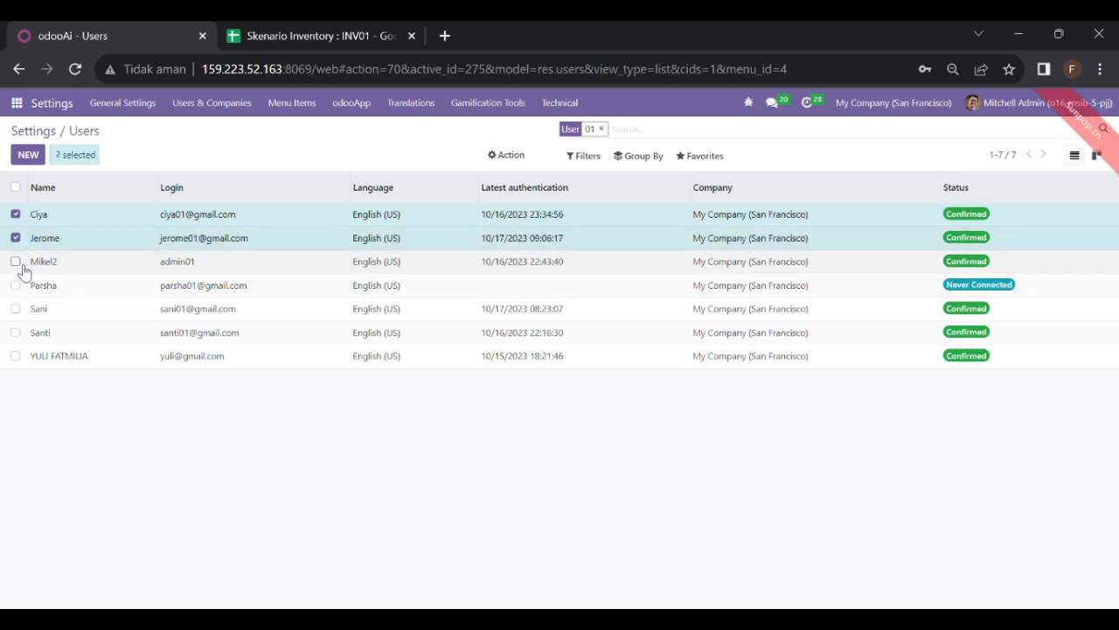
click(15, 261)
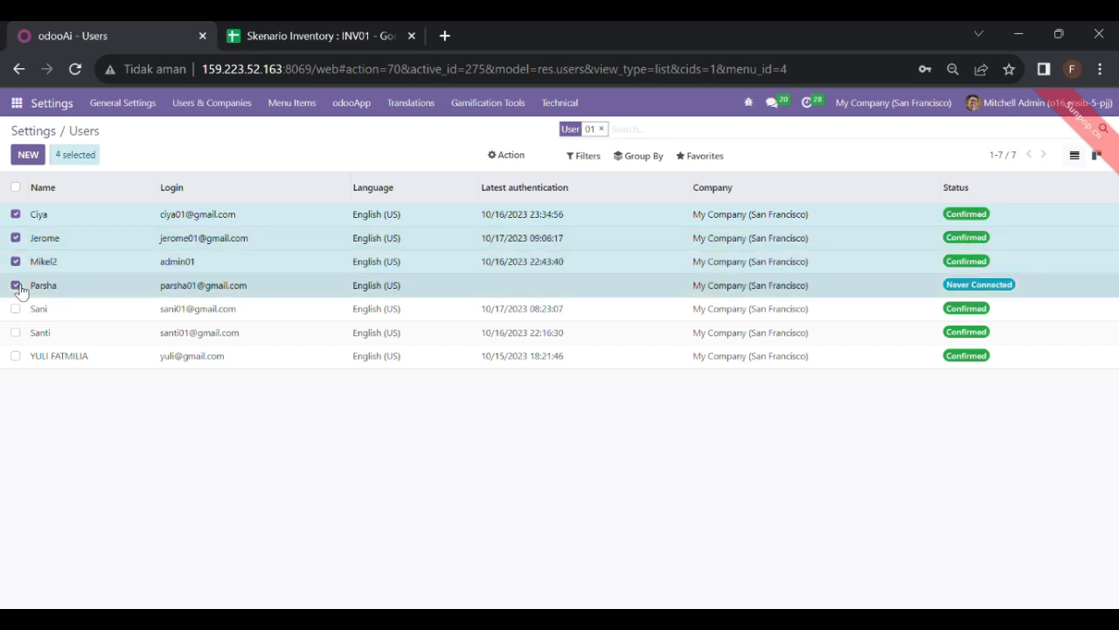
click(16, 285)
click(15, 309)
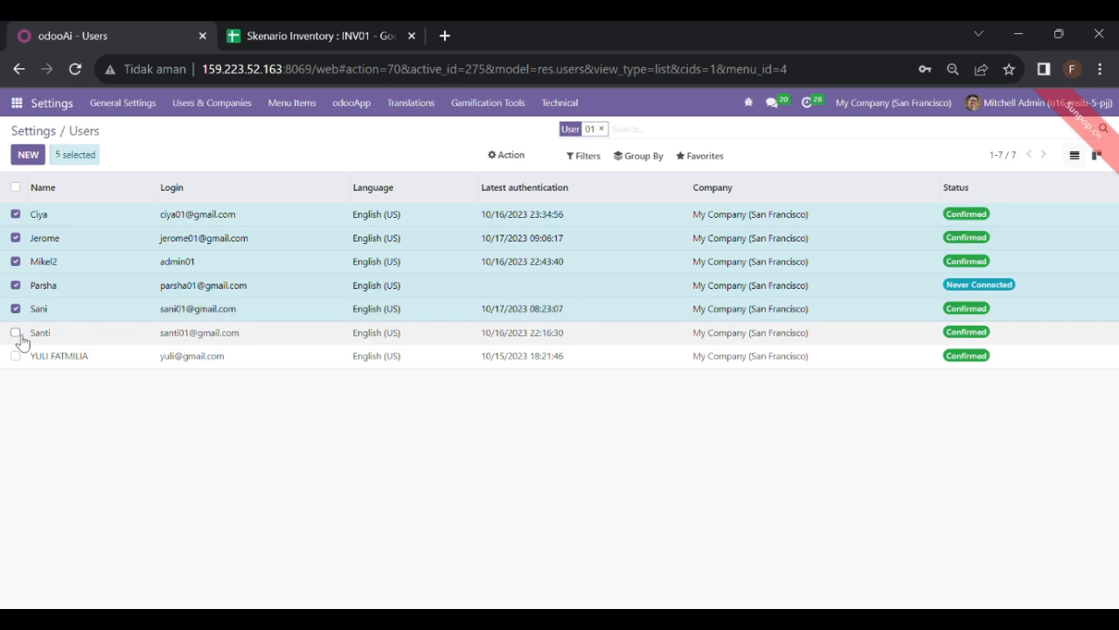
click(18, 337)
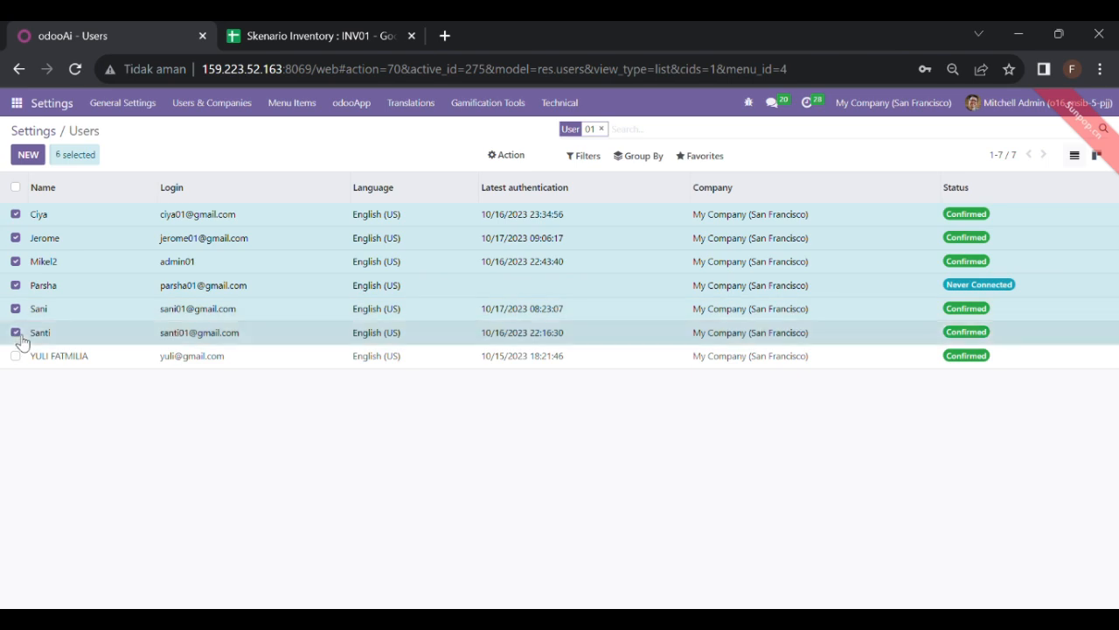
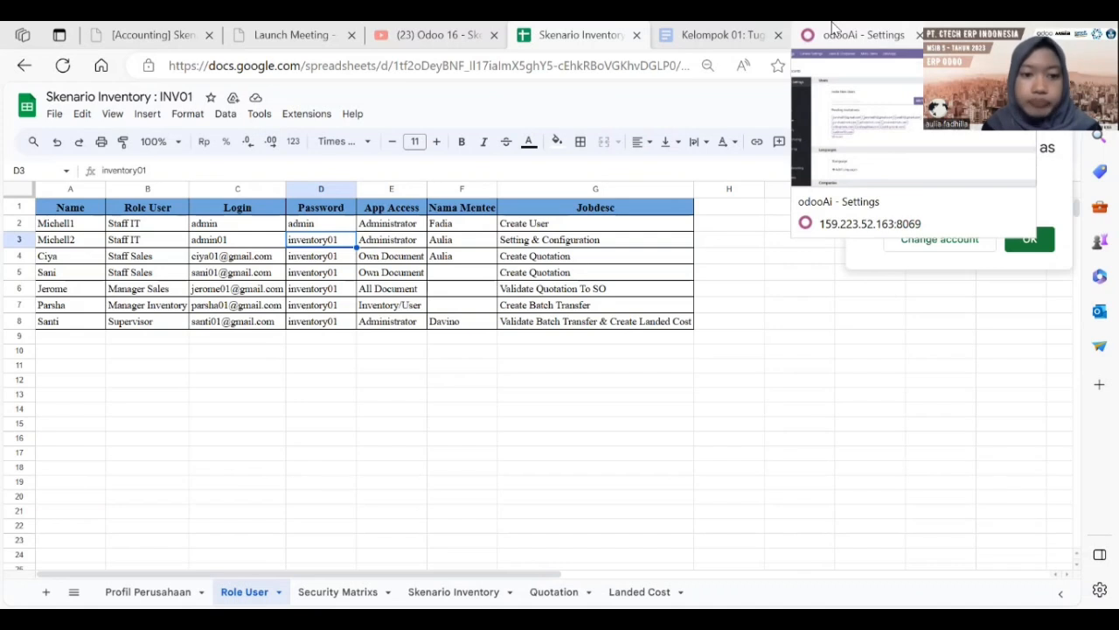
Step: Filter Odoo's Users list on '01' to show the seven matching users, then return to the spreadsheet
click(833, 28)
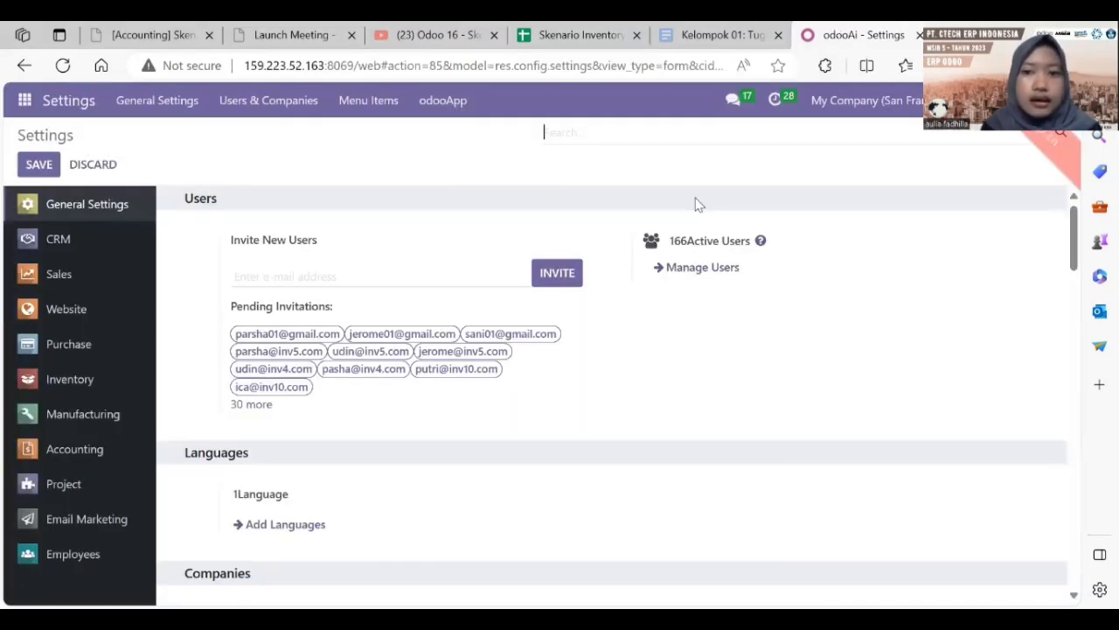
click(702, 270)
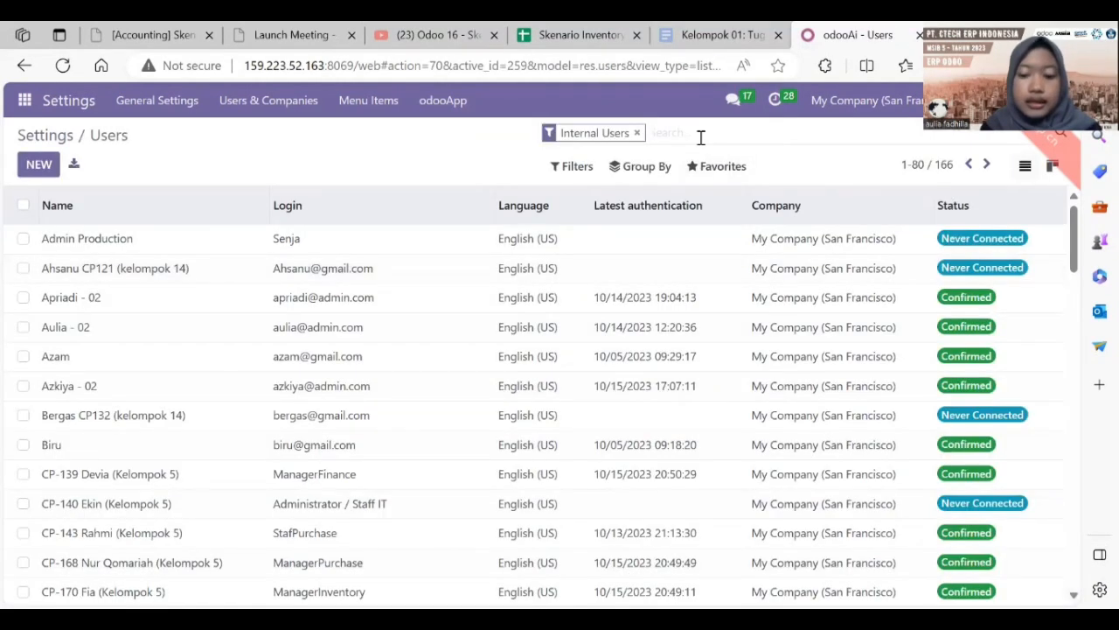
text(01)
key(Return)
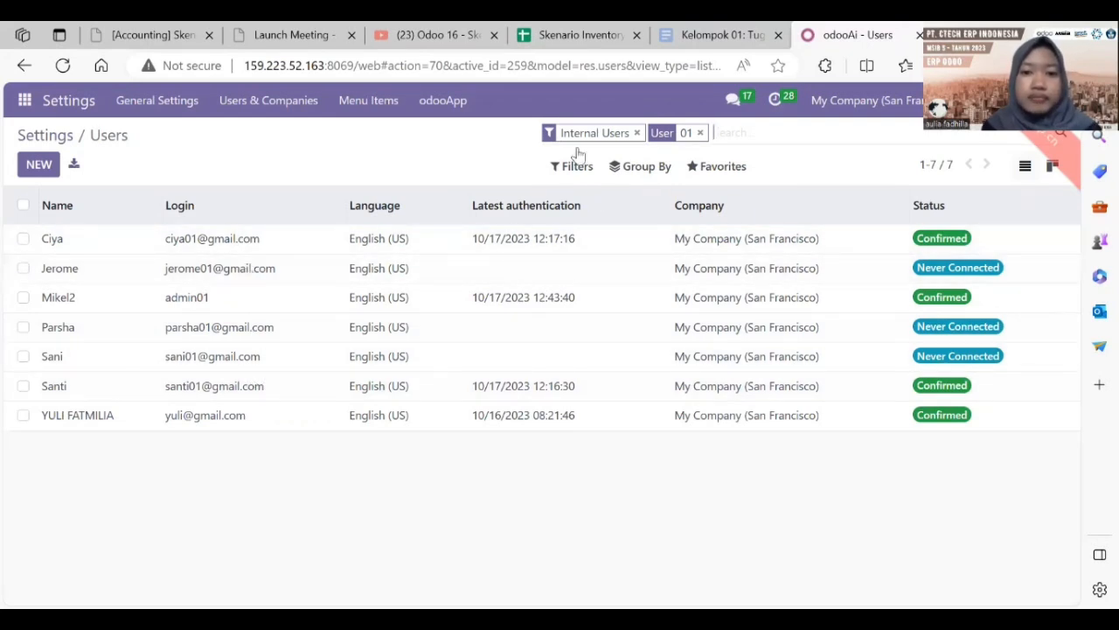
click(569, 35)
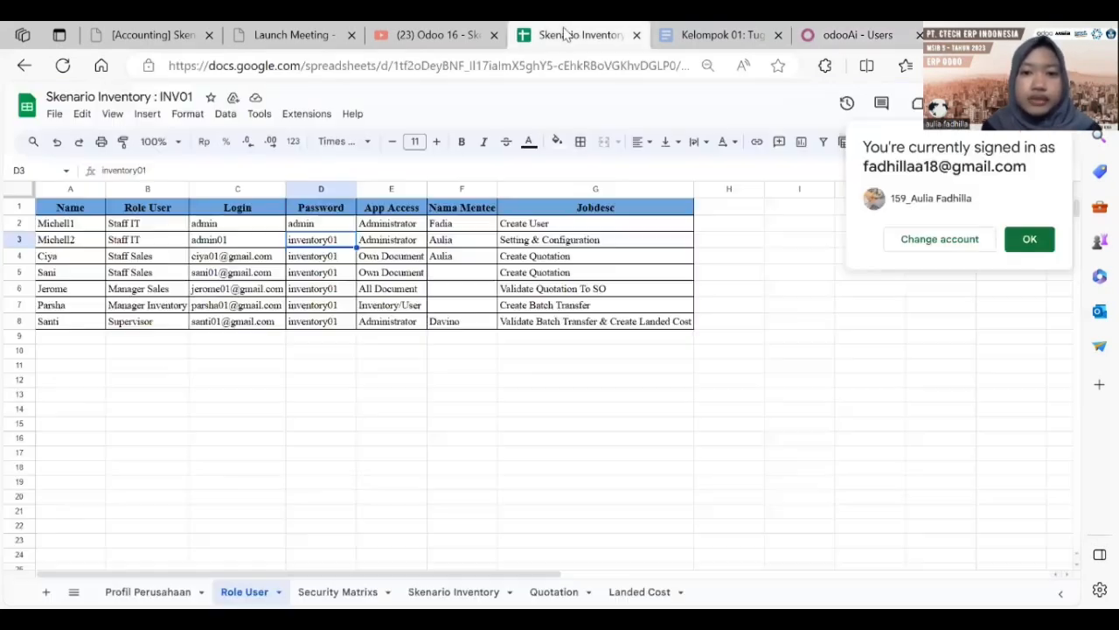
Step: Zoom the Security Matrixs sheet to 75% and open Mikel2's user record in Odoo
click(338, 591)
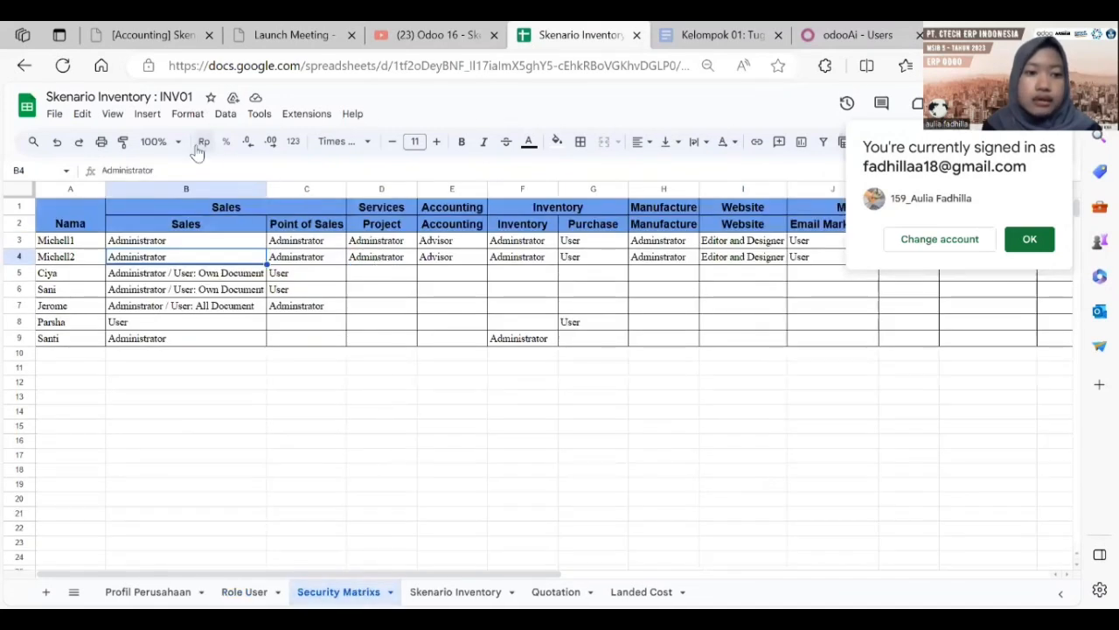
click(155, 141)
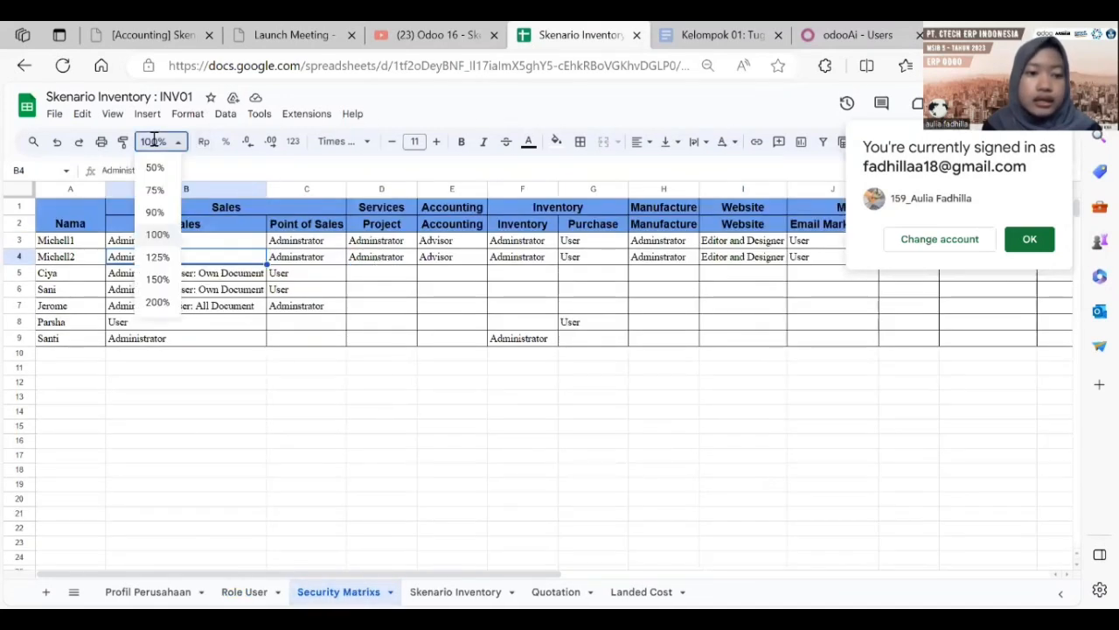
click(155, 190)
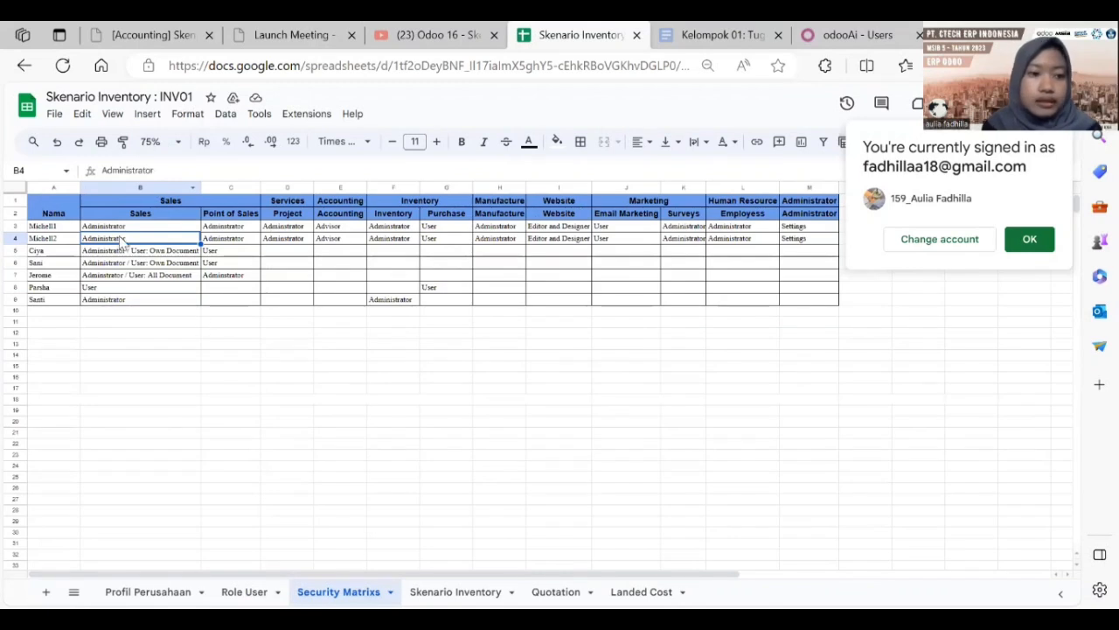
click(832, 31)
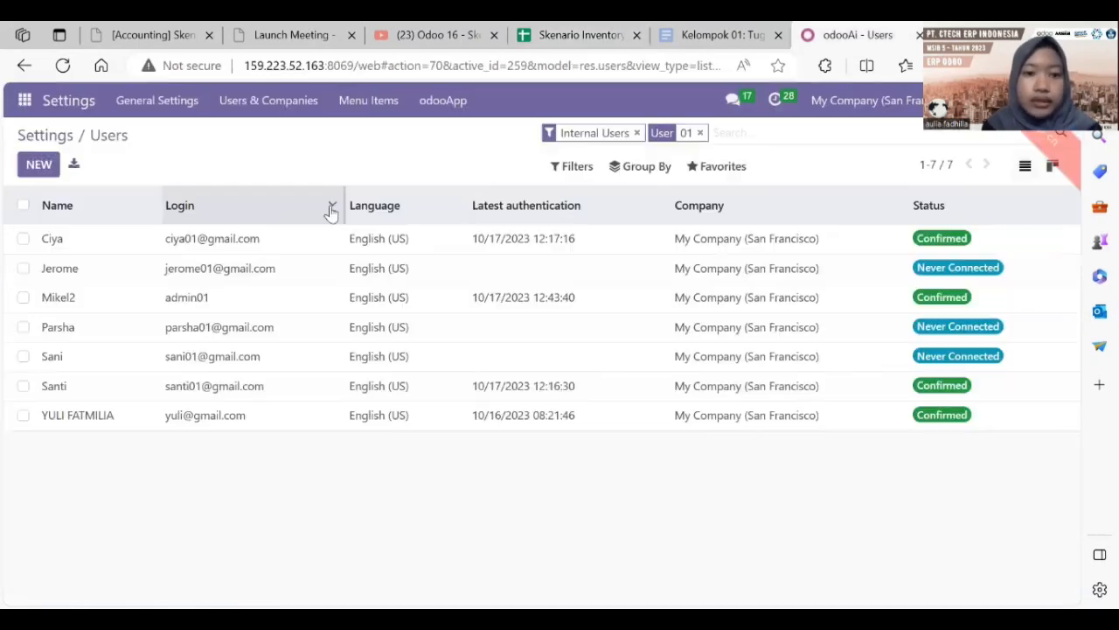
click(150, 301)
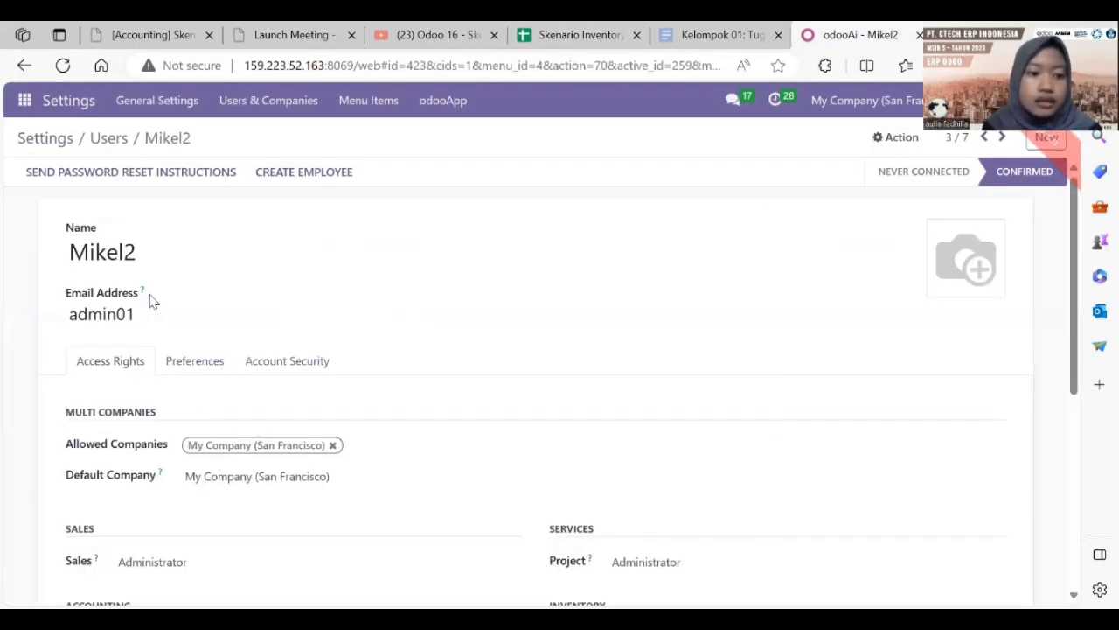
Step: Read the row 4 access levels, including Administrator in M4, from the Security Matrixs sheet
click(577, 35)
key(Right)
key(Right)
key(Right)
key(Right)
key(Right)
key(Right)
key(Right)
key(Right)
key(Right)
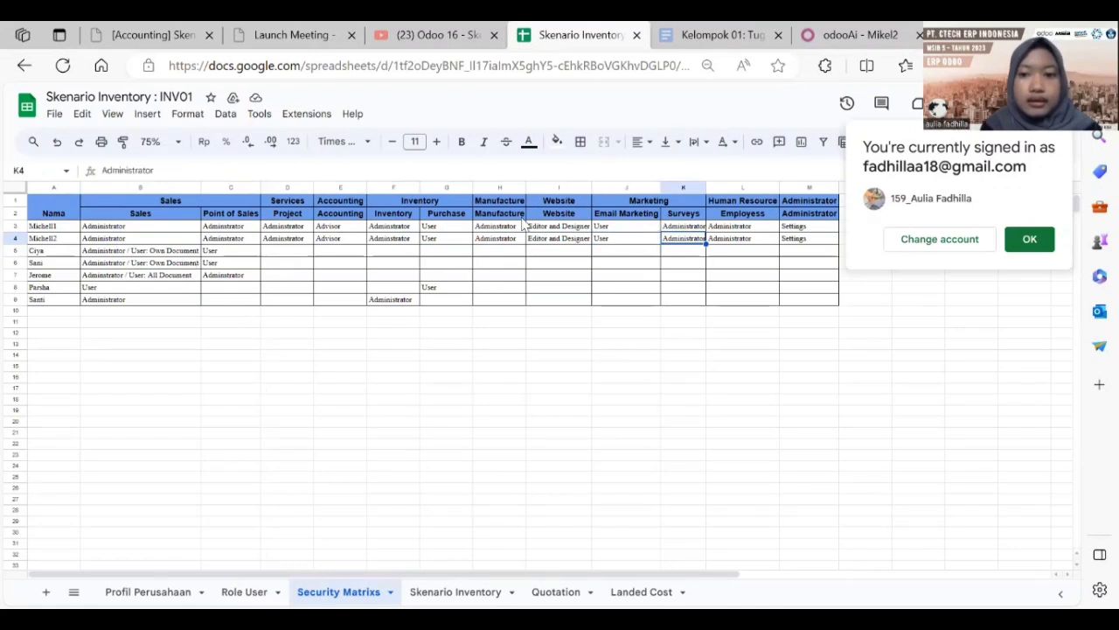
click(801, 243)
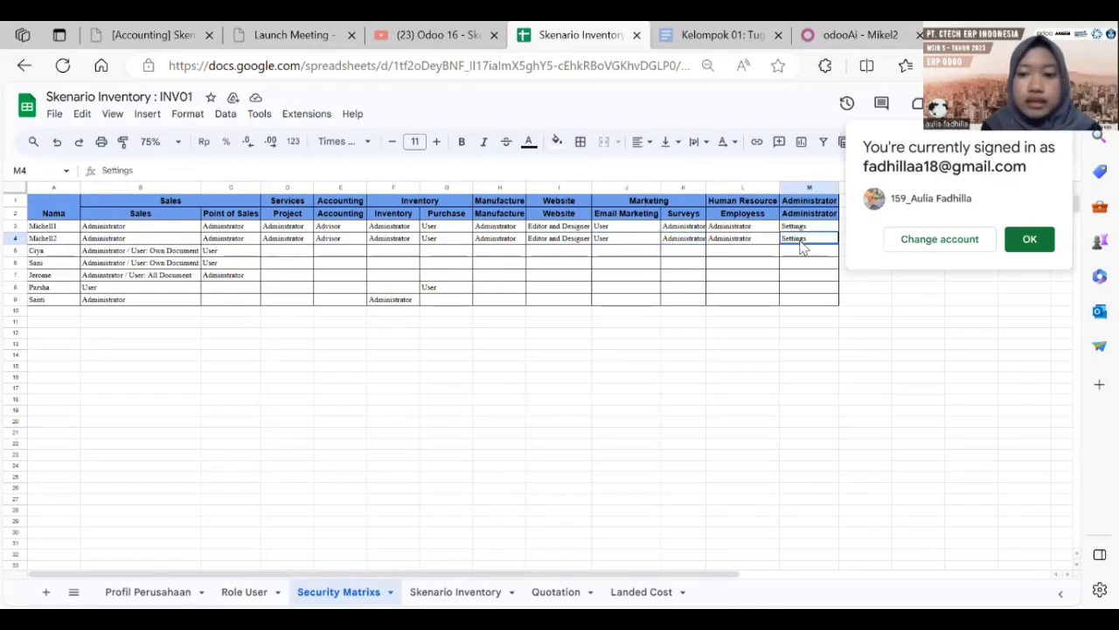
click(827, 38)
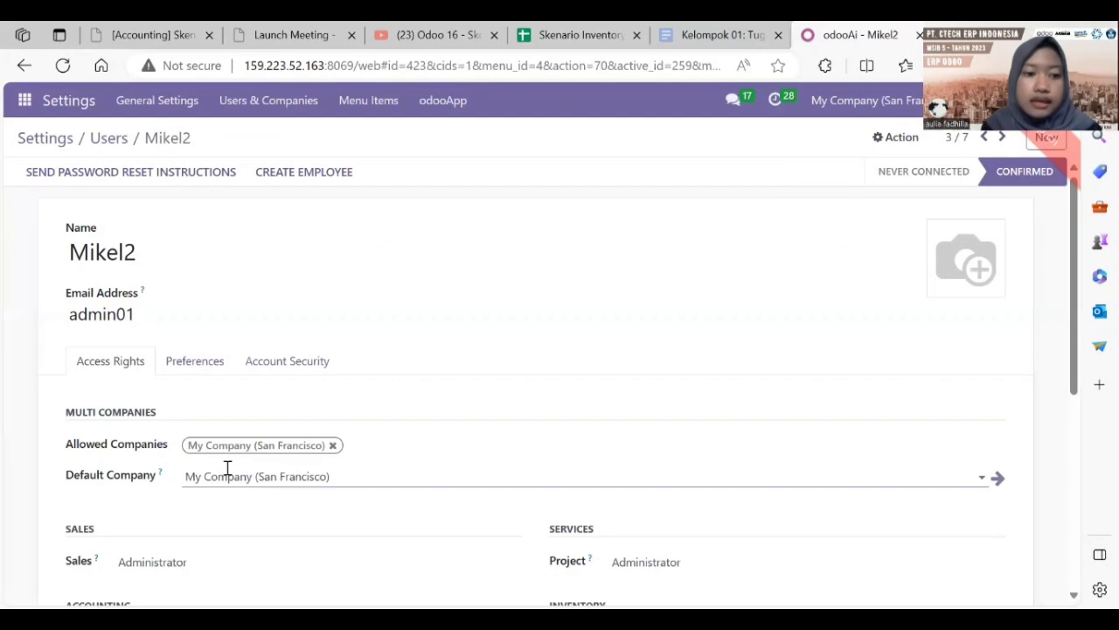
drag(1075, 373, 1085, 590)
Step: Keep Mikel2's Administration access at Settings and return to the filtered users list
click(454, 540)
click(957, 523)
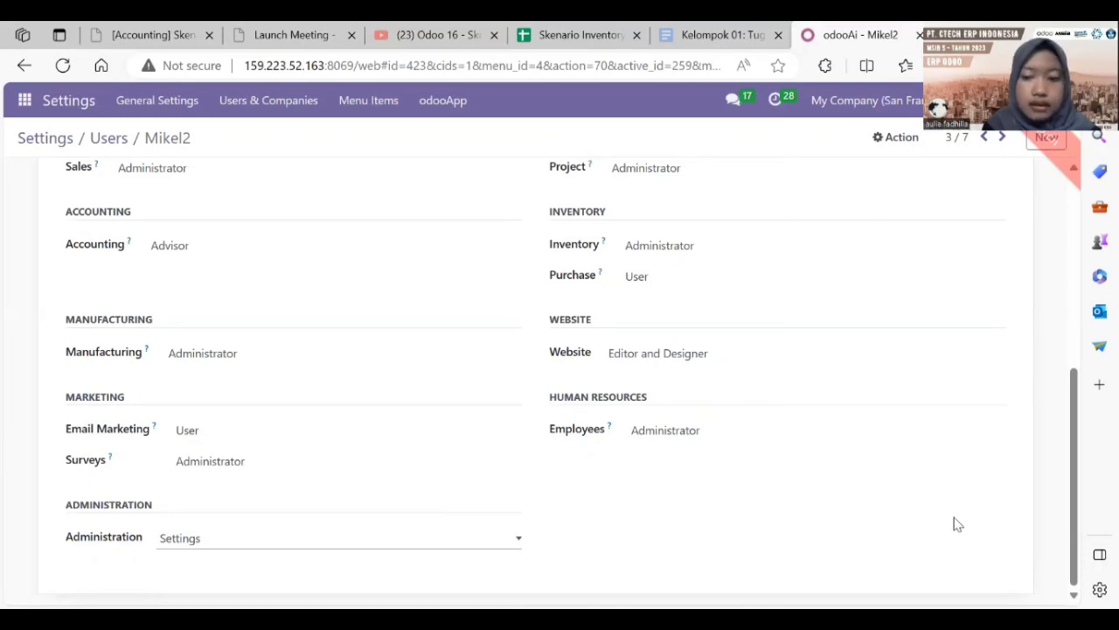
scroll(1044, 387, up, 5)
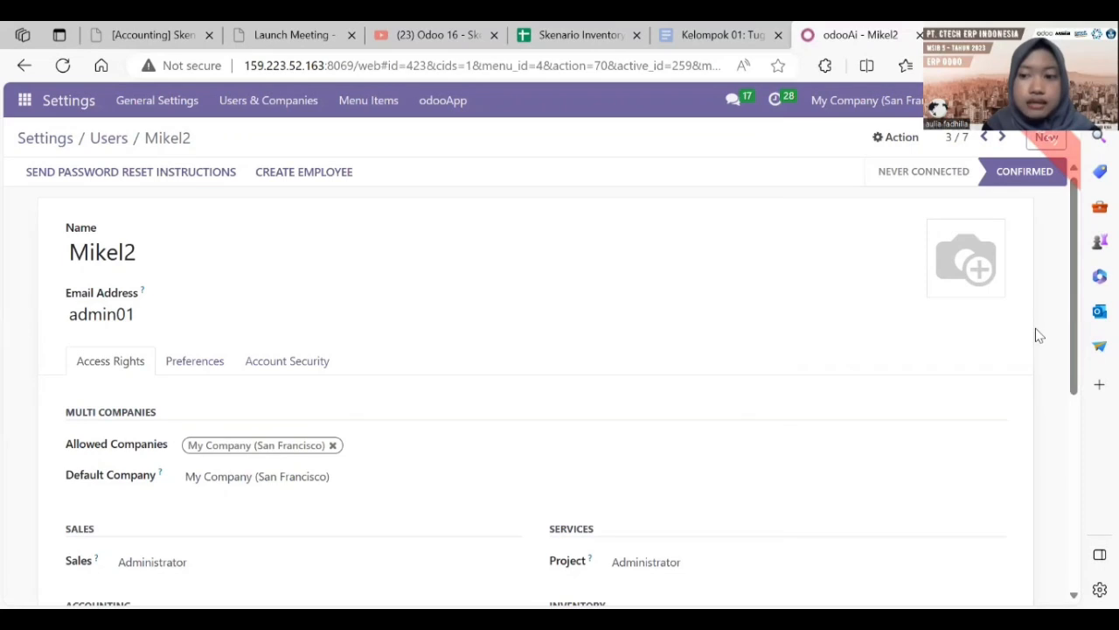
drag(1075, 335, 1051, 285)
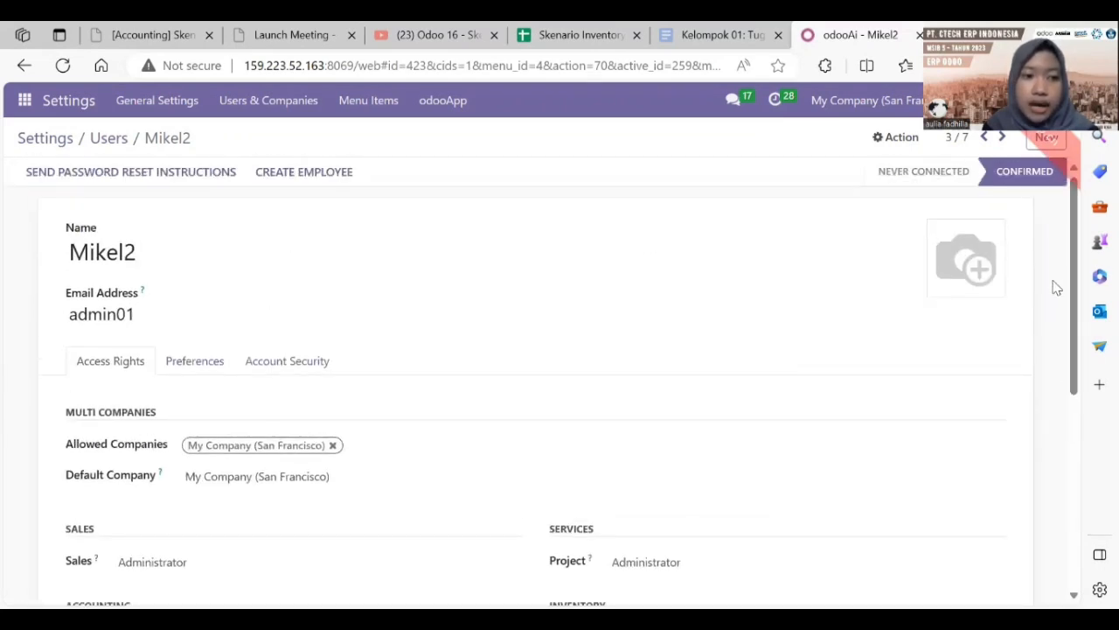
click(109, 142)
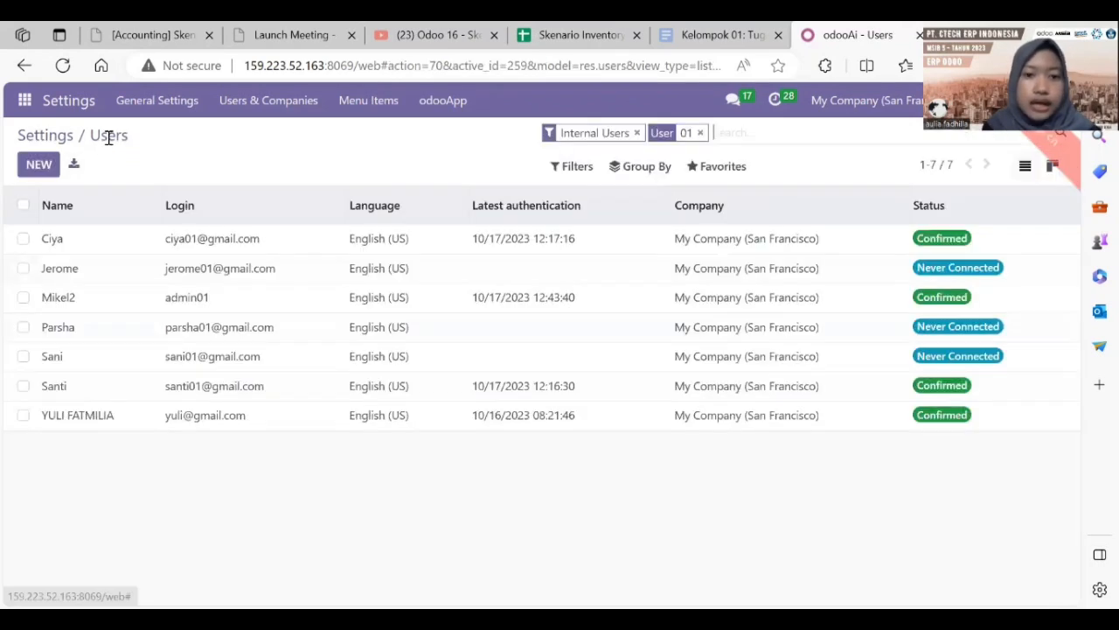
click(529, 37)
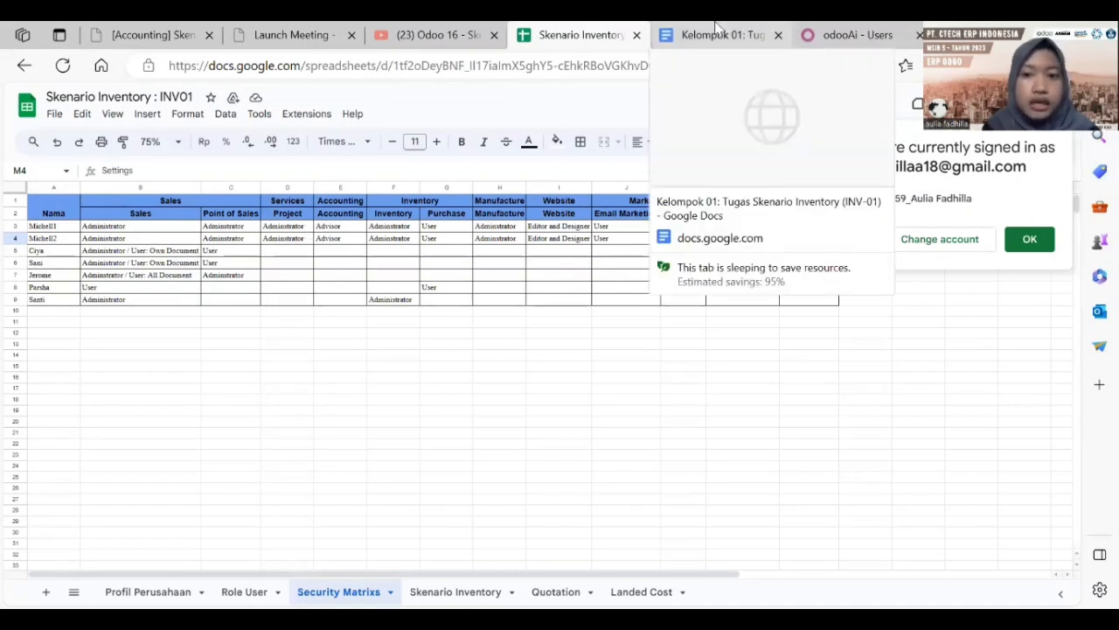
click(828, 27)
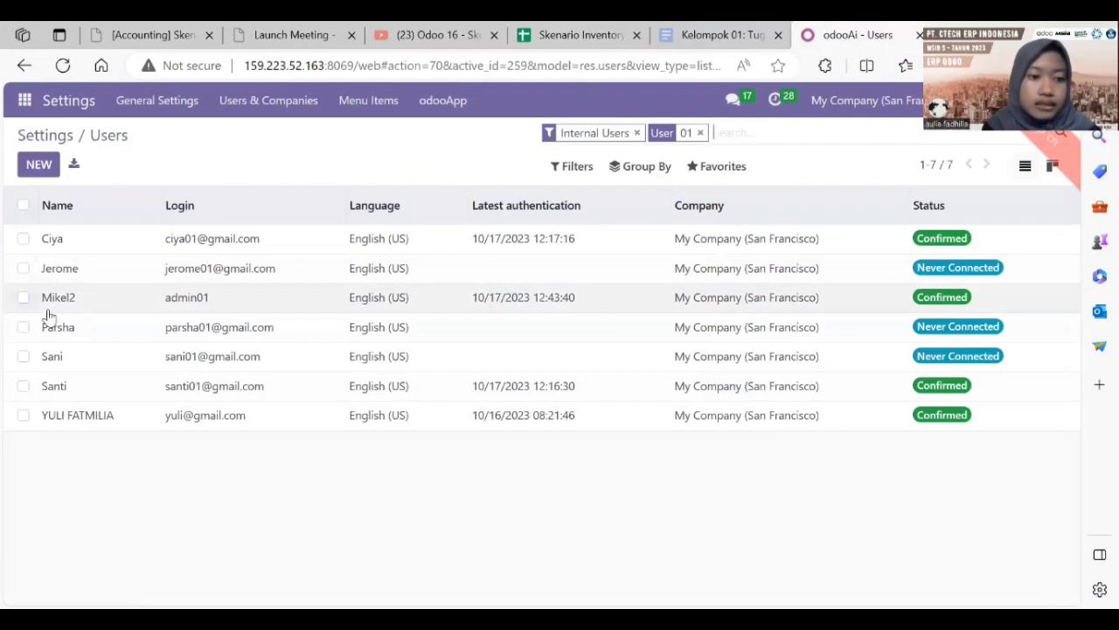
Step: Review Ciya's access rights and compare them with the security matrix spreadsheet
click(59, 243)
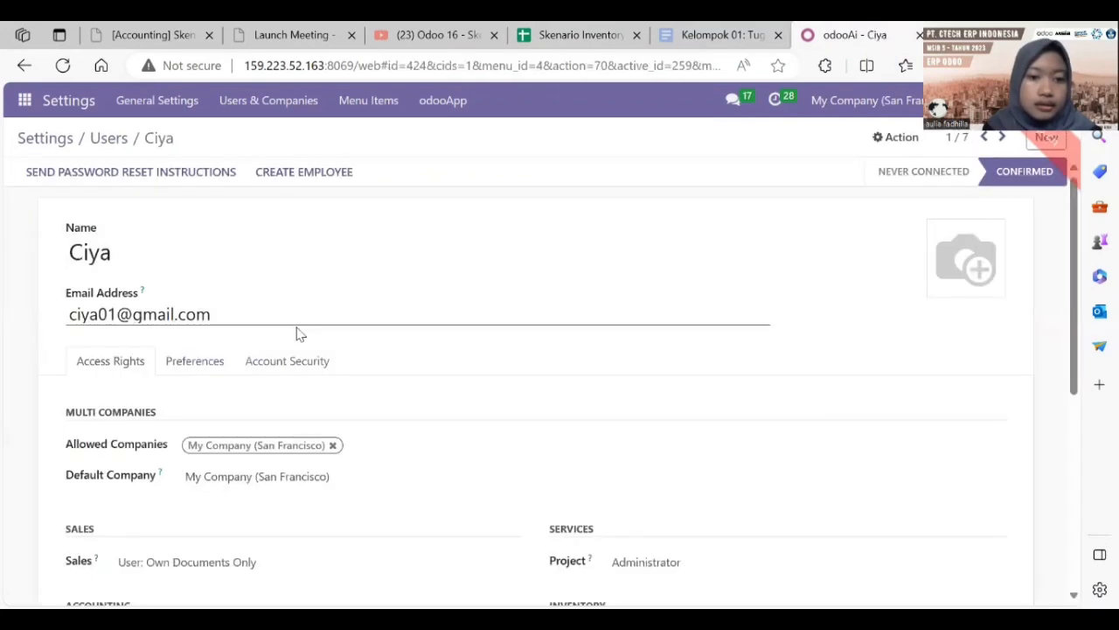
scroll(1006, 367, down, 2)
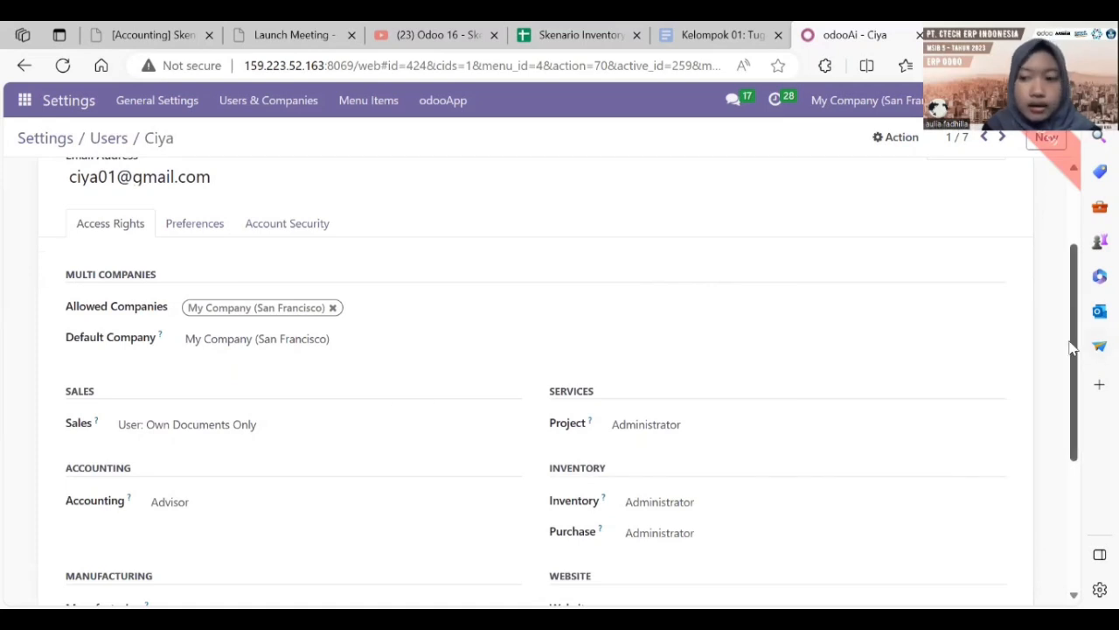
drag(1072, 350, 1070, 283)
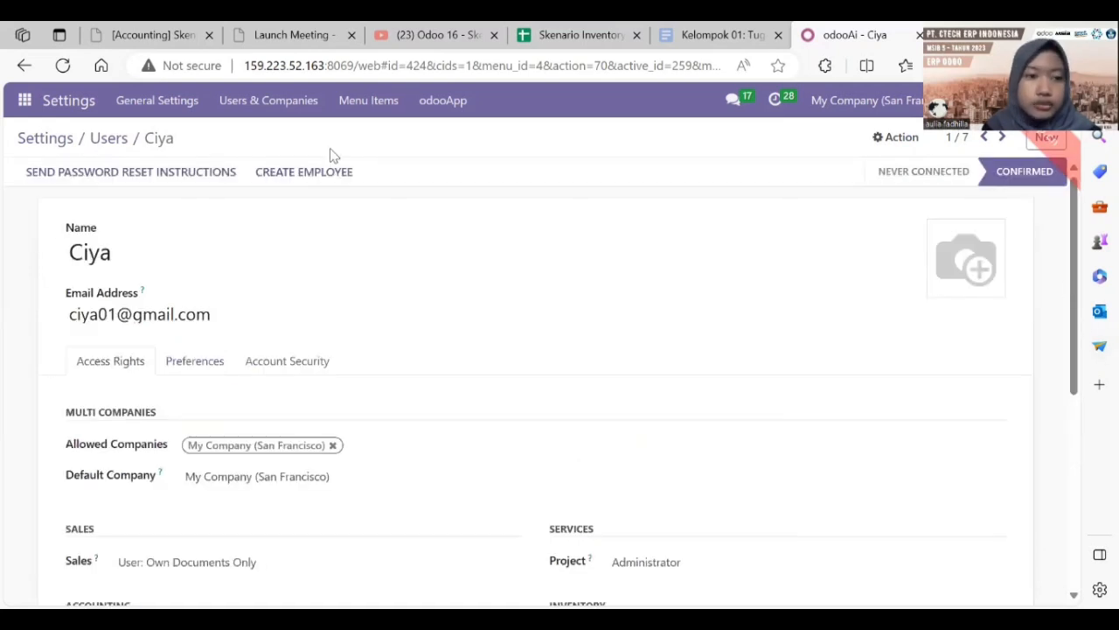
click(101, 138)
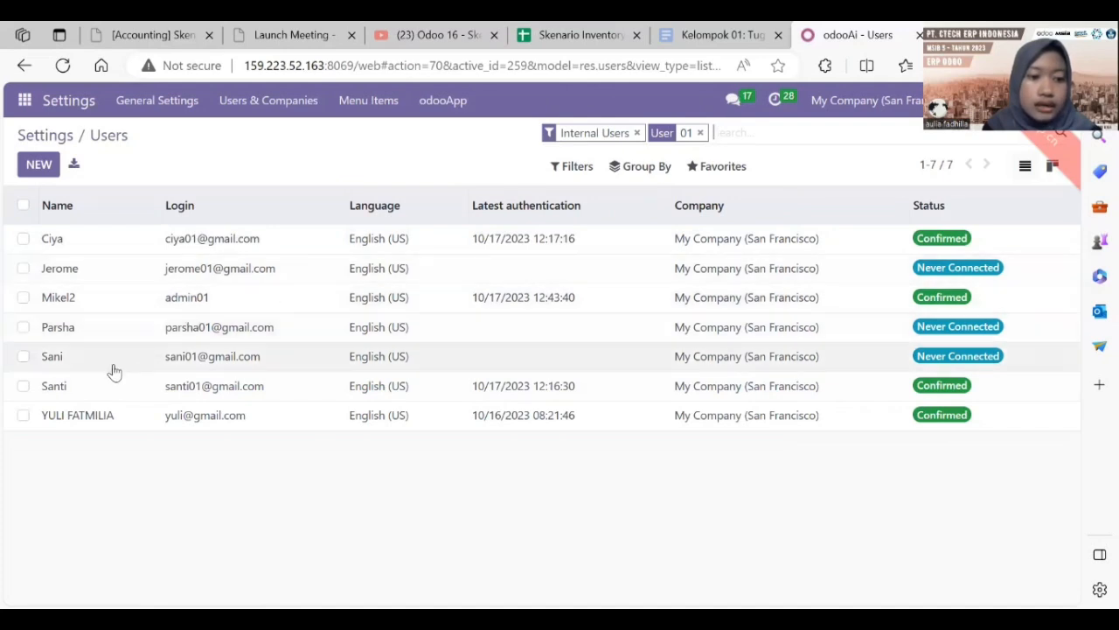
click(573, 31)
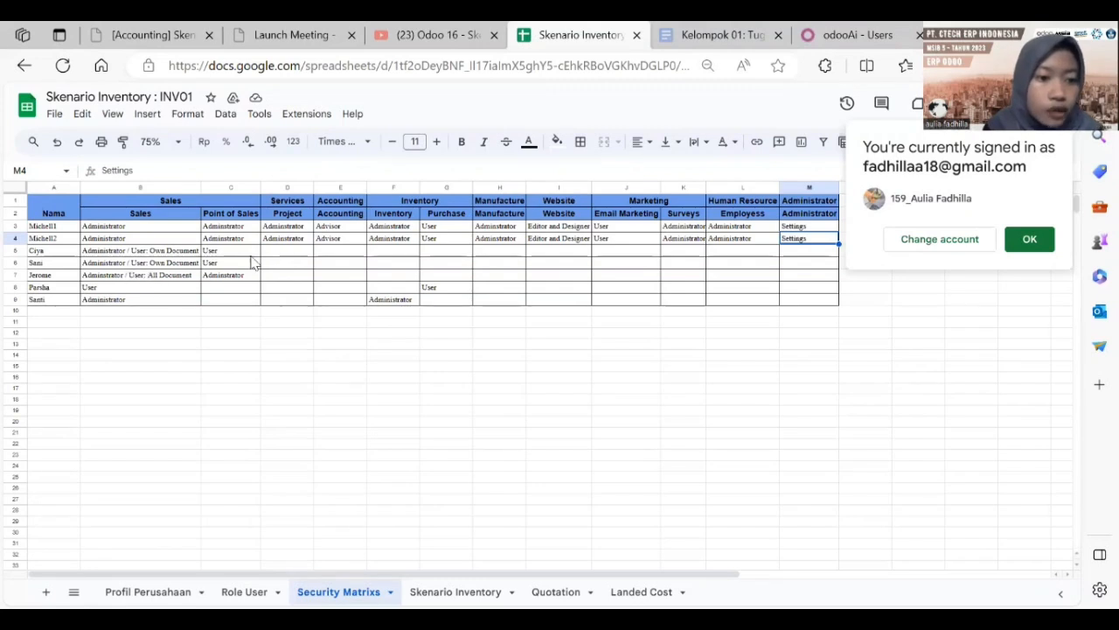
drag(853, 35, 226, 263)
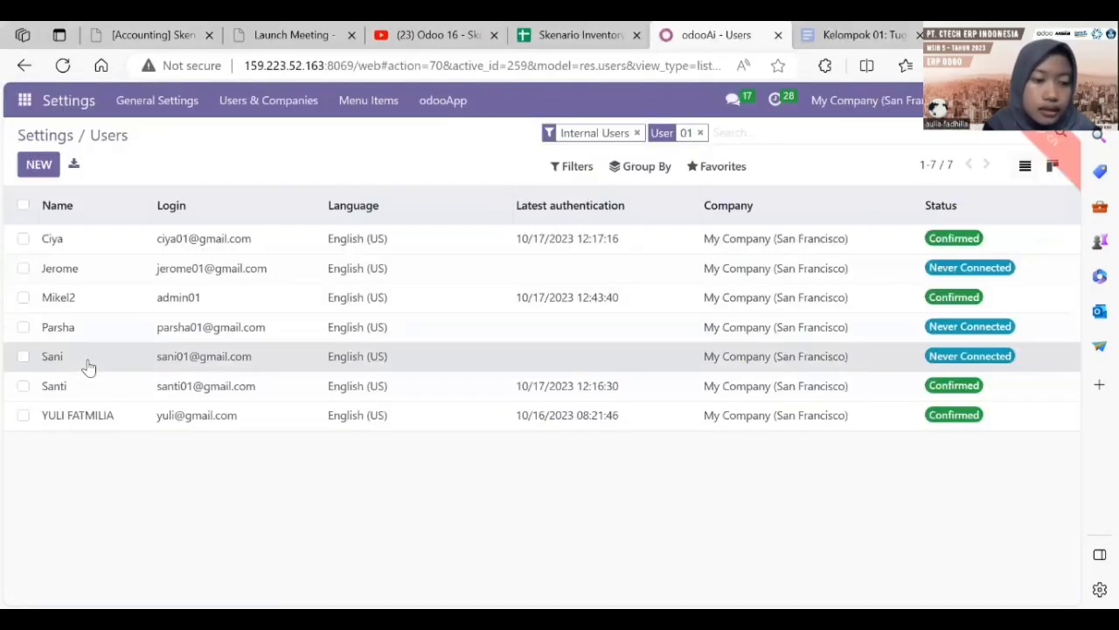
Step: Review Sani's and Jerome's access rights against the Skenario Inventory spreadsheet
click(88, 364)
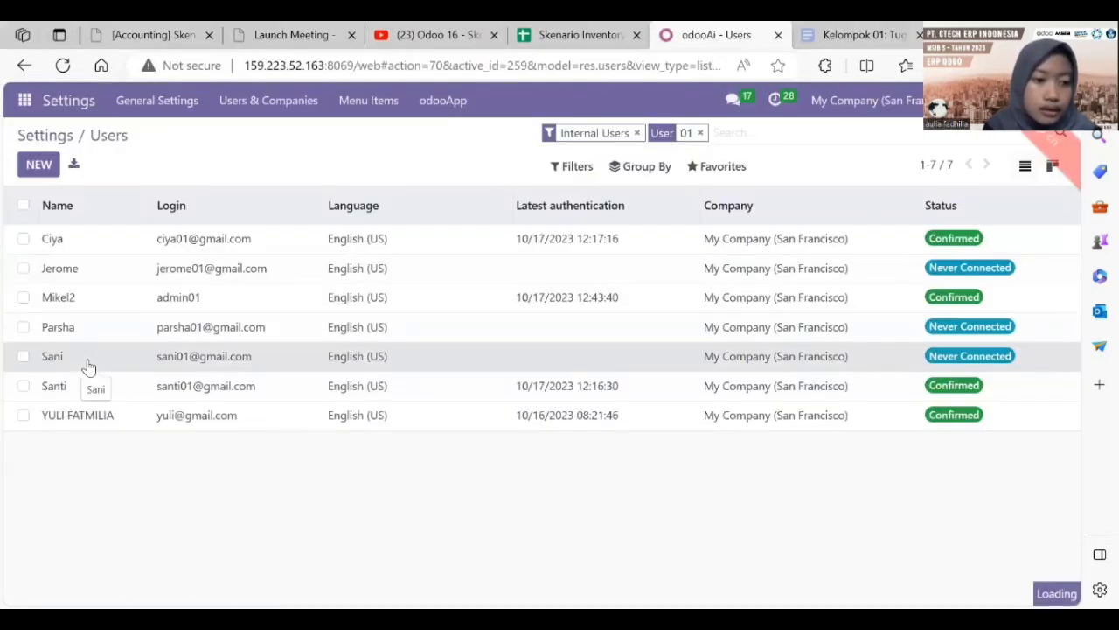
drag(1075, 337, 1059, 314)
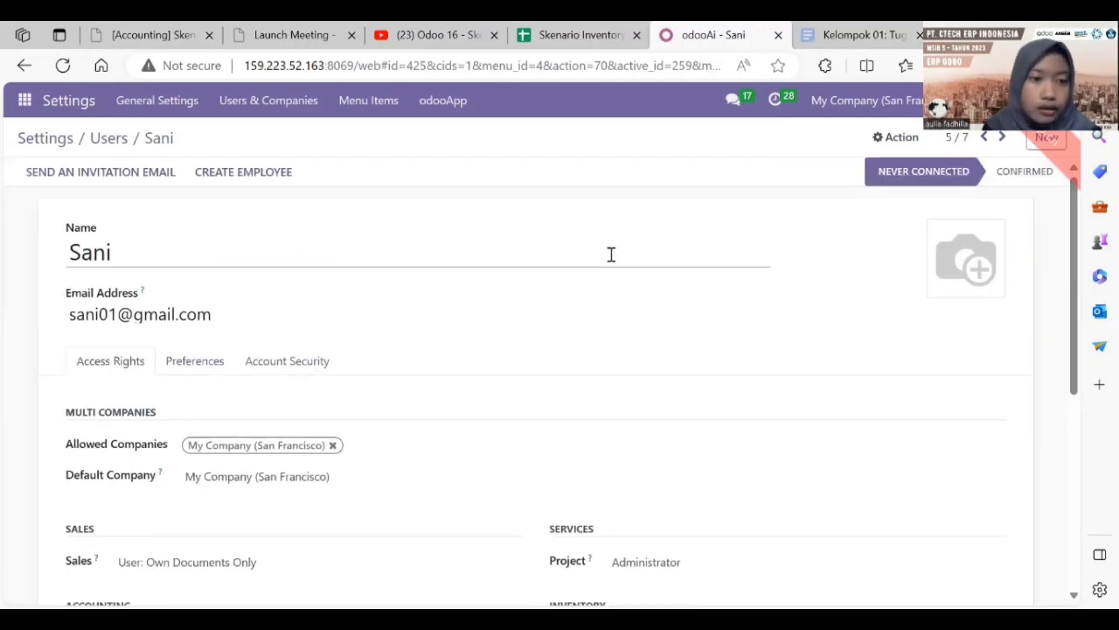
click(106, 139)
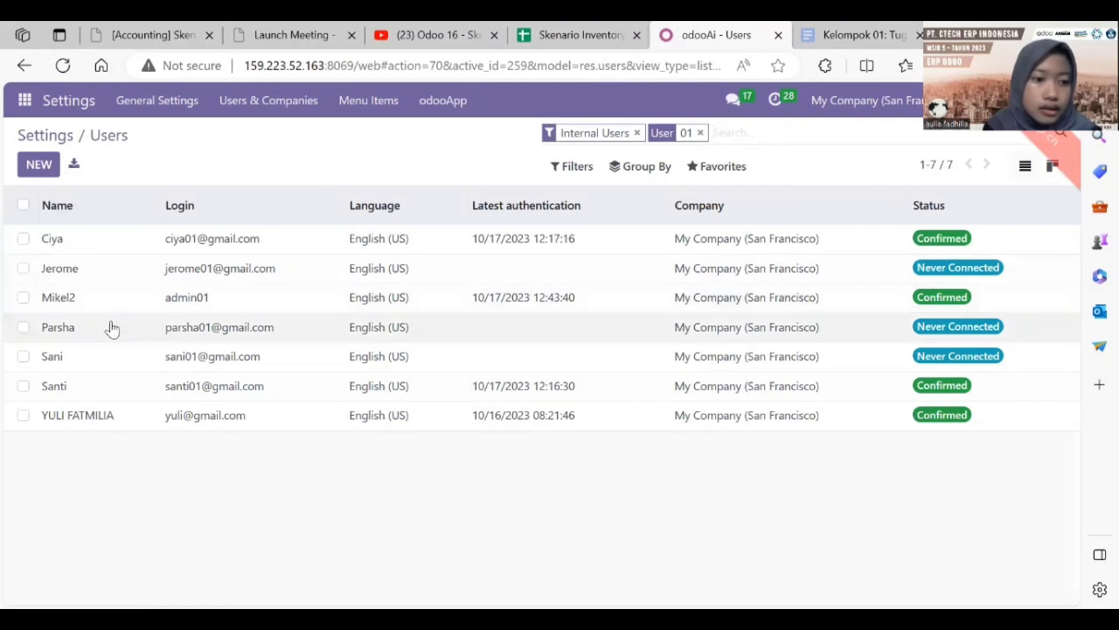
click(121, 274)
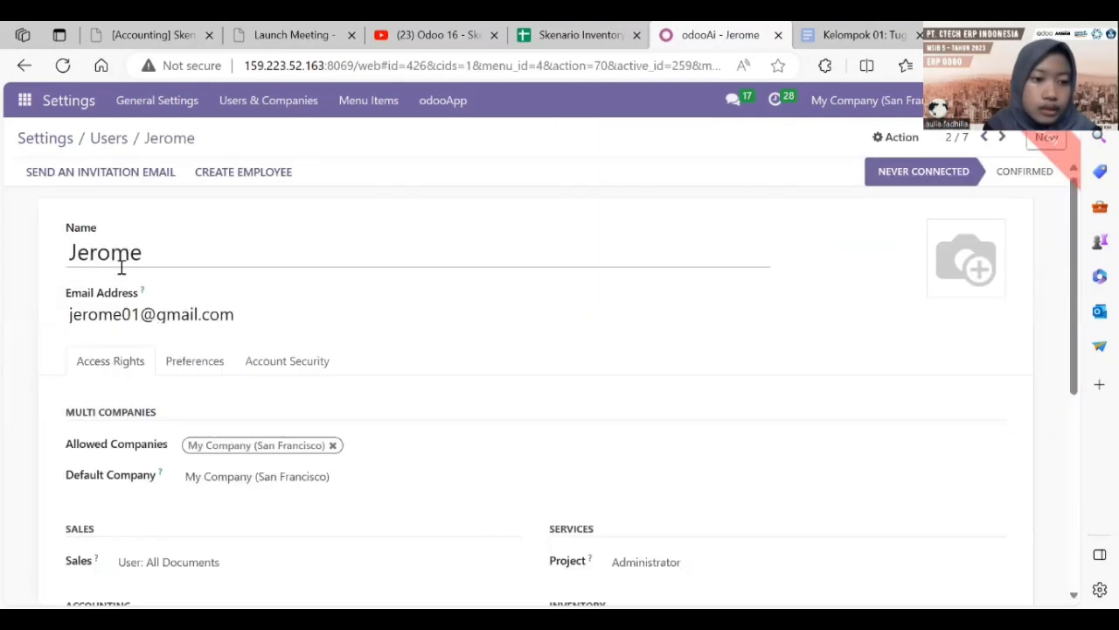
mouse_move(1075, 320)
mouse_down()
mouse_move(1082, 444)
mouse_move(1065, 328)
mouse_up()
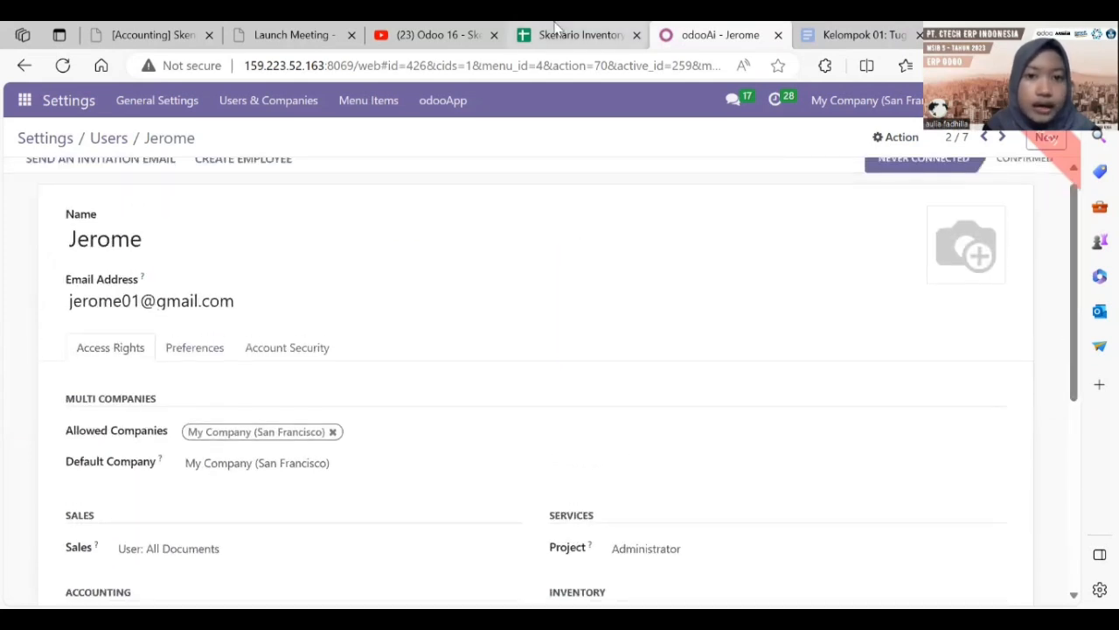
click(577, 35)
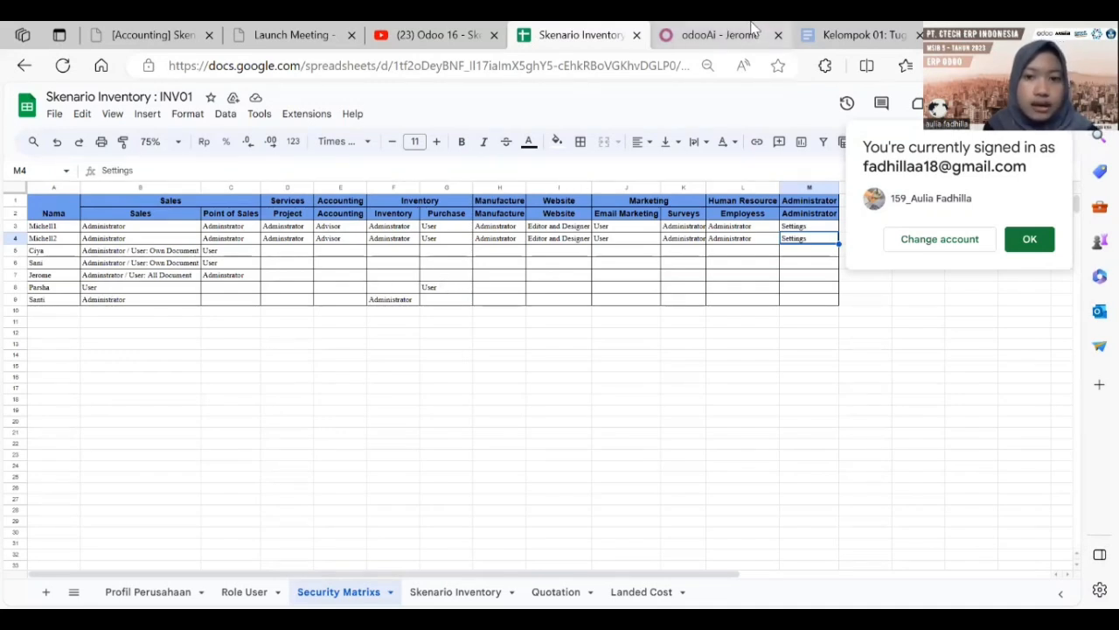
click(657, 32)
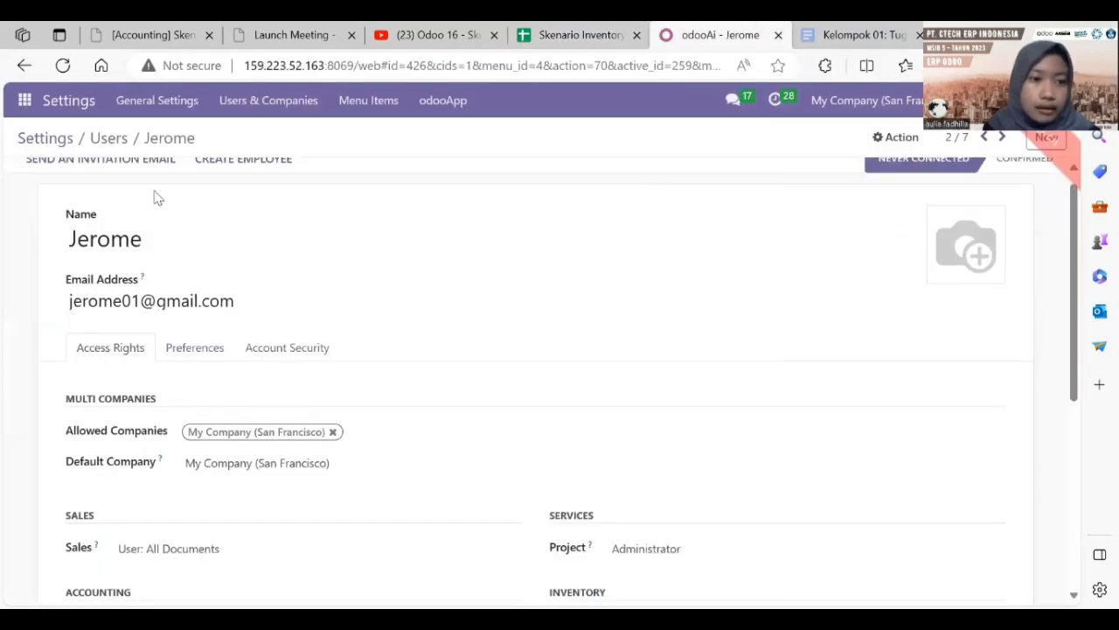
click(108, 138)
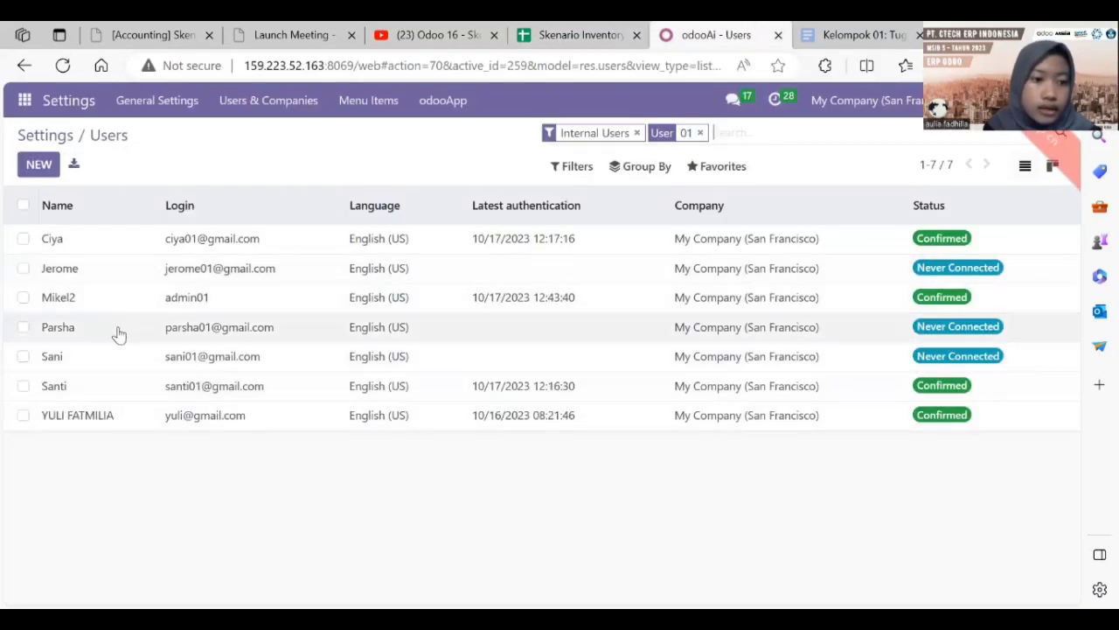
Step: Review the fourth user's access rights and return to the users list
click(117, 331)
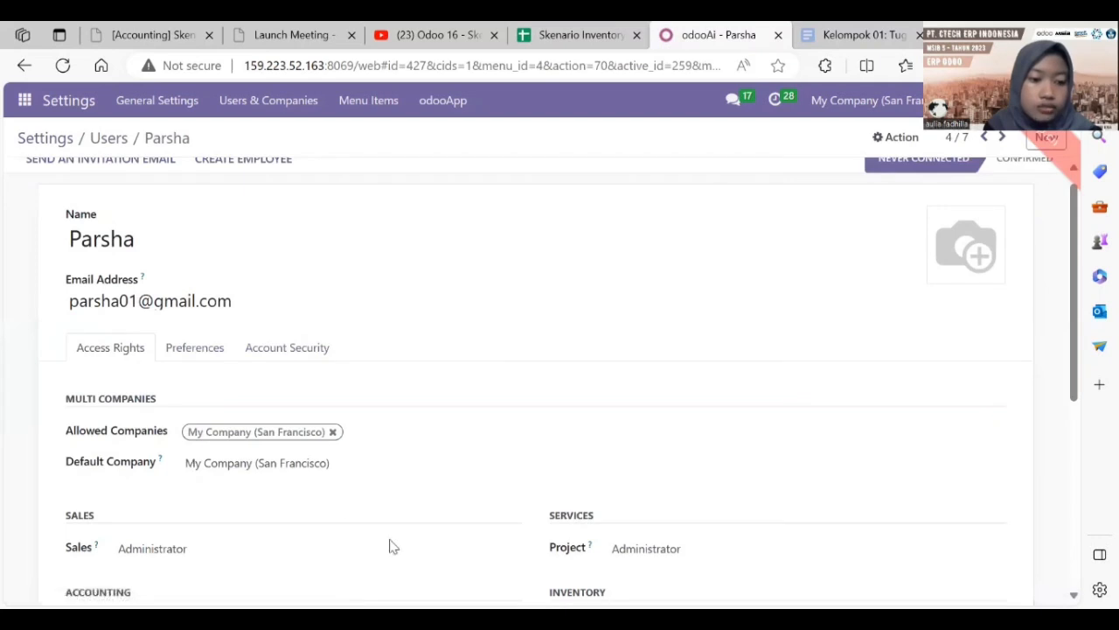
drag(1074, 325, 1079, 449)
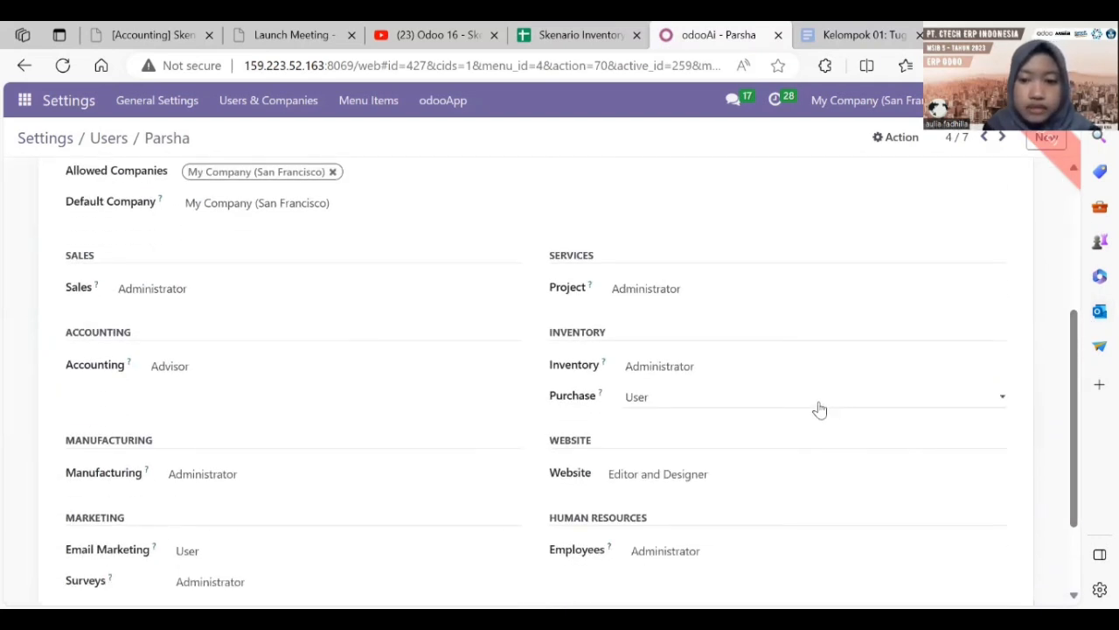
click(106, 141)
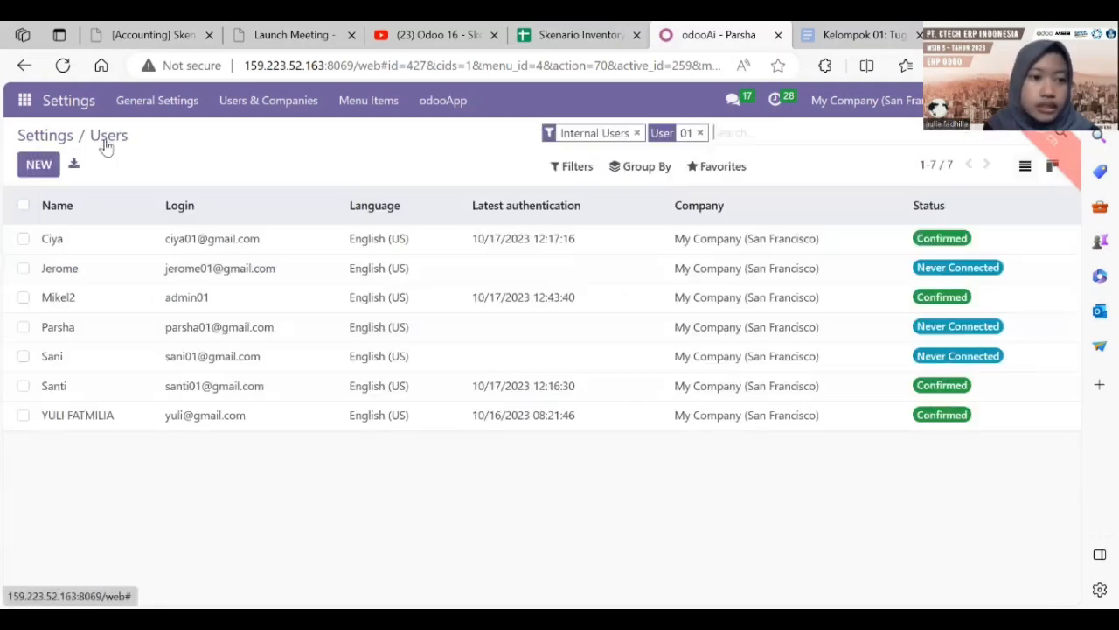
Step: Set the sixth user's Sales and Inventory access to Administrator
double_click(181, 383)
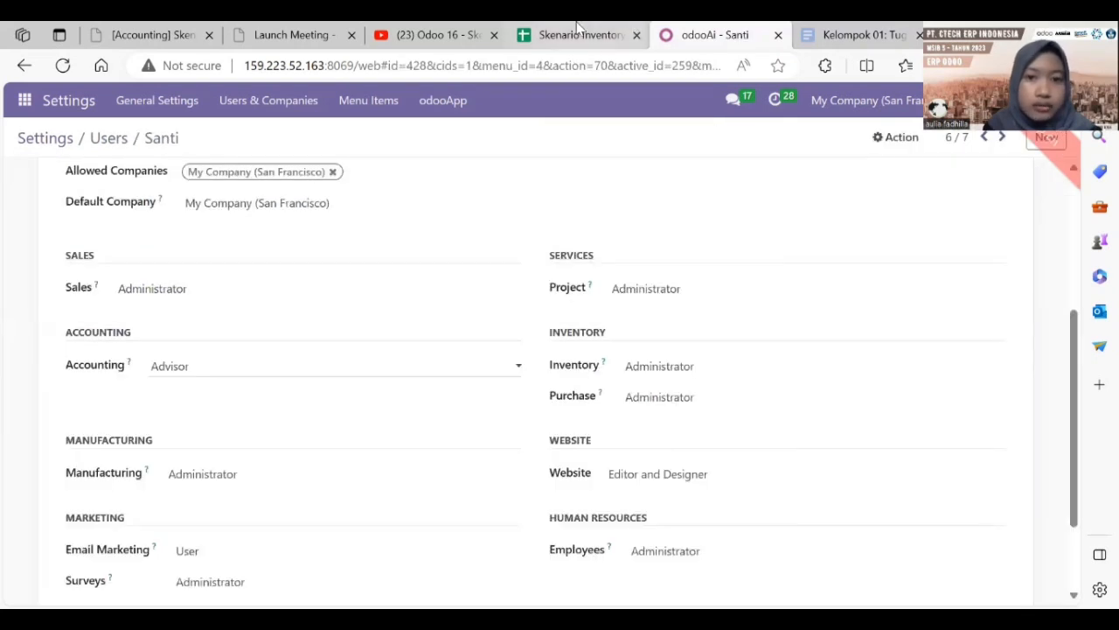
click(577, 34)
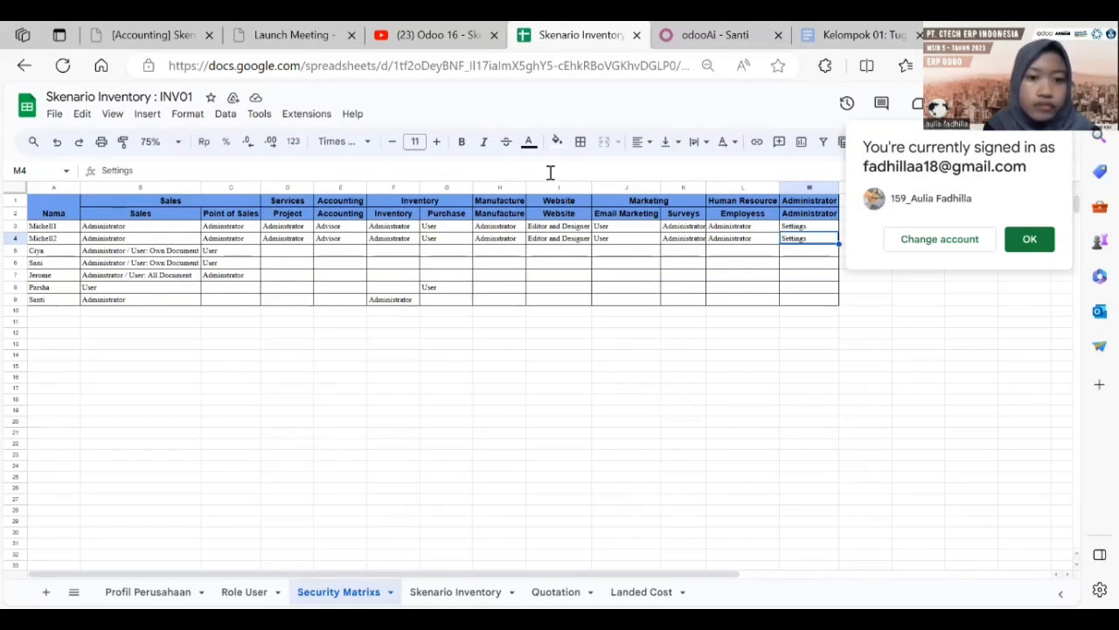
click(717, 35)
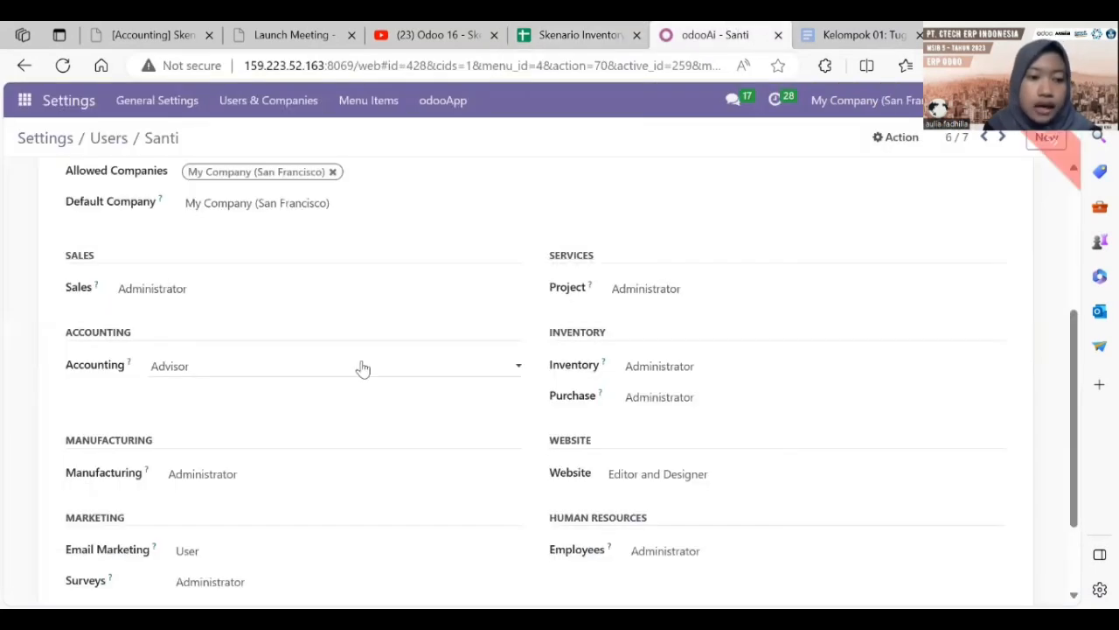
click(267, 297)
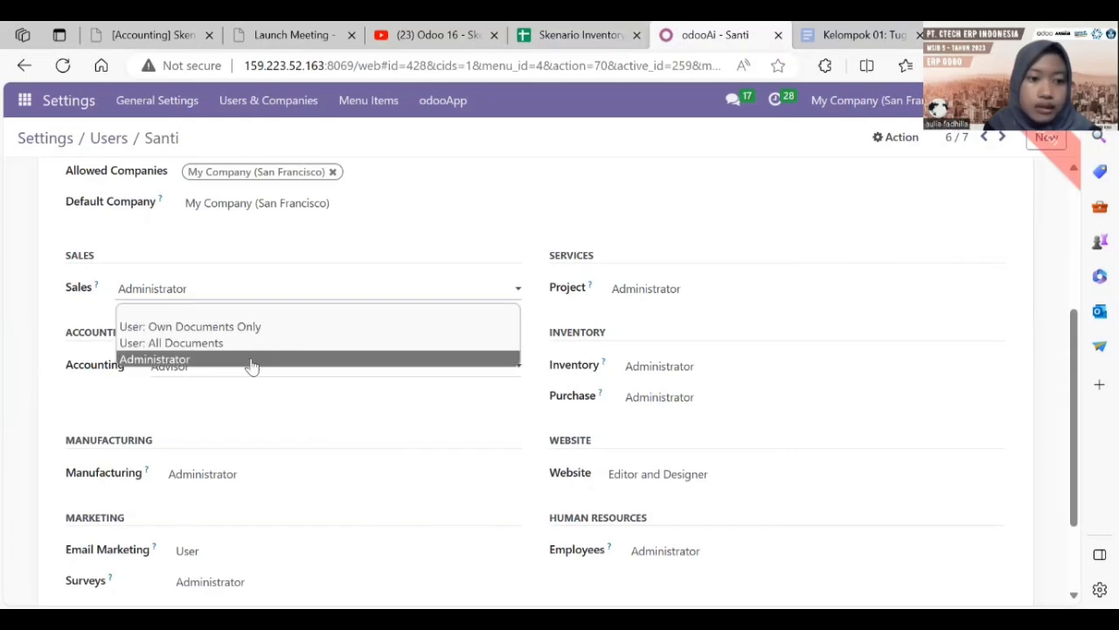
click(506, 371)
click(657, 374)
click(666, 420)
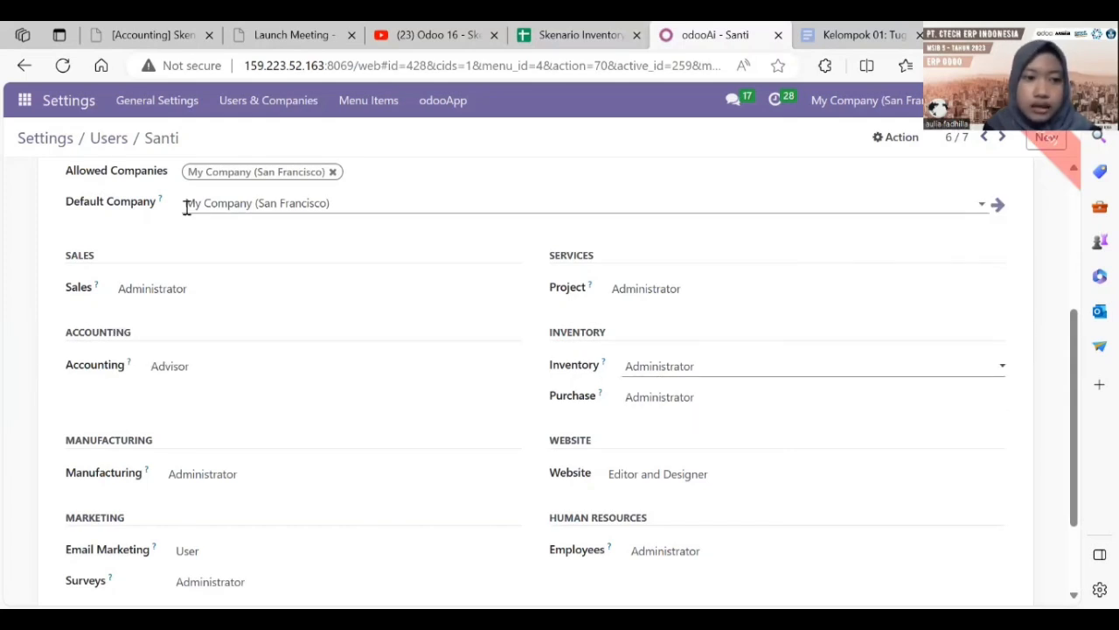
click(109, 138)
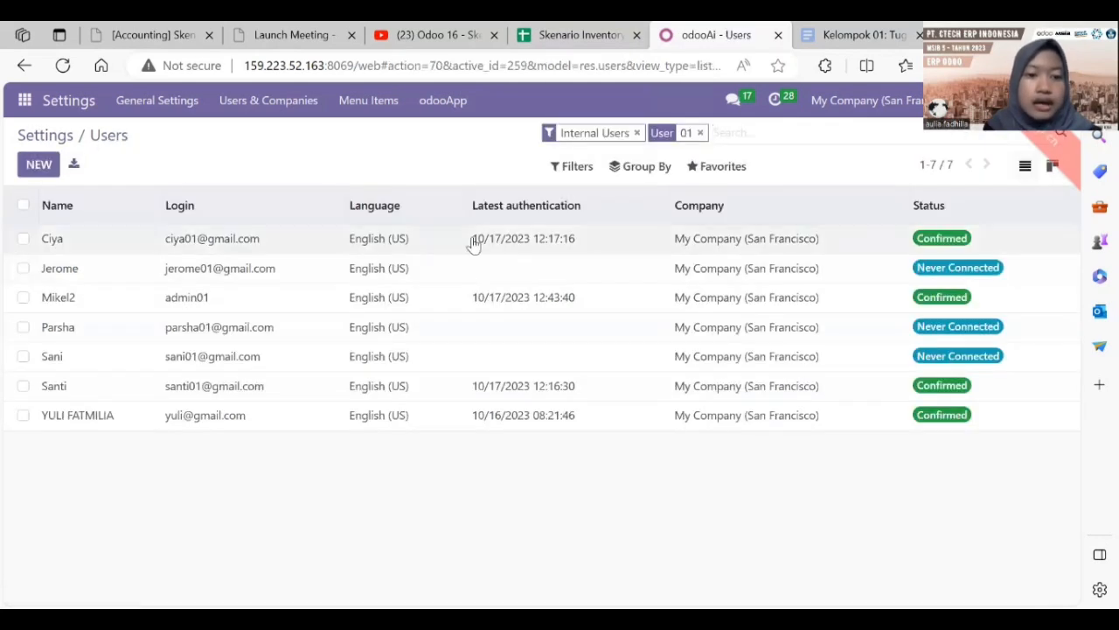
Step: Glance at the Skenario Inventory spreadsheet, then bring up Odoo's app list
key(ctrl+shift+Tab)
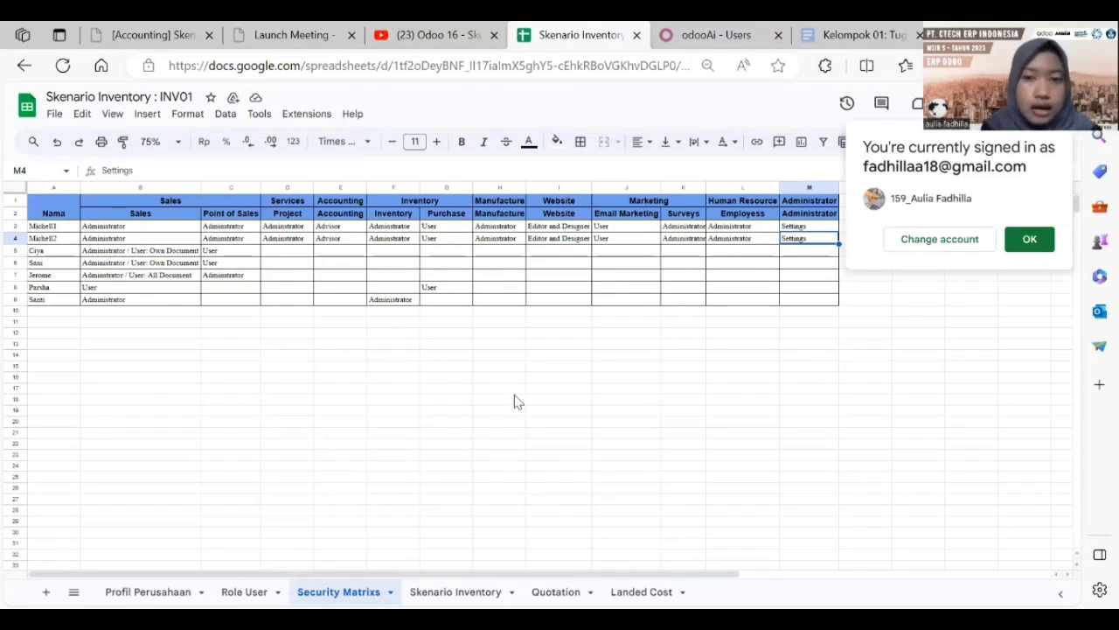
click(703, 35)
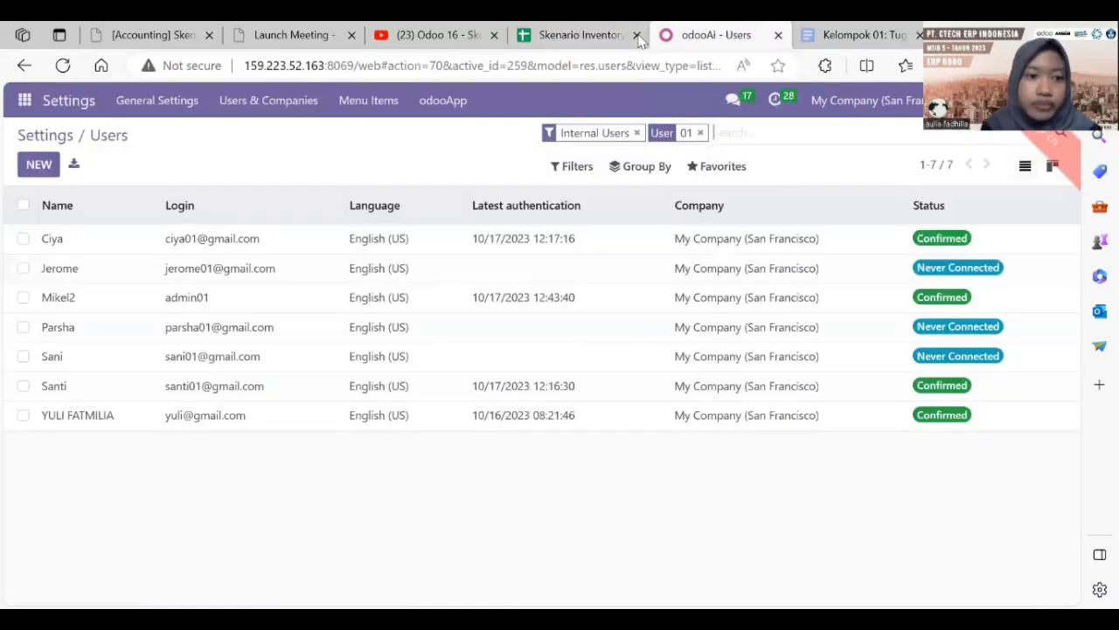
click(24, 100)
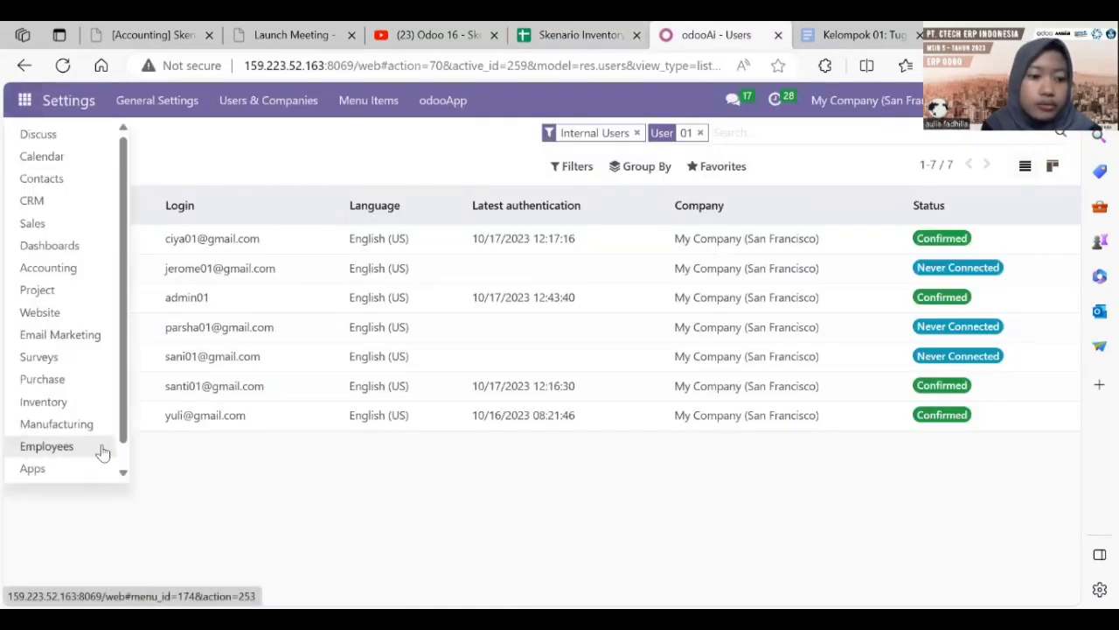
scroll(125, 459, down, 1)
Step: Search Settings for 'batch' and 'landed co' to confirm Batch Transfers and Landed Costs are enabled
click(48, 466)
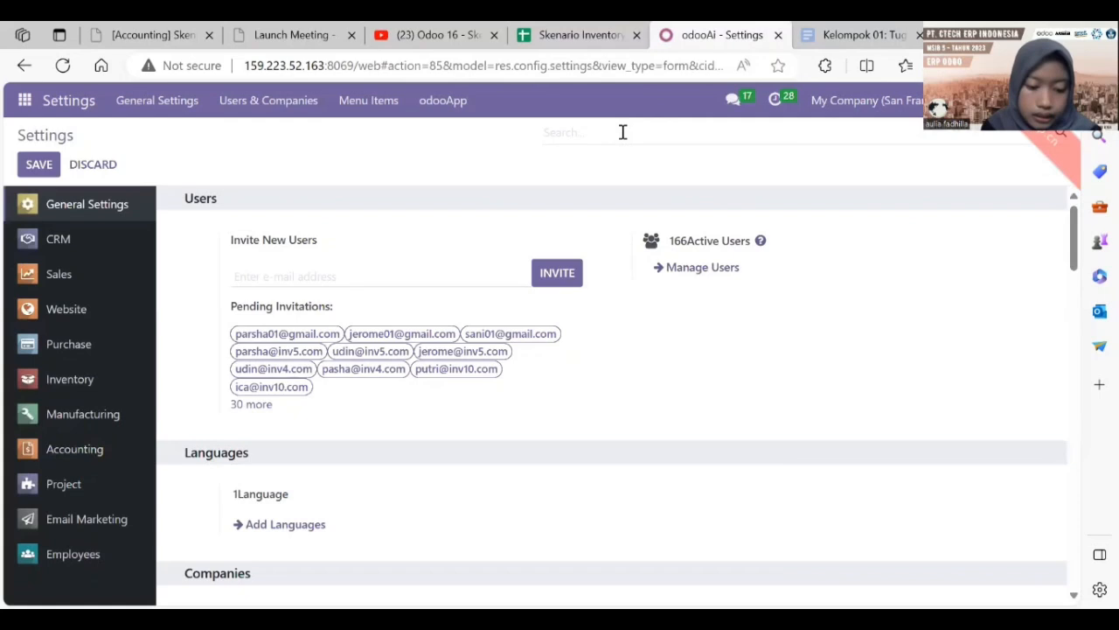
text(batch)
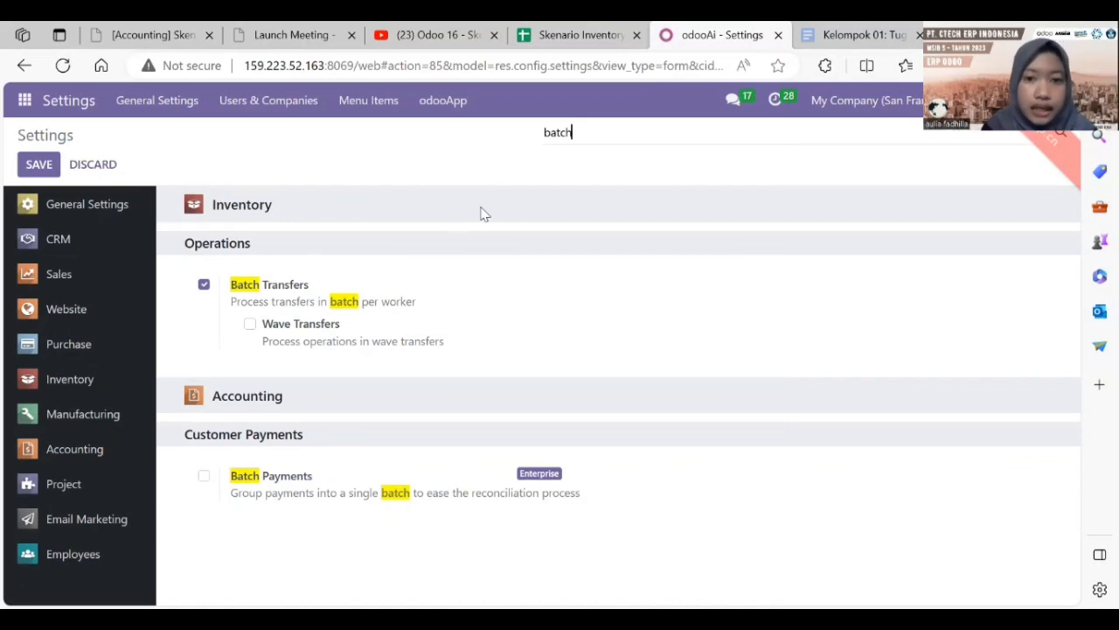
key(BackSpace)
key(BackSpace)
key(BackSpace)
key(BackSpace)
key(BackSpace)
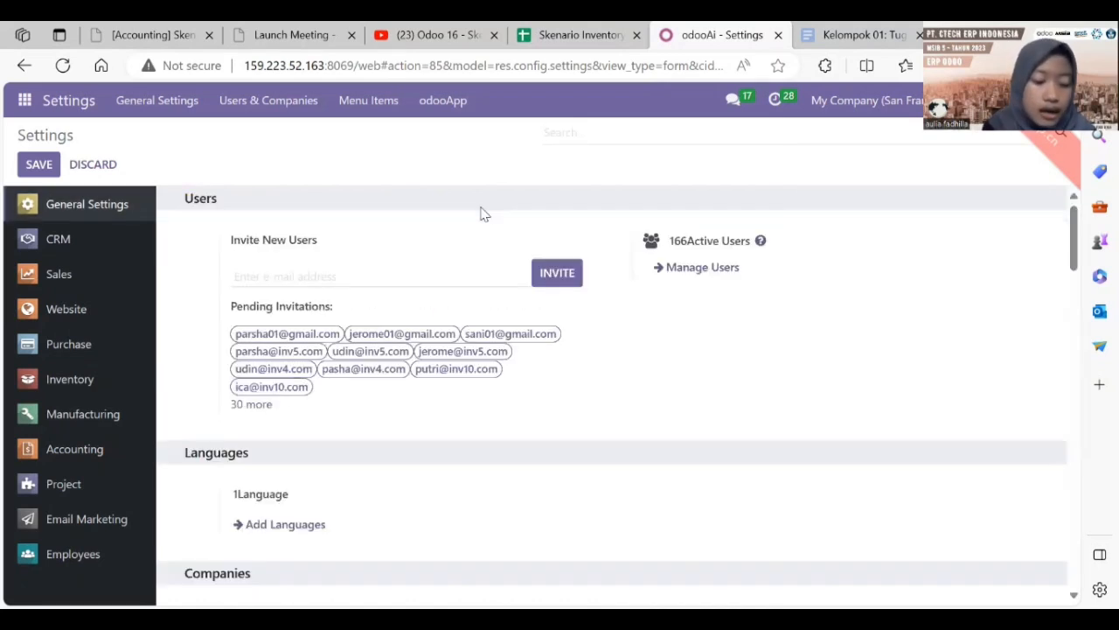
text(landed)
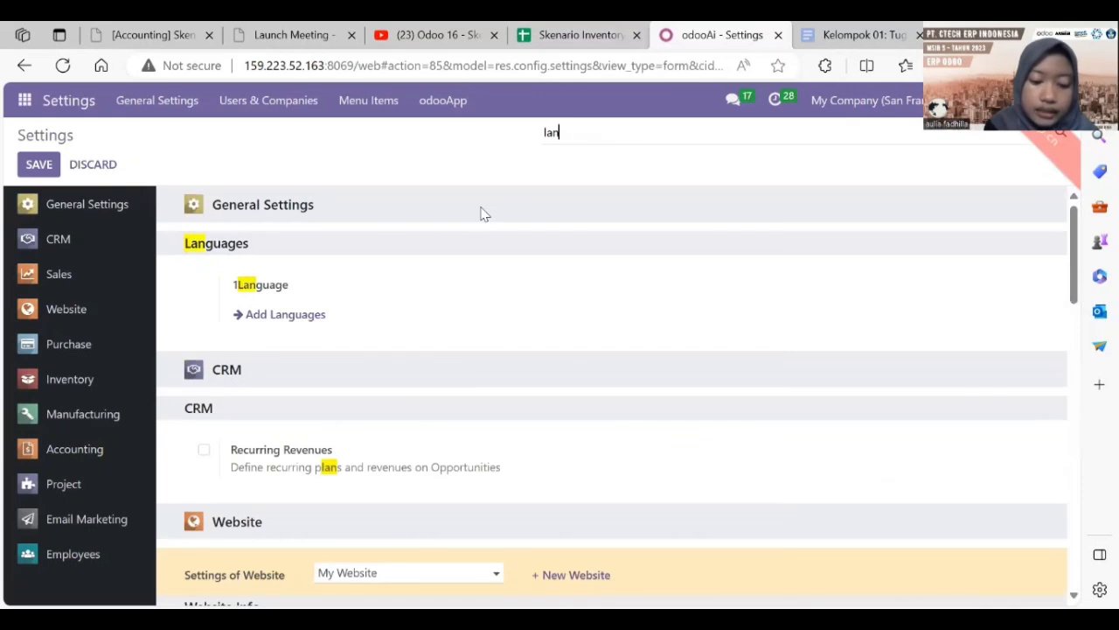
text(co)
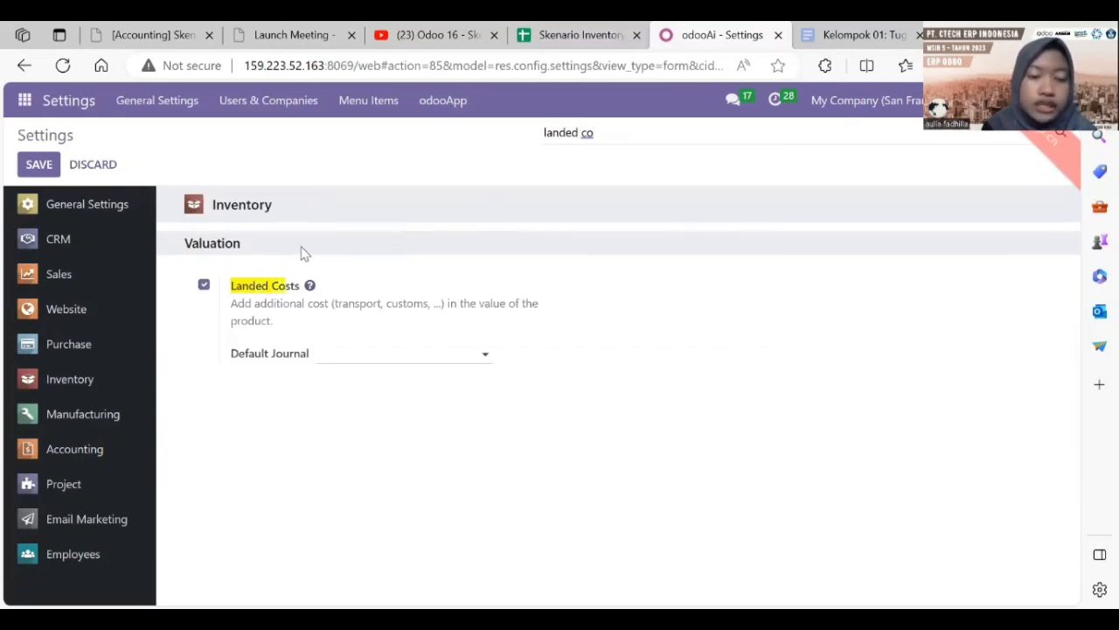
mouse_move(322, 285)
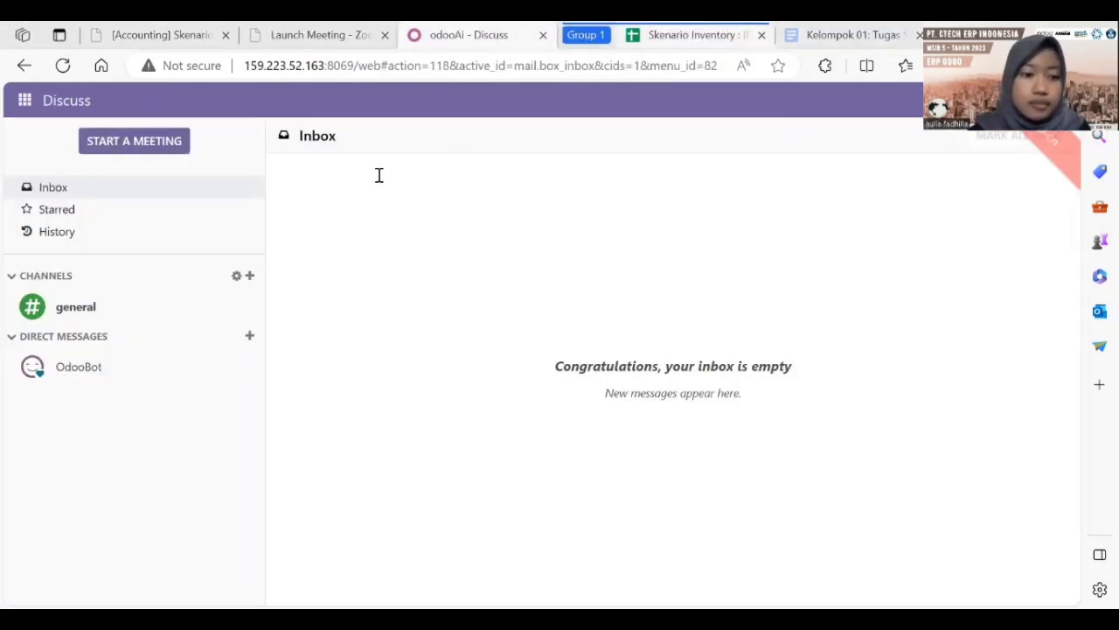
Step: Check the Staff Sales role in cells B4 and D4 of the Role User sheet
key(ctrl+Tab)
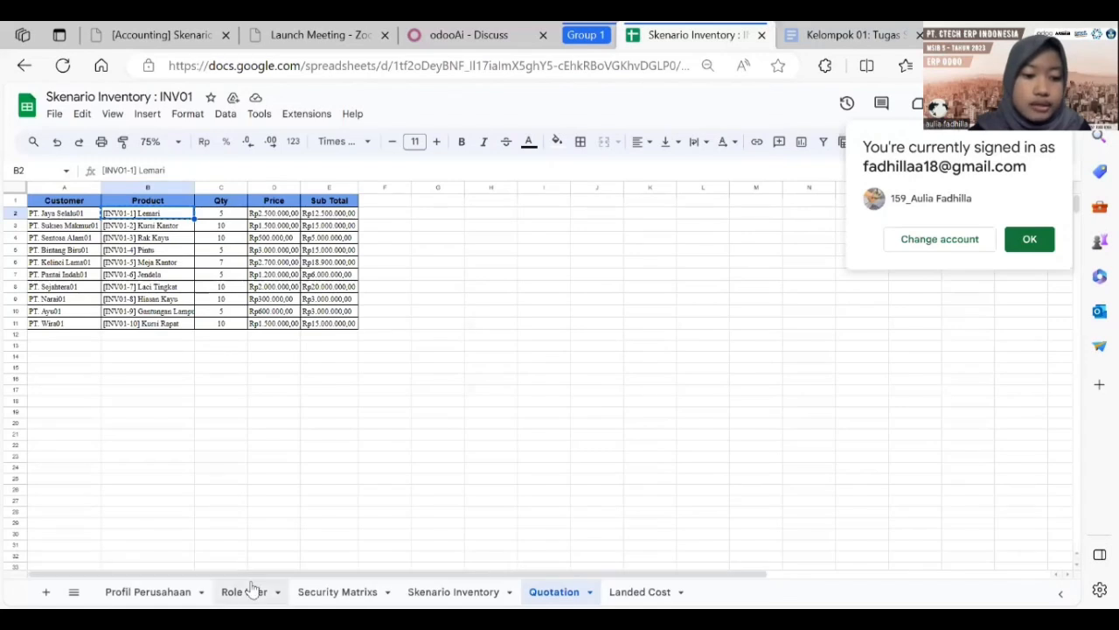
click(249, 591)
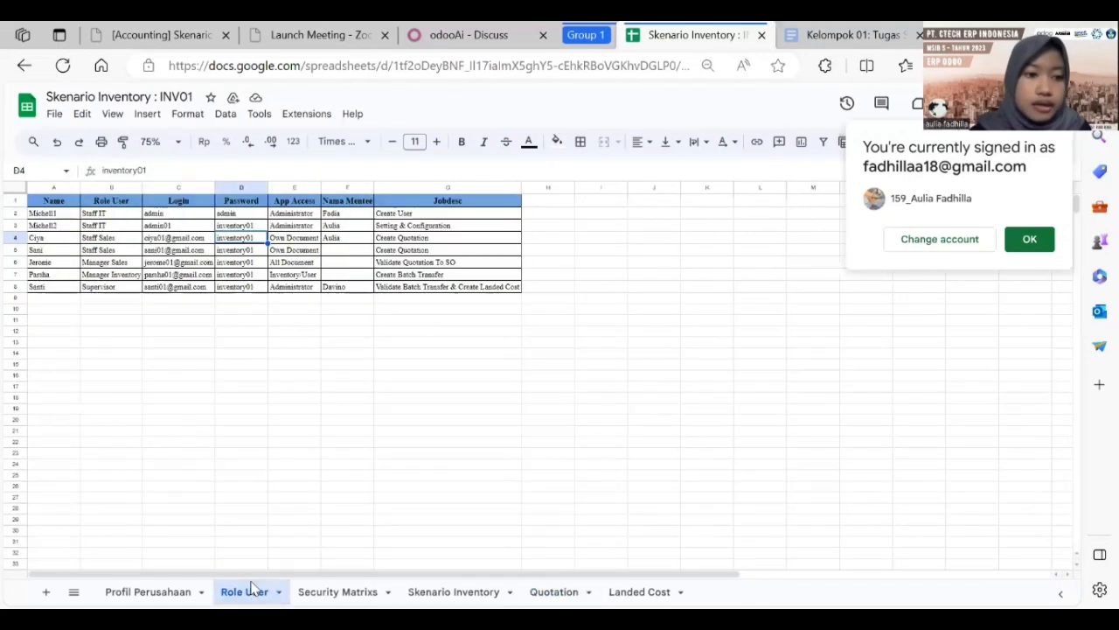
click(120, 239)
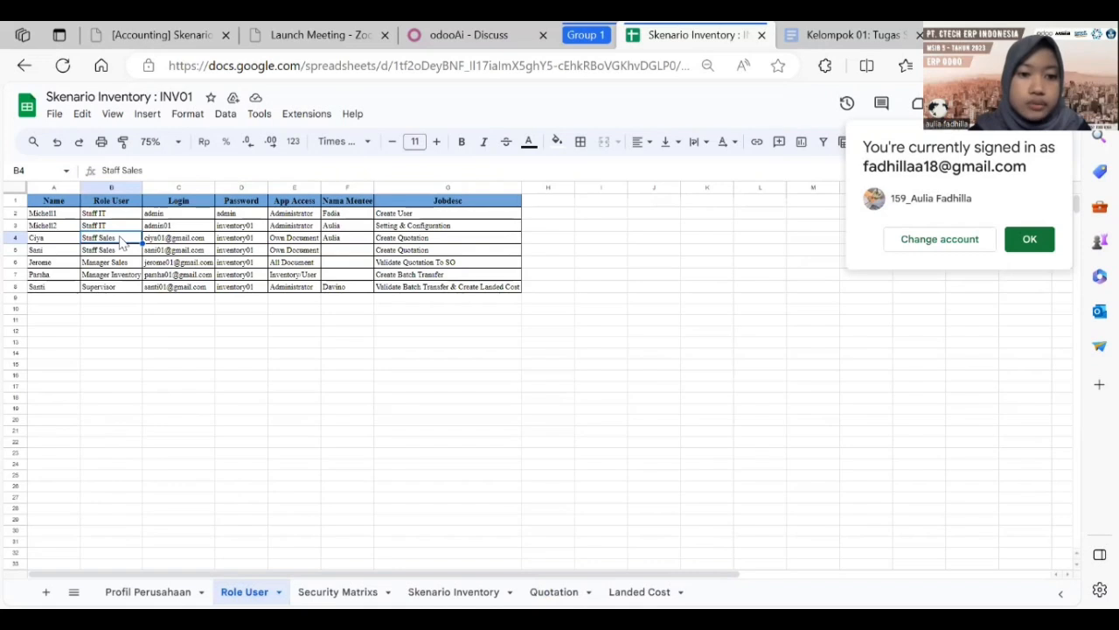
click(473, 28)
click(700, 34)
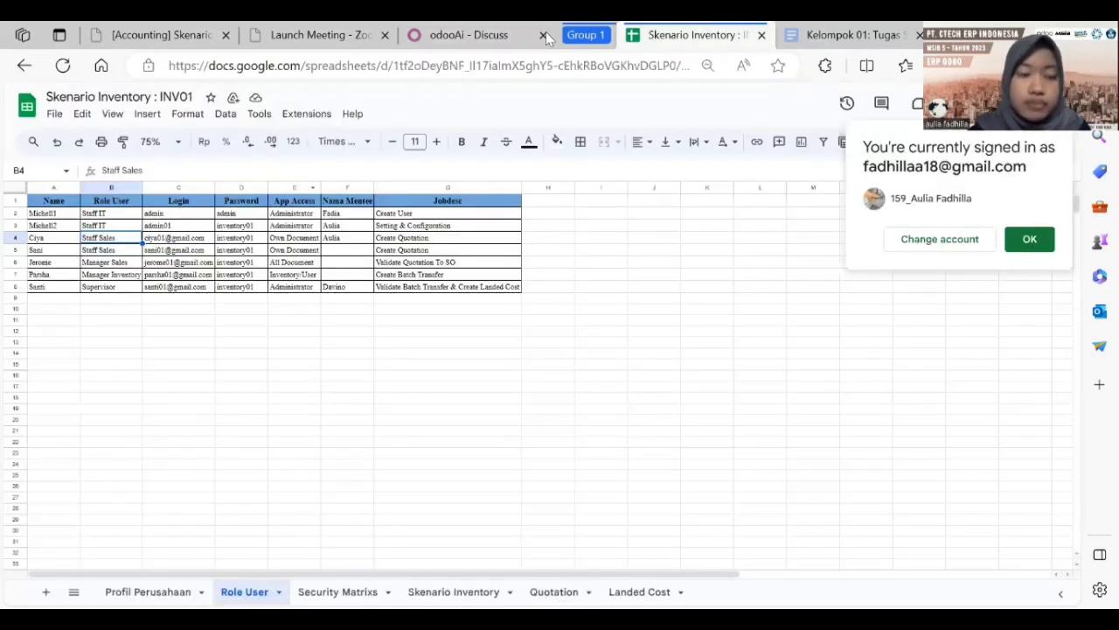
key(Right)
key(Right)
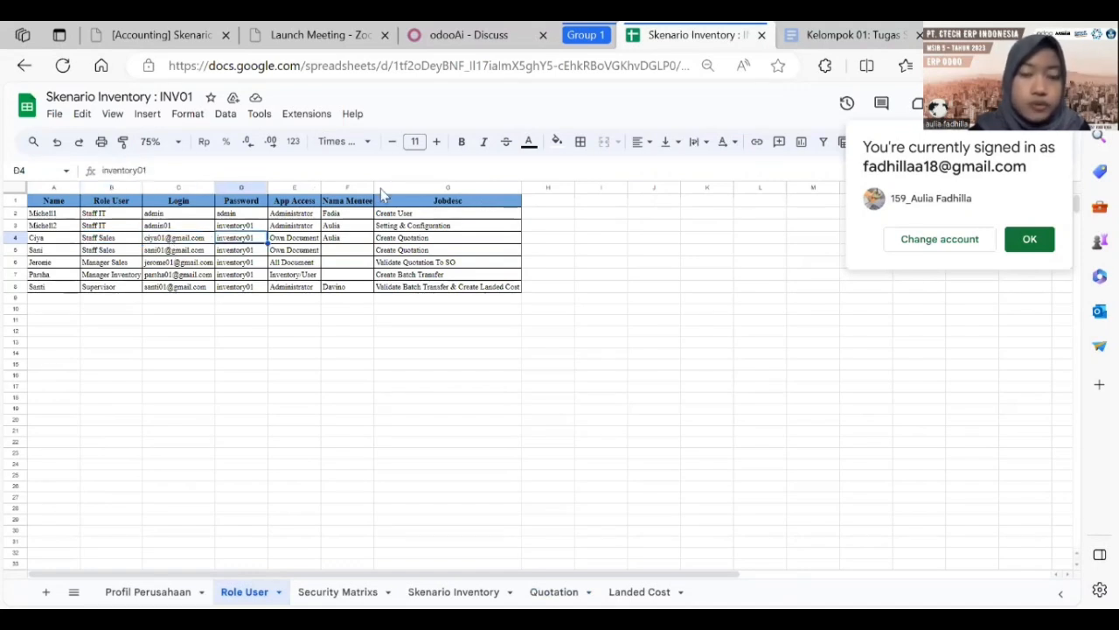
Step: Return to Odoo and open the Sales quotations list
click(432, 31)
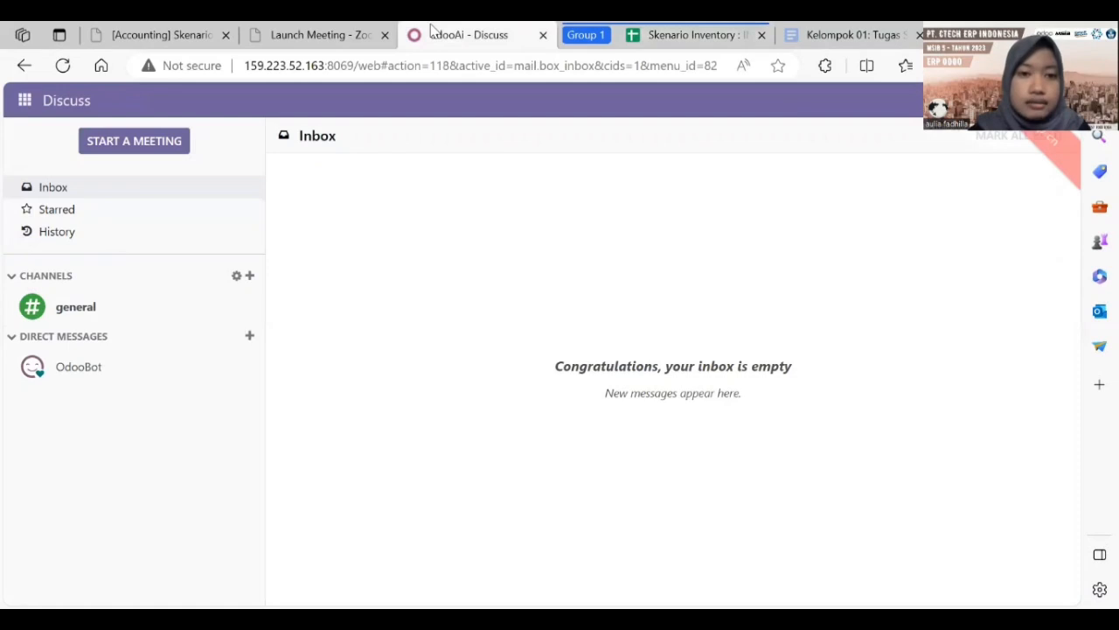
click(24, 100)
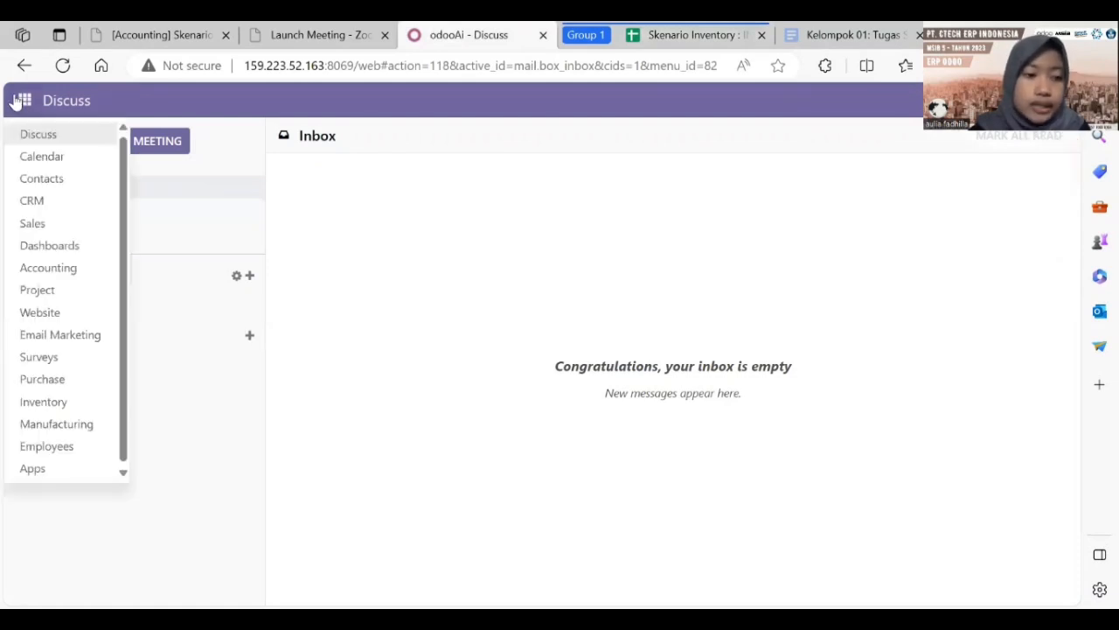
click(32, 223)
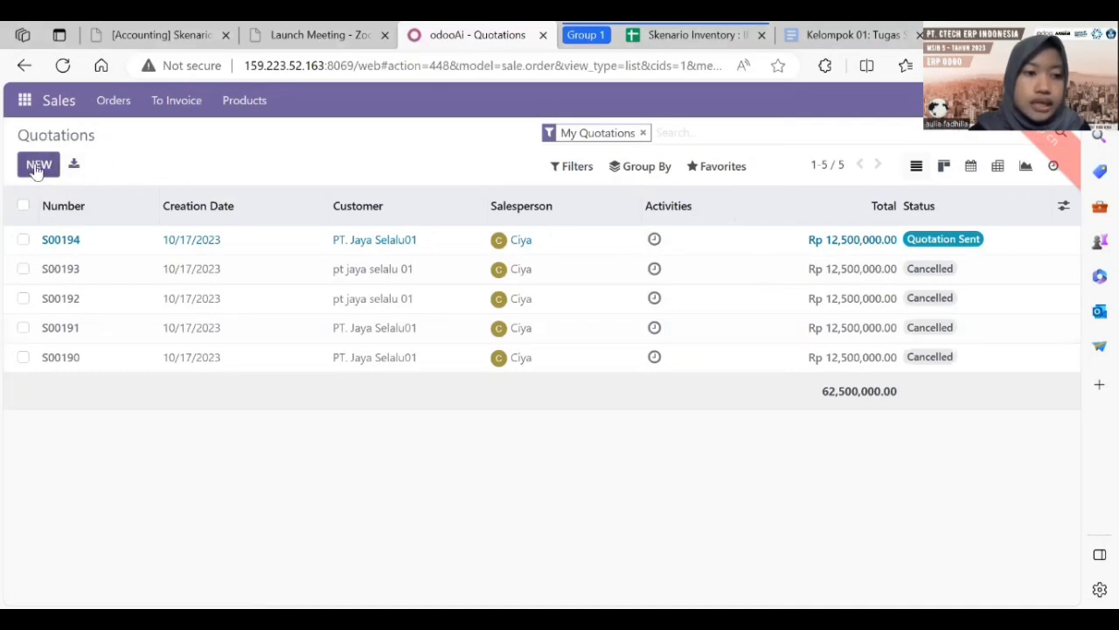
Step: Start a new quotation with customer PT. Sukses Makmur01 copied from the Quotation sheet
click(38, 167)
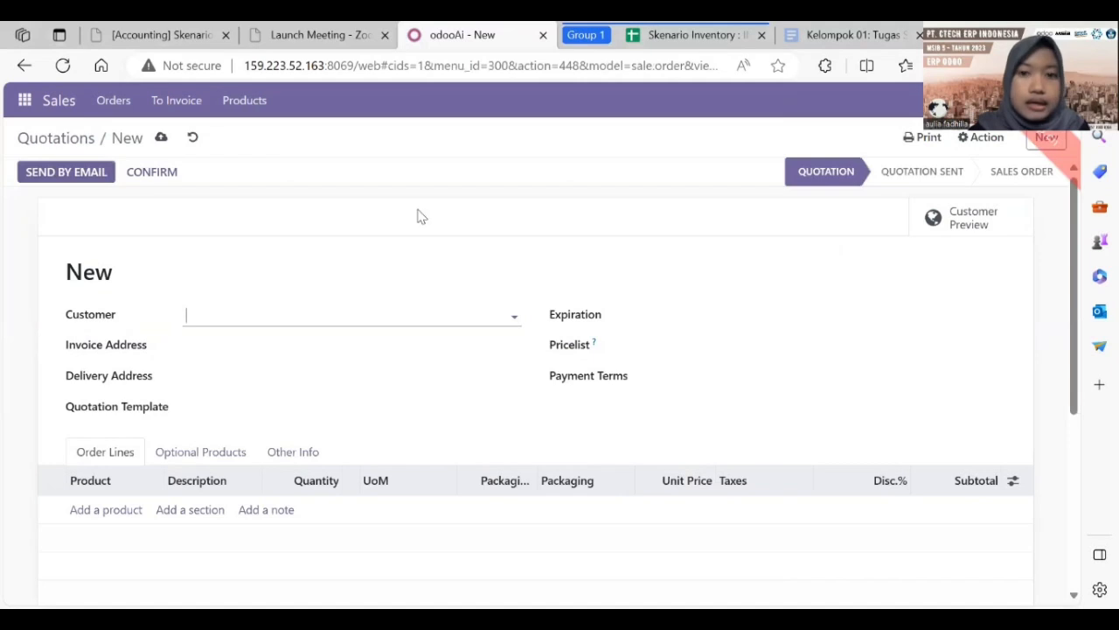
click(682, 34)
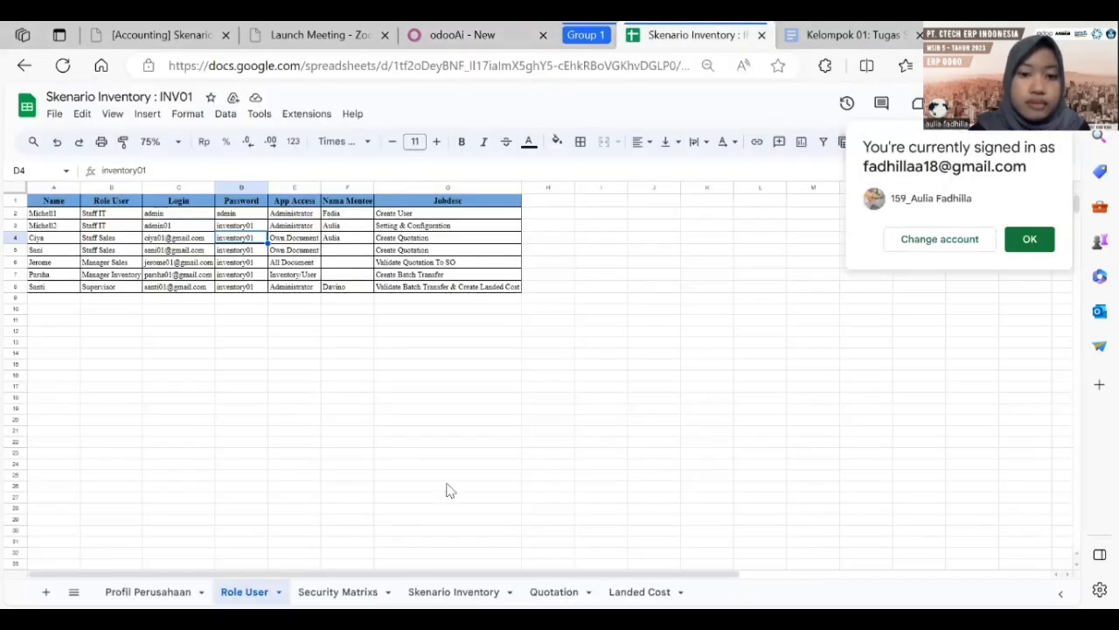
click(554, 592)
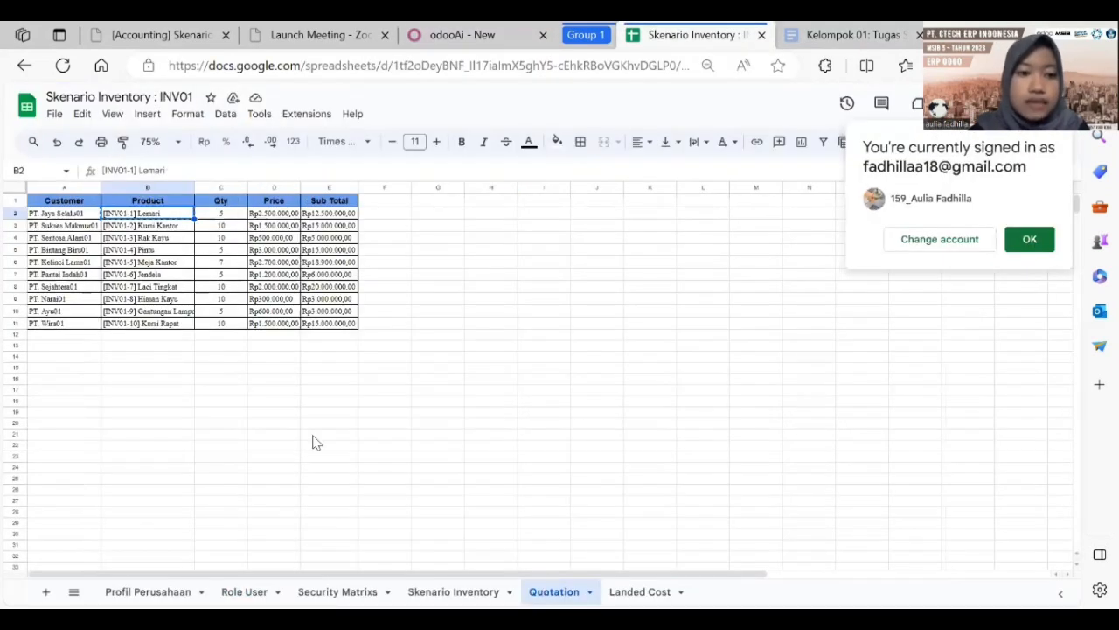
click(69, 225)
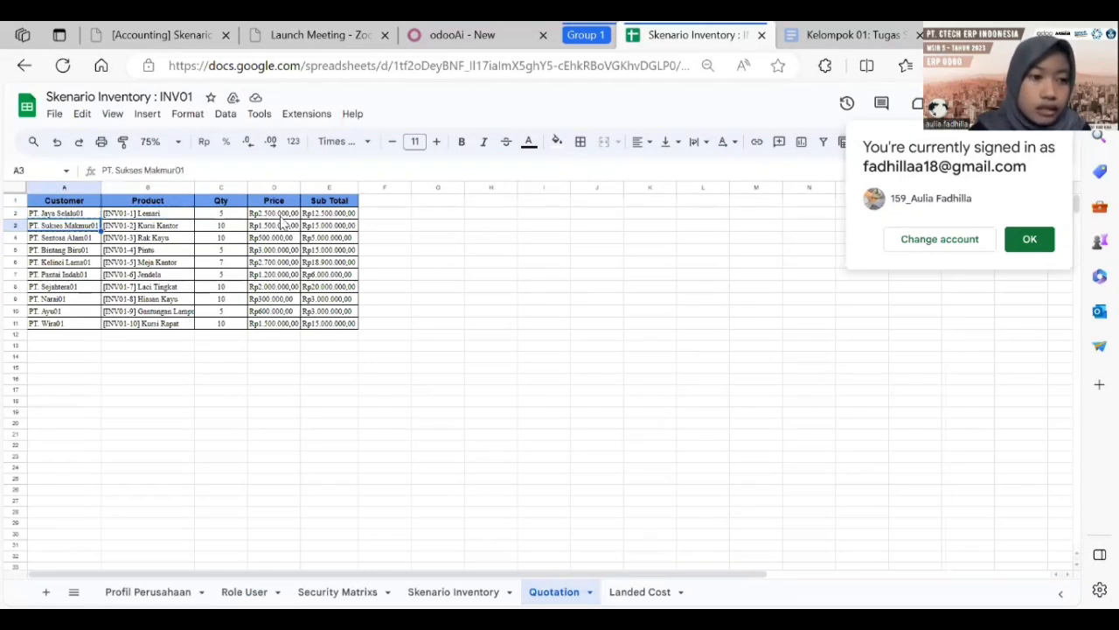
click(464, 35)
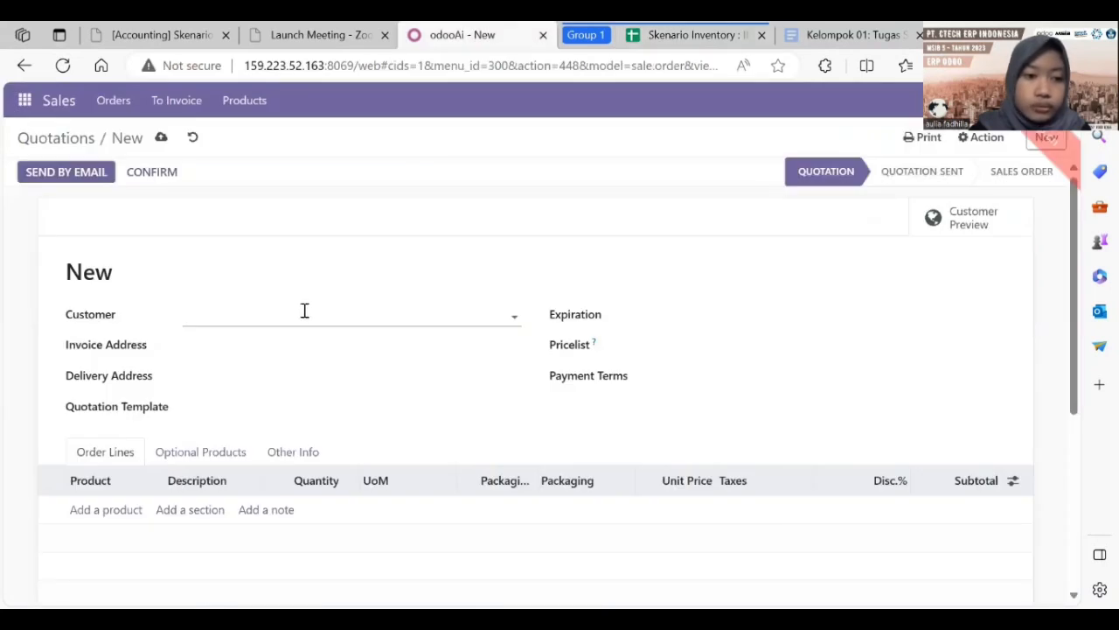
text(PT. Sukses Makmur01)
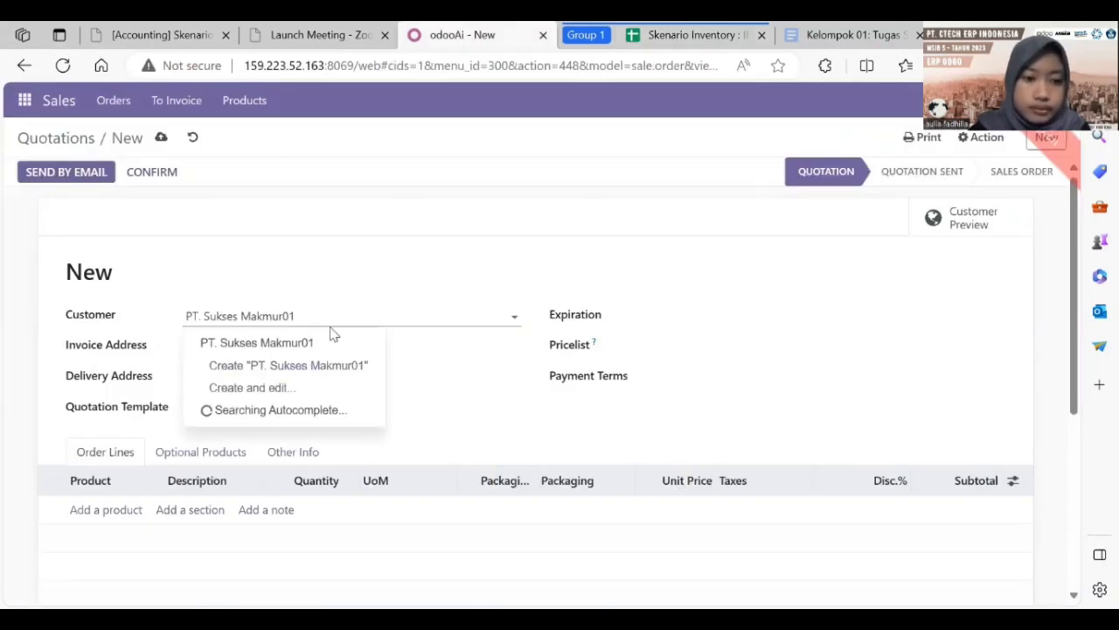
click(328, 348)
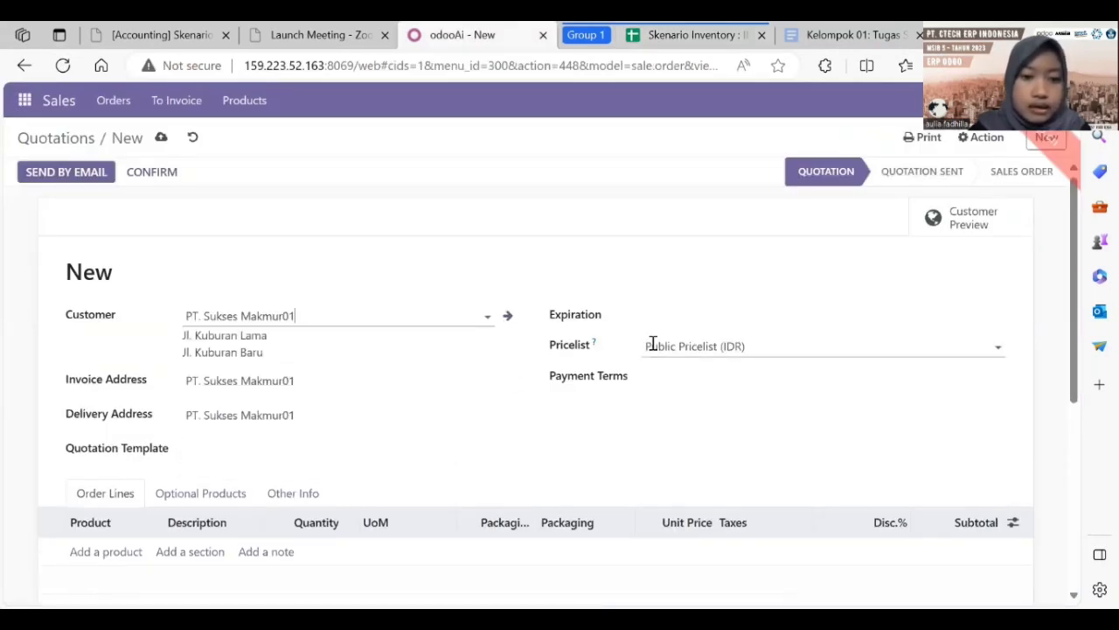
Step: Apply Public Pricelist - INV01 (IDR) and copy product [INV01-2] Kursi Kantor from the sheet
click(700, 347)
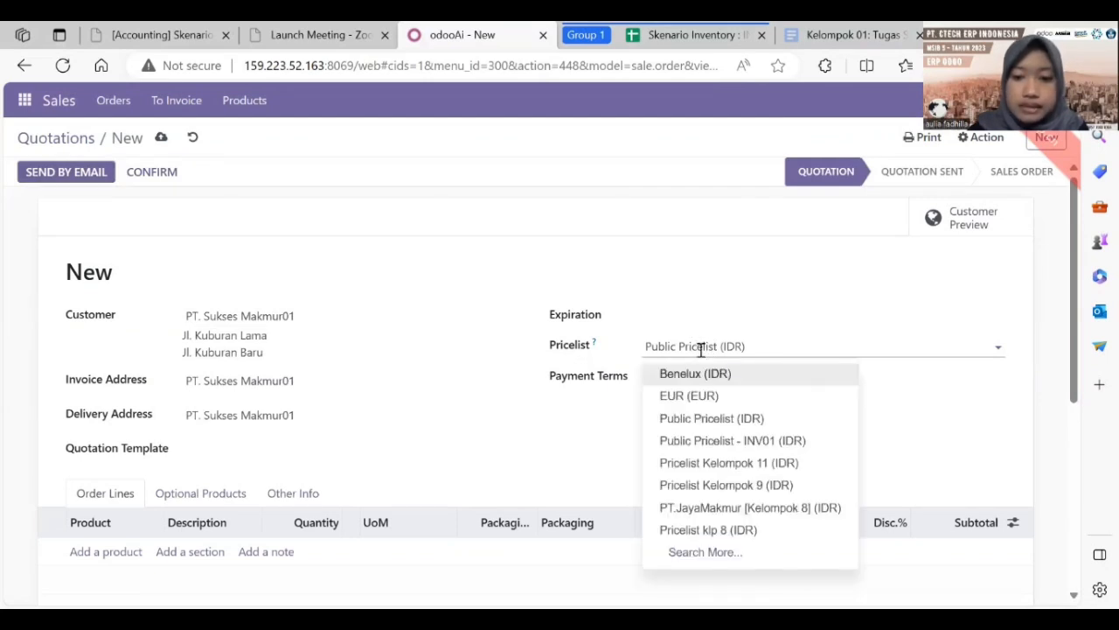
click(707, 446)
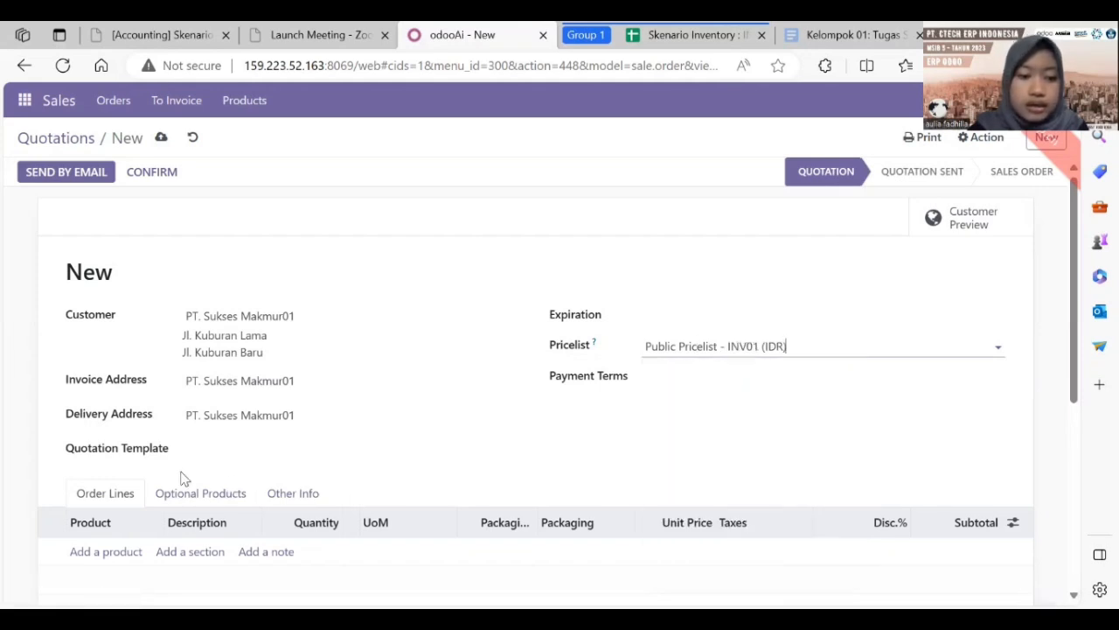
click(695, 35)
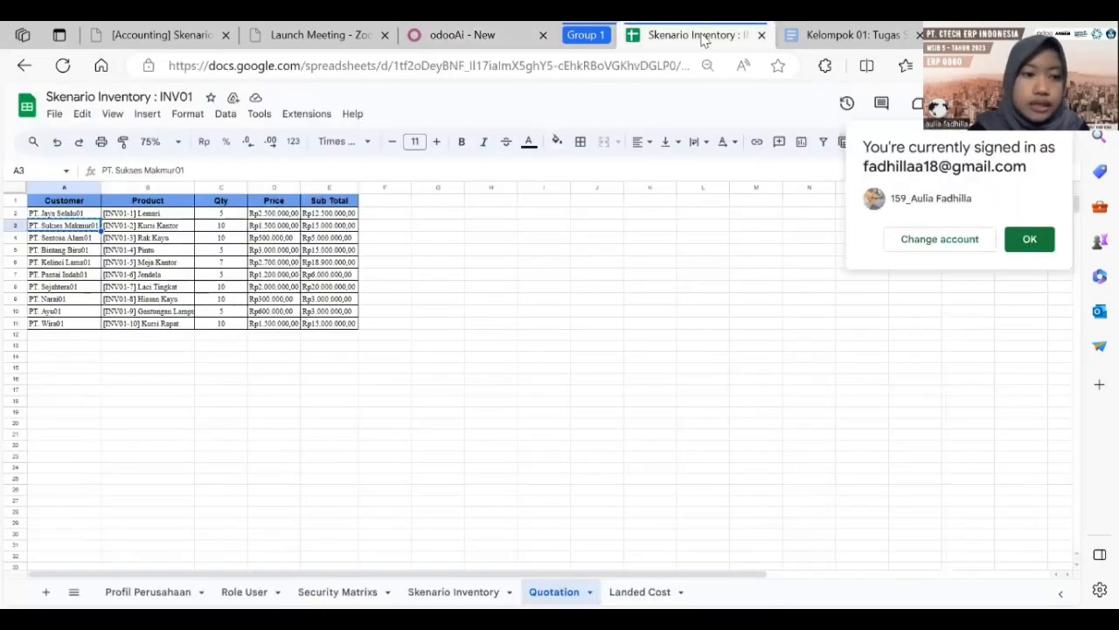
click(177, 230)
key(ctrl+c)
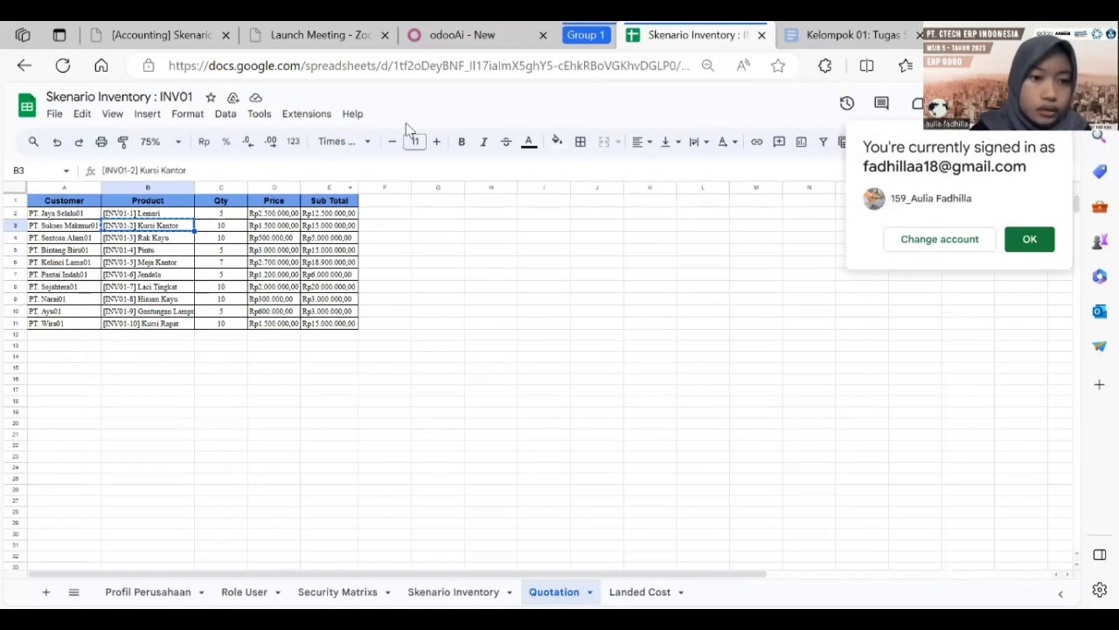
click(468, 33)
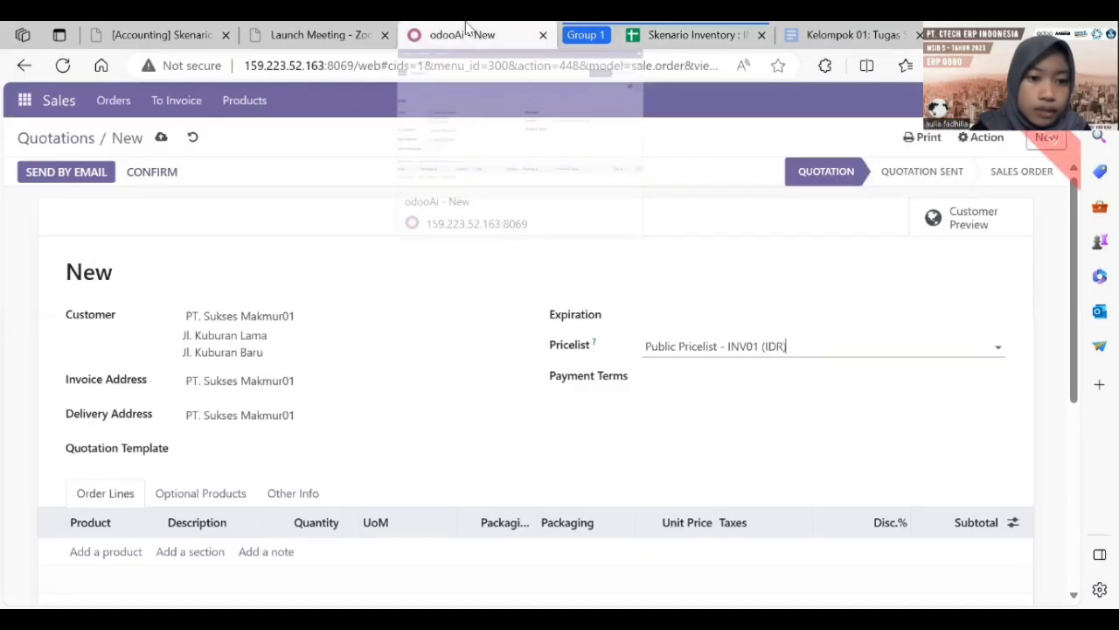
Step: Add a line of 10 [INV01-2] Kursi Kantor at 1,500,000, totalling Rp 15,000,000.00
click(125, 551)
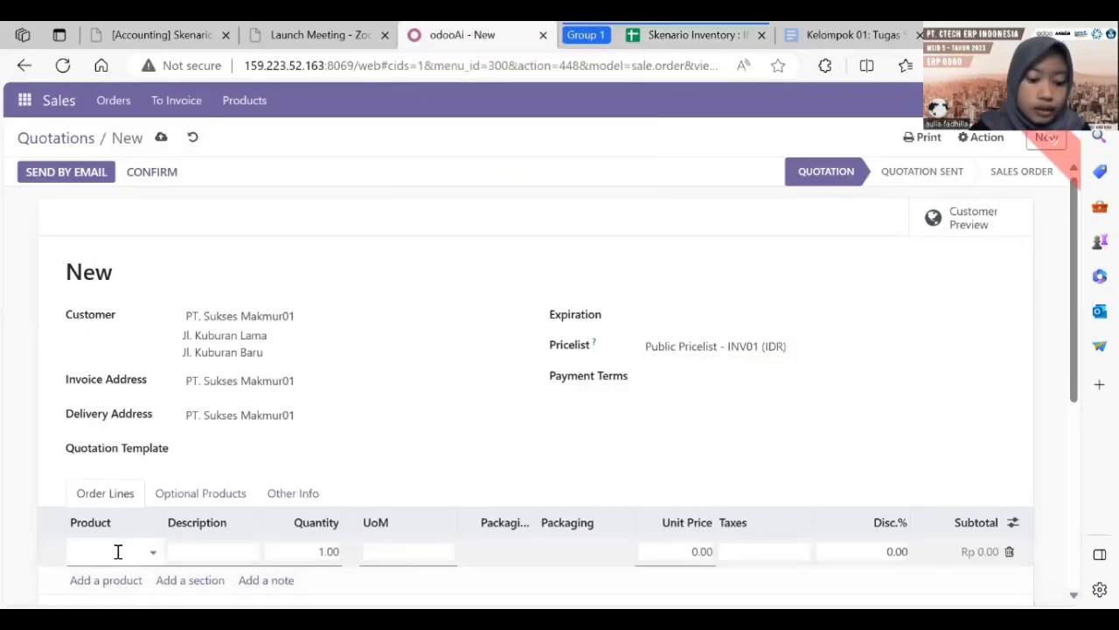
key(ctrl+v)
click(337, 550)
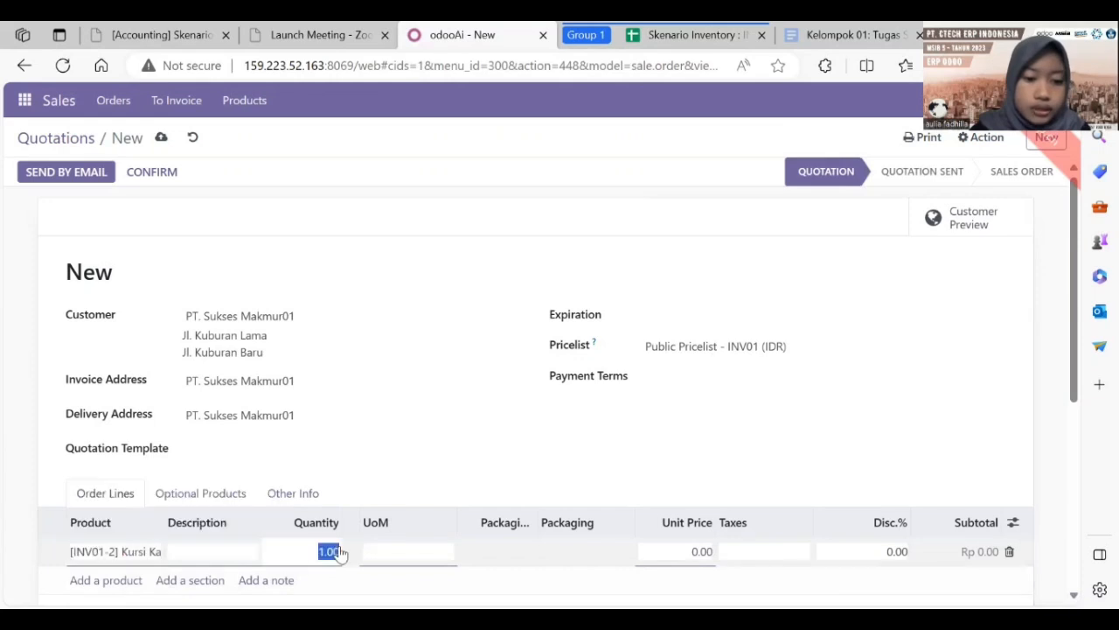
text(10)
click(690, 544)
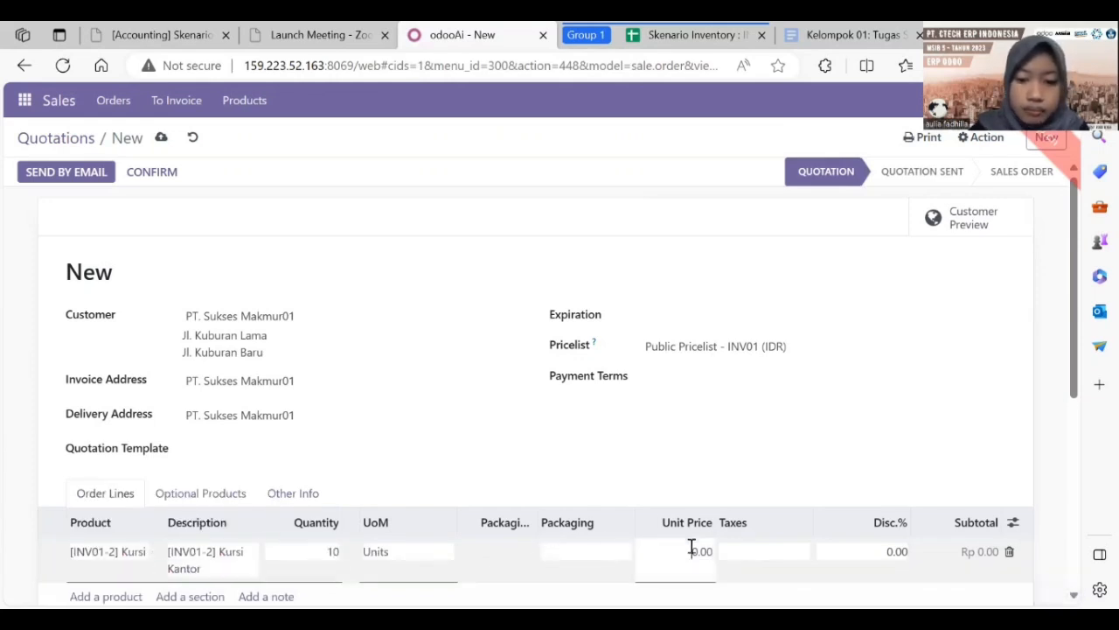
text(150000)
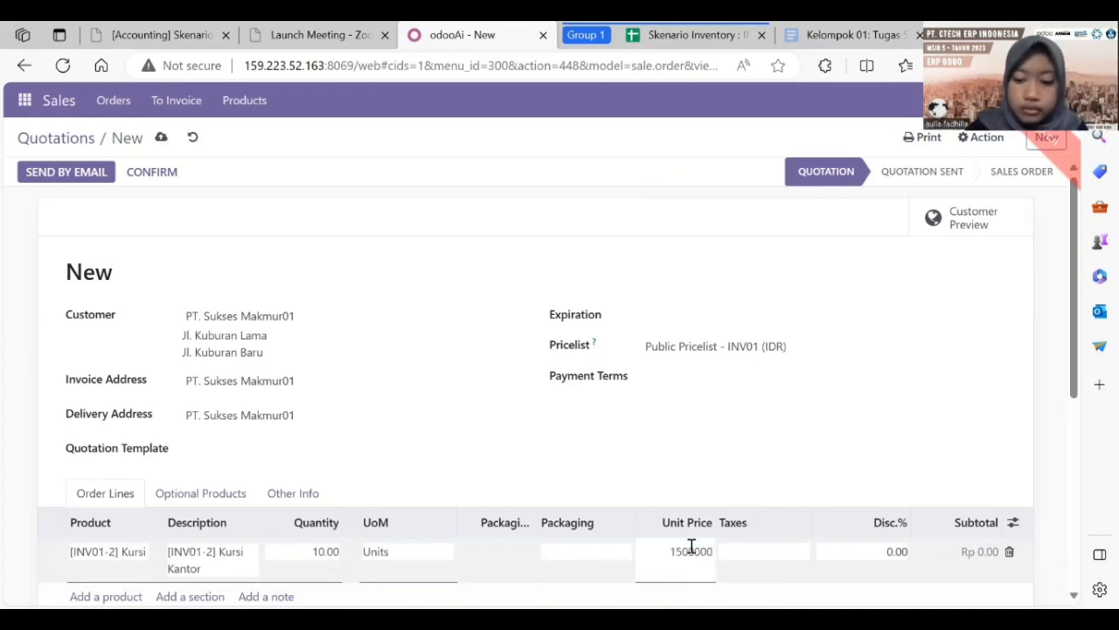
key(Return)
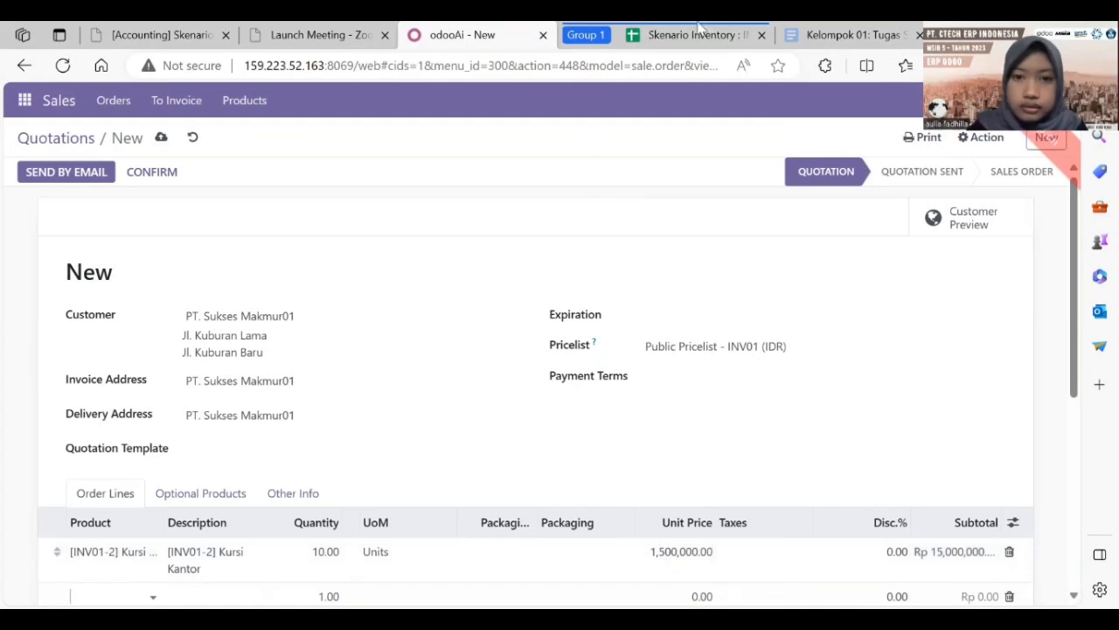
click(700, 34)
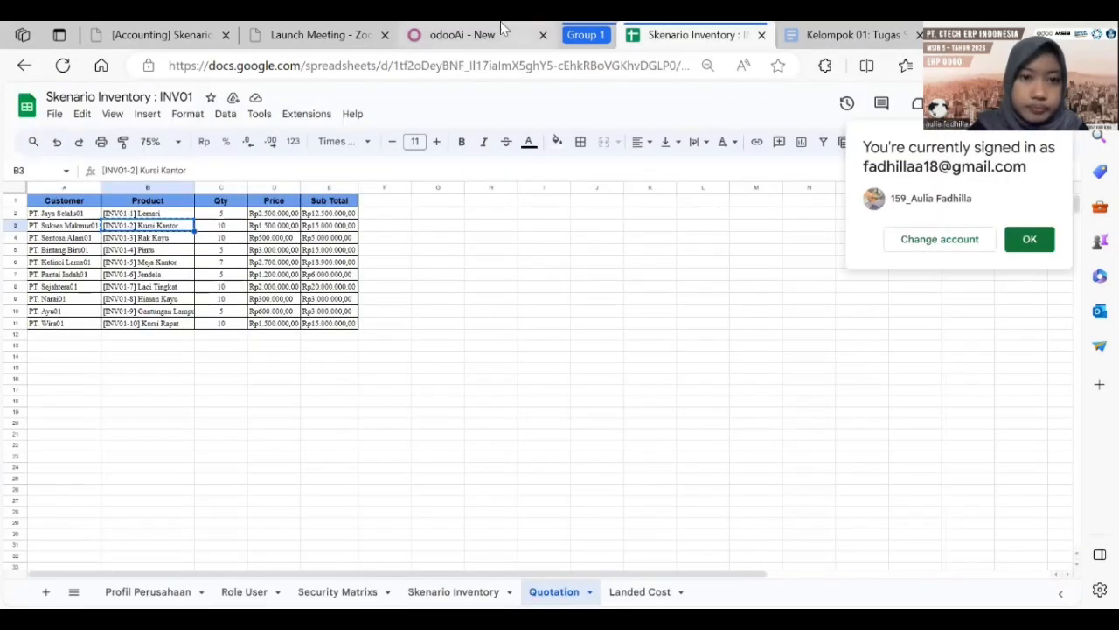
click(469, 34)
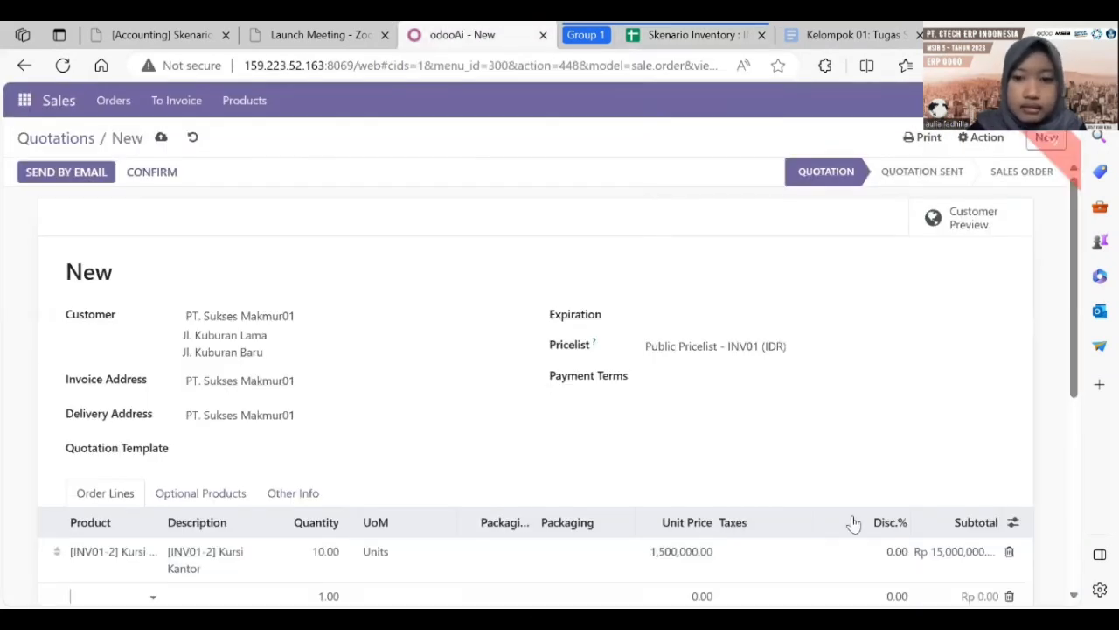
drag(1075, 376, 1062, 332)
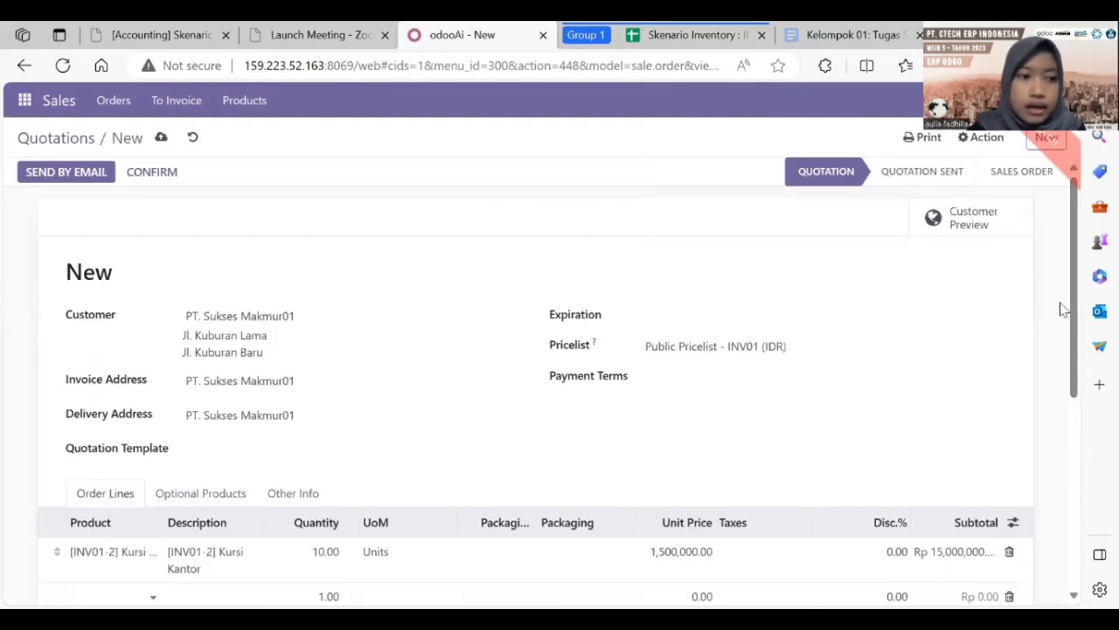
Step: Email quotation S00195 with S00195.pdf attached to PT. Sukses Makmur01
click(92, 174)
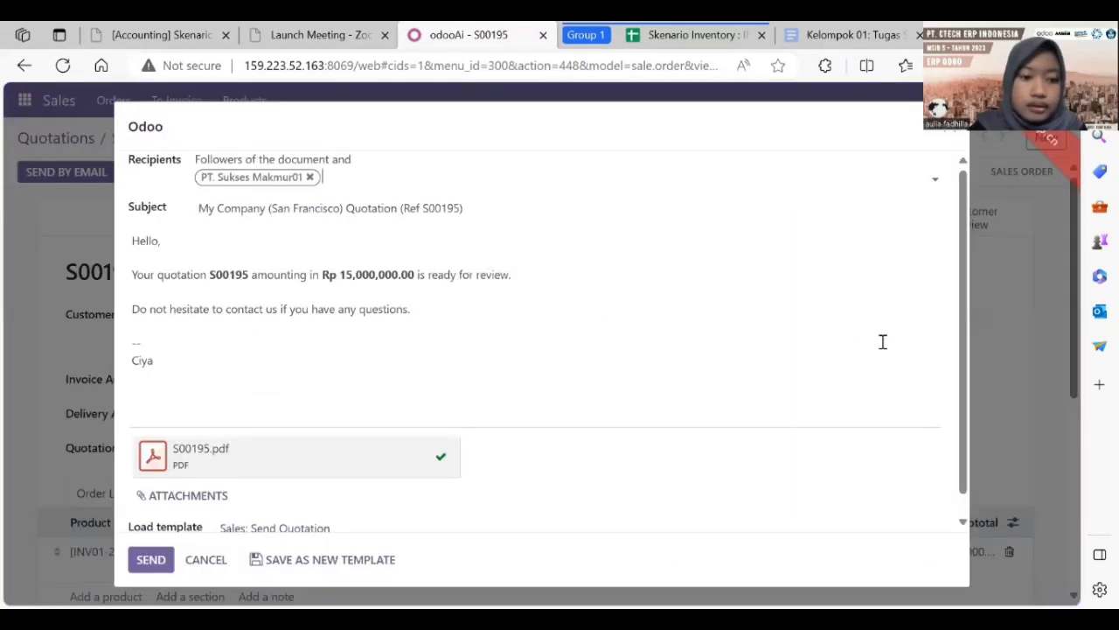
scroll(967, 372, down, 1)
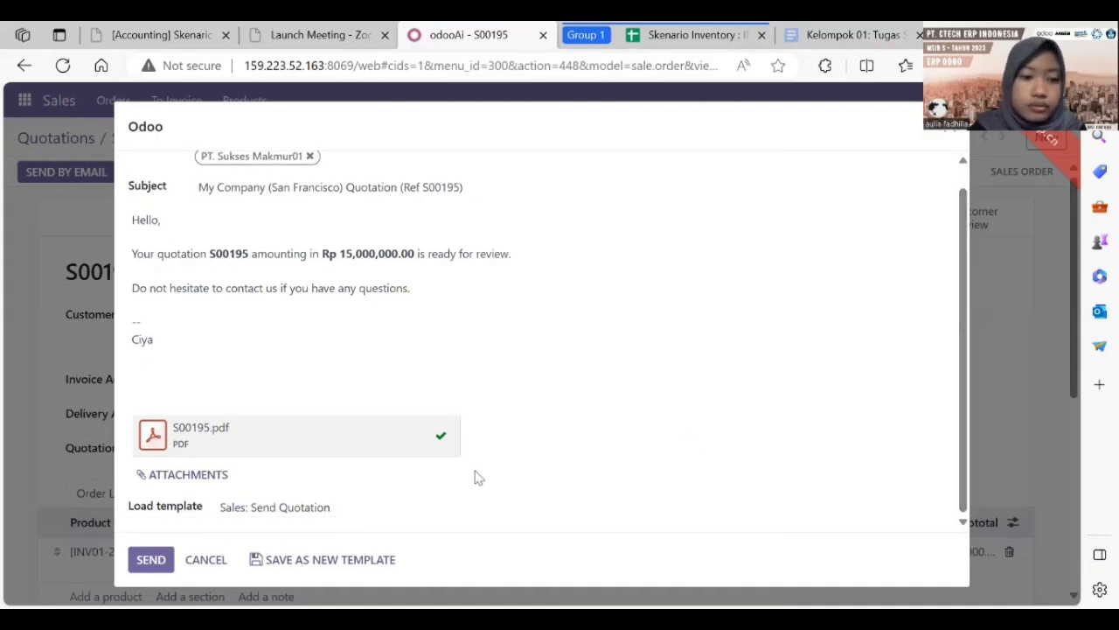
click(152, 563)
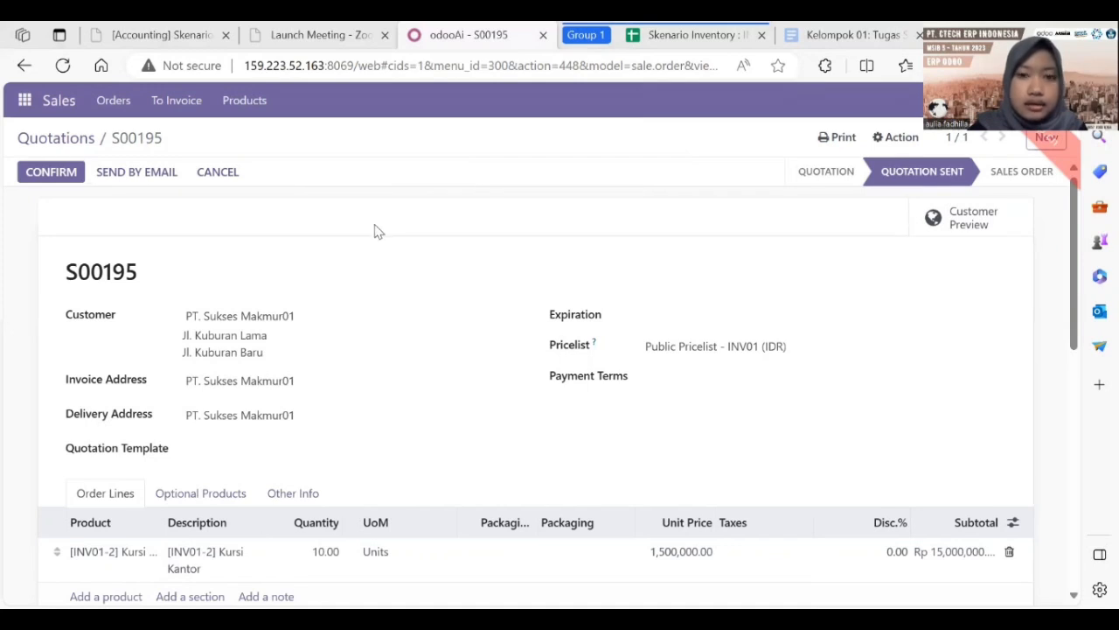
Step: Return to the Sales quotations list
click(662, 32)
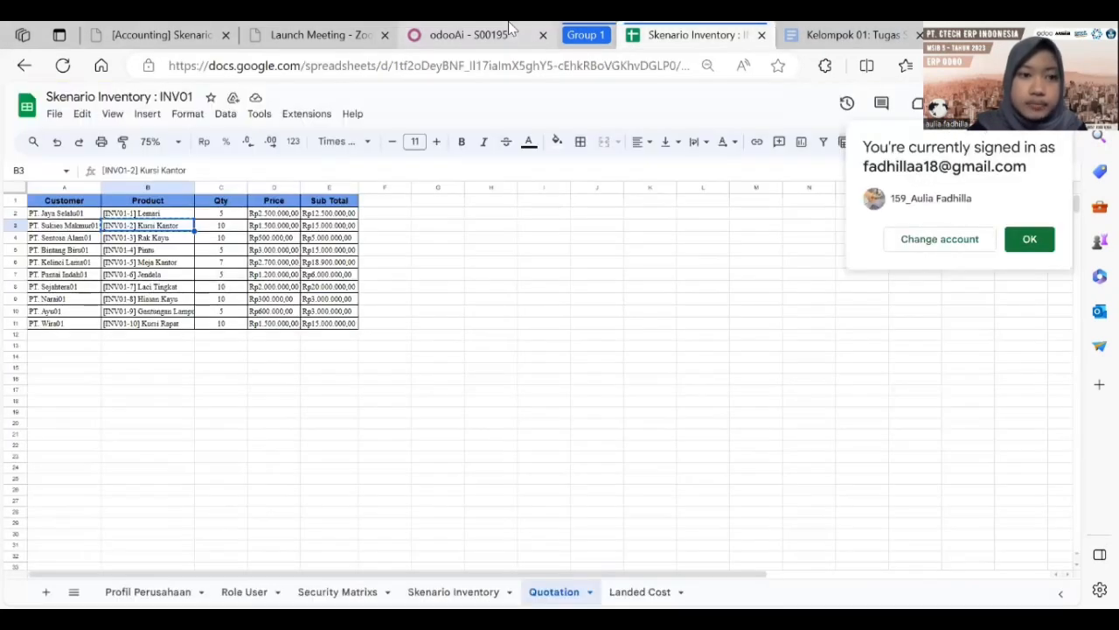
click(454, 33)
click(24, 102)
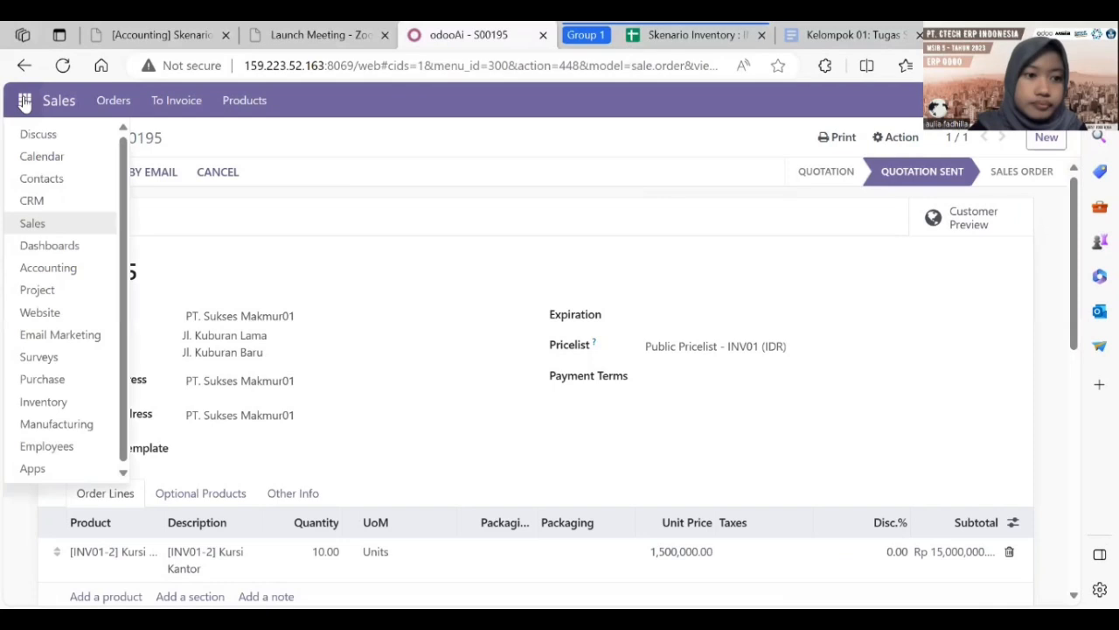
click(86, 224)
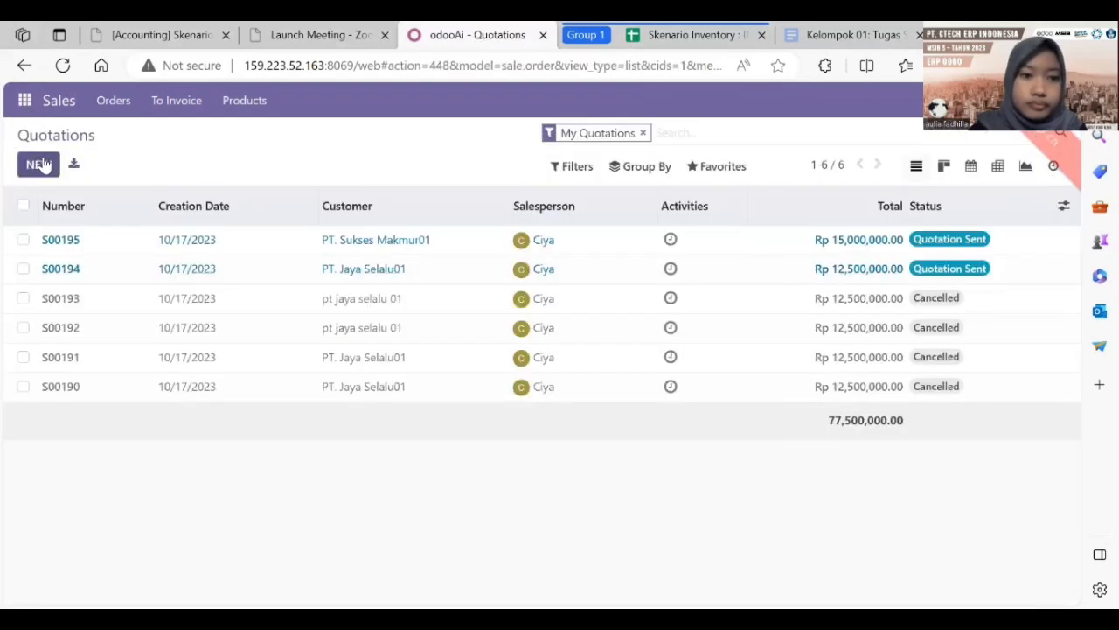
Step: Start a new quotation for PT. Sentosa Alam01 with Public Pricelist - INV01 (IDR)
click(39, 164)
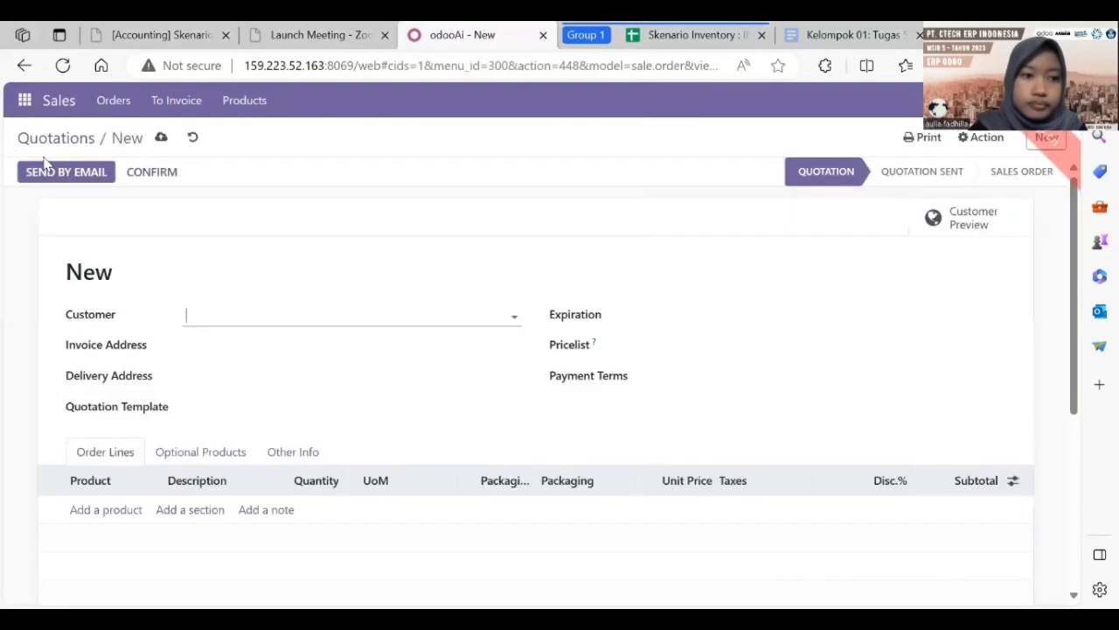
click(697, 34)
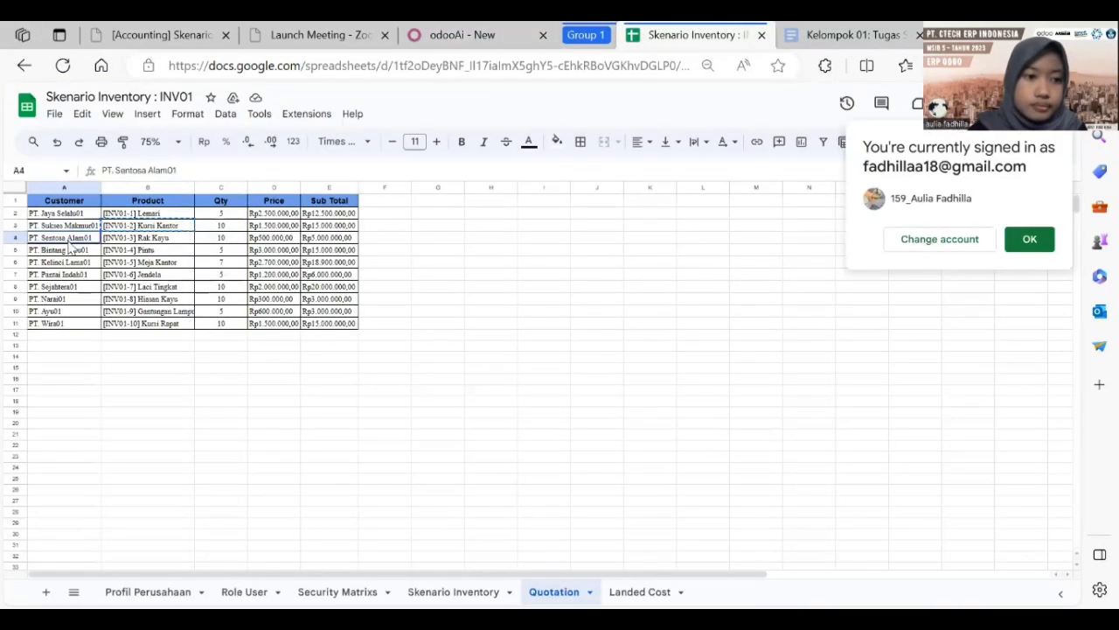
click(450, 28)
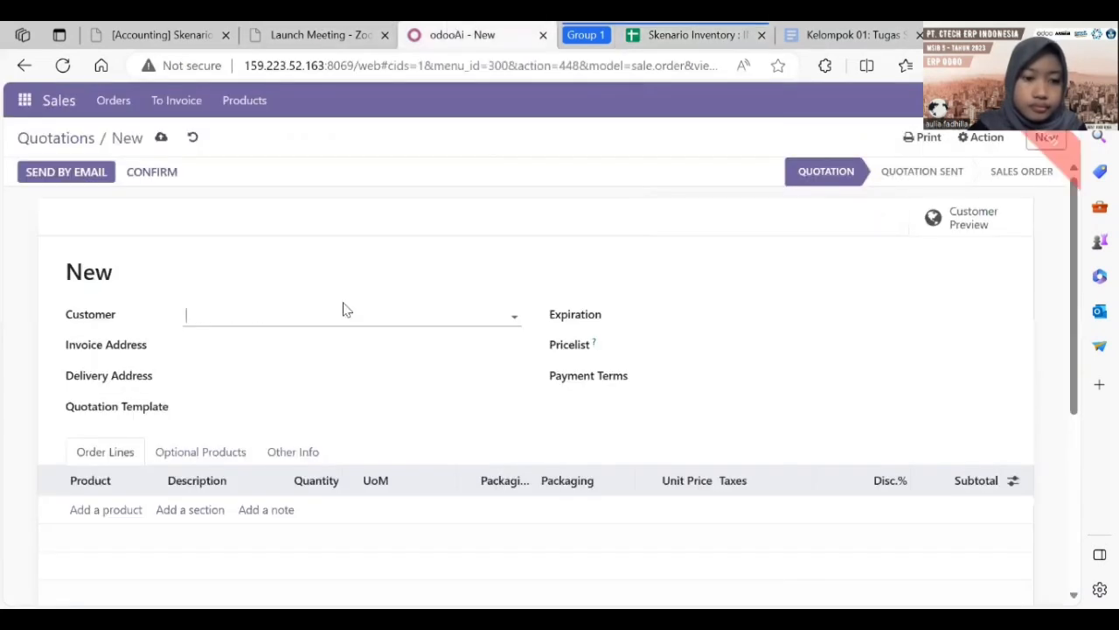
key(ctrl+v)
click(335, 343)
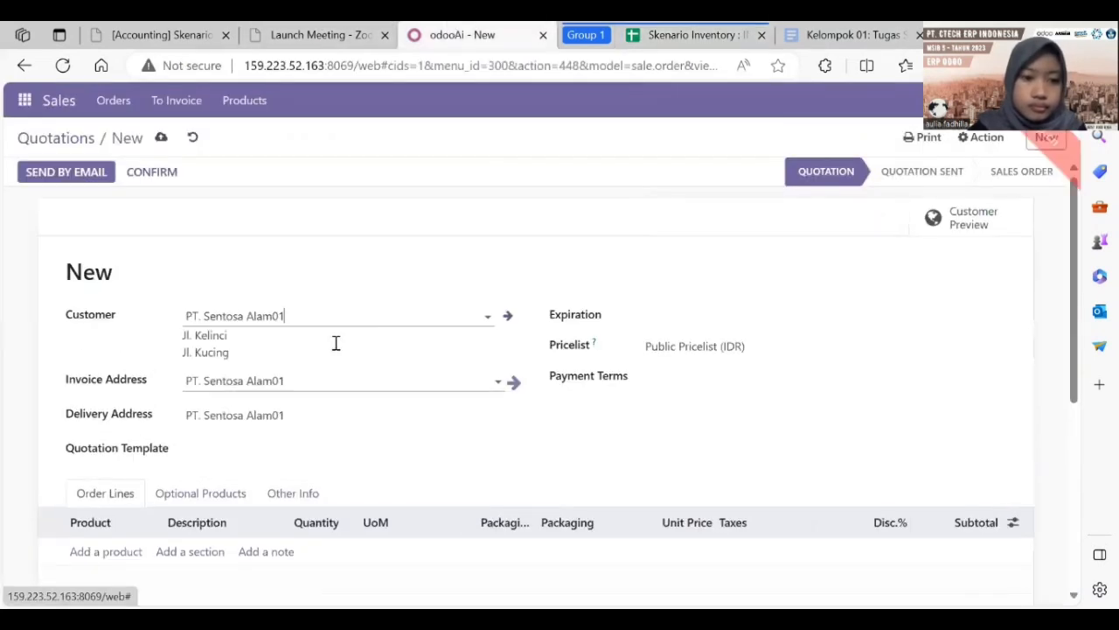
click(682, 345)
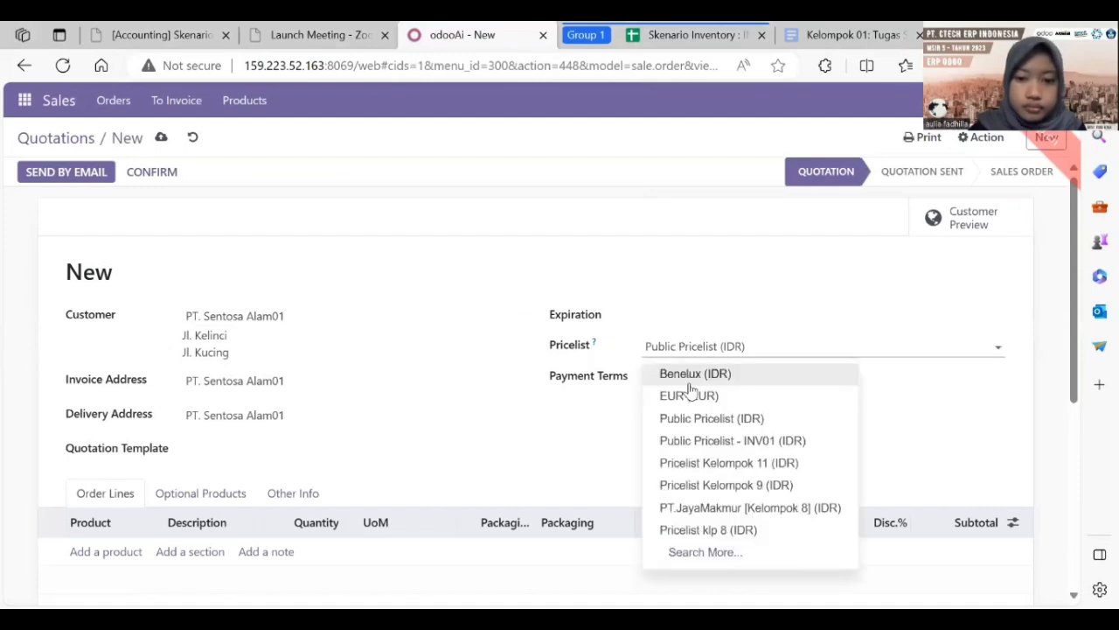
click(706, 441)
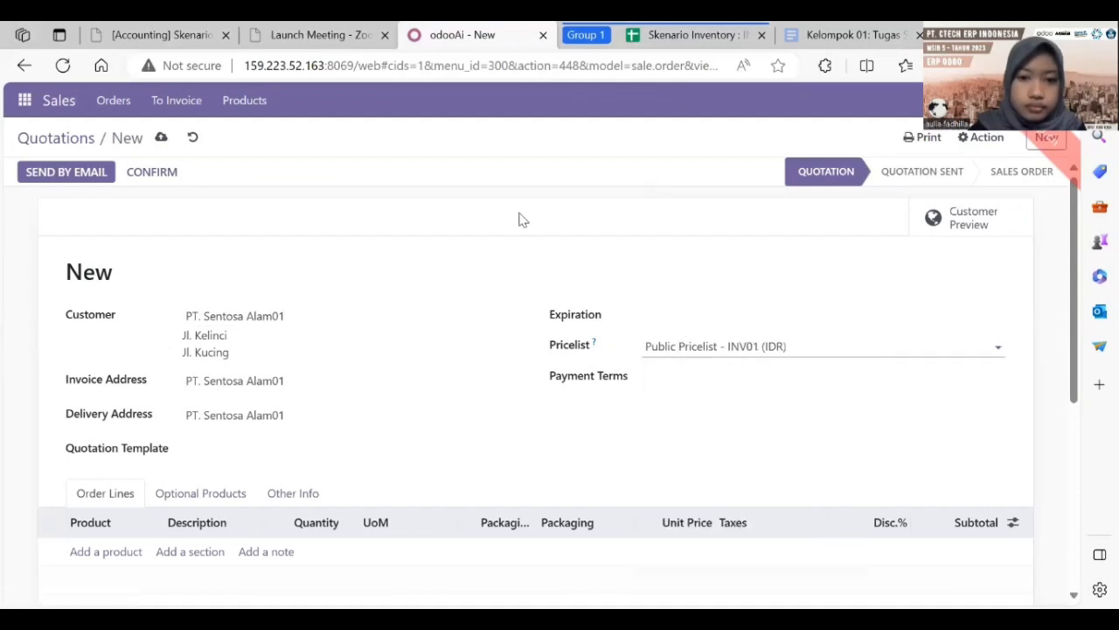
Step: Add a line of 10 [INV01-3] Rak Kayu at 500,000 each, subtotal Rp 5,000,000.00
click(675, 34)
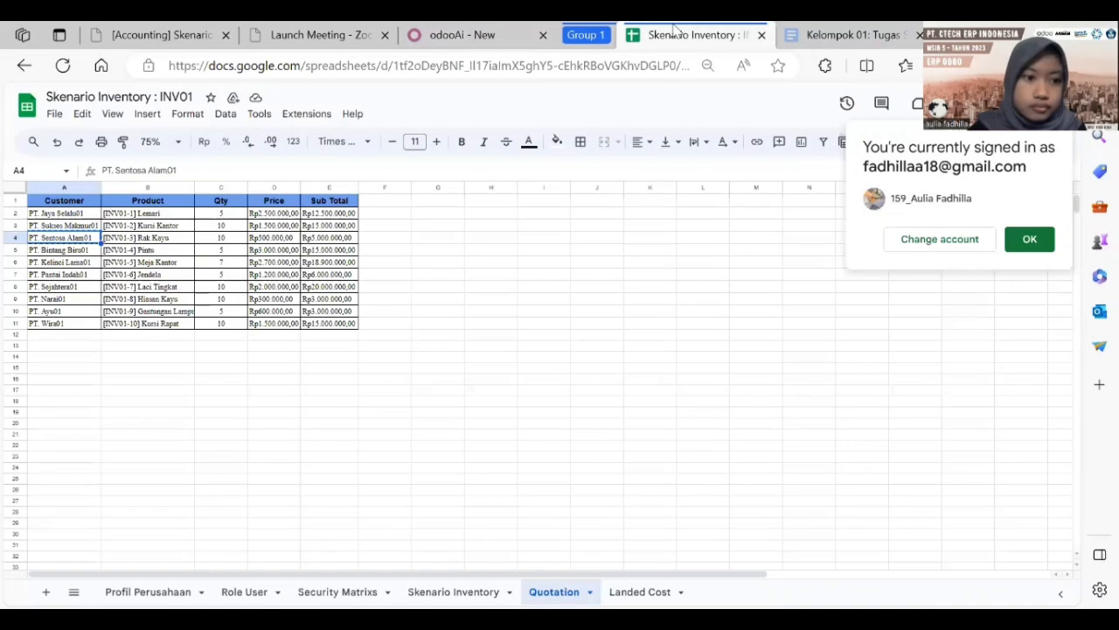
click(186, 240)
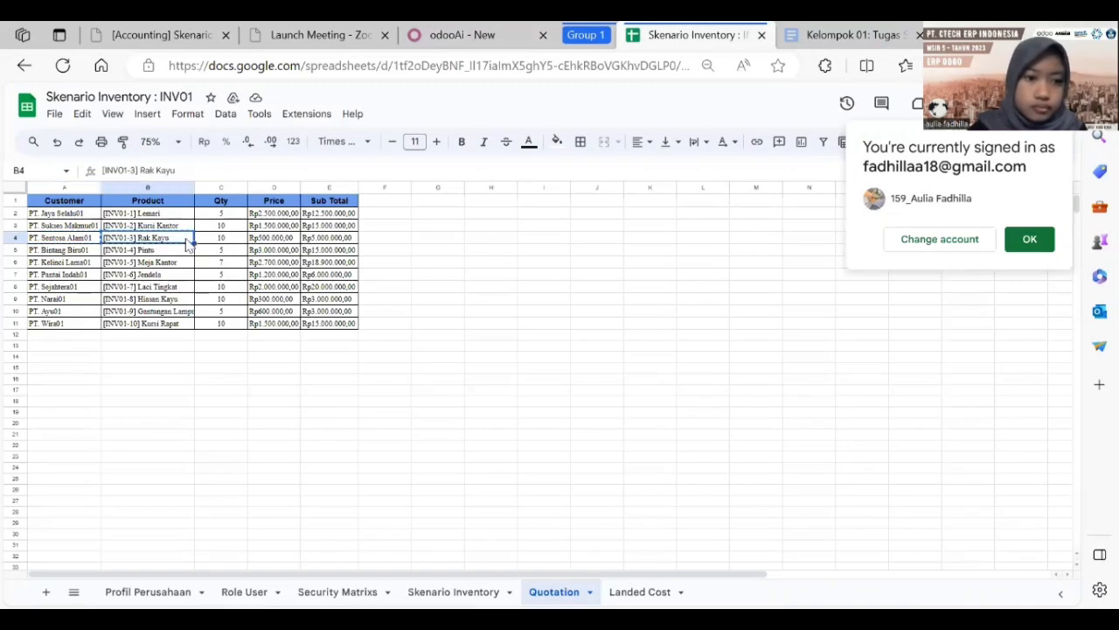
click(472, 34)
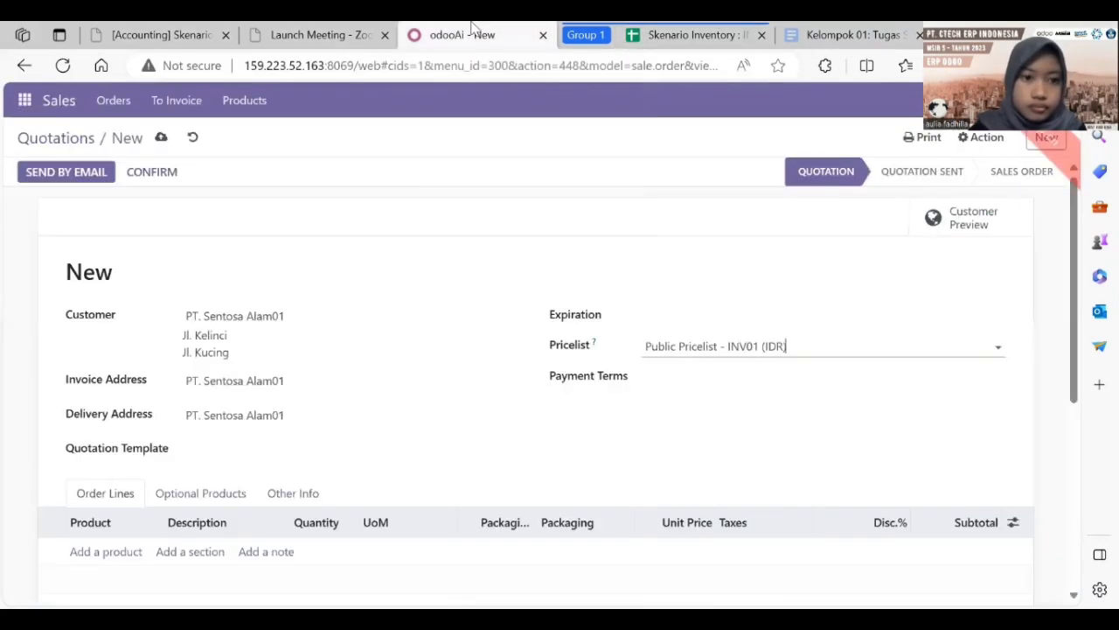
click(136, 551)
text([INV01-3] Rak Kayu)
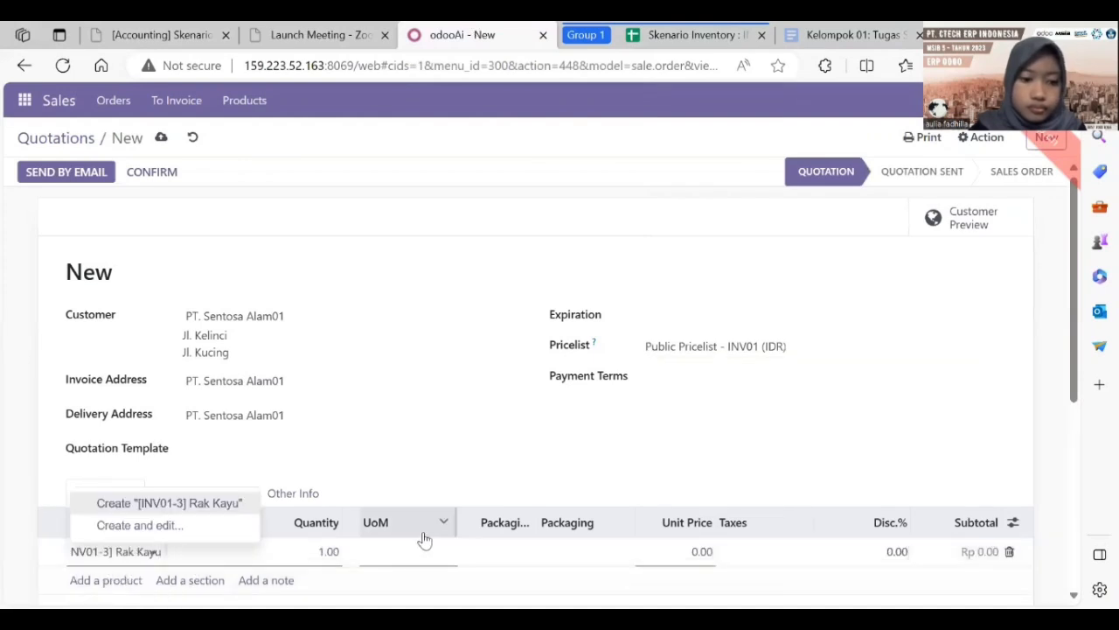
click(325, 547)
text(10)
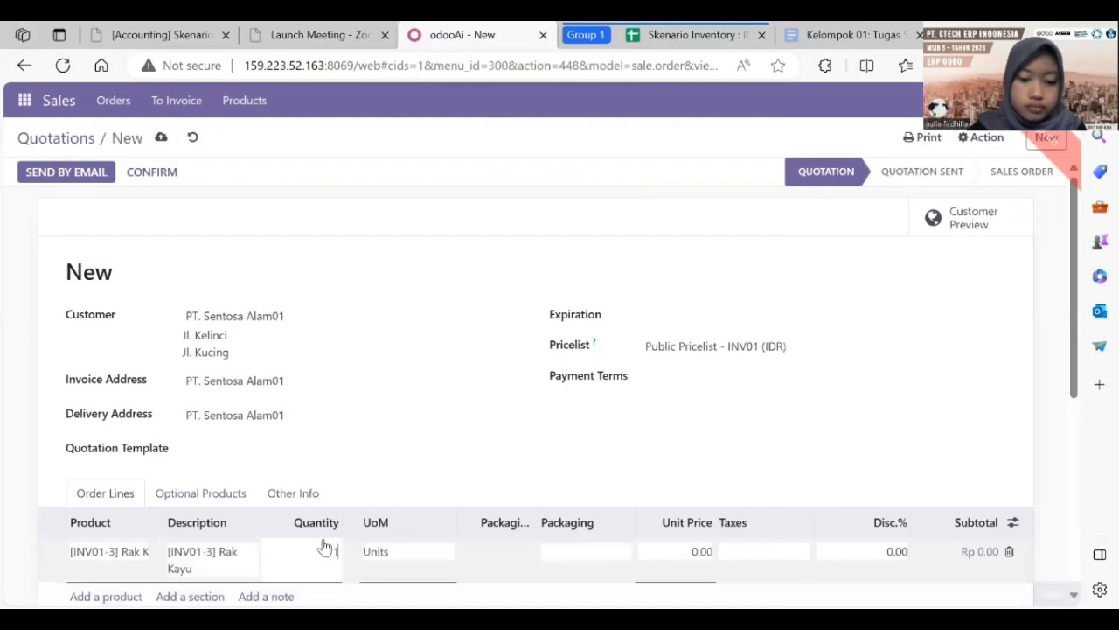
click(694, 548)
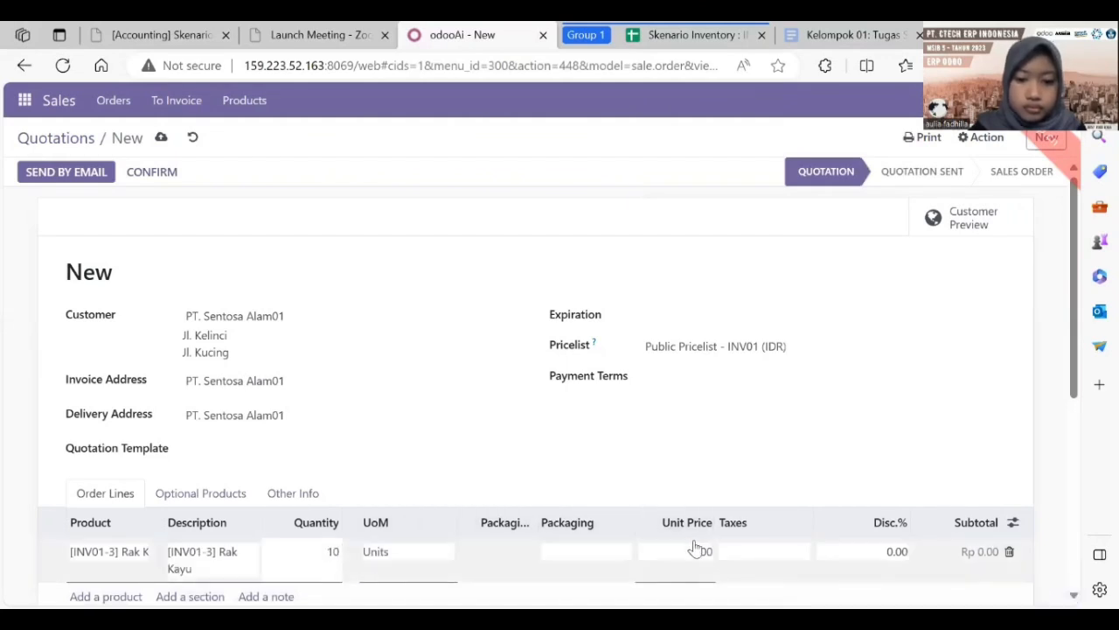
text(5)
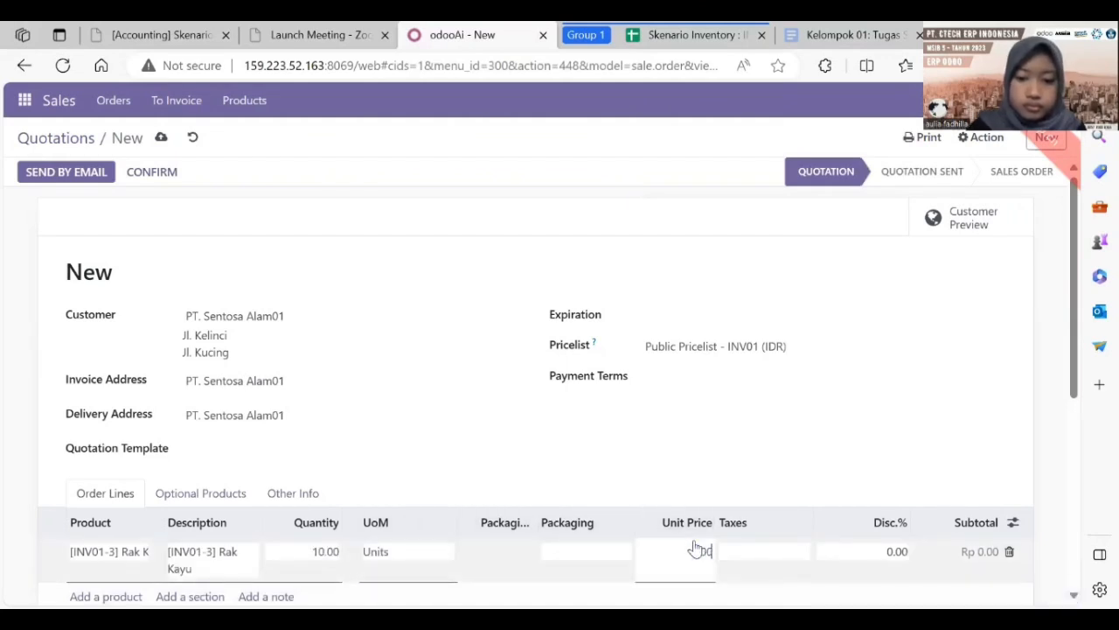
text(00,000)
key(Return)
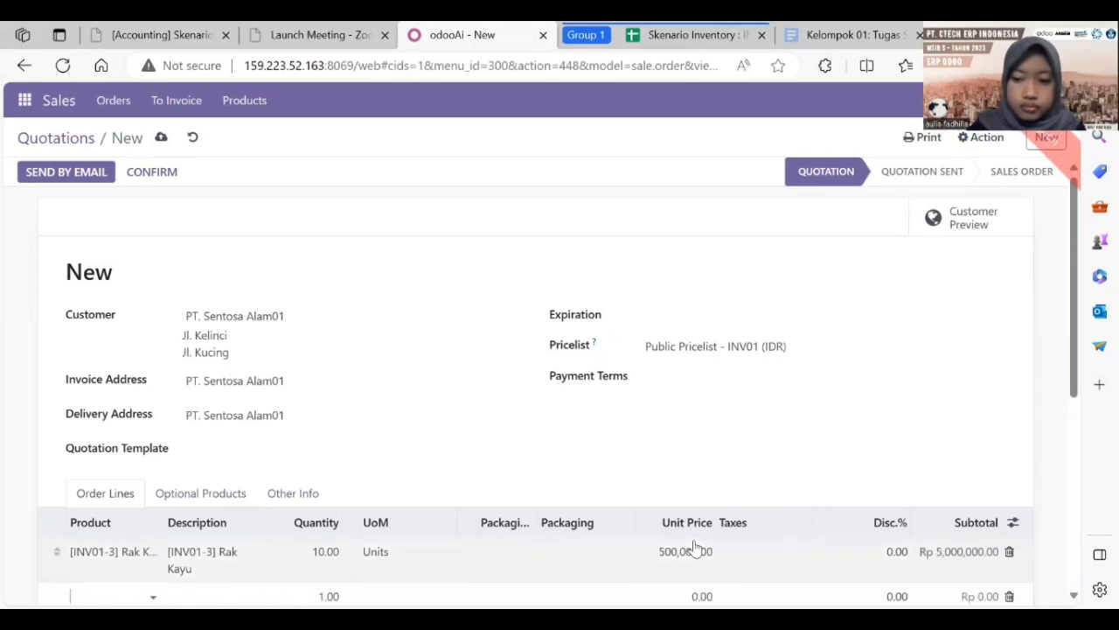
click(695, 35)
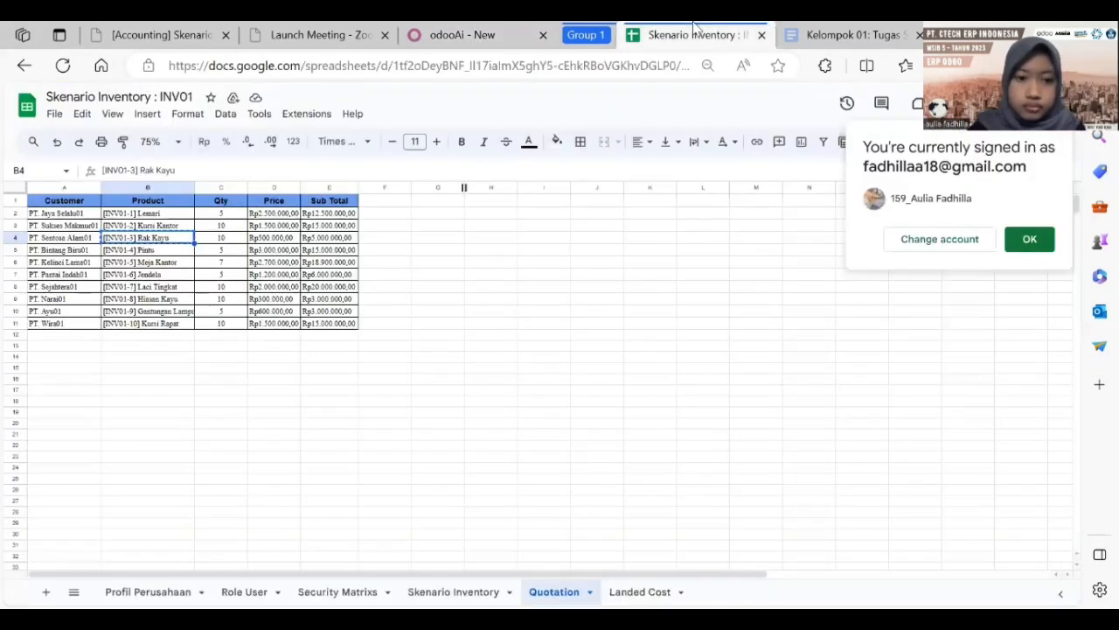
click(483, 35)
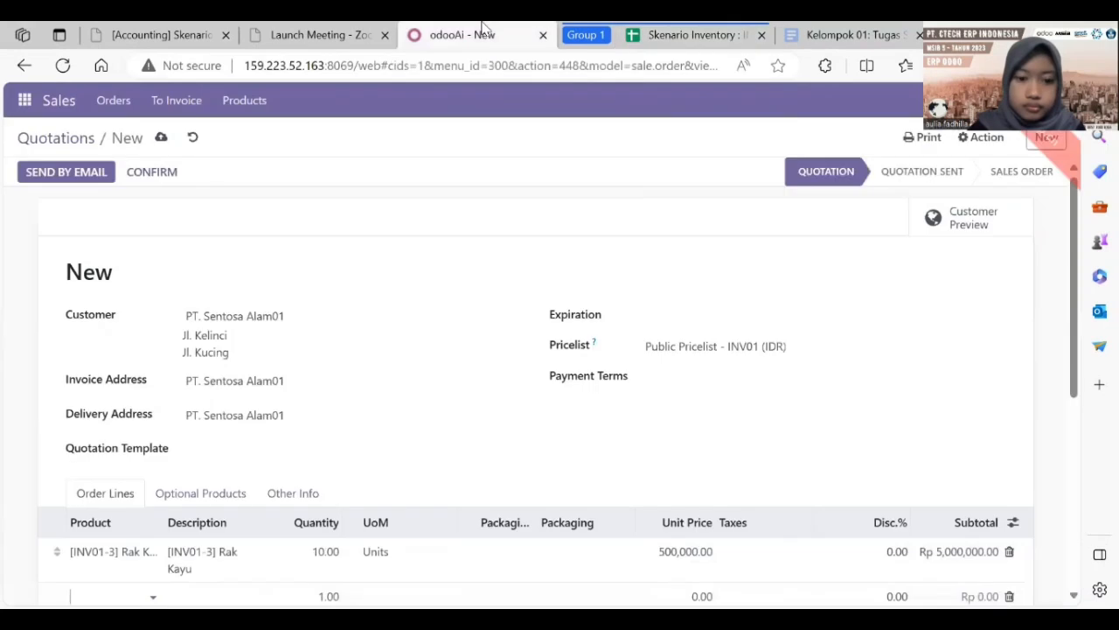
Step: Email quotation S00196 to PT. Sentosa Alam01 and go back to the Quotations list
click(96, 175)
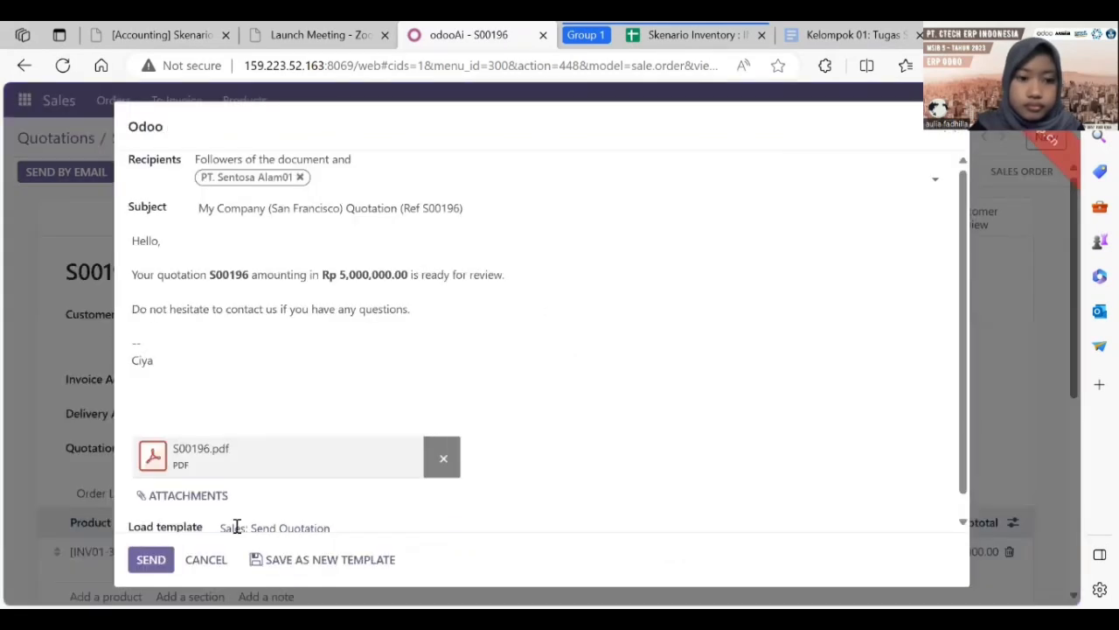
click(146, 568)
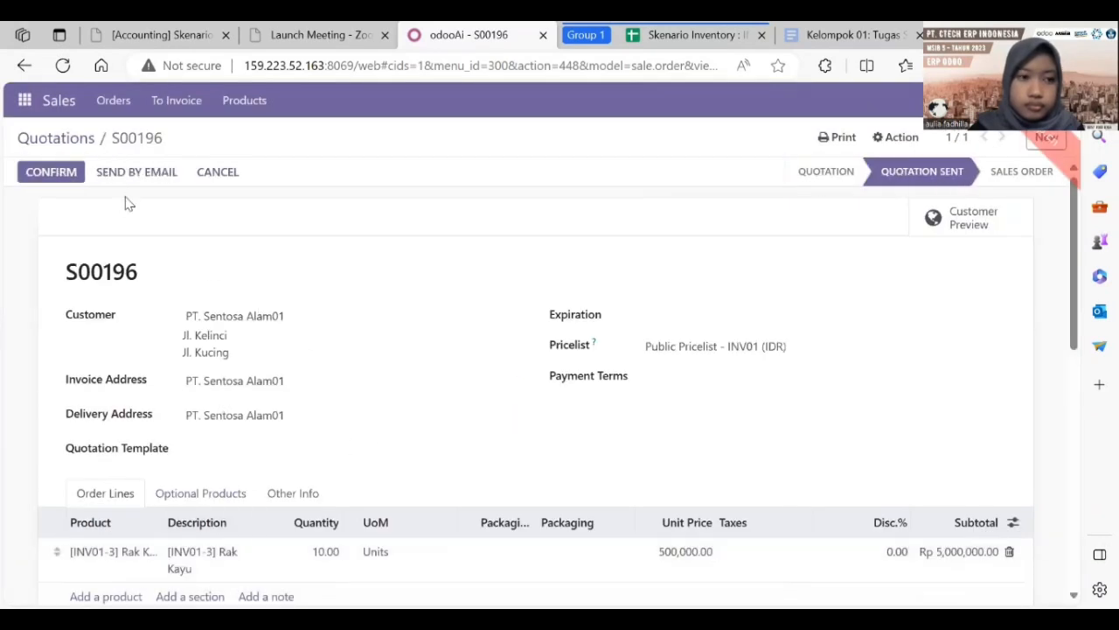
click(72, 140)
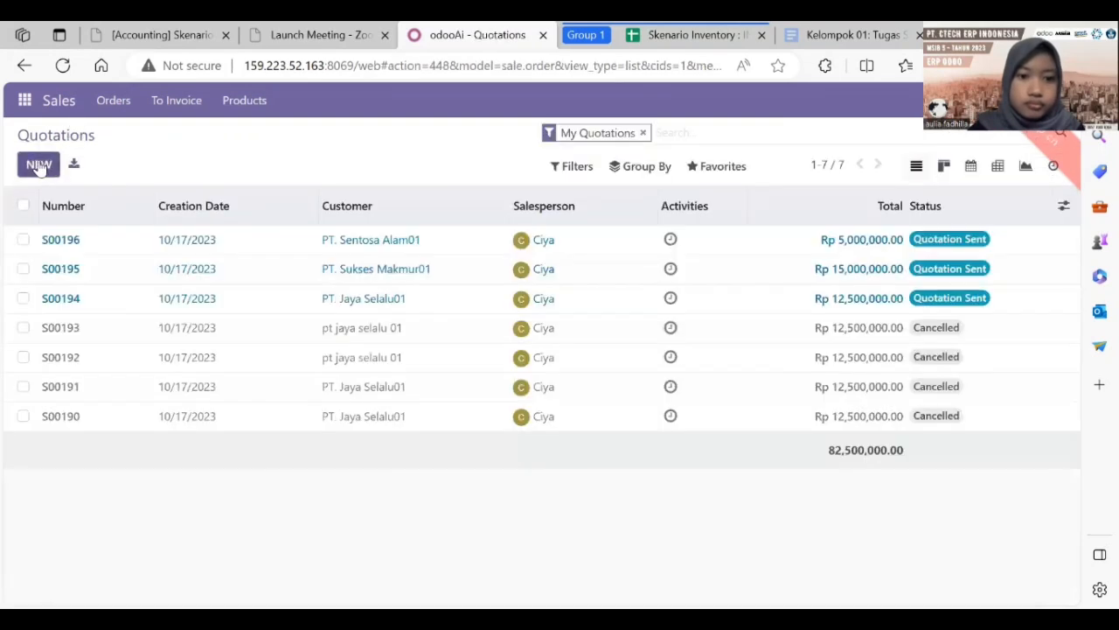
Step: Start a new quotation for PT. Bintang Biru01 on Public Pricelist - INV01 (IDR)
click(38, 162)
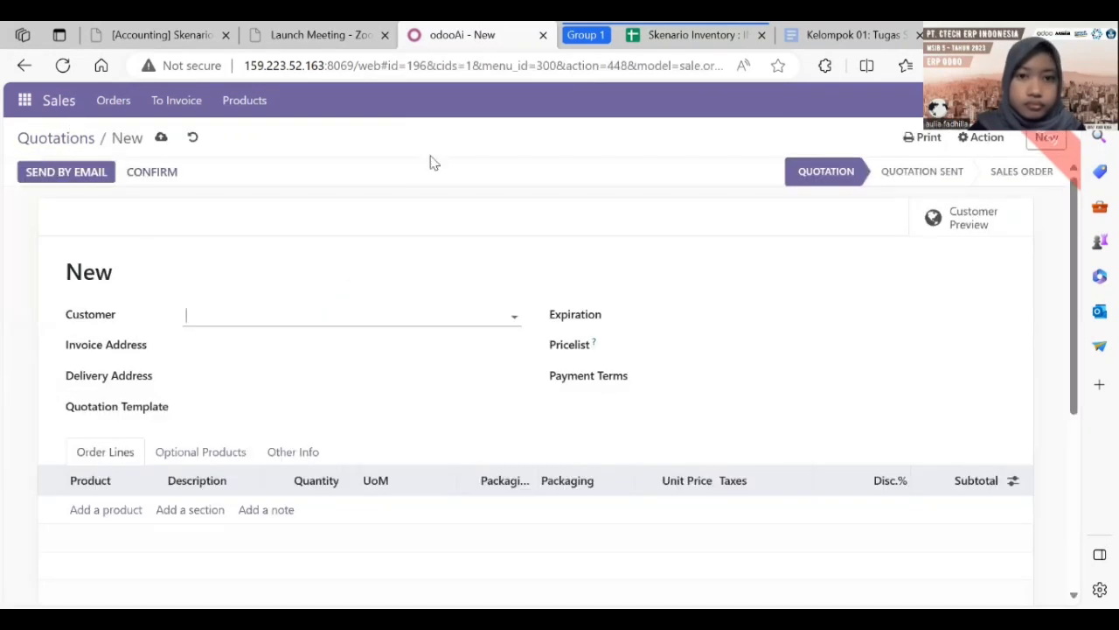
key(ctrl+Tab)
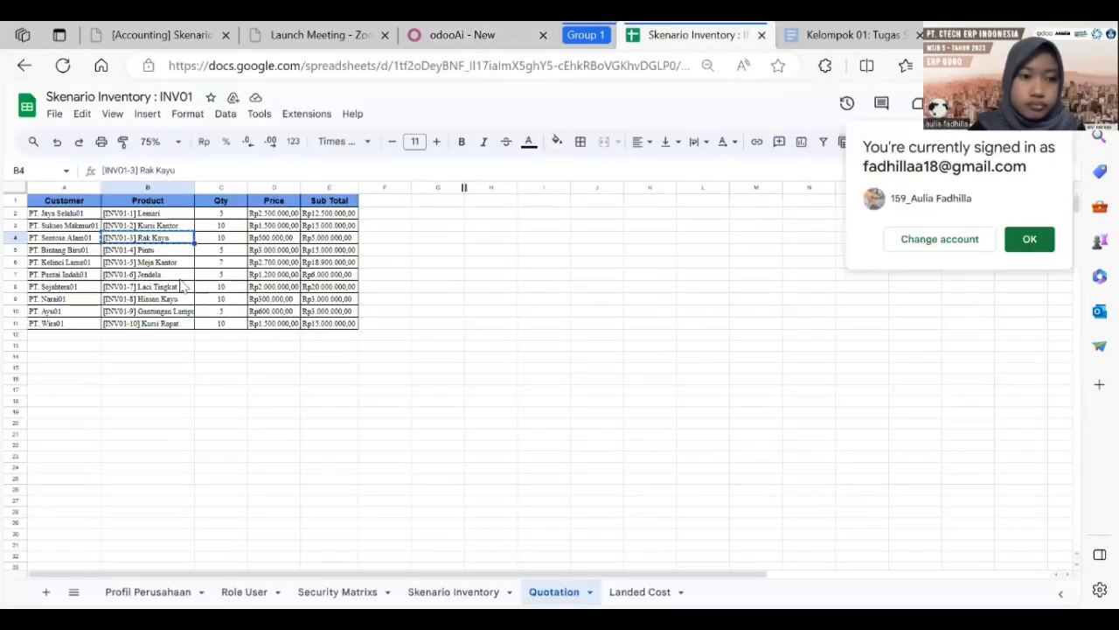
click(76, 251)
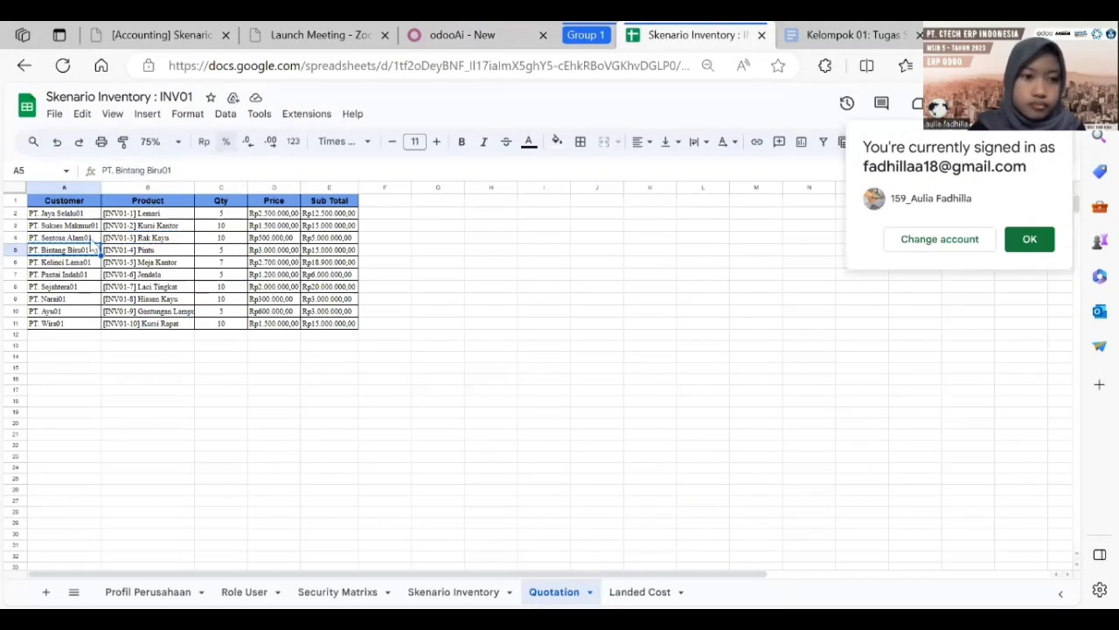
click(451, 33)
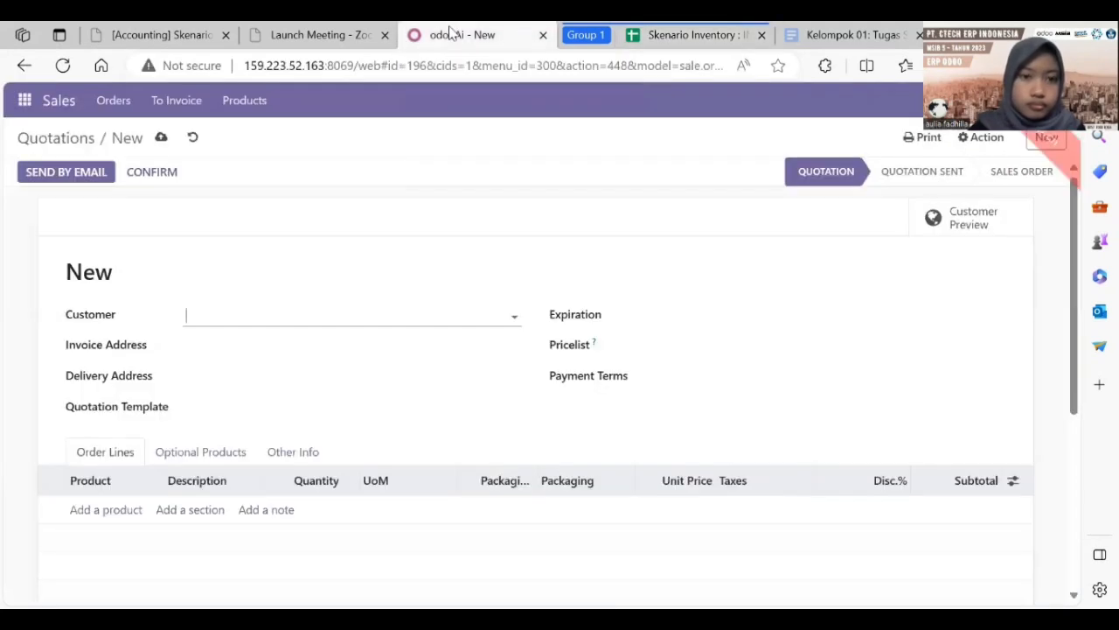
text(PT. Bintang Biru01)
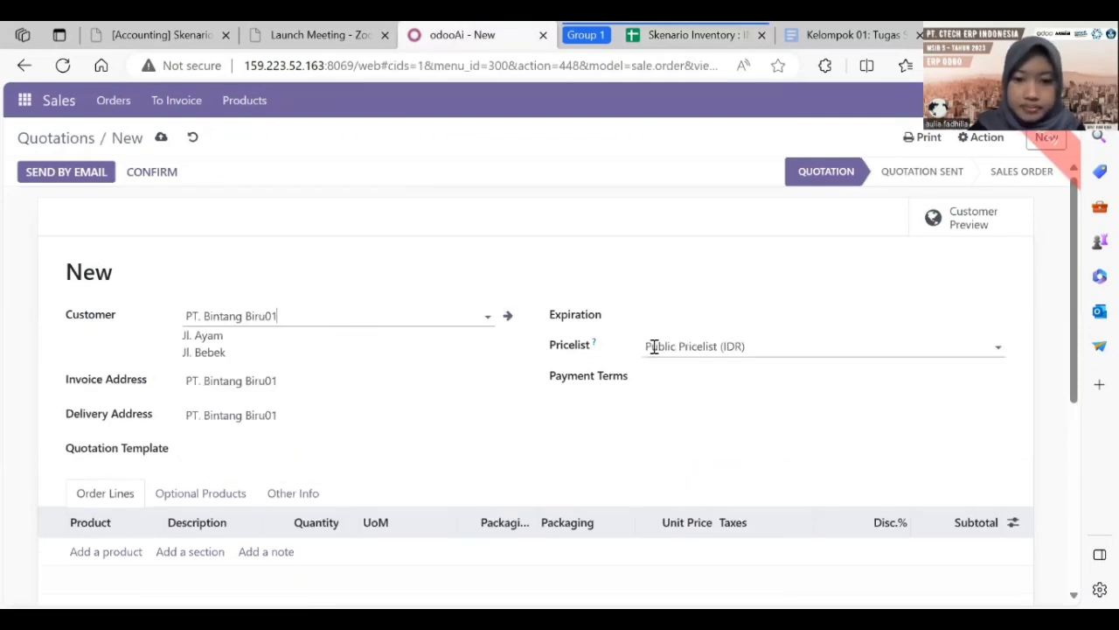
click(650, 346)
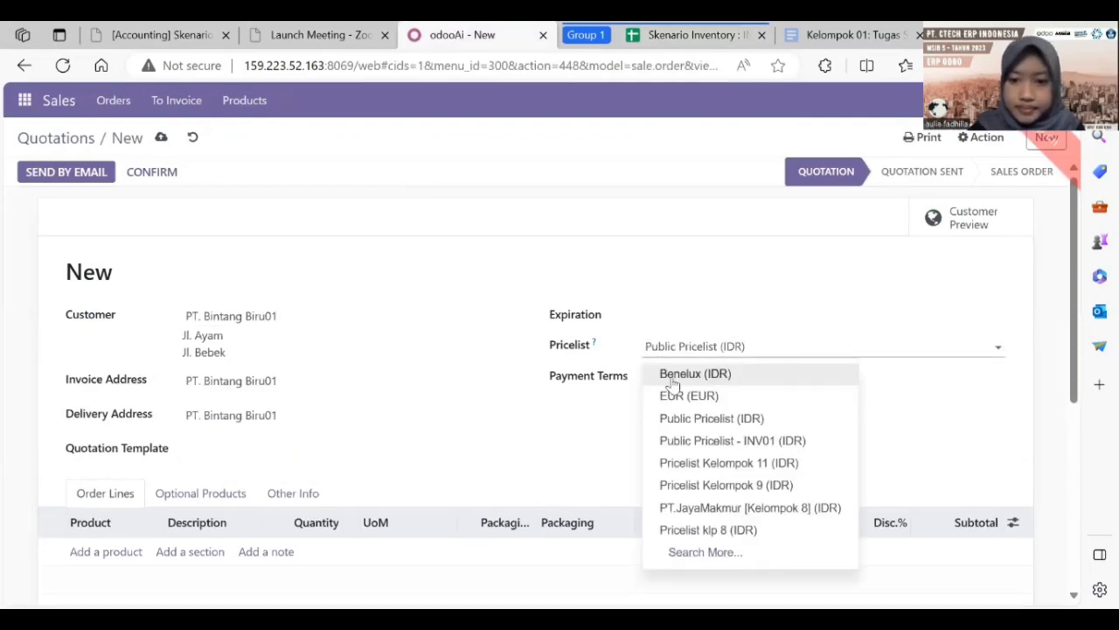
click(685, 441)
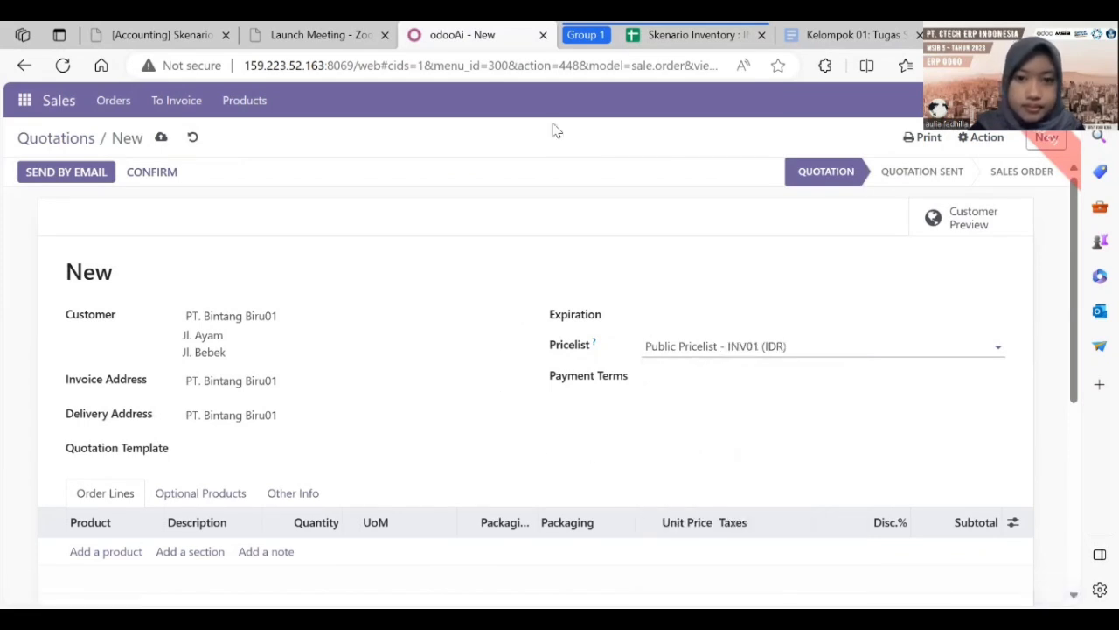
Step: Add an order line of 5 [INV01-4] Pintu at 3,000,000 each
click(665, 35)
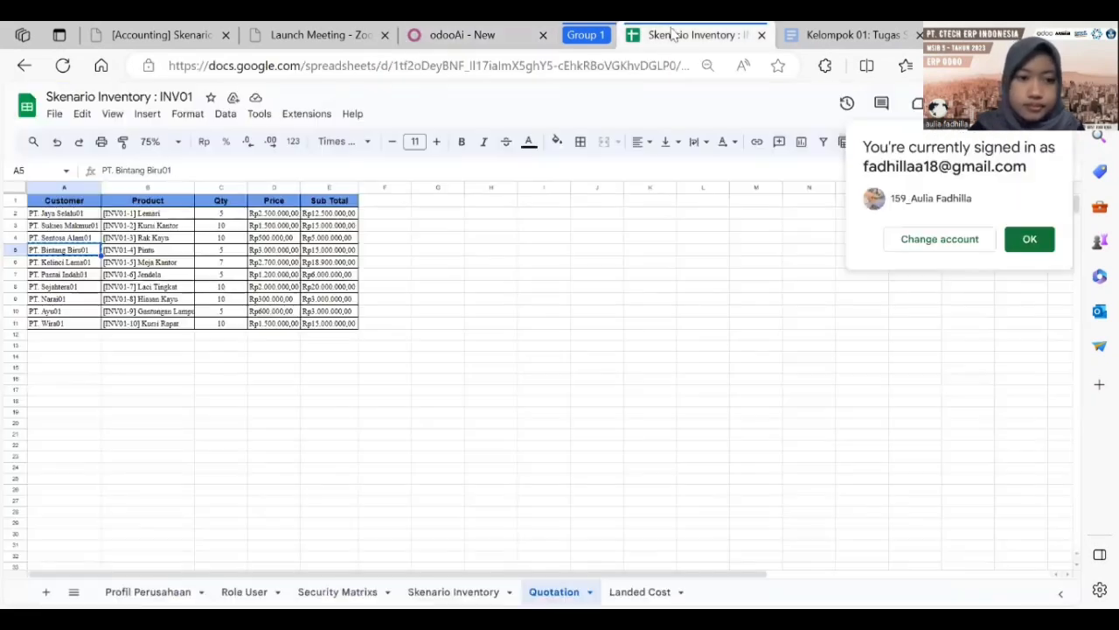
click(129, 251)
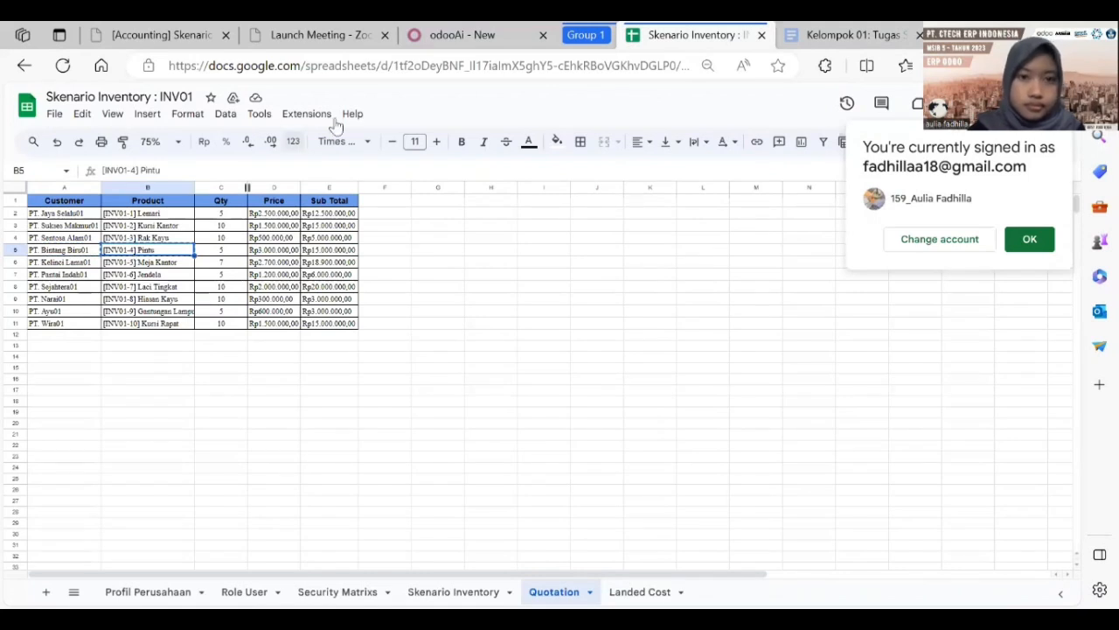
click(454, 32)
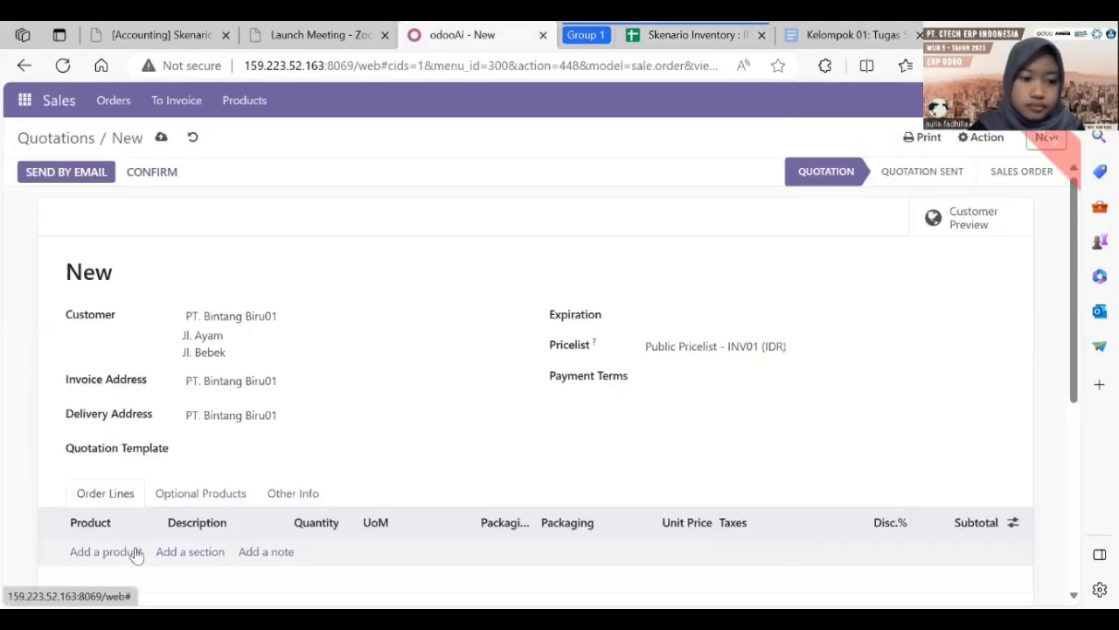
click(137, 546)
text([INV01-4] Pintu)
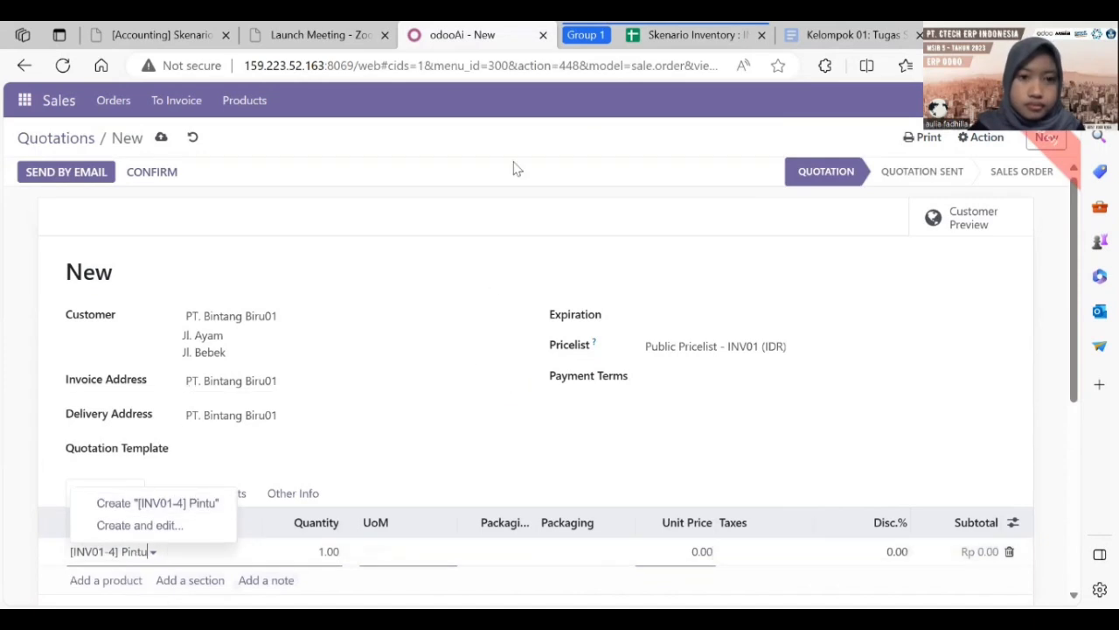
click(671, 33)
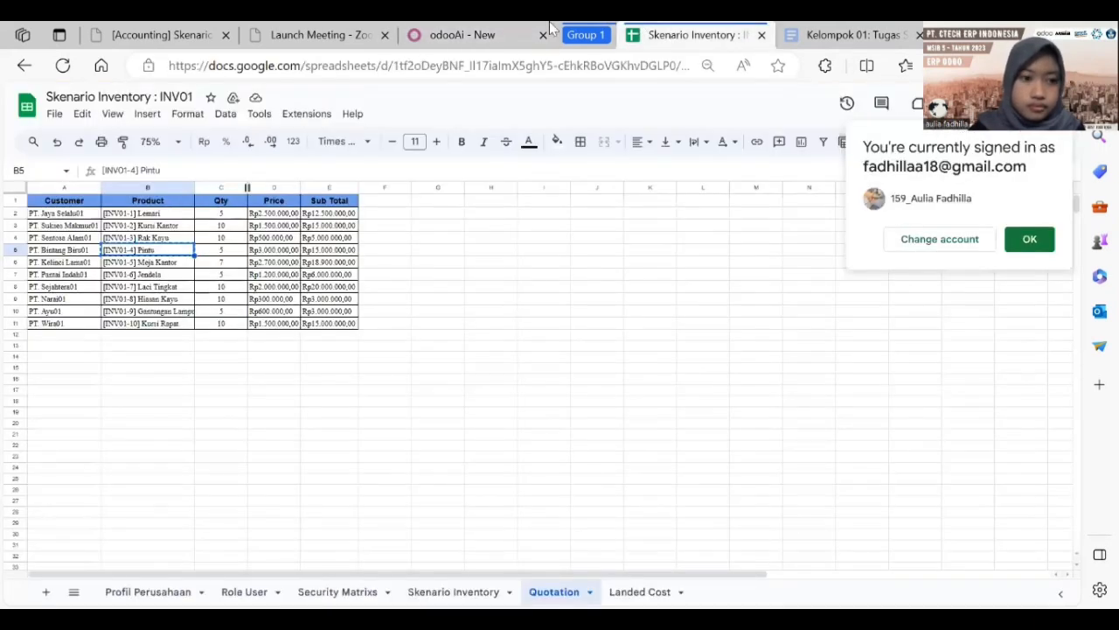
click(497, 35)
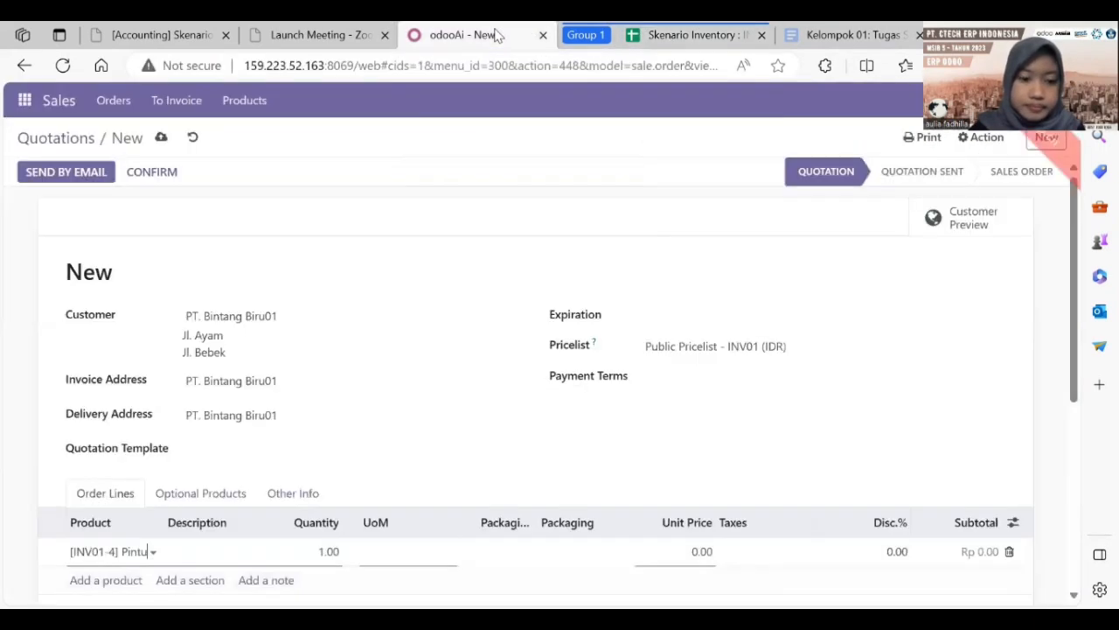
click(328, 553)
text(5)
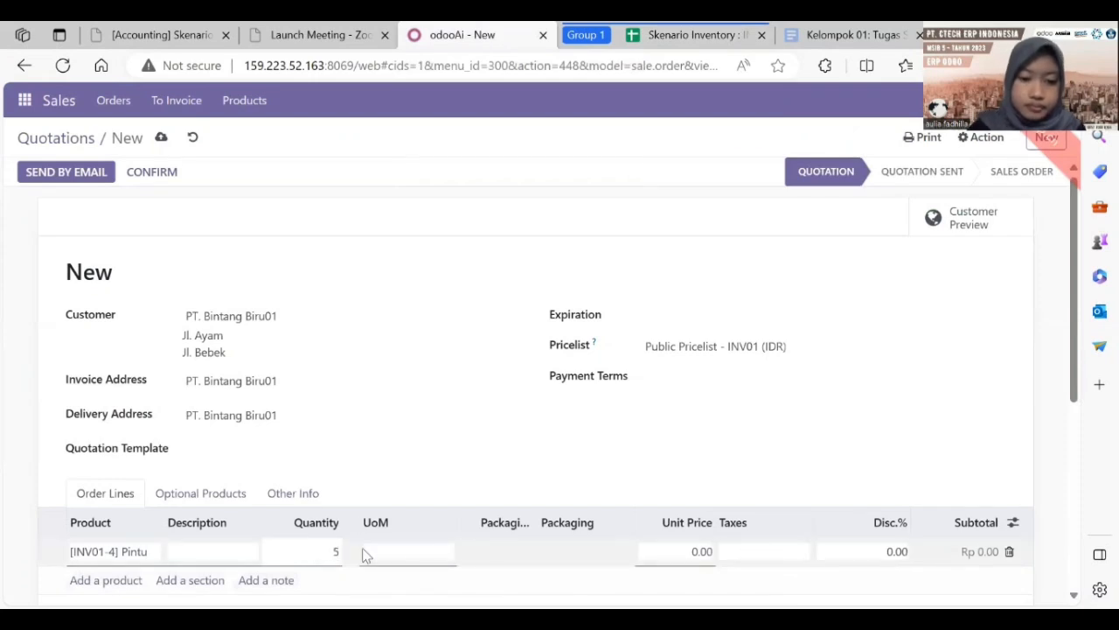
click(675, 547)
text(3,)
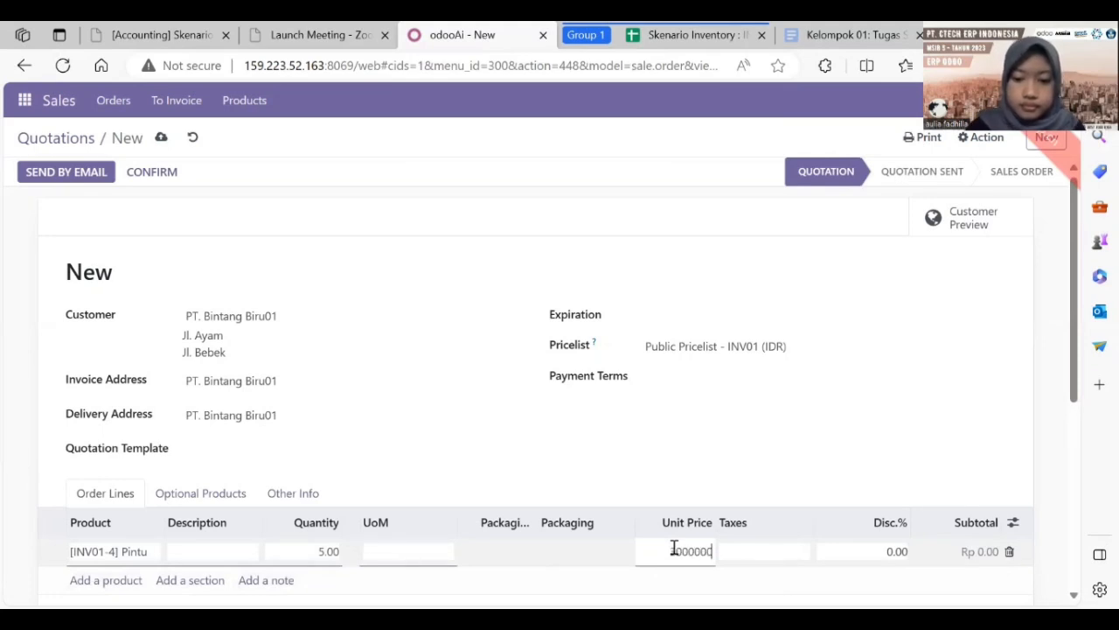
text(000,000)
key(Return)
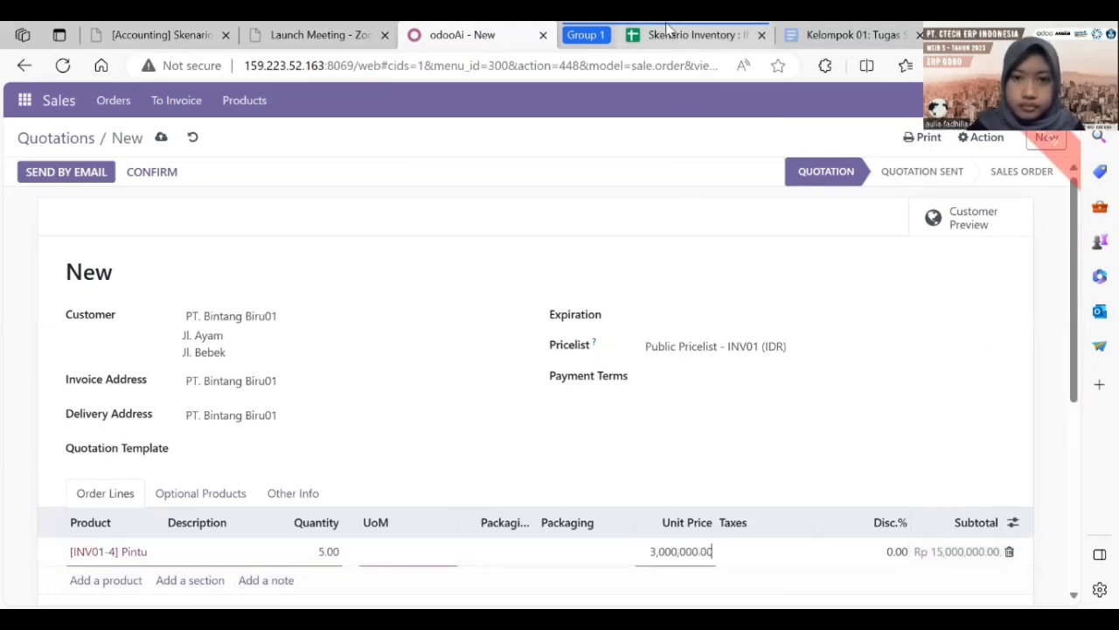
Step: Try emailing the quotation, which reports the Order Lines as invalid
click(691, 35)
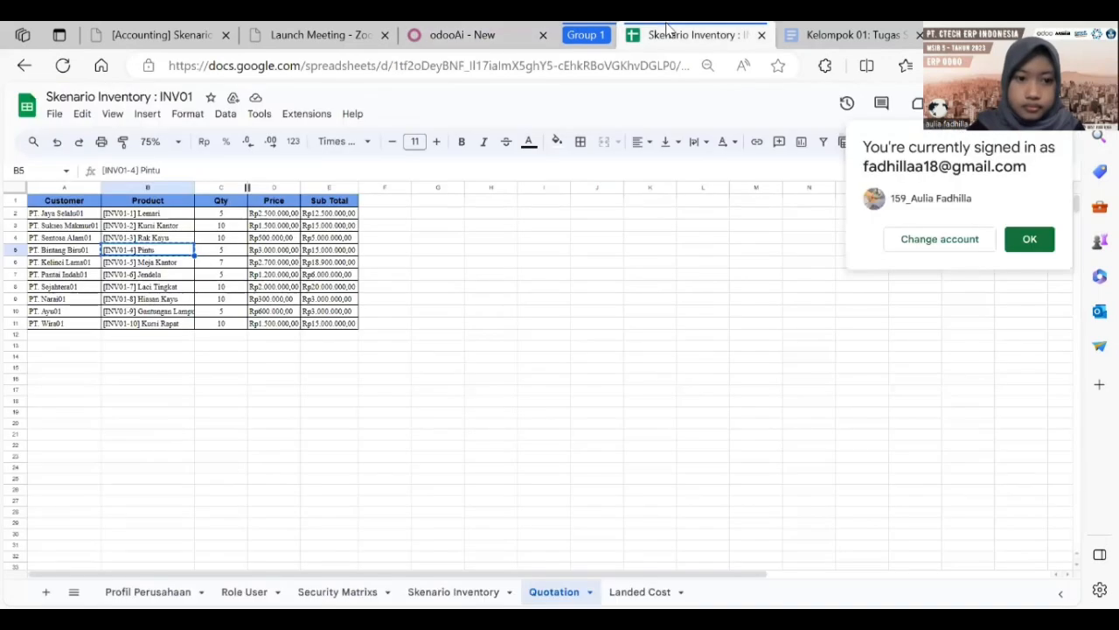
click(504, 32)
click(70, 173)
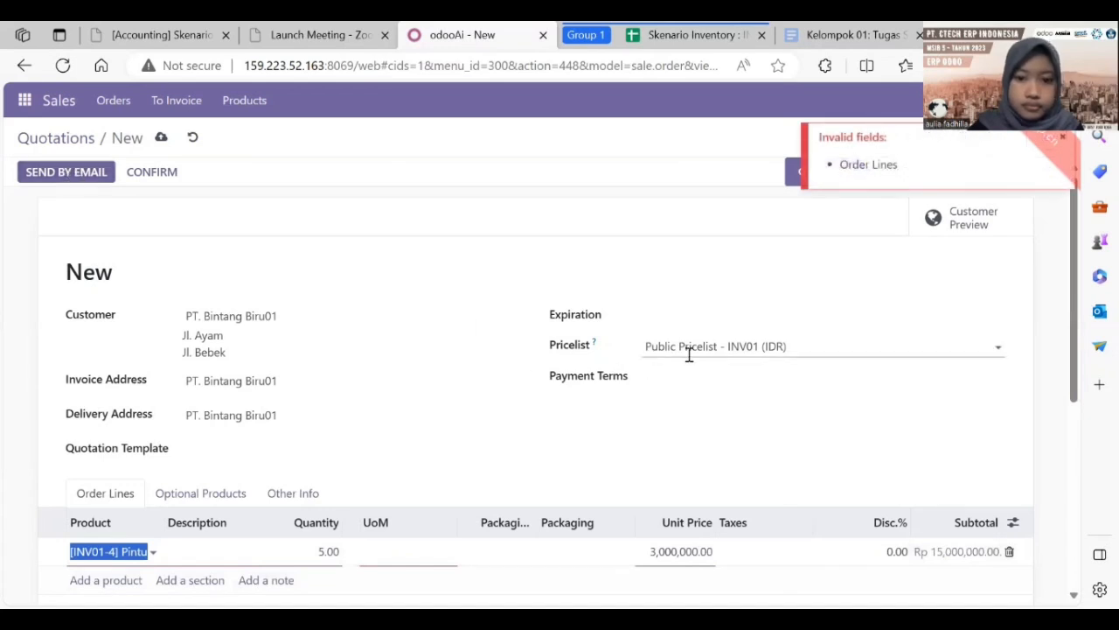
Step: Create [INV01-4] Pintu as a new product, then save quotation S00197 and email it
click(199, 550)
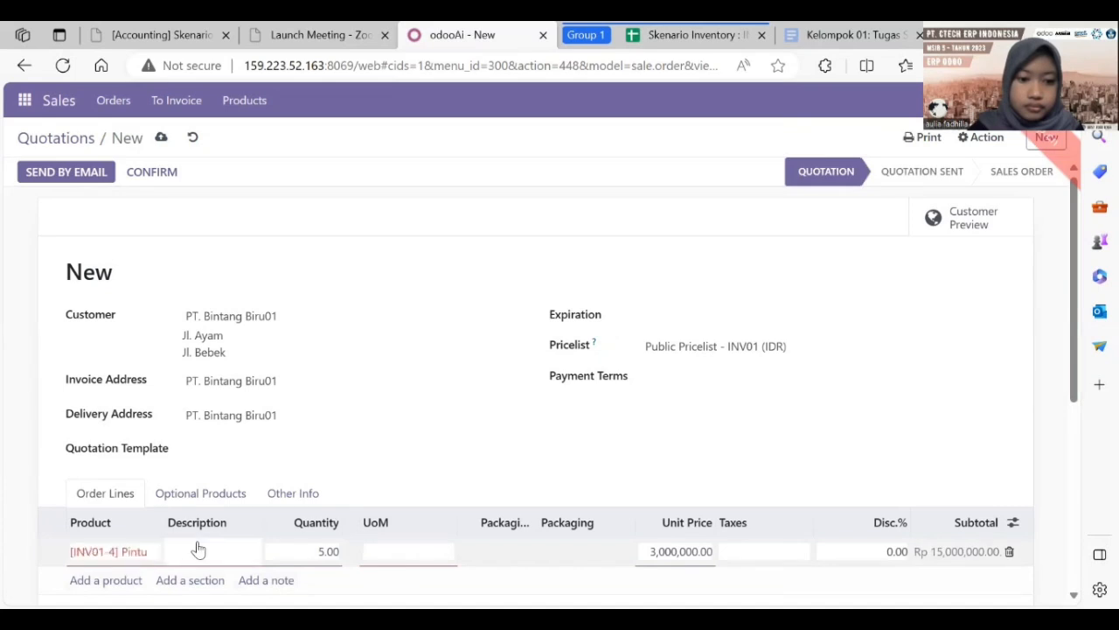
click(113, 553)
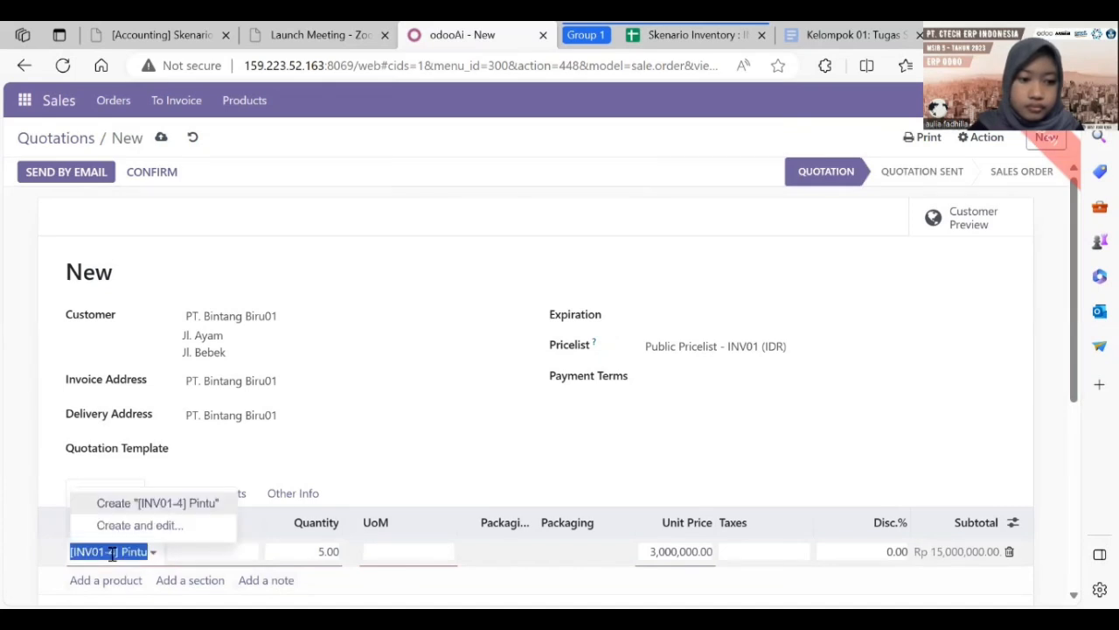
click(165, 501)
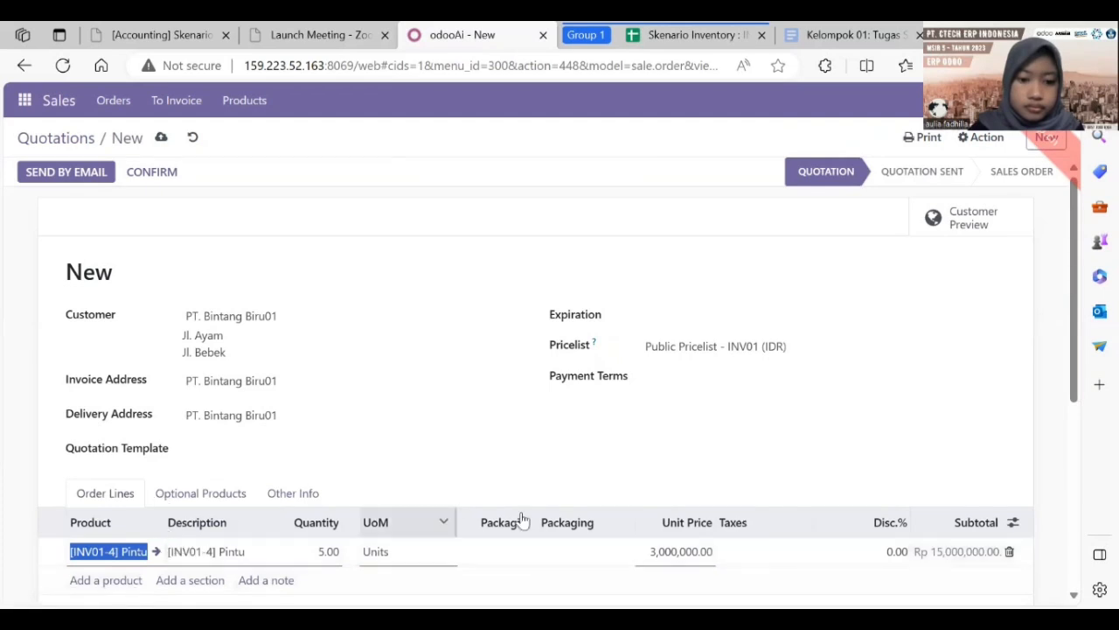
click(70, 168)
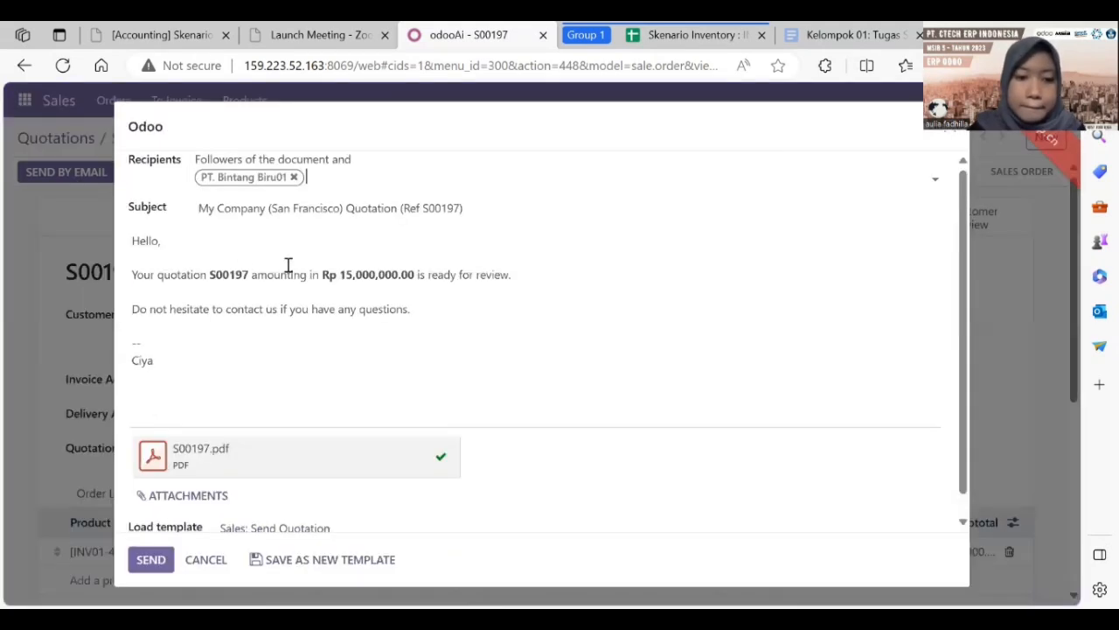
click(147, 563)
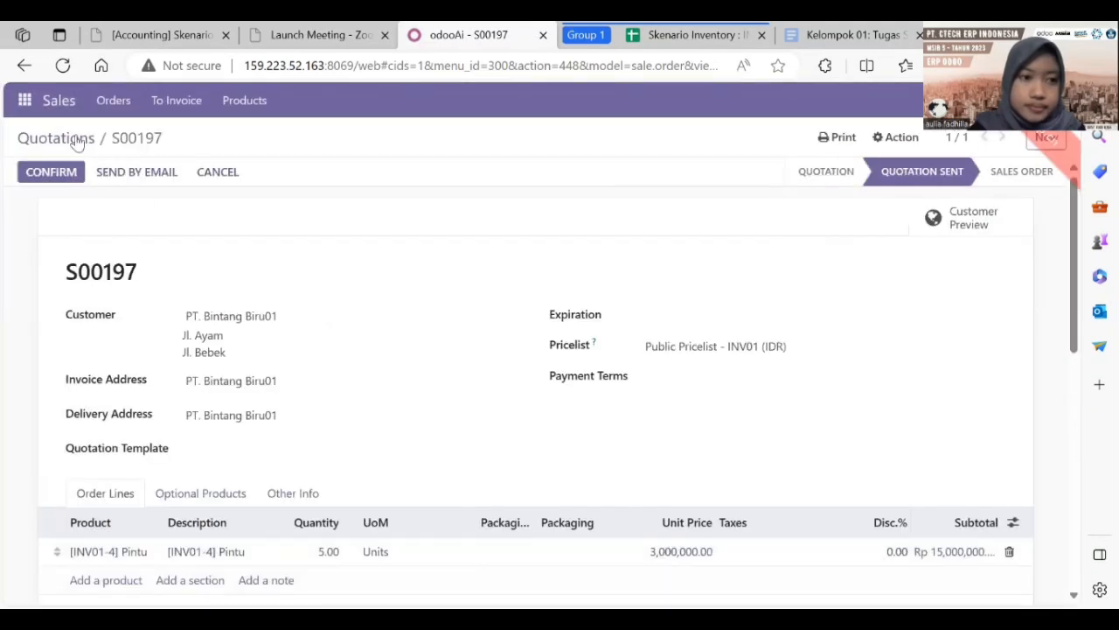
Step: Start a new quotation with PT. Kelinci Lama01, copied from the spreadsheet, as customer
click(73, 144)
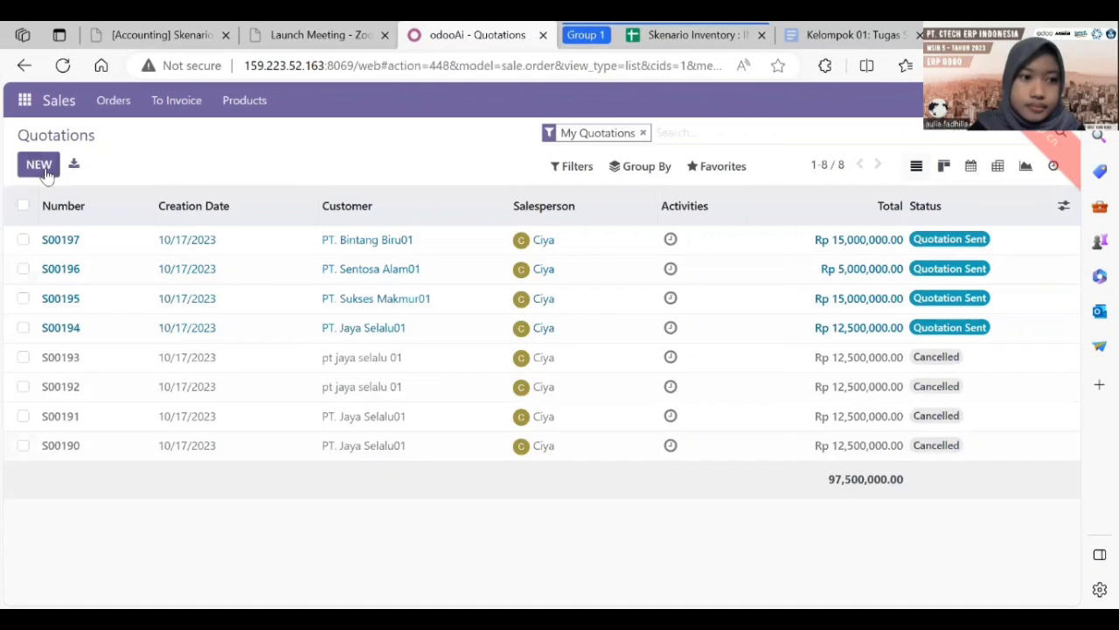
click(39, 165)
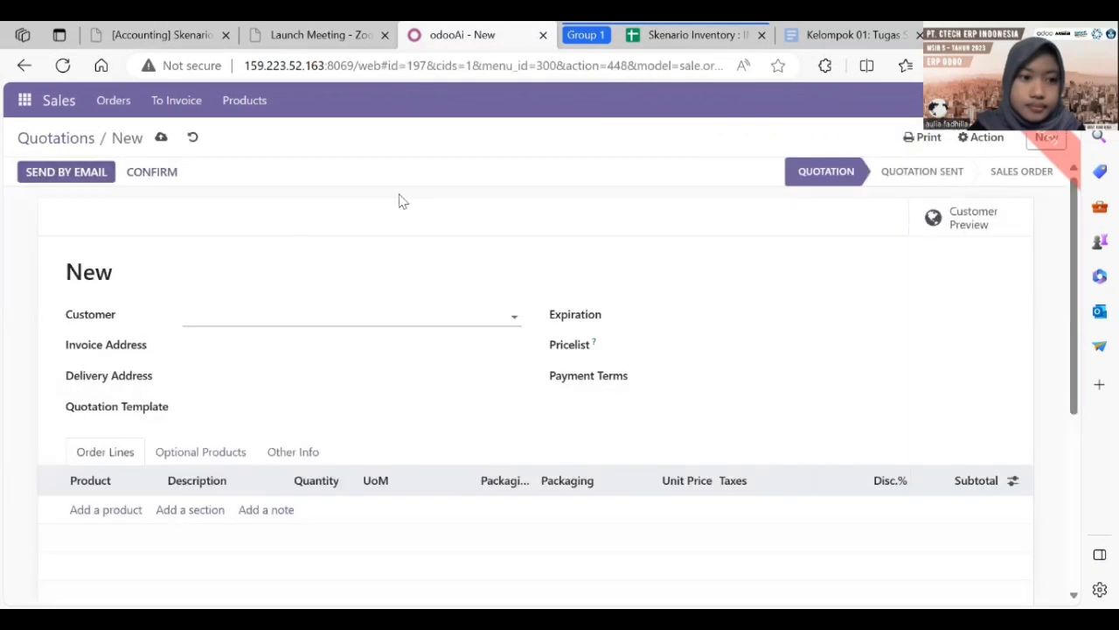
click(673, 33)
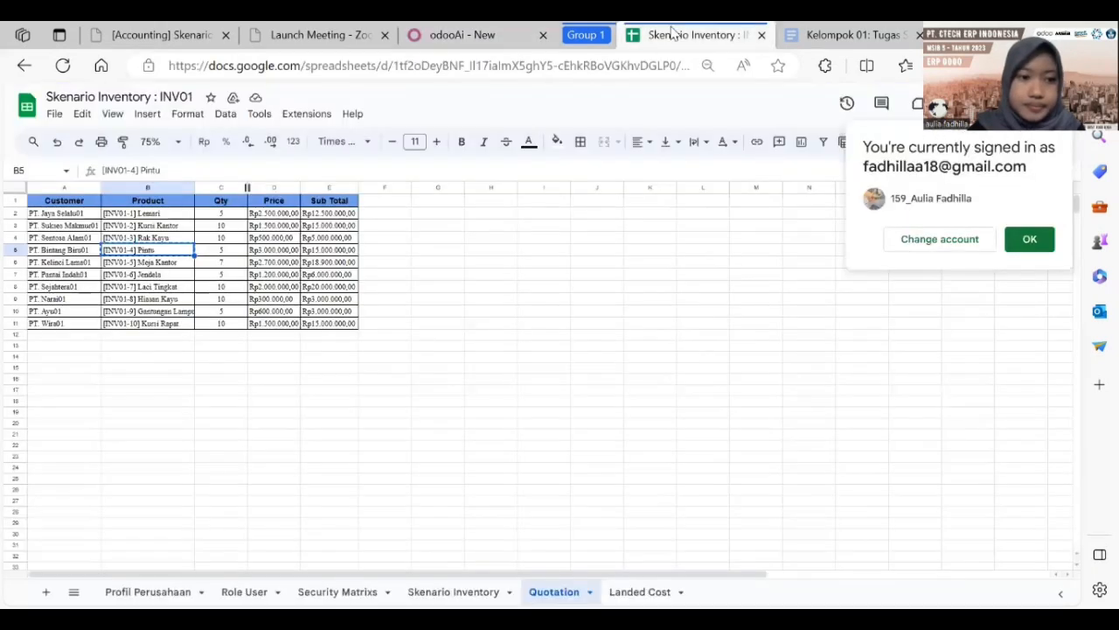
key(ctrl+c)
click(68, 264)
key(ctrl+c)
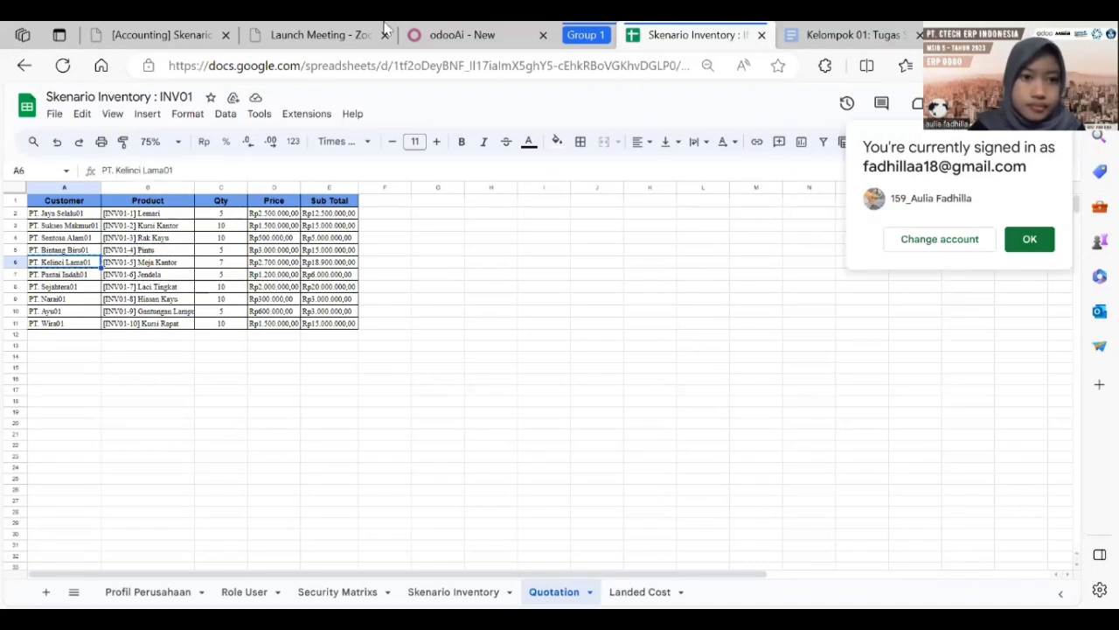
click(477, 27)
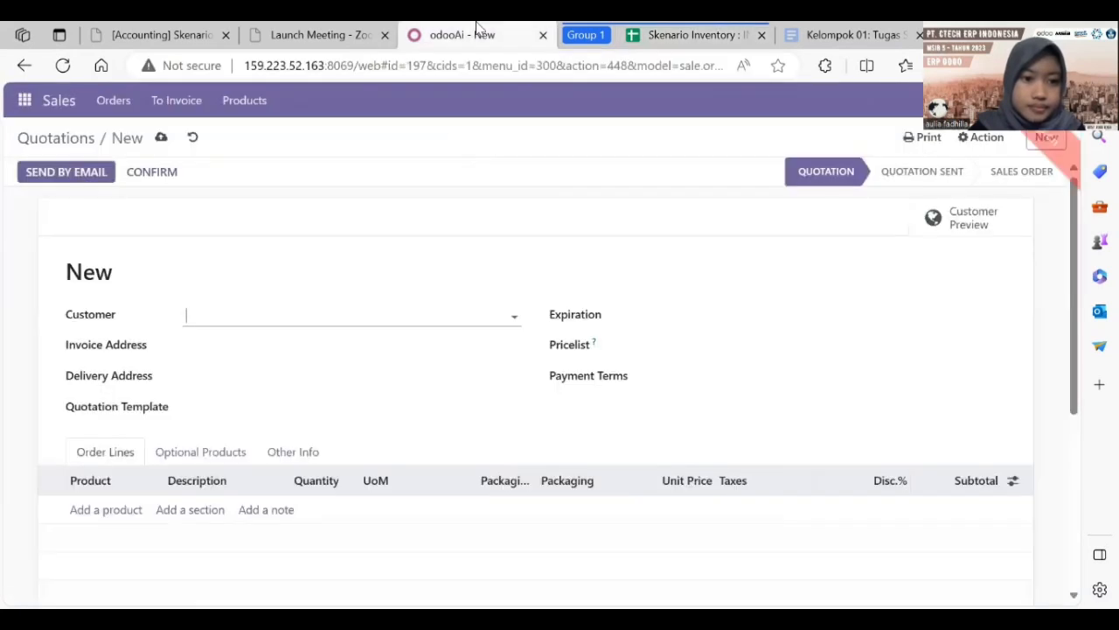
click(353, 313)
key(ctrl+v)
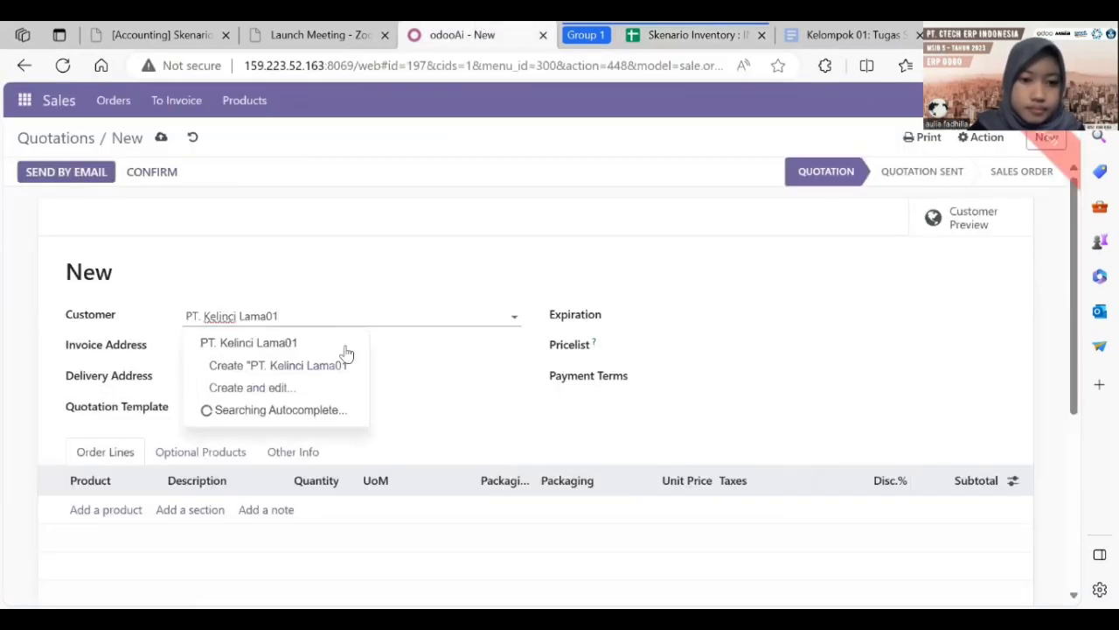
click(346, 347)
Step: Choose Public Pricelist - INV01 (IDR) and start an empty order line
click(686, 347)
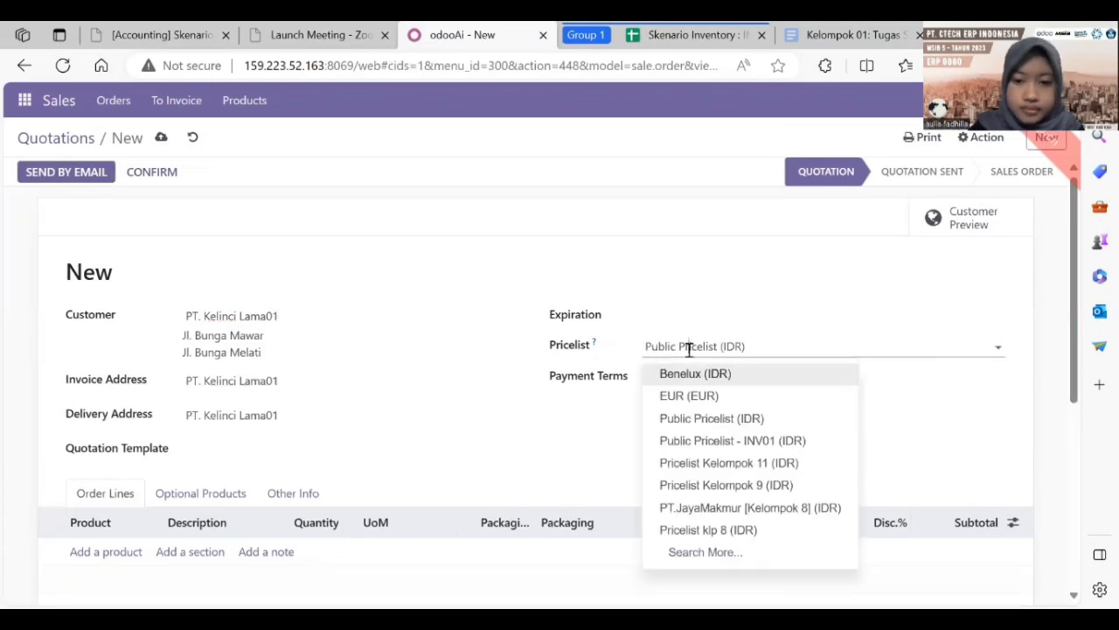
click(732, 439)
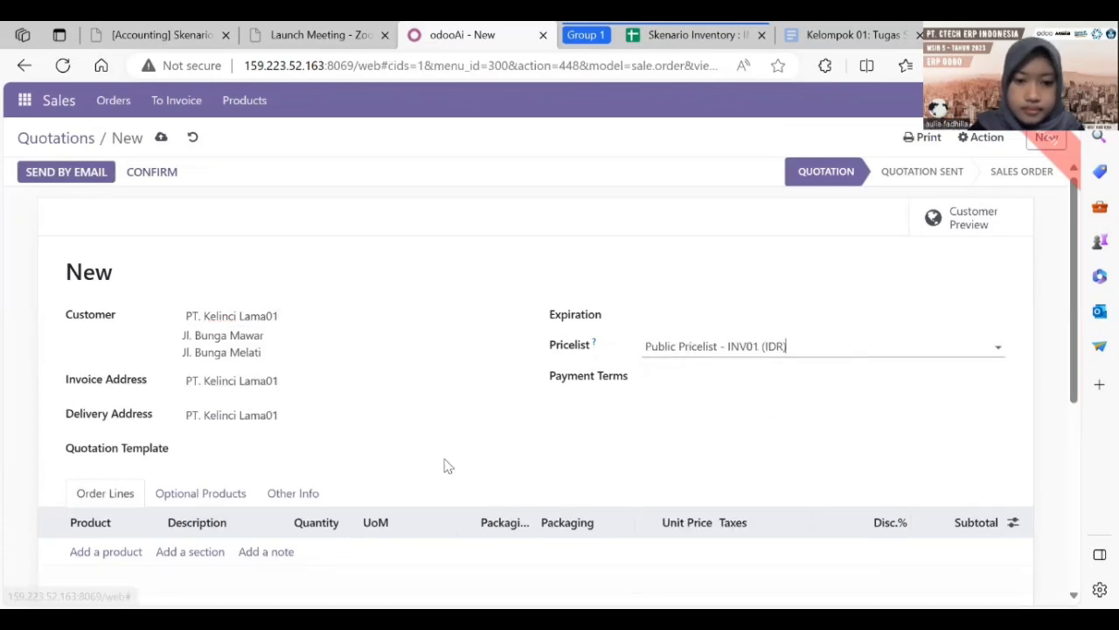
click(98, 552)
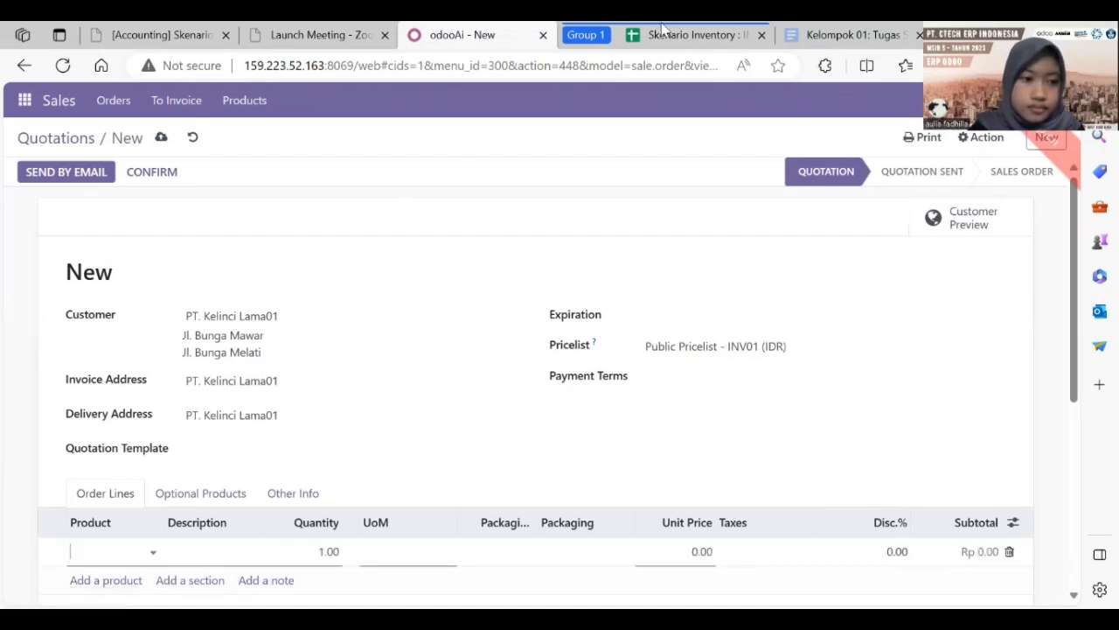
Step: Create [INV01-5] Meja Kantor, copied from cell B6, as the line's product
key(ctrl+Tab)
click(178, 256)
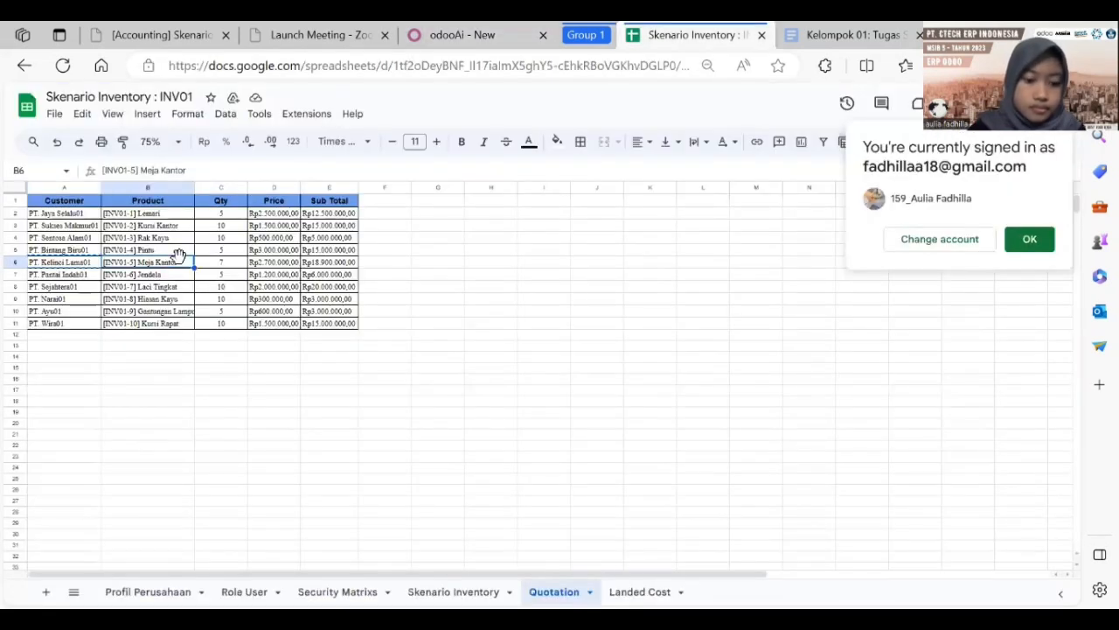
key(ctrl+c)
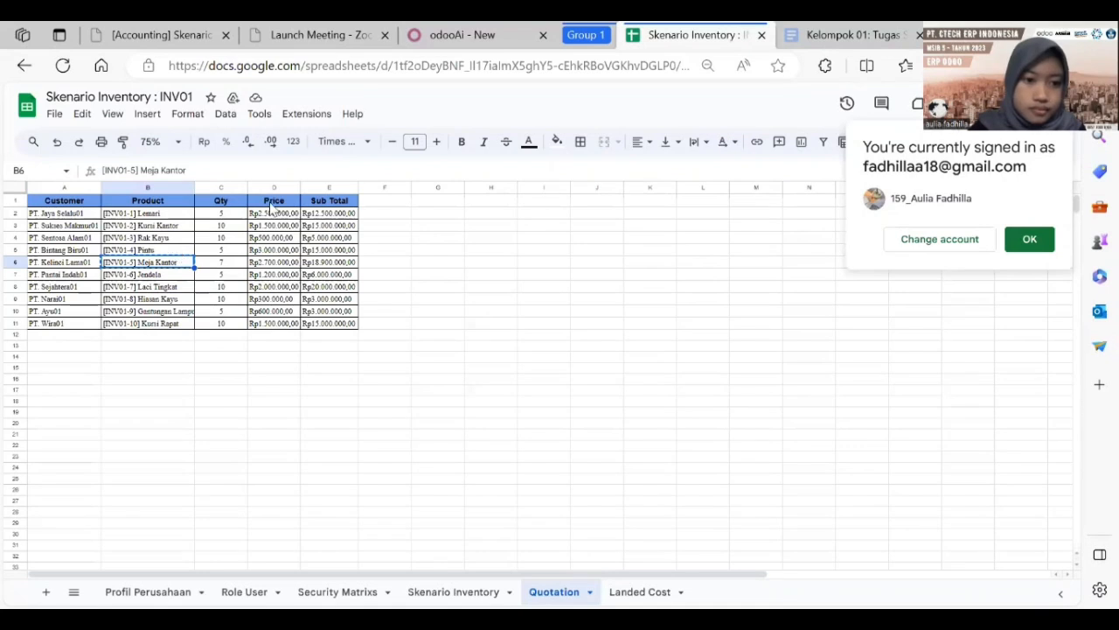
click(454, 39)
click(120, 547)
key(ctrl+v)
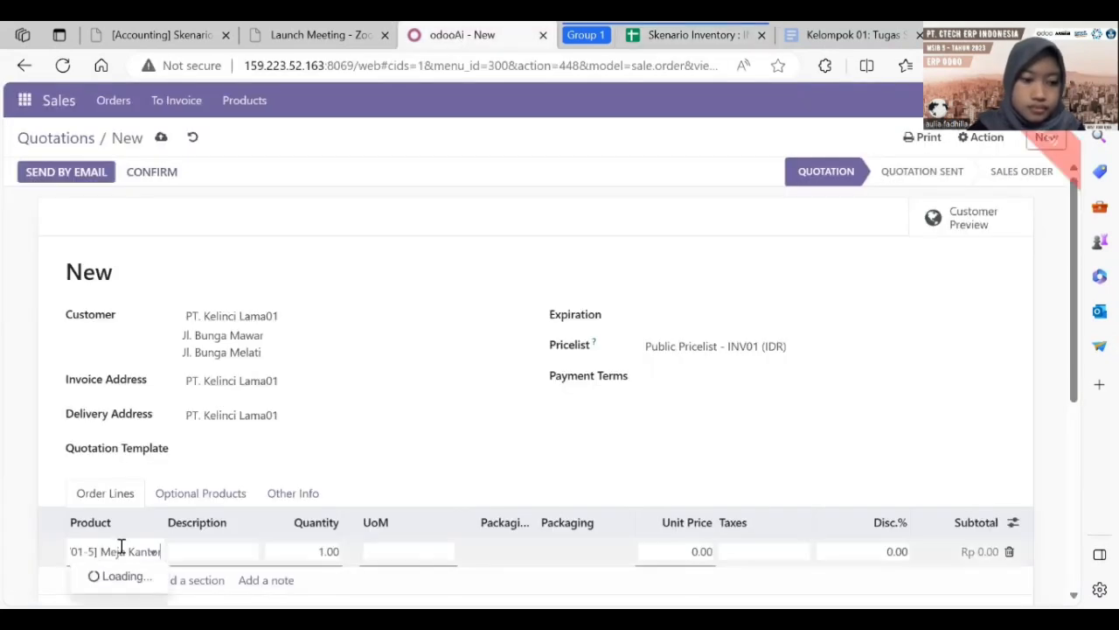
click(166, 503)
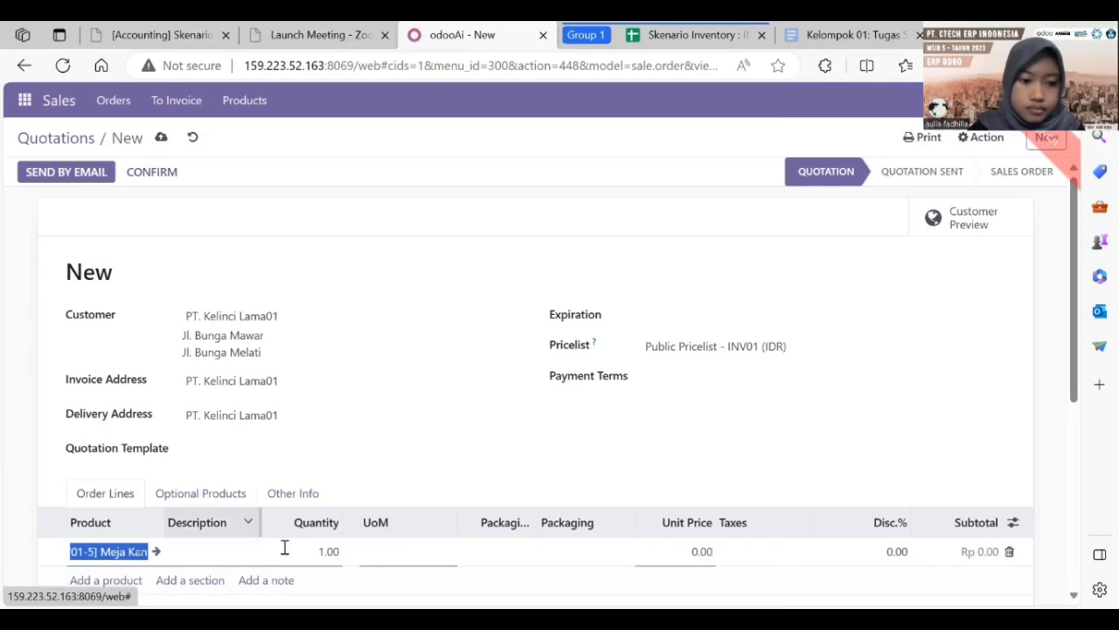
Step: Set the line to quantity 7 at unit price 2,700,000
click(332, 549)
key(BackSpace)
text(7)
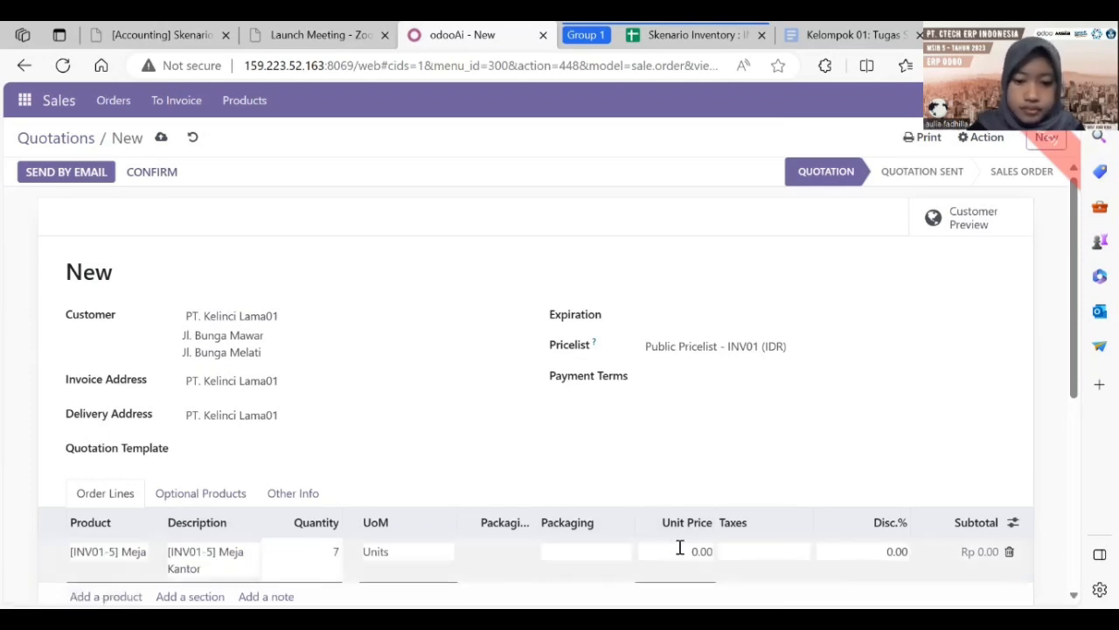
click(681, 547)
text(2,)
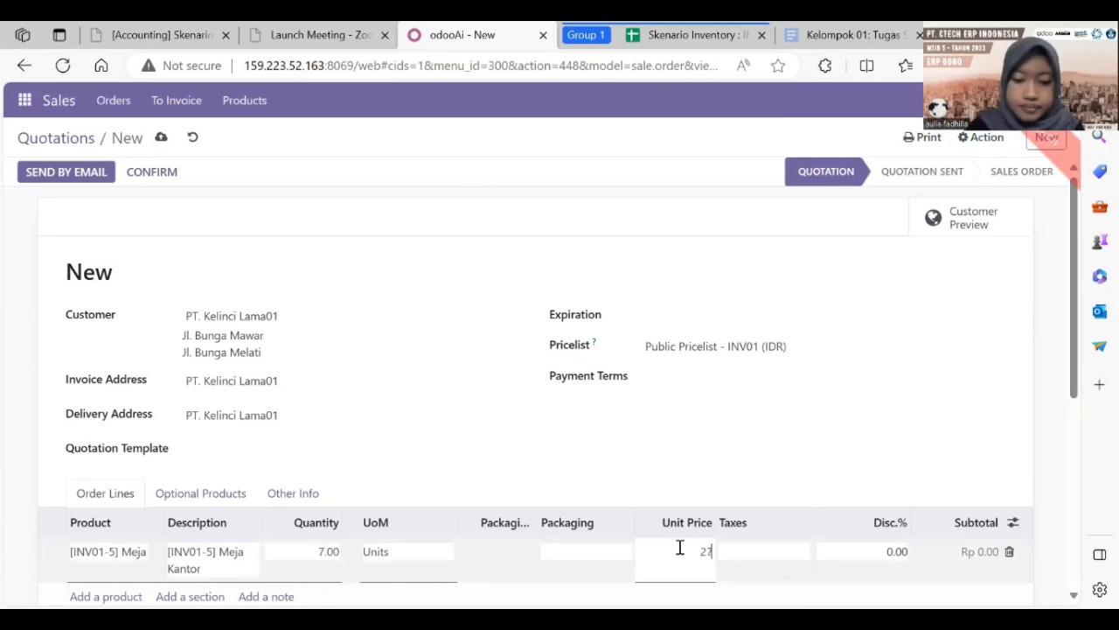
text(700,000)
key(Return)
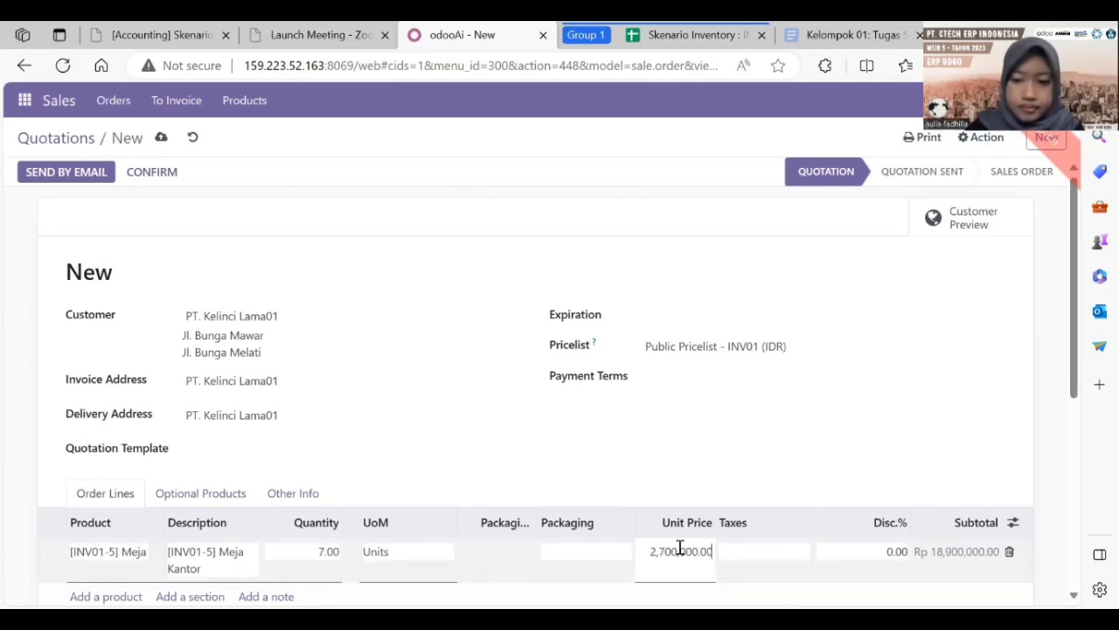
click(690, 34)
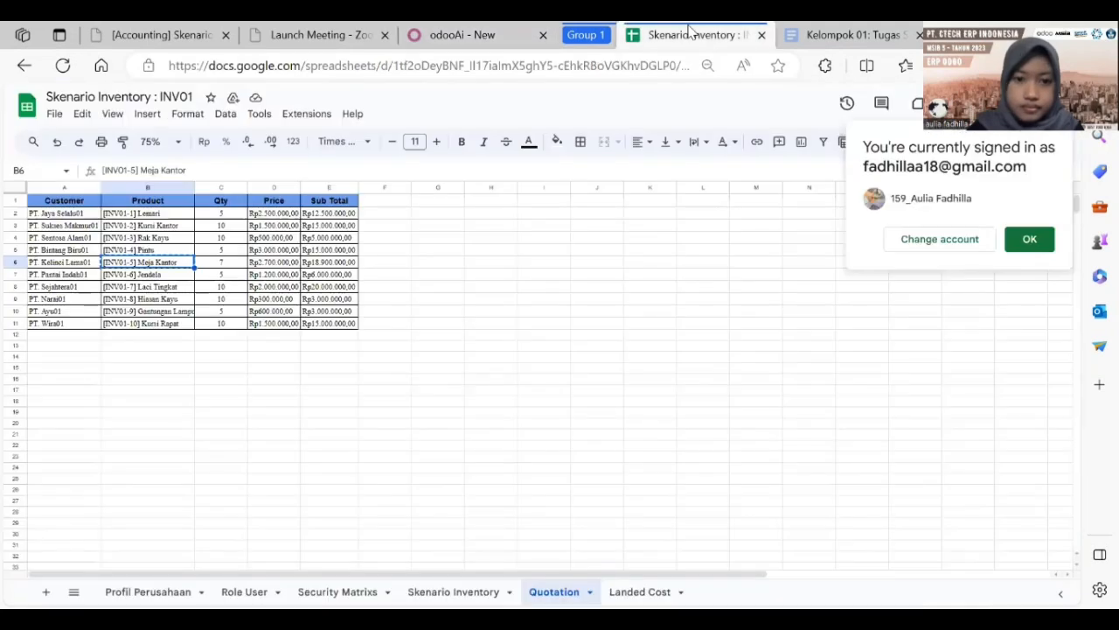
click(504, 34)
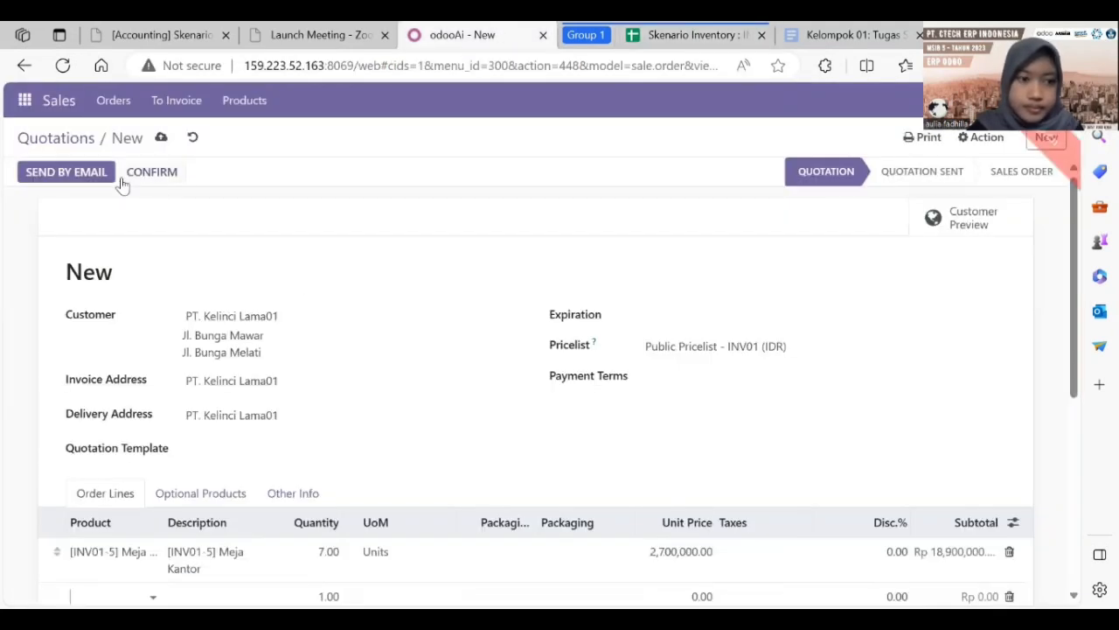
Step: Save quotation S00198 and email it to PT. Kelinci Lama01, then return to the quotations list
click(90, 178)
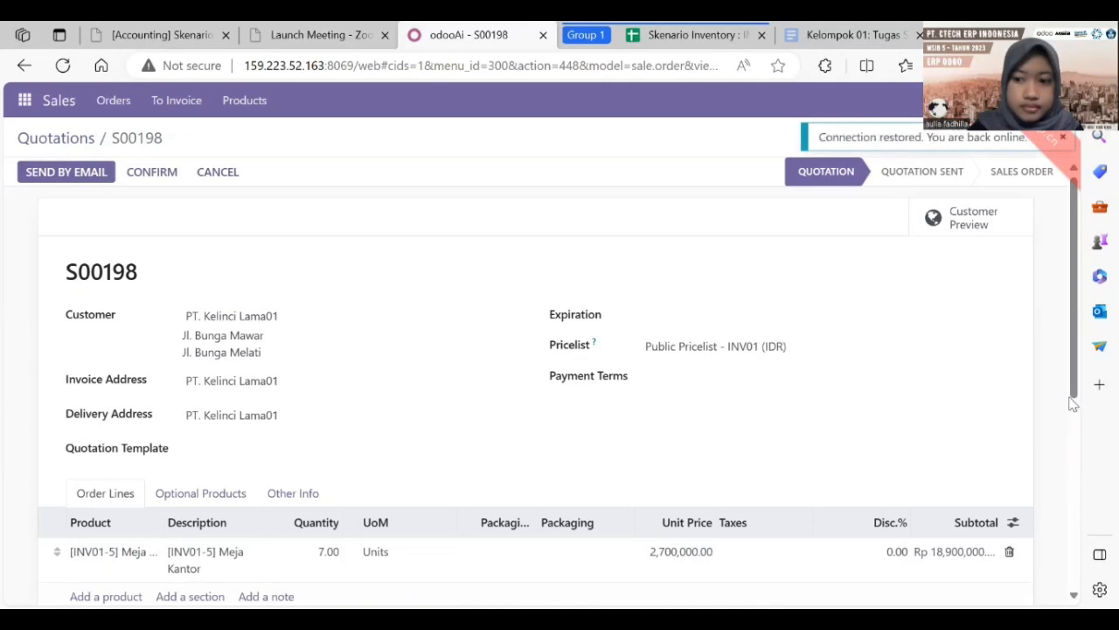
scroll(1073, 404, down, 2)
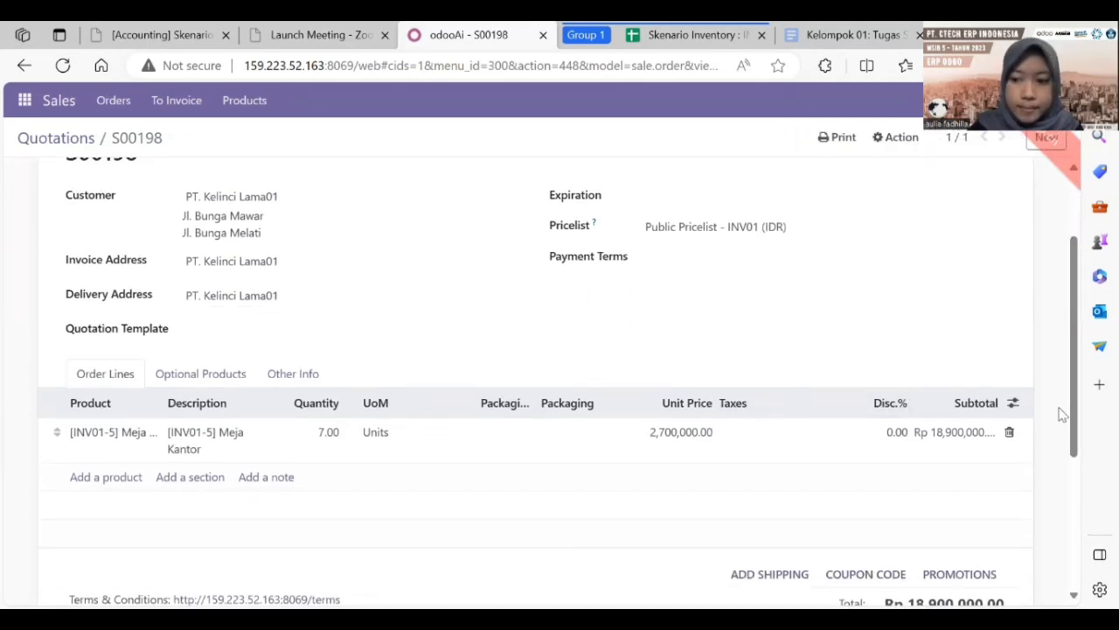
scroll(1078, 423, up, 2)
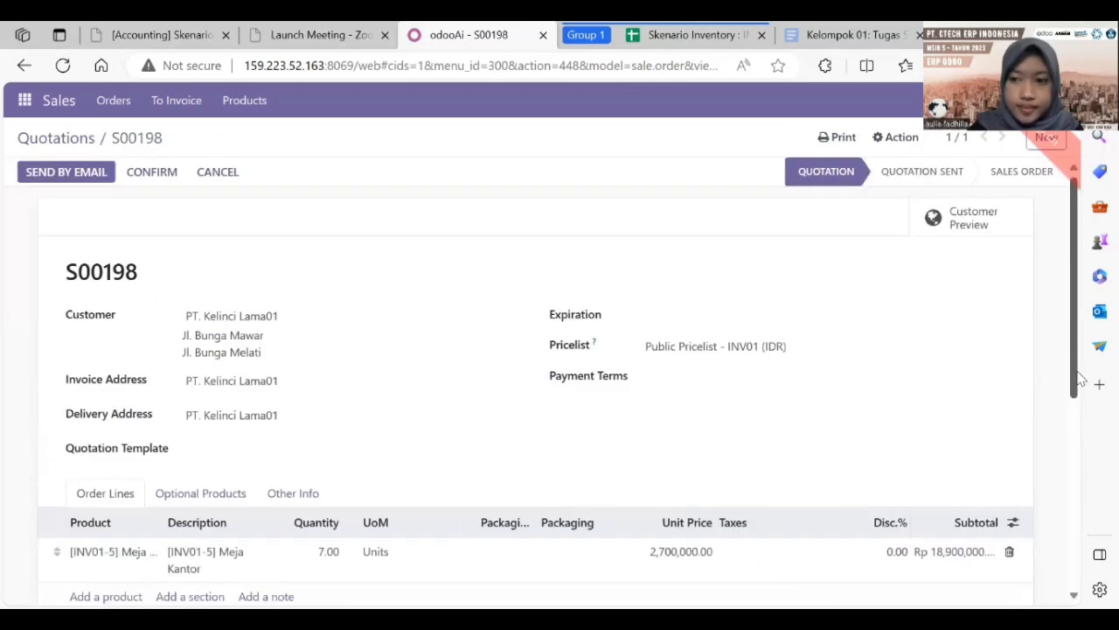
click(76, 173)
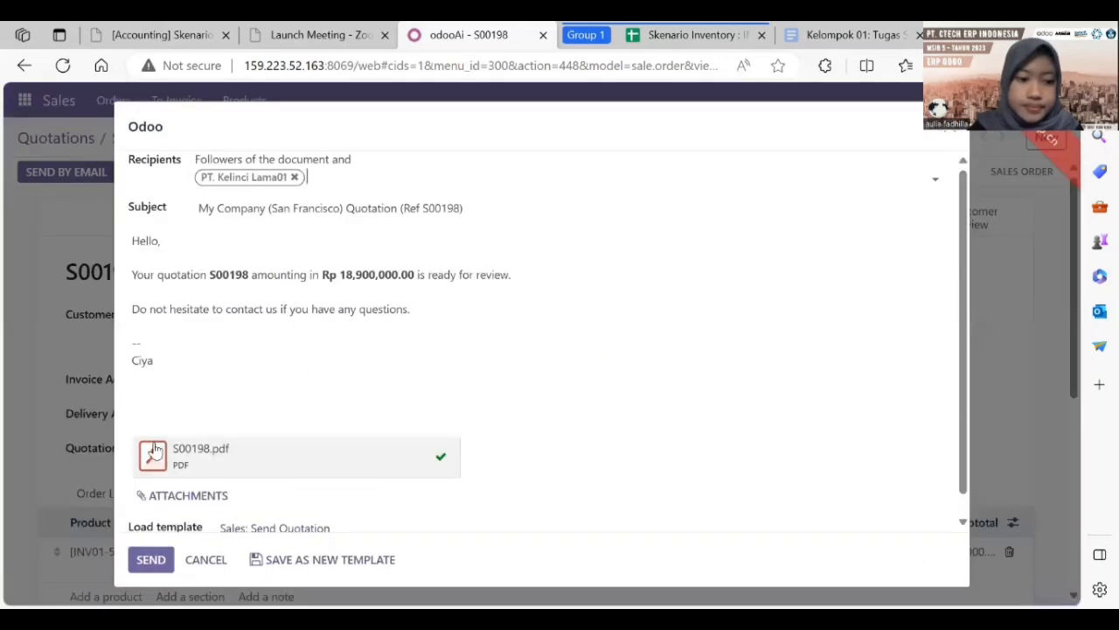
click(150, 560)
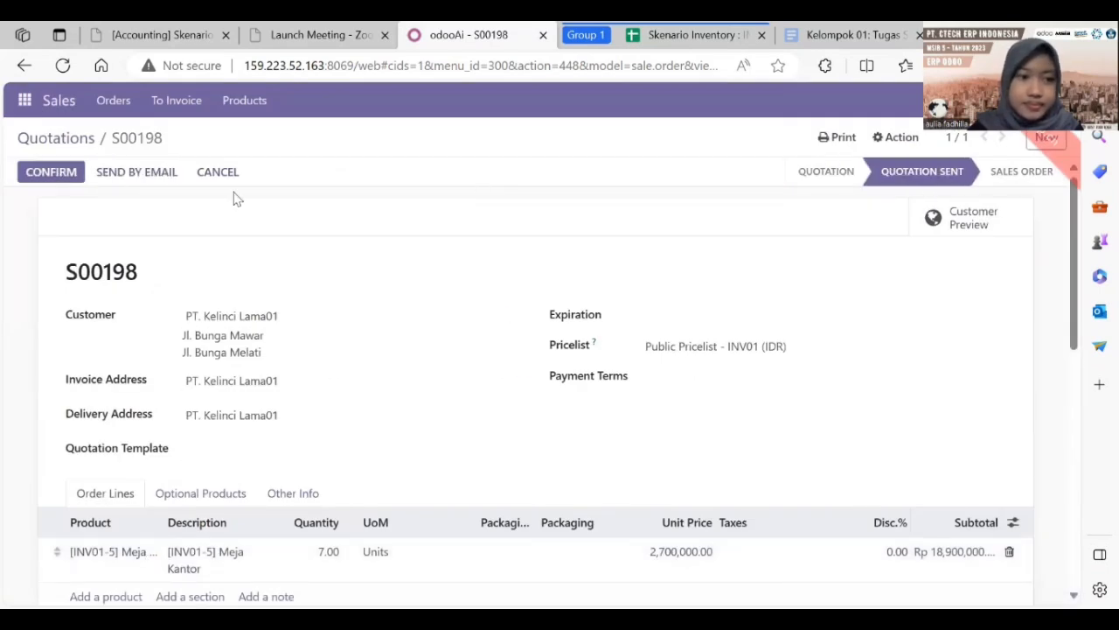
click(70, 143)
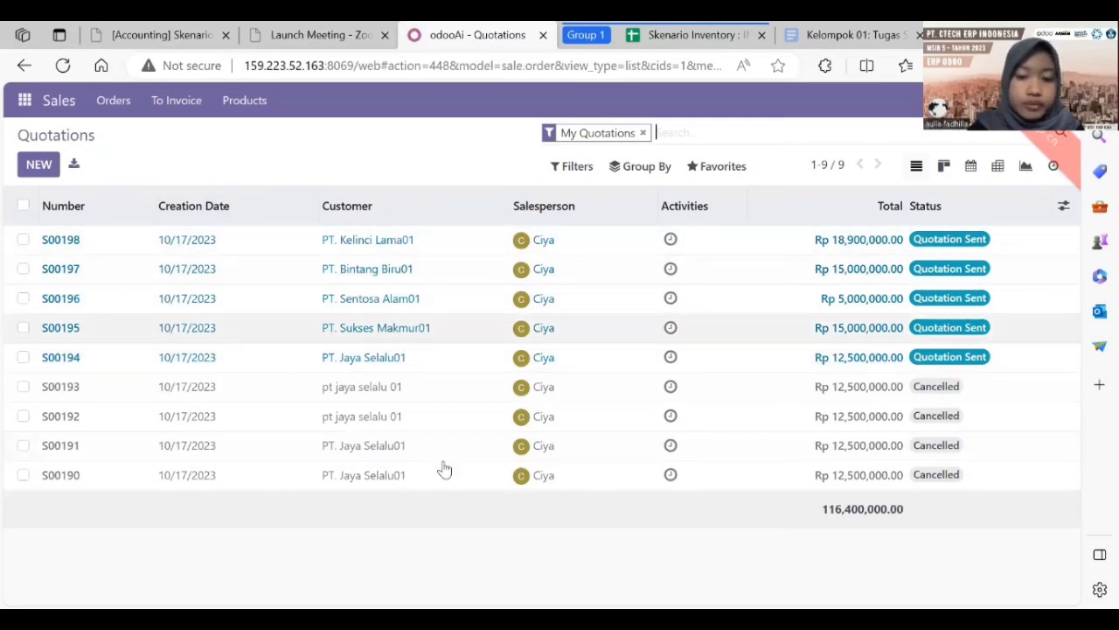
Step: Open the Role User sheet in Skenario Inventory and select the Staff Sales entry in B5
click(706, 26)
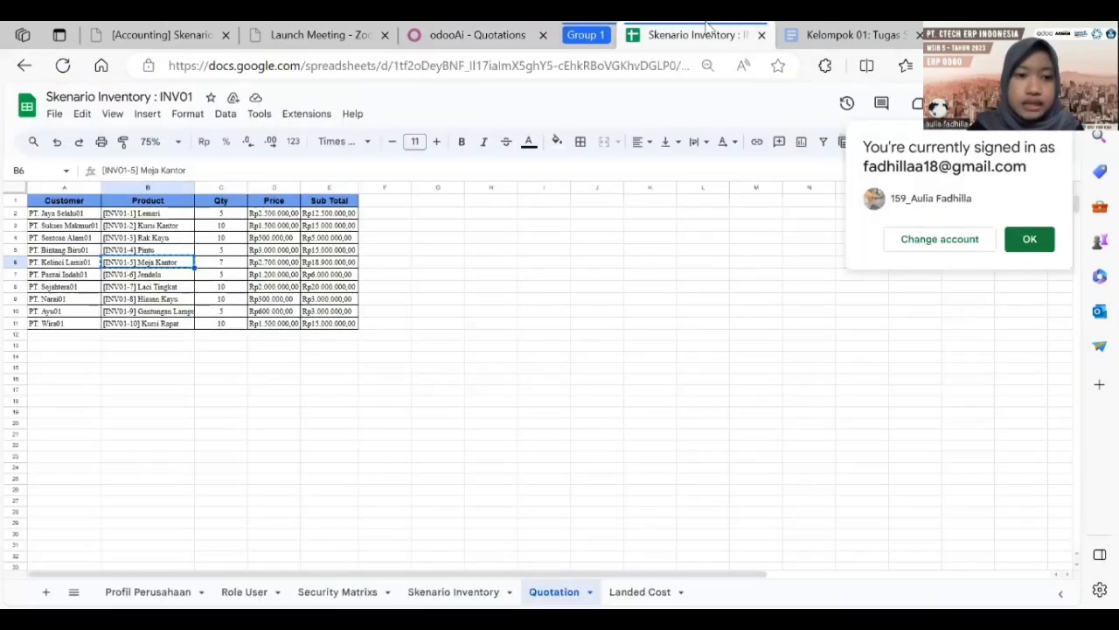
click(262, 590)
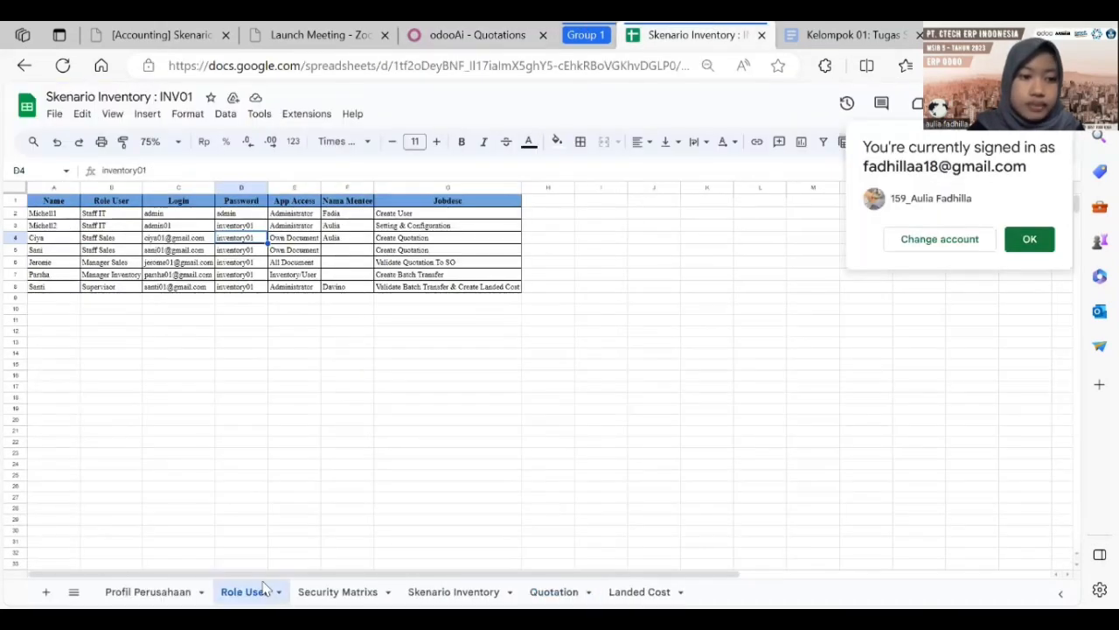
click(107, 252)
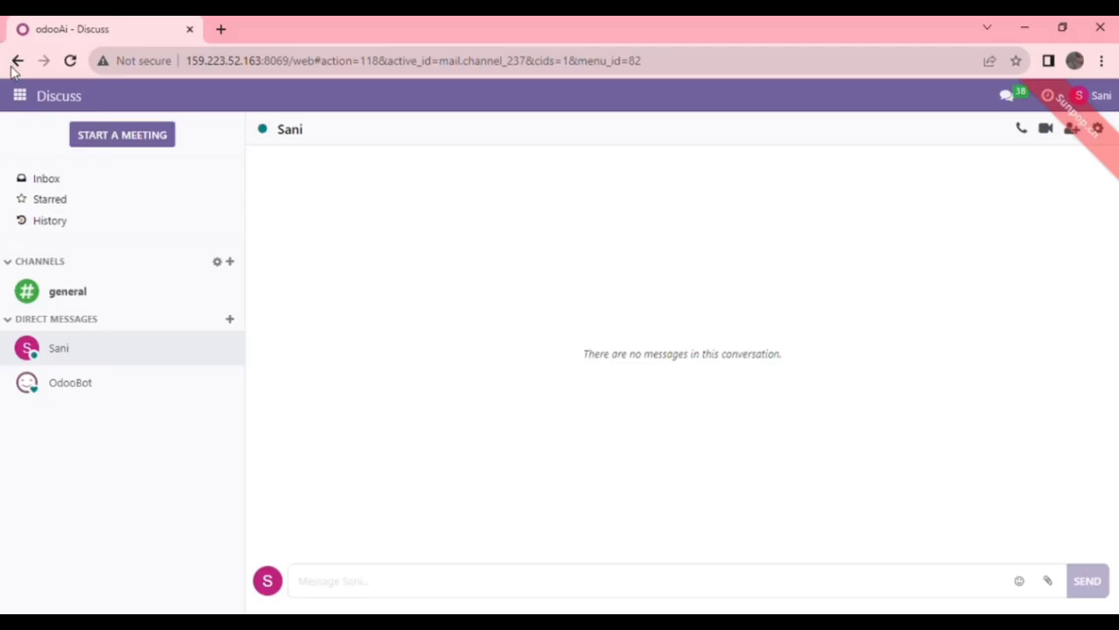
Step: Go to the Sales app and create a new blank quotation
click(19, 97)
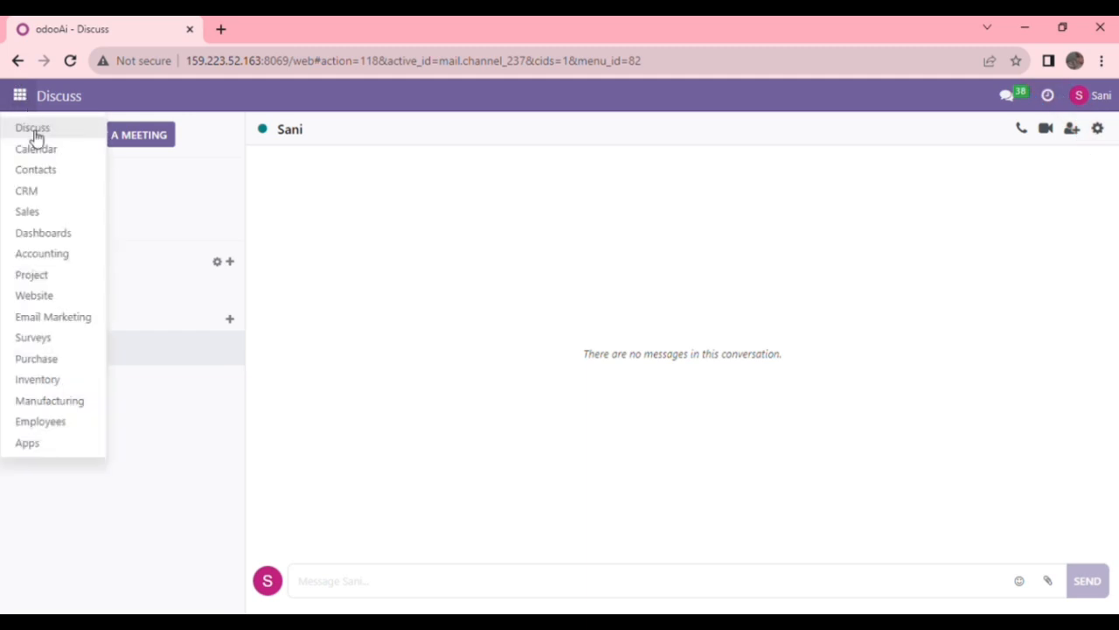
click(43, 214)
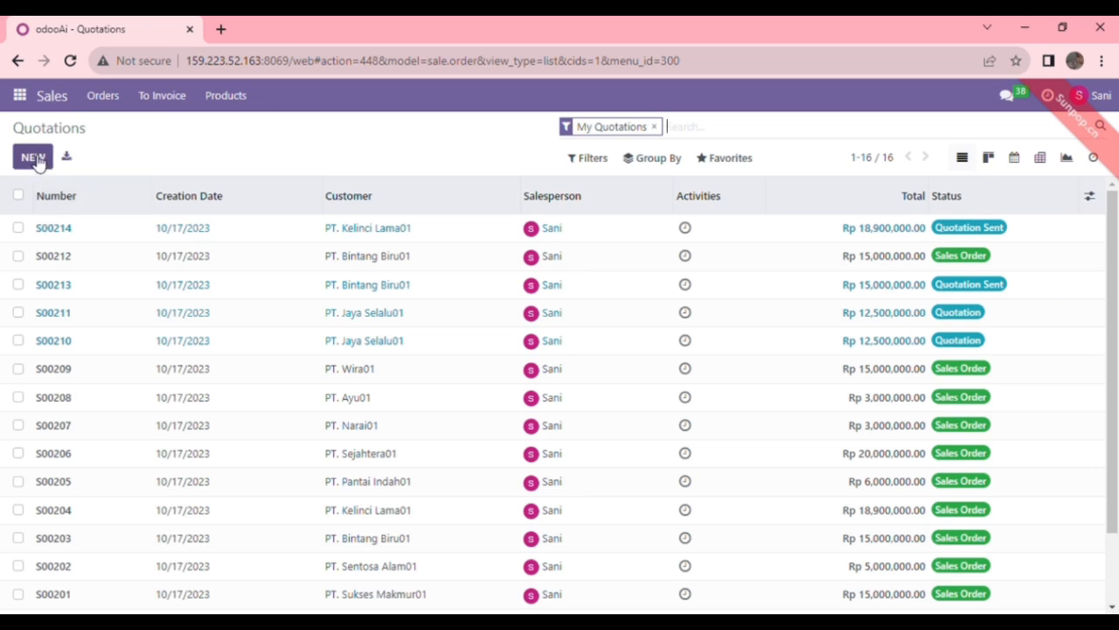
click(35, 159)
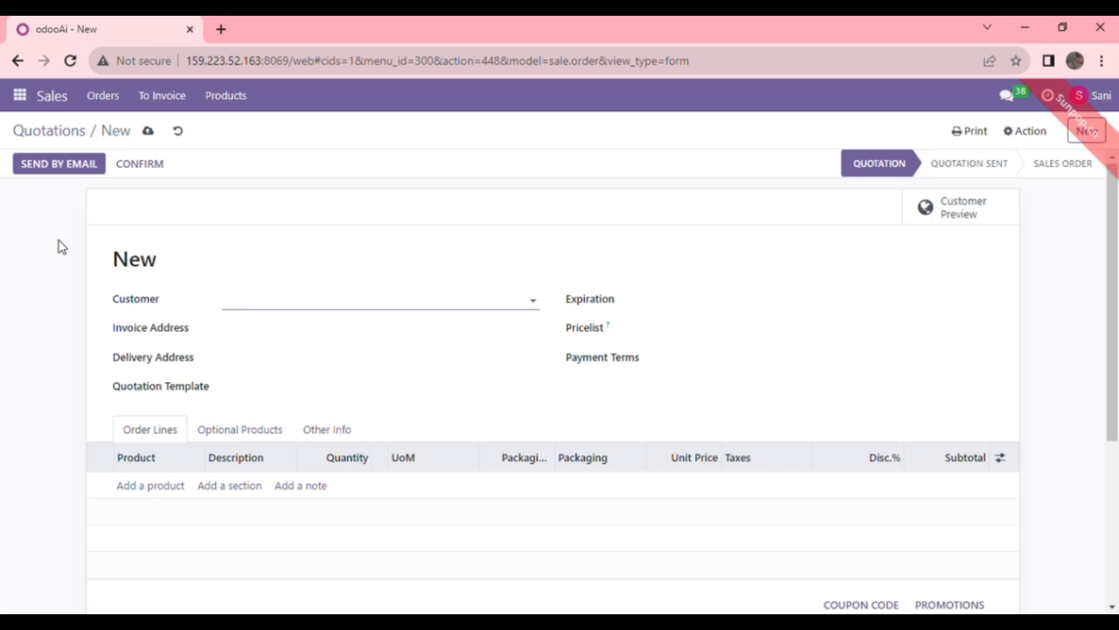
Step: Set customer PT. Pantai Indah01, Public Pricelist - INV01 and the expiration date
text(PT.)
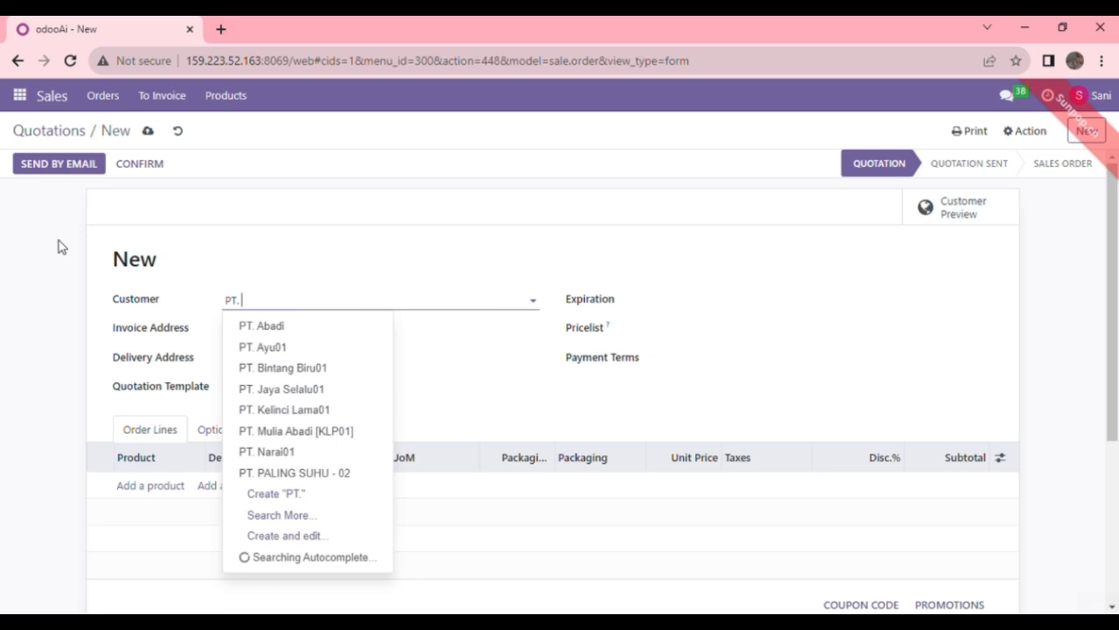
text( Pantai)
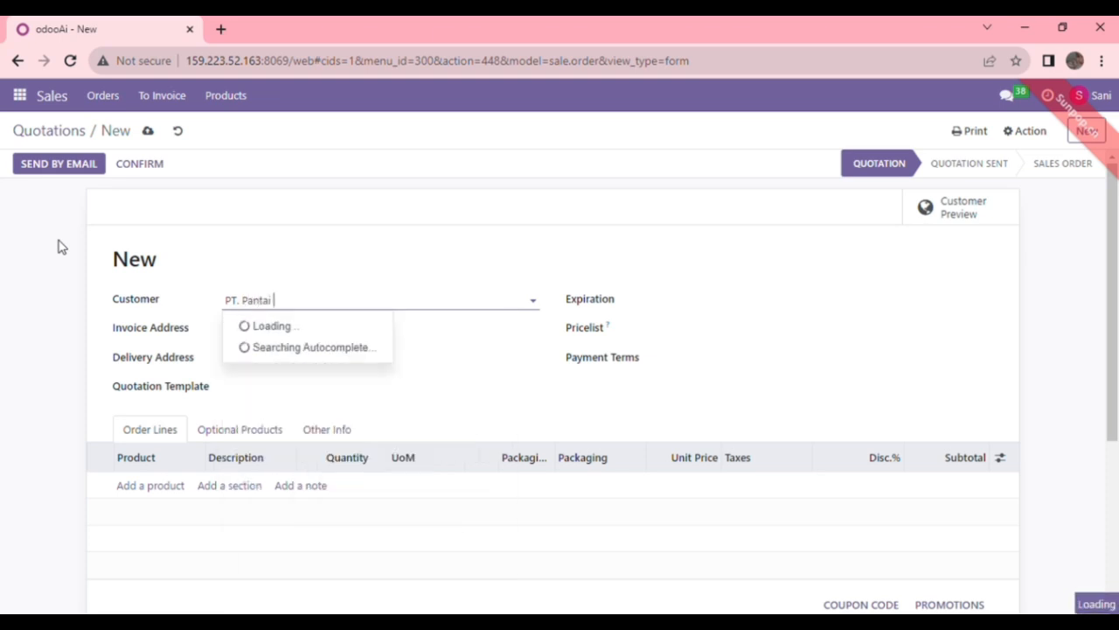
click(340, 325)
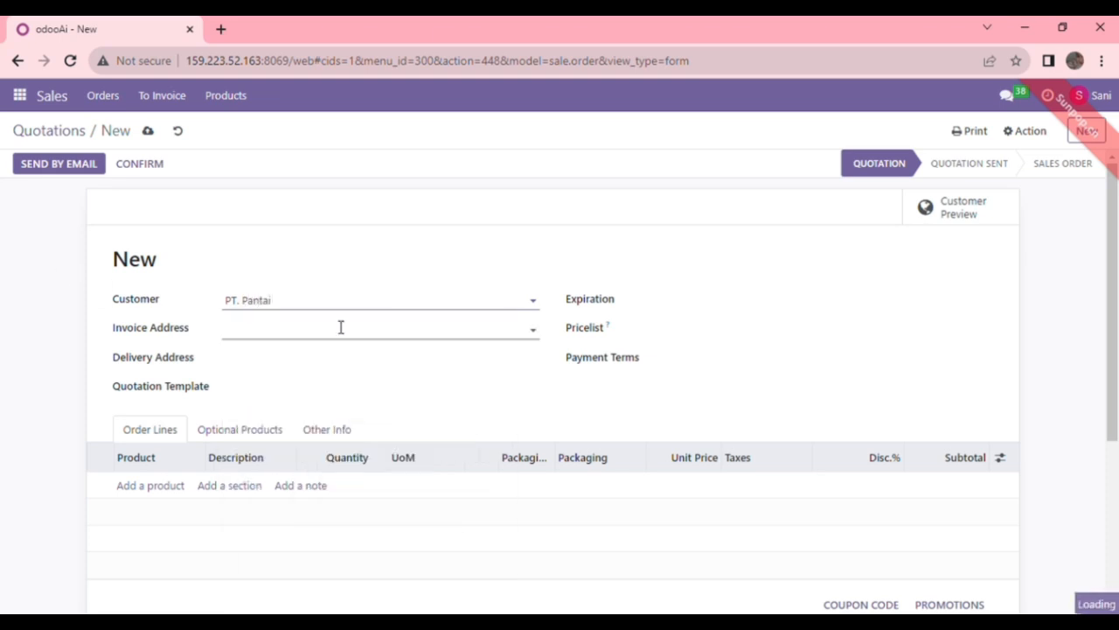
click(676, 330)
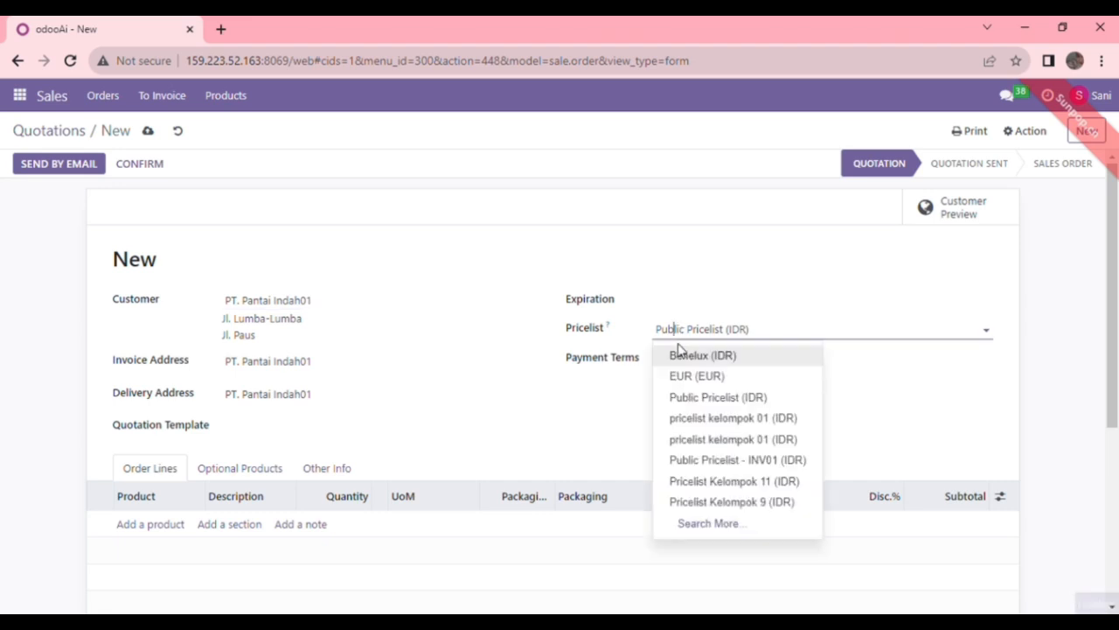
click(701, 460)
click(772, 300)
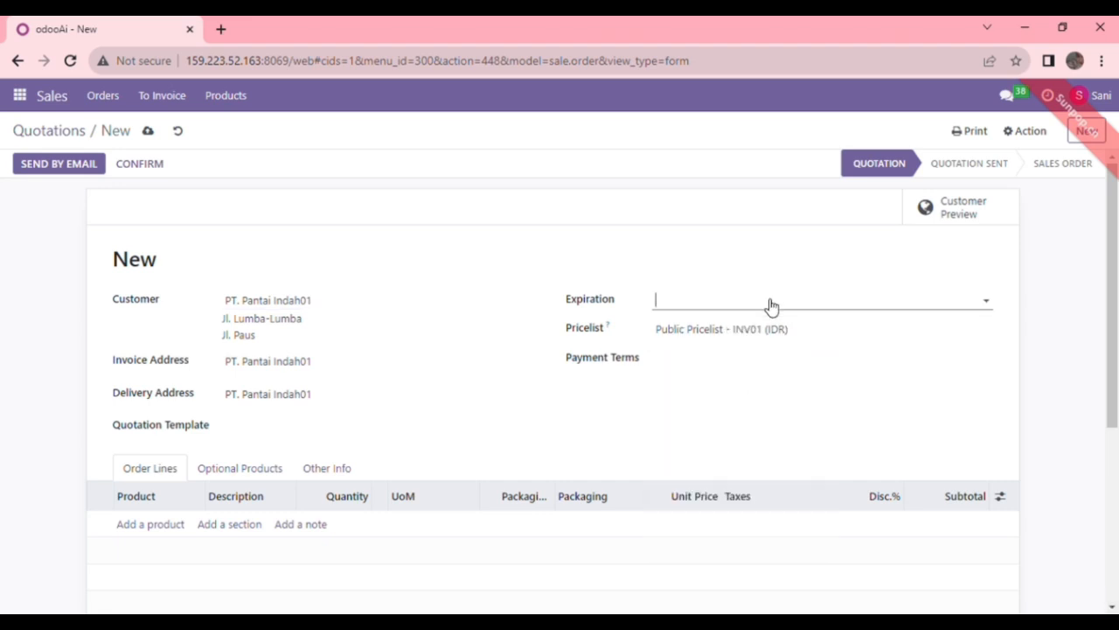
Step: Add an order line of 5 [INV01-6] Jendela at 1,200,000 each
click(178, 528)
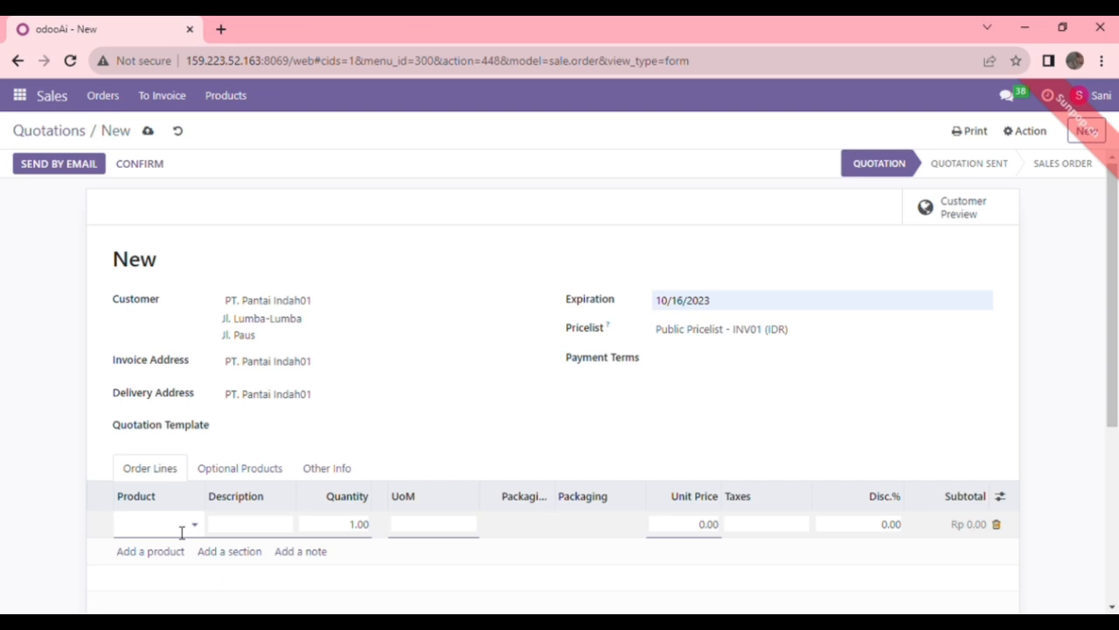
text(jendela)
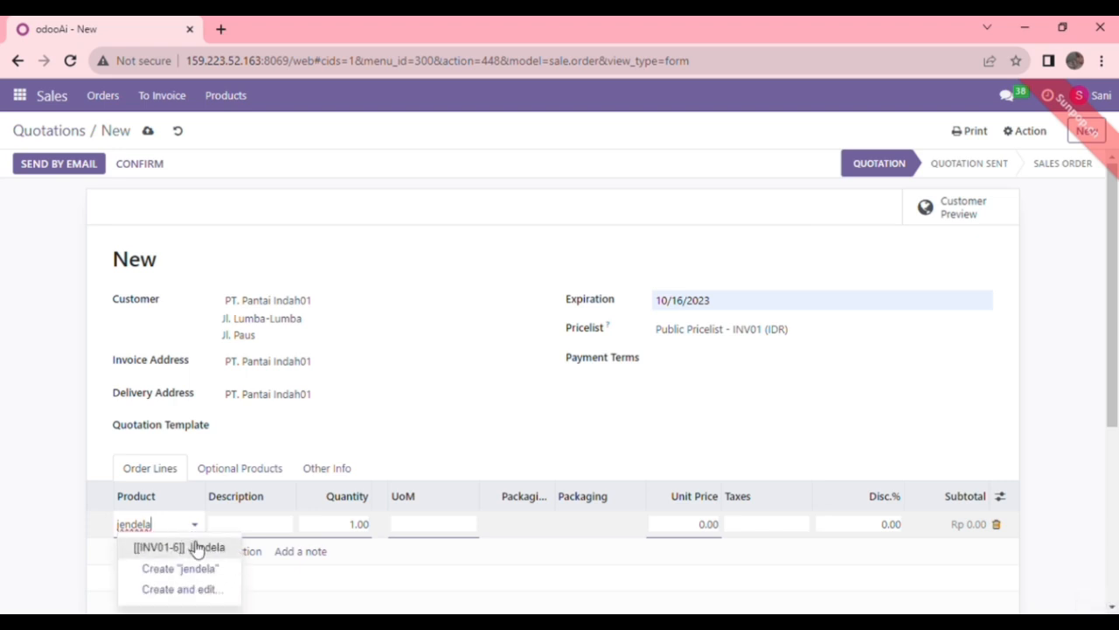
click(196, 549)
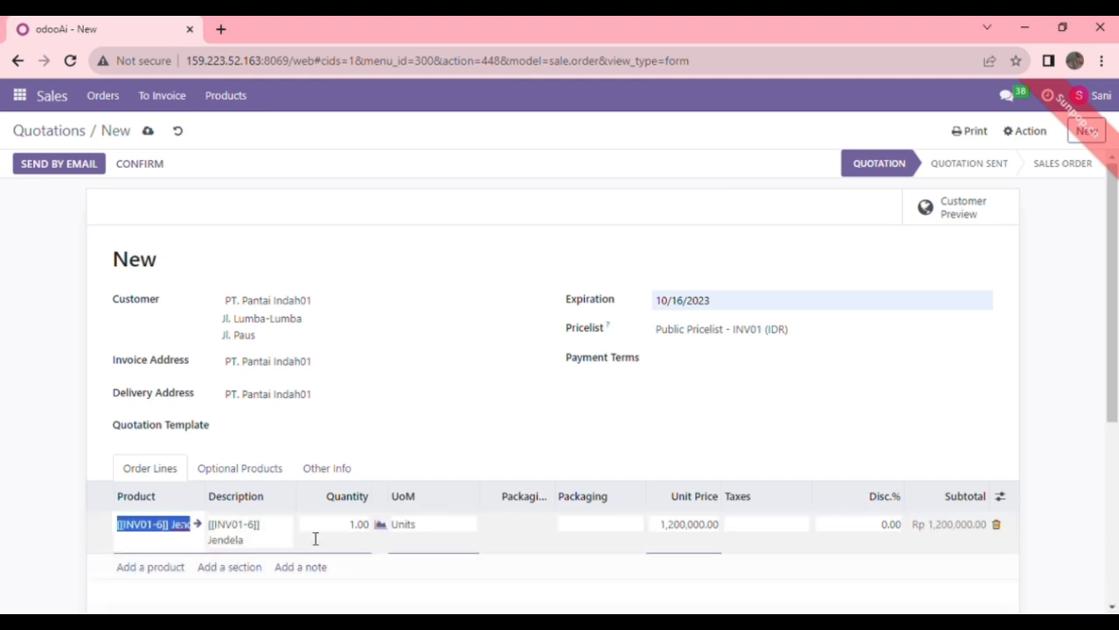
click(370, 529)
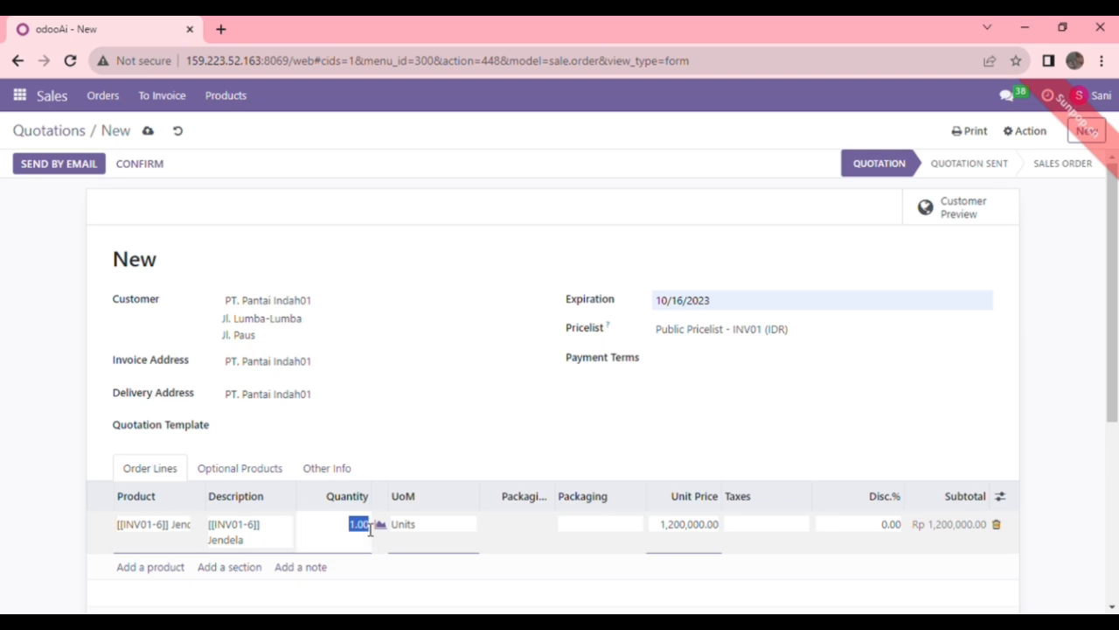
text(5)
click(713, 533)
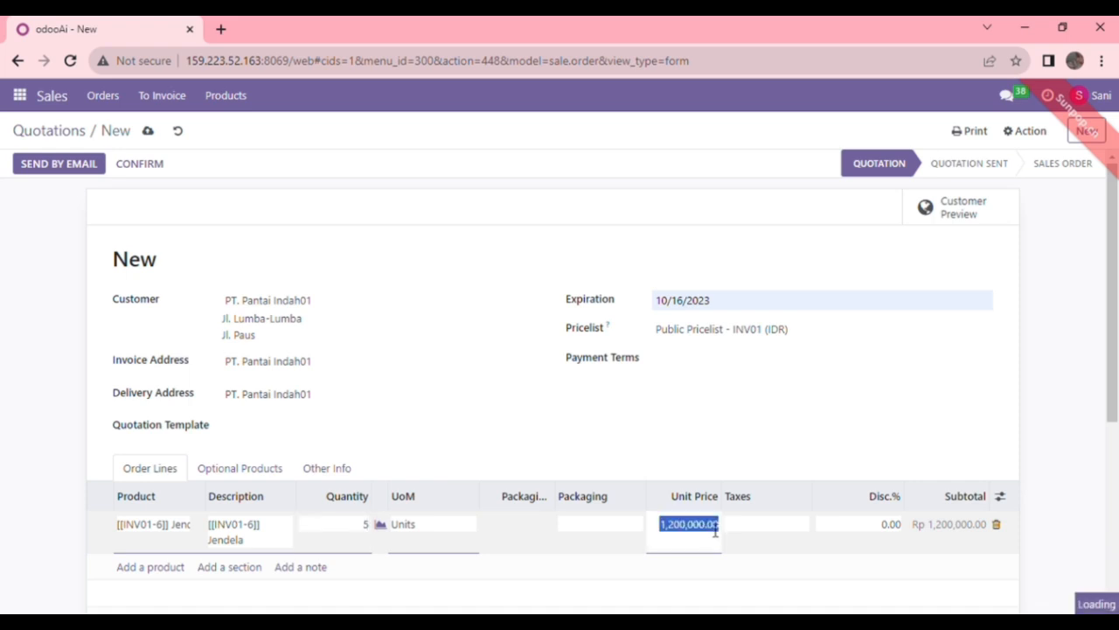
text(10)
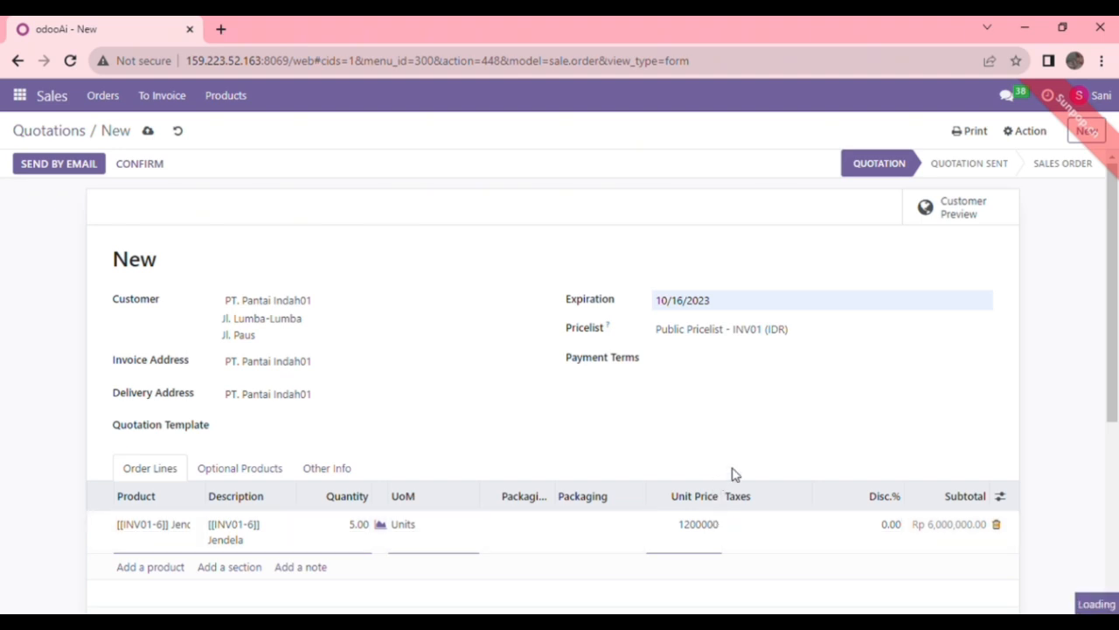
Step: Email quotation S00215 to the customer and return to the quotations list
click(90, 168)
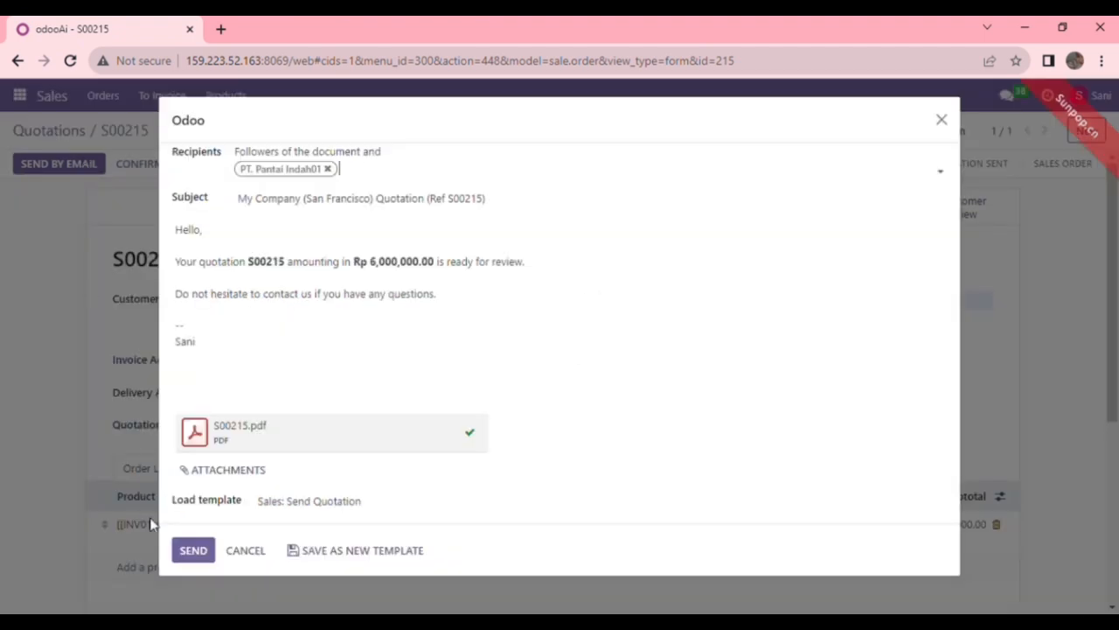
click(194, 551)
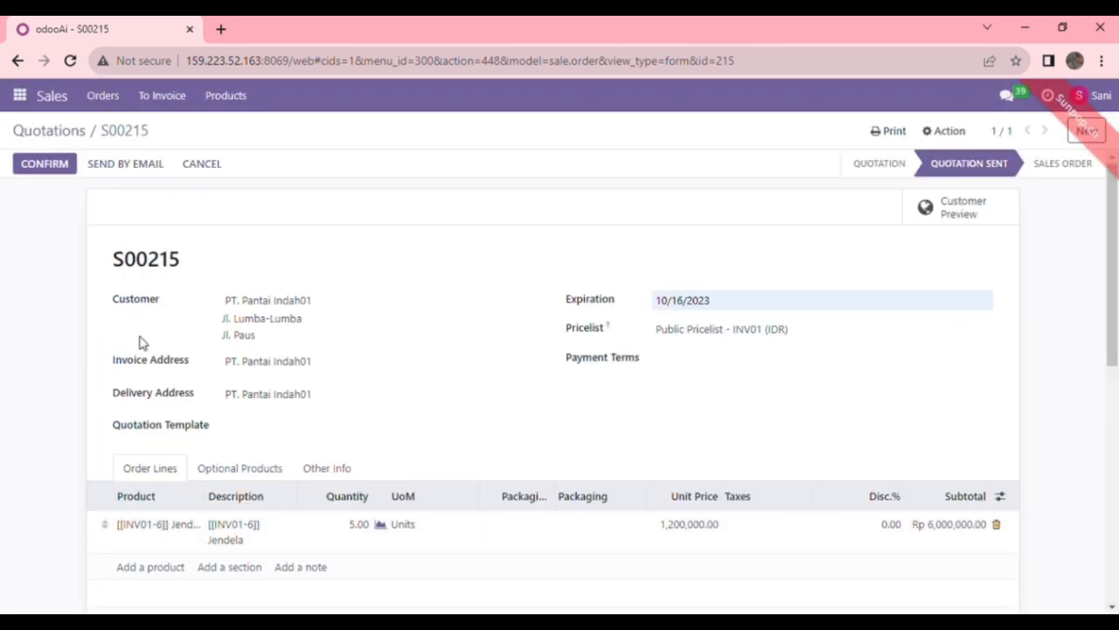
click(77, 131)
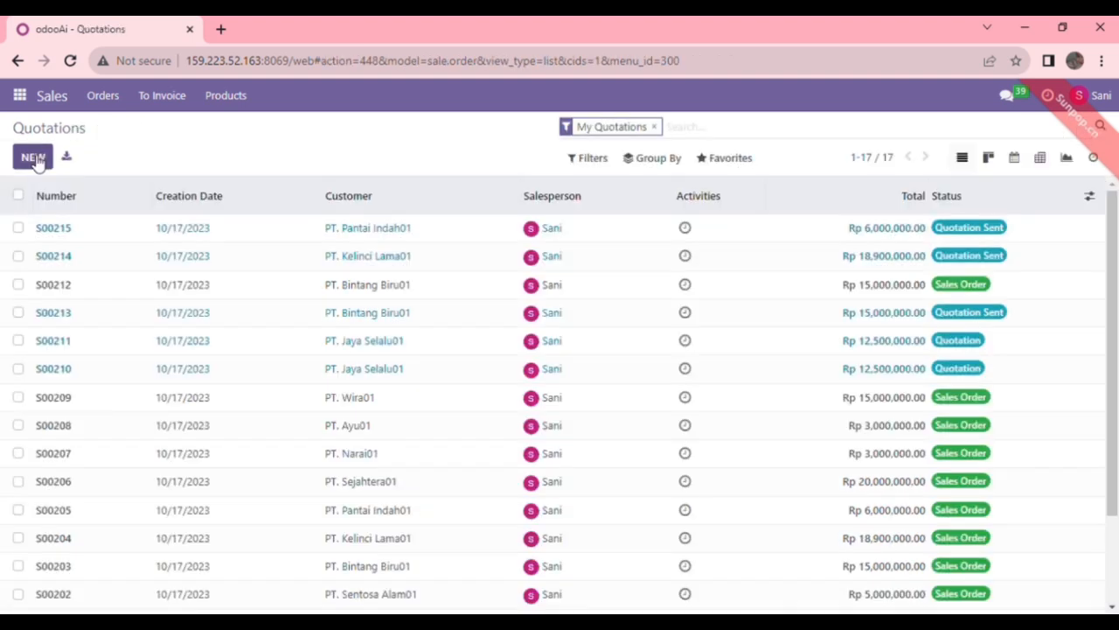
Step: Start a new quotation with invoice address PT. Sejahtera01, Public Pricelist - INV01 and an expiration date
click(35, 161)
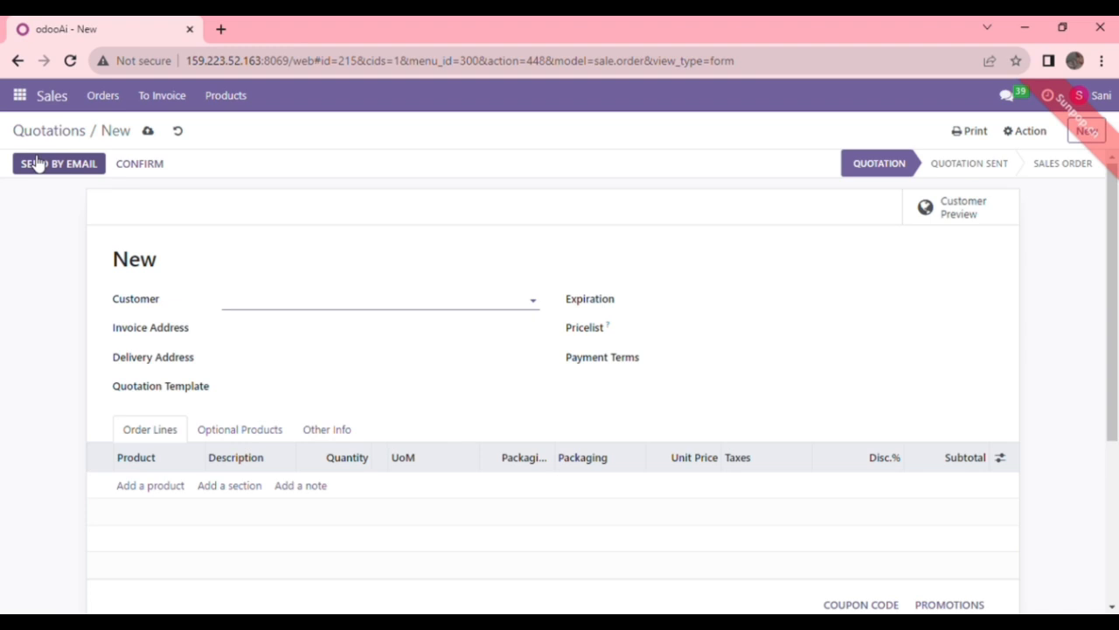
key(Tab)
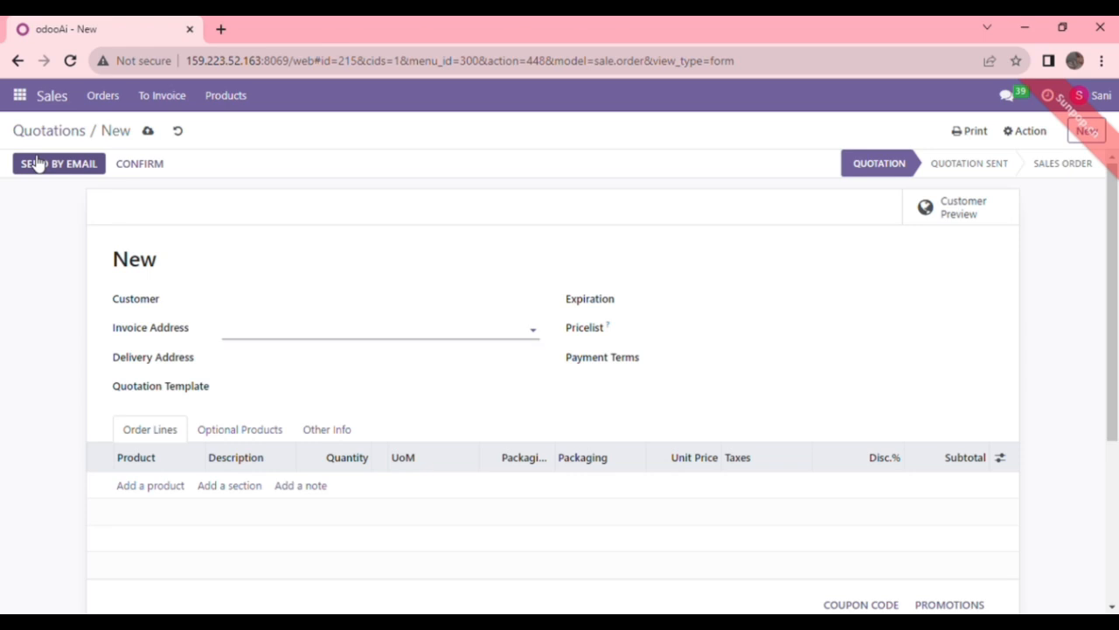
text(PT. Sejah)
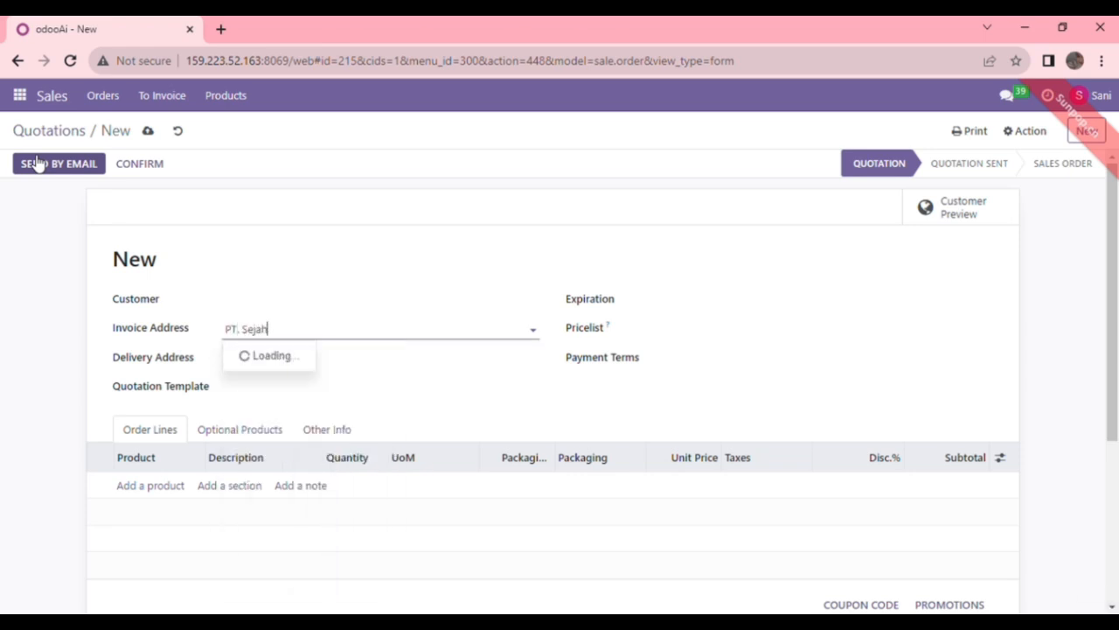
click(270, 357)
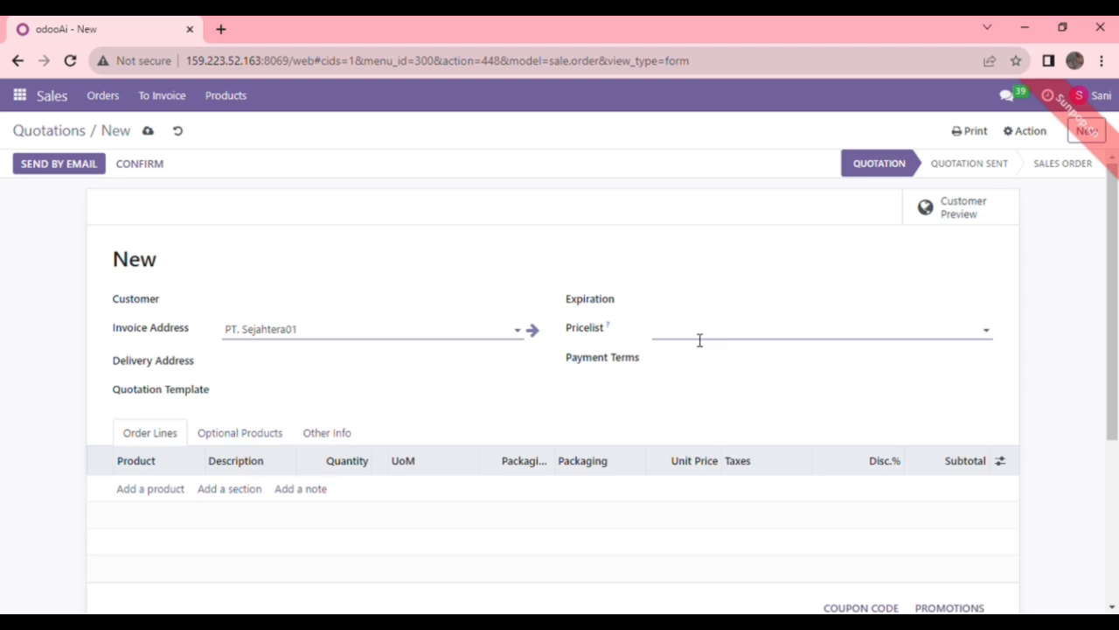
click(732, 340)
click(740, 461)
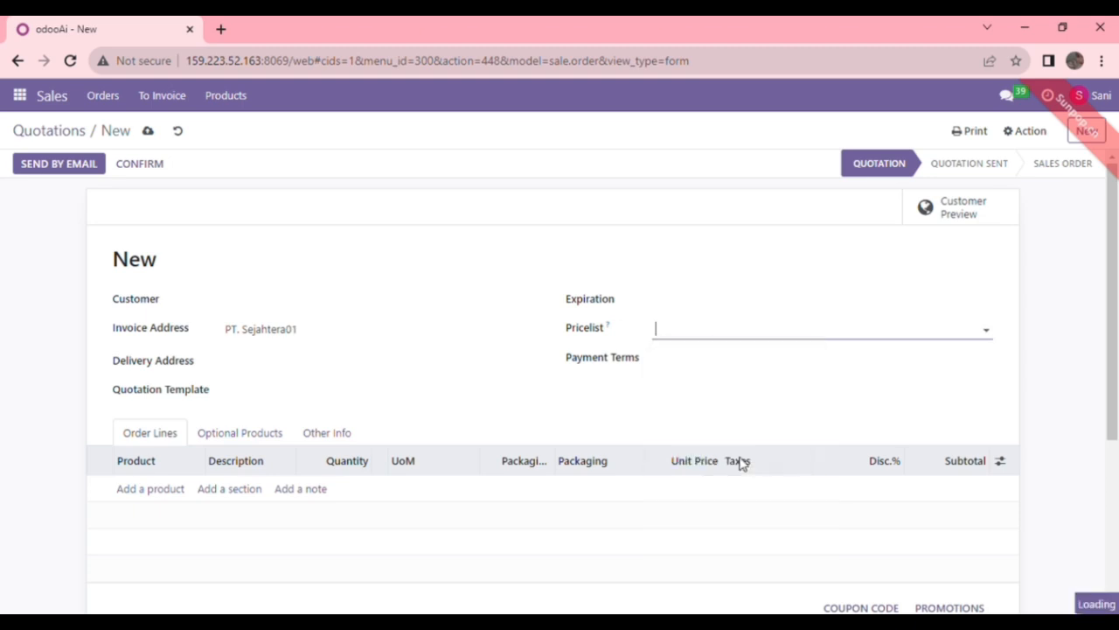
click(399, 335)
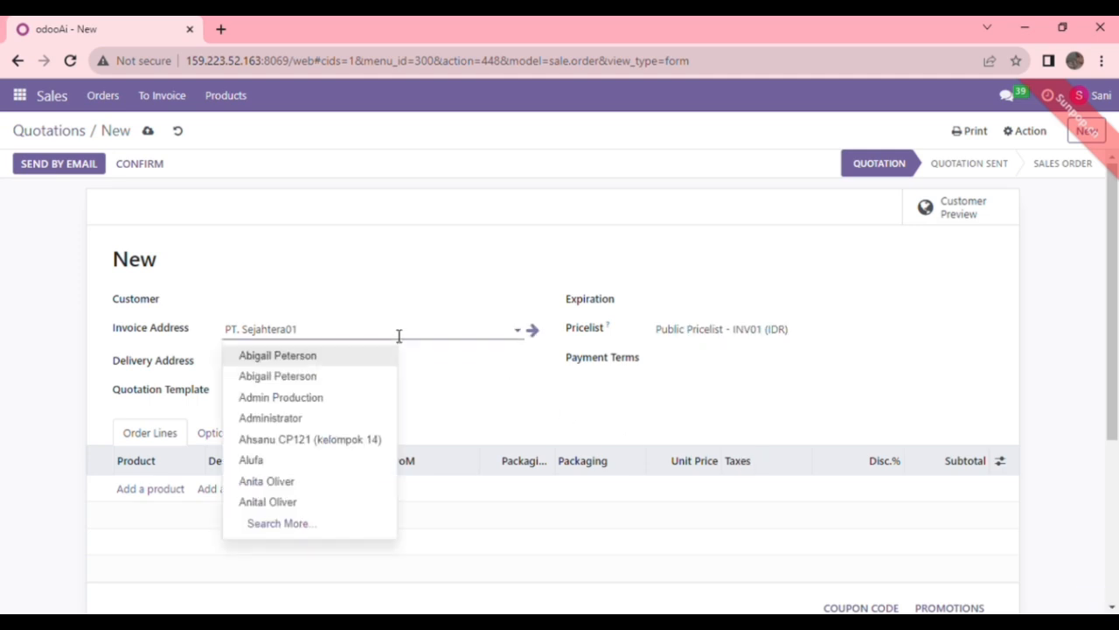
key(BackSpace)
key(BackSpace)
click(345, 356)
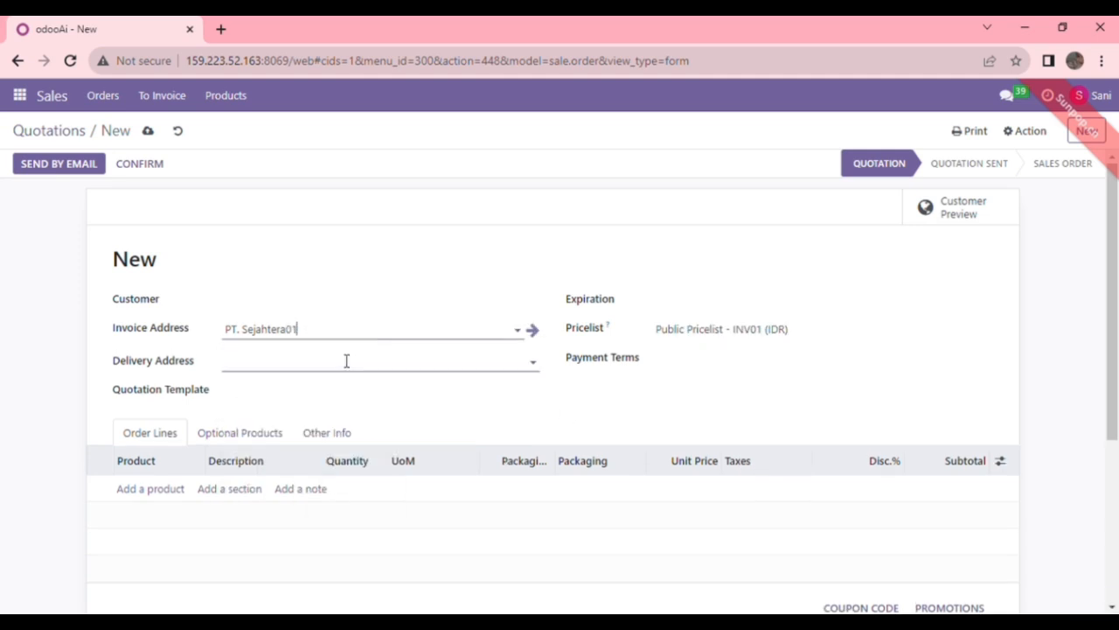
click(735, 302)
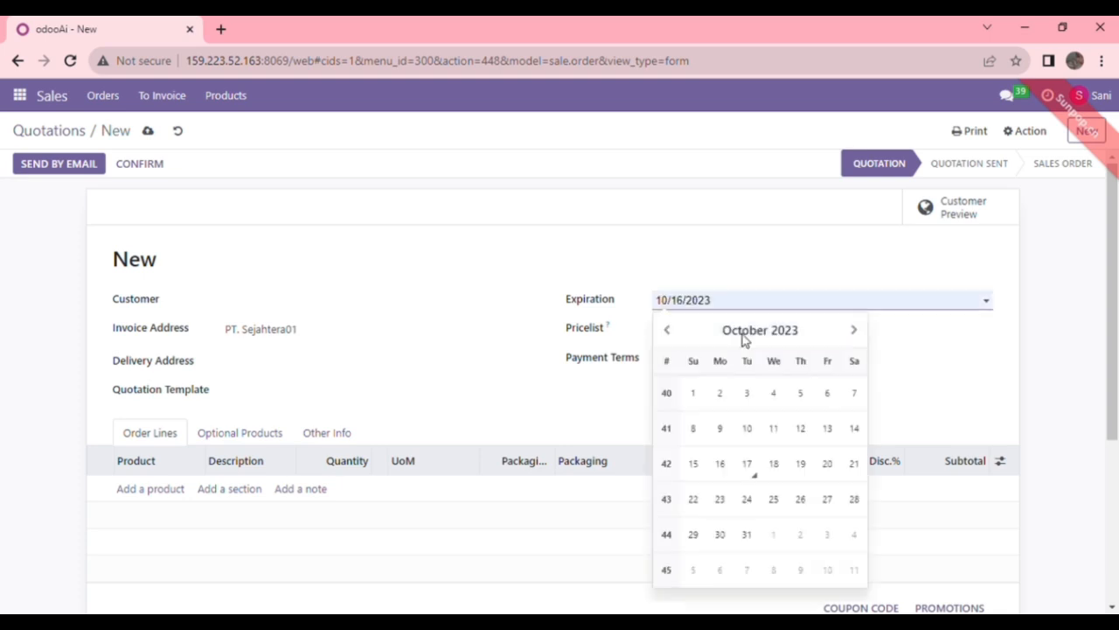
Step: Set PT. Sejahtera01 as the delivery address
click(346, 368)
text(pt)
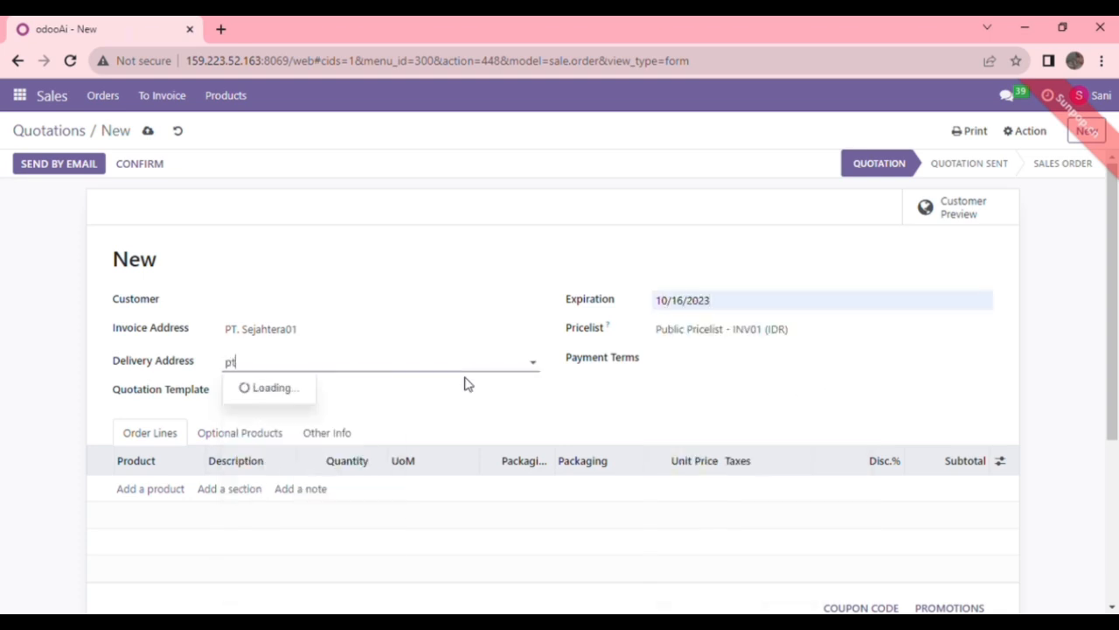
text(. sejahtera)
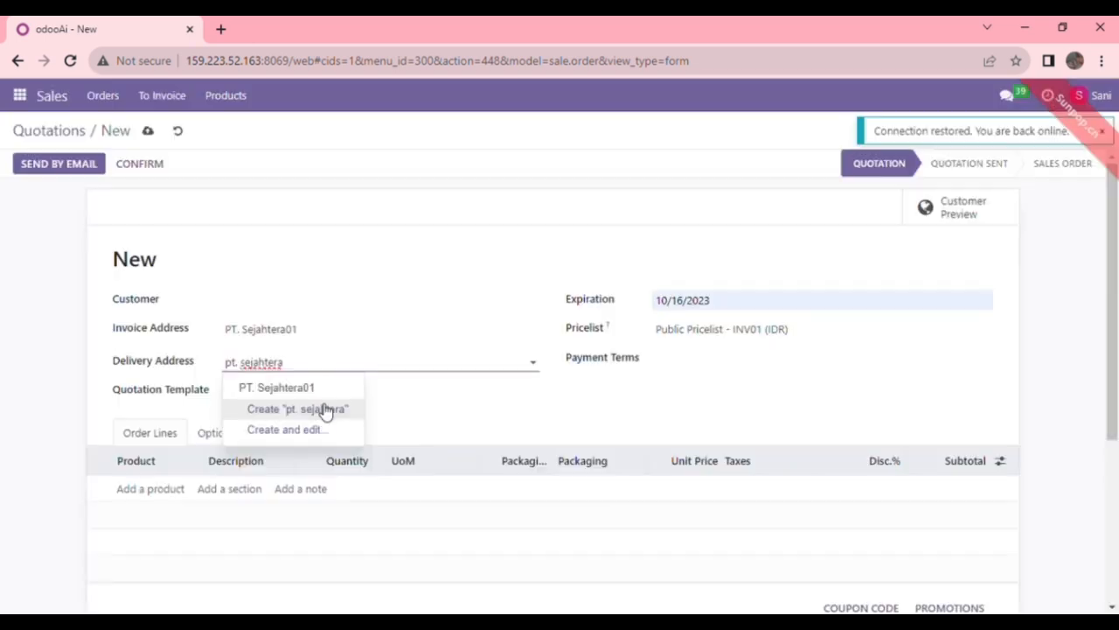
click(307, 390)
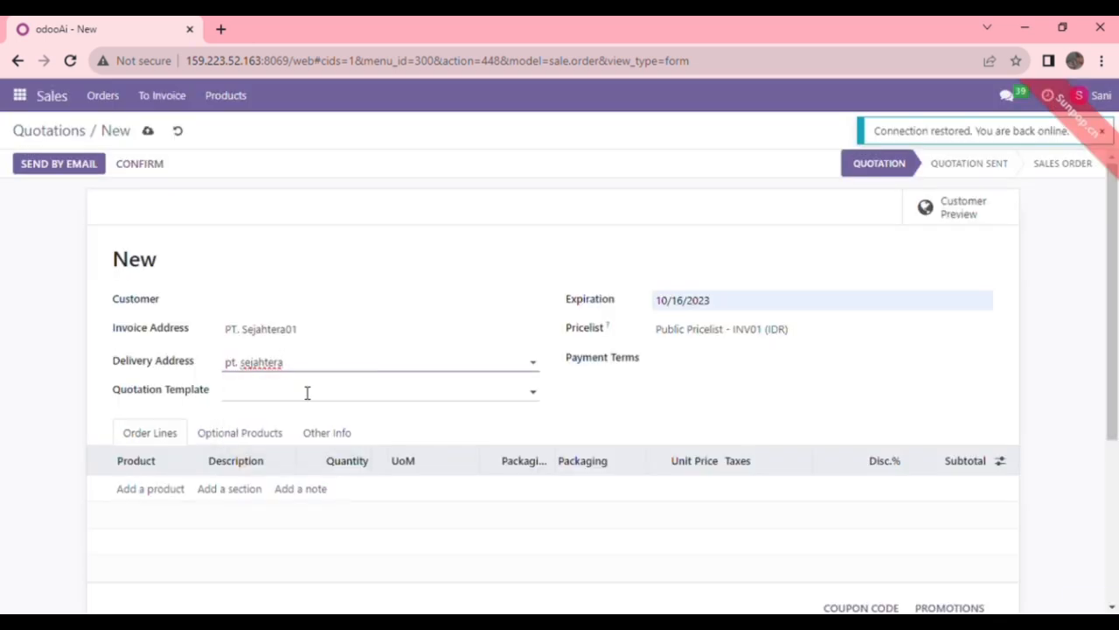
Step: Add an order line of 10 [INV01-7] Laci Tingkat at 2,000,000.00
click(184, 496)
text(laci)
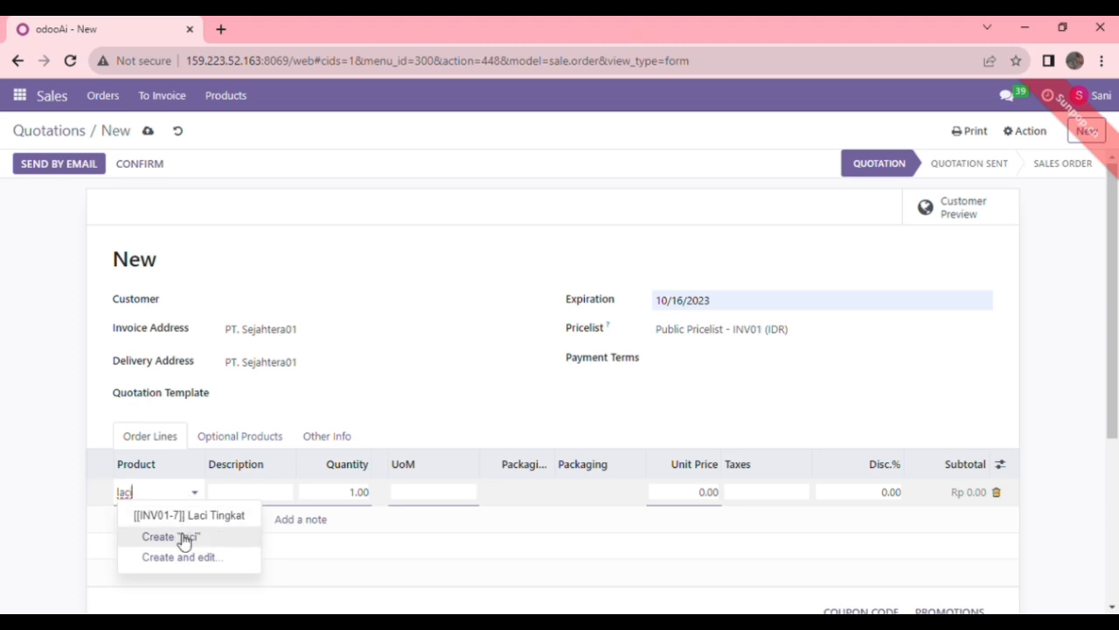
click(181, 515)
click(361, 497)
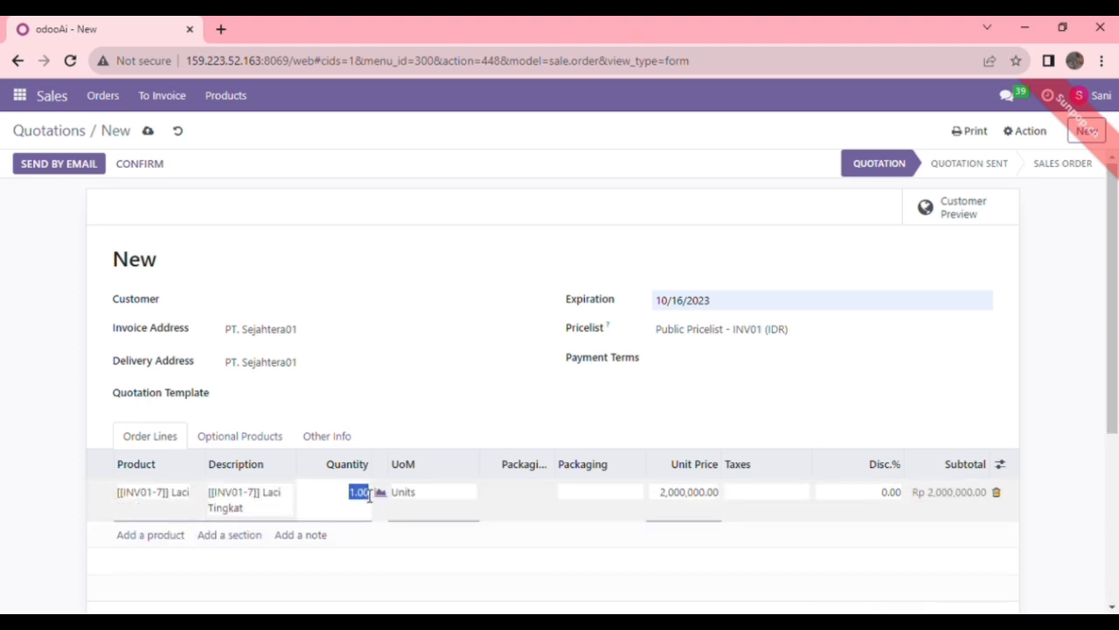
key(BackSpace)
text(10)
click(670, 495)
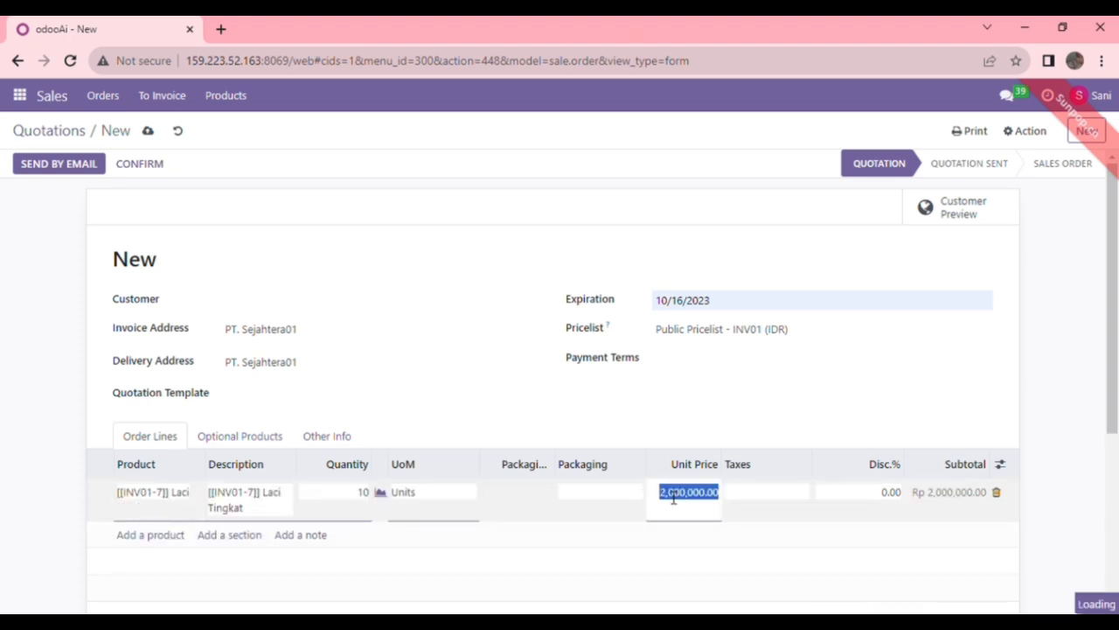
click(795, 430)
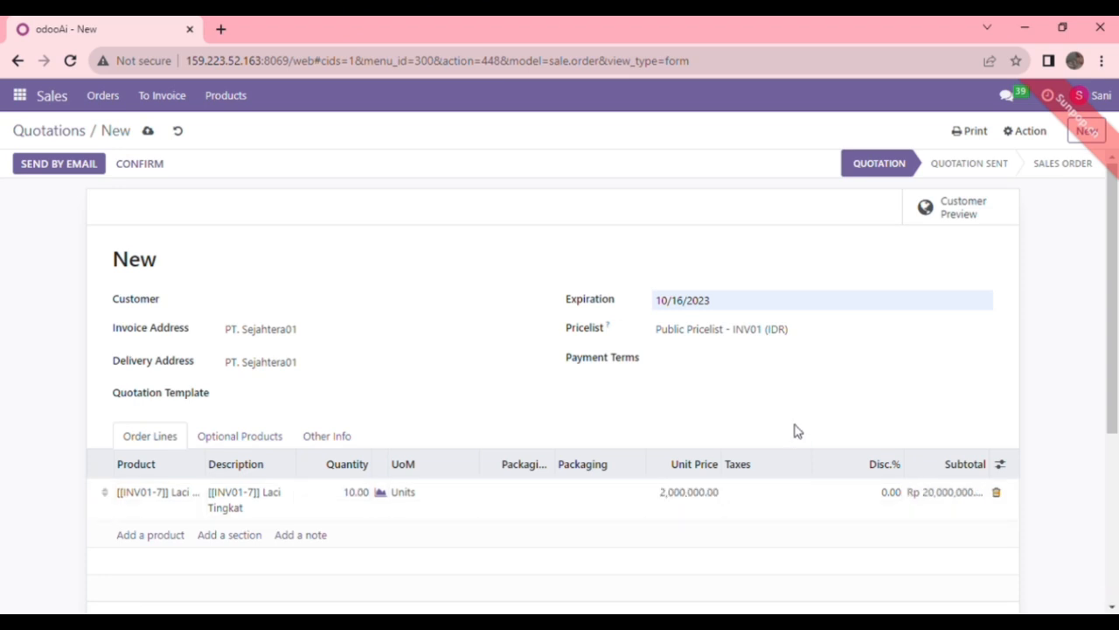
Step: Set PT. Sejahtera01 as customer, then save quotation S00216 and email it
click(92, 169)
click(270, 306)
text(pt)
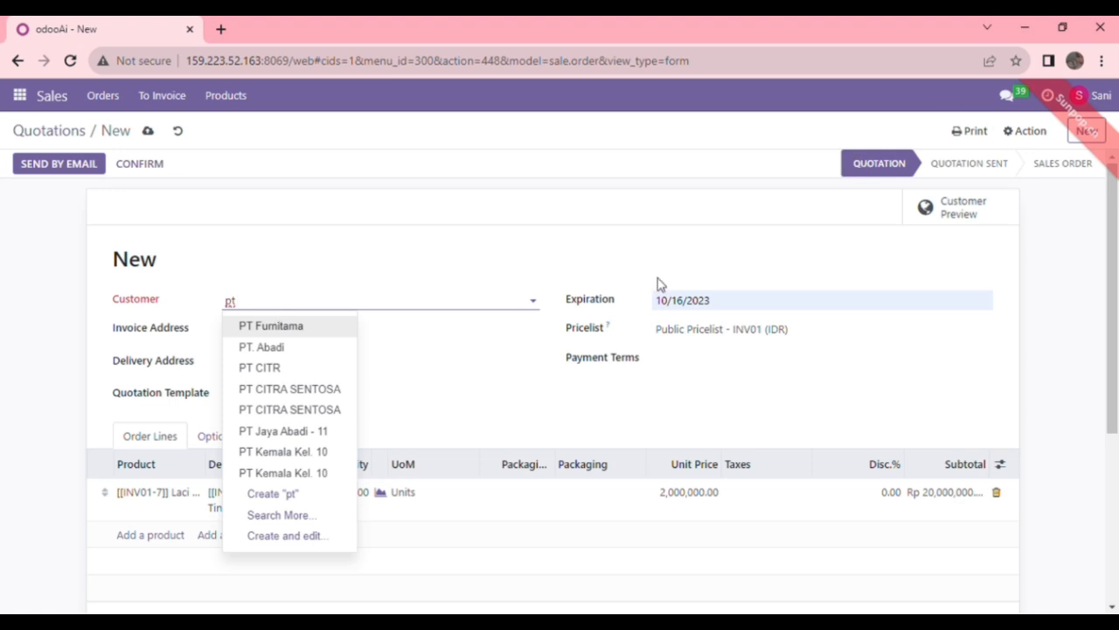
text(sejahtera)
click(248, 320)
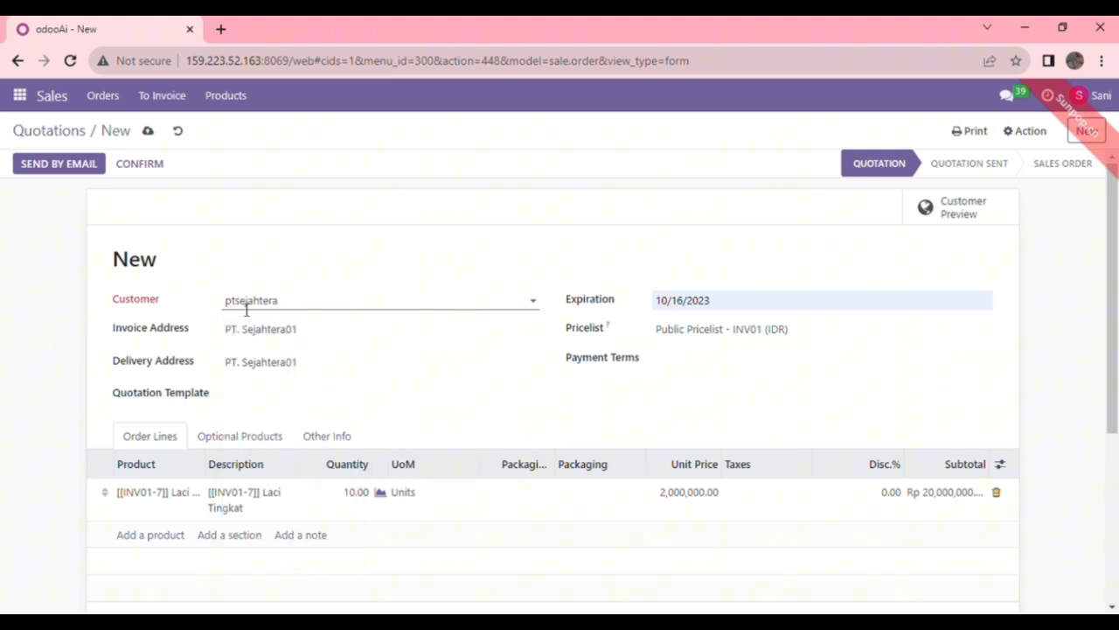
click(297, 325)
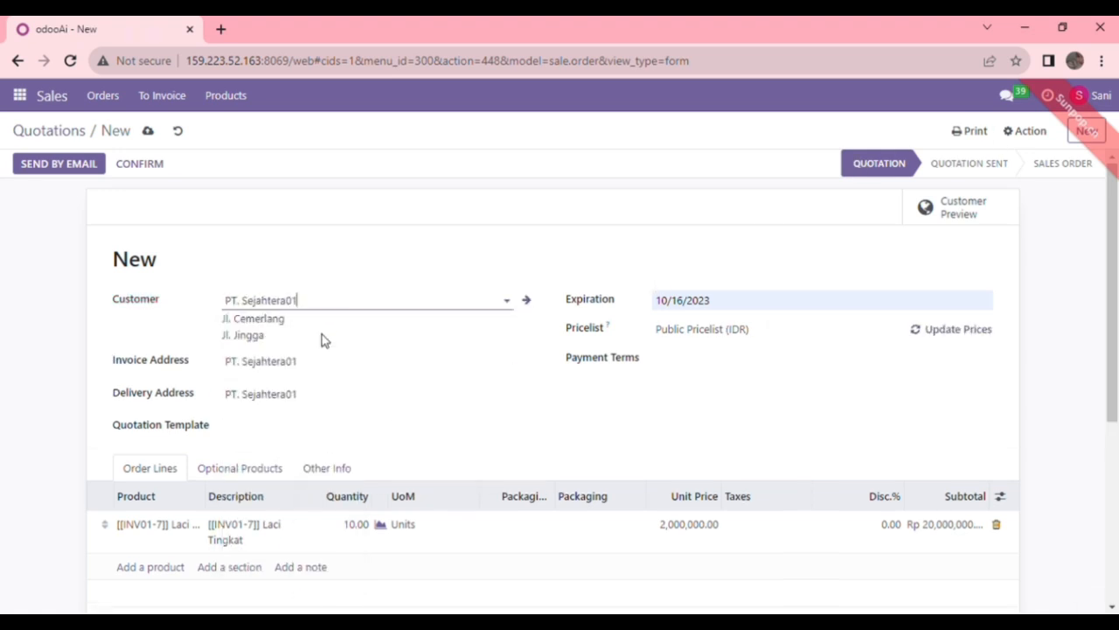
click(65, 168)
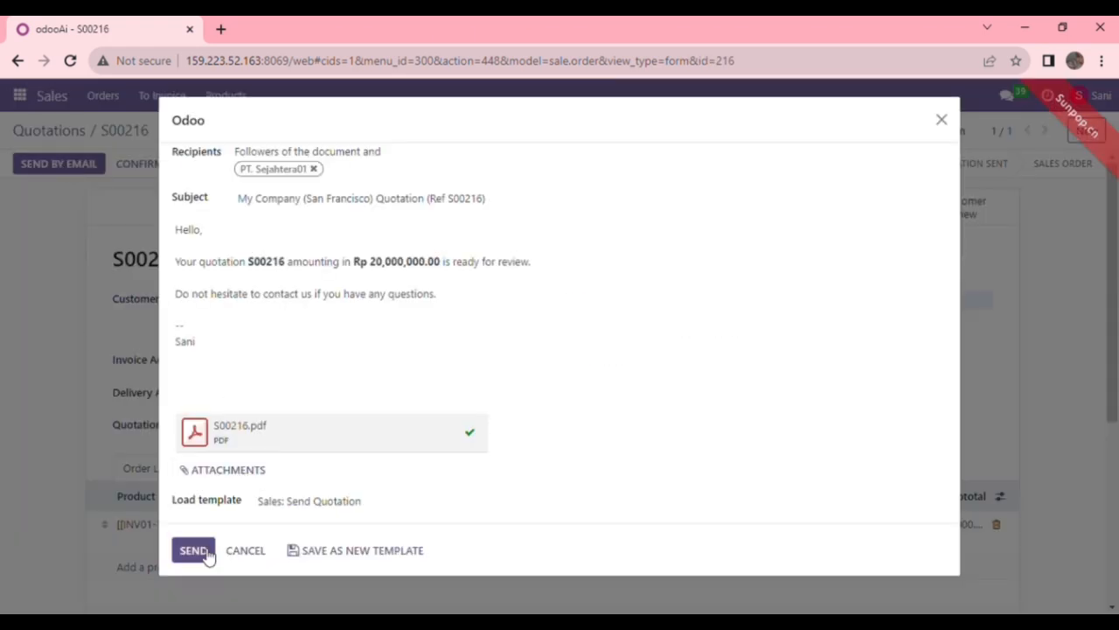
click(199, 551)
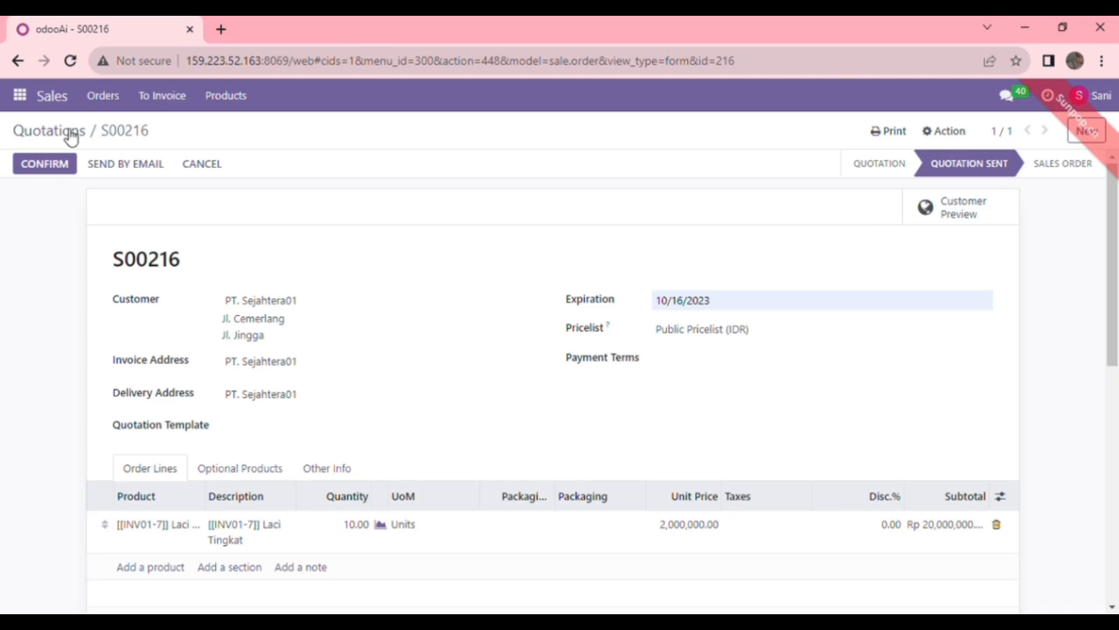
Step: Start a new quotation for PT. Narai01 on the Public Pricelist - INV01 (IDR)
click(71, 136)
click(33, 157)
text(PT. Narai)
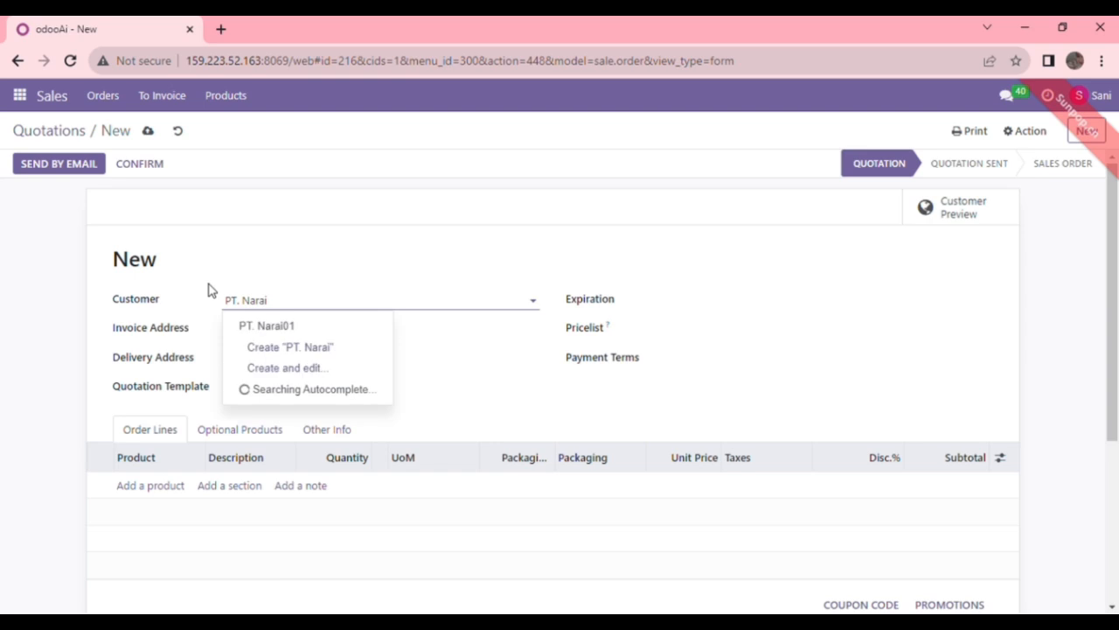
click(281, 327)
click(708, 339)
click(717, 461)
click(666, 303)
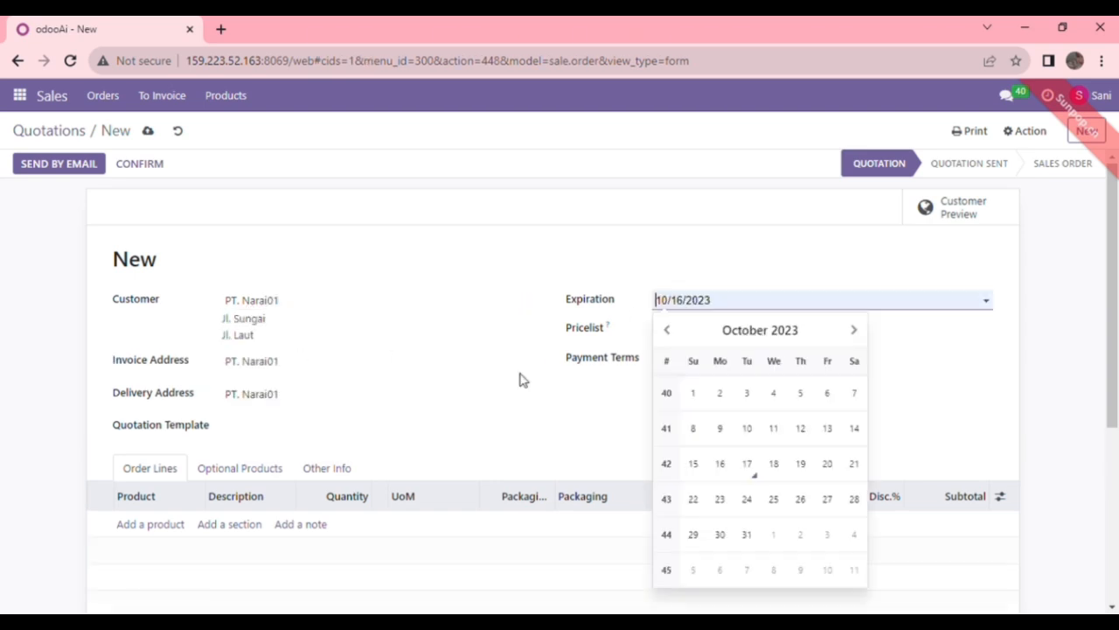
Step: Add an order line of 10 Hiasan Kayu
click(165, 529)
text(Hasan Kayu)
click(170, 543)
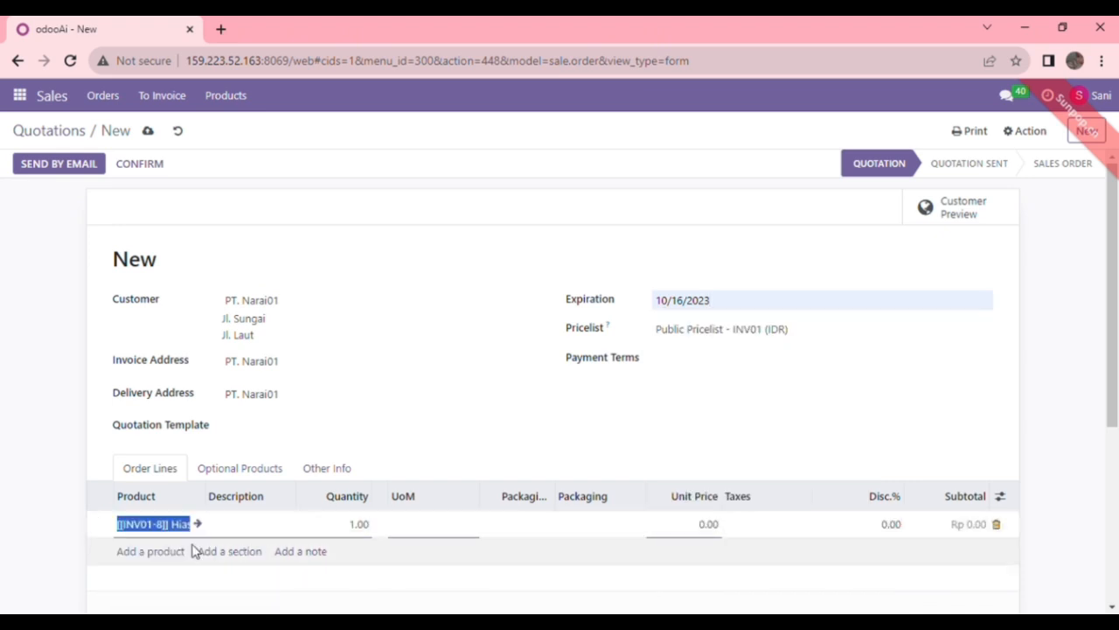
click(367, 526)
text(10)
click(379, 338)
Step: Email quotation S00217 to the customer and return to the quotations list
click(77, 166)
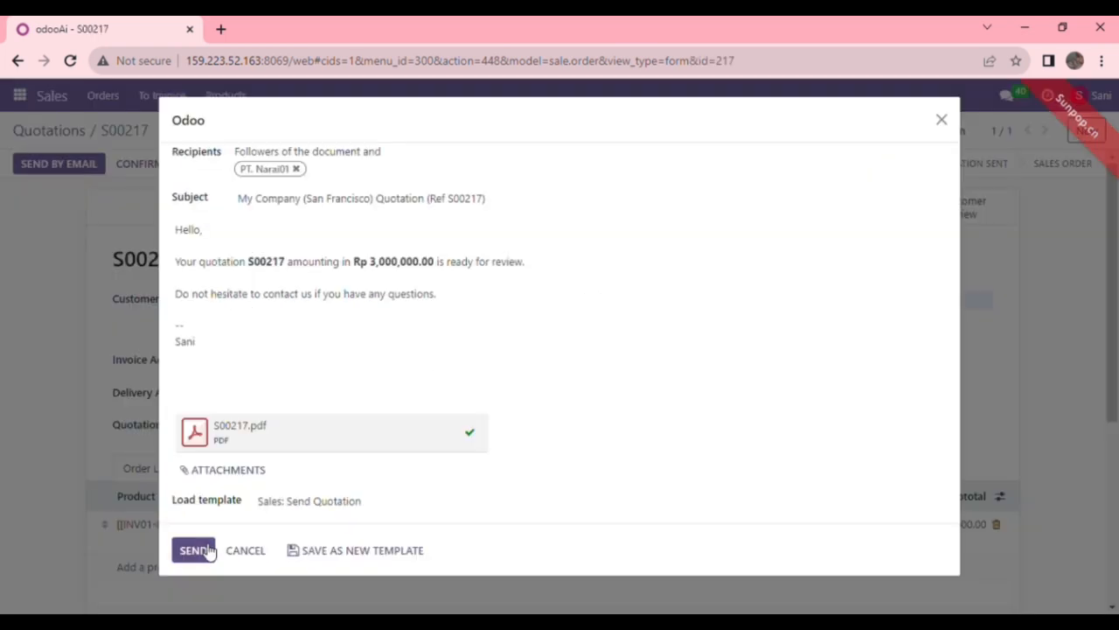
click(194, 550)
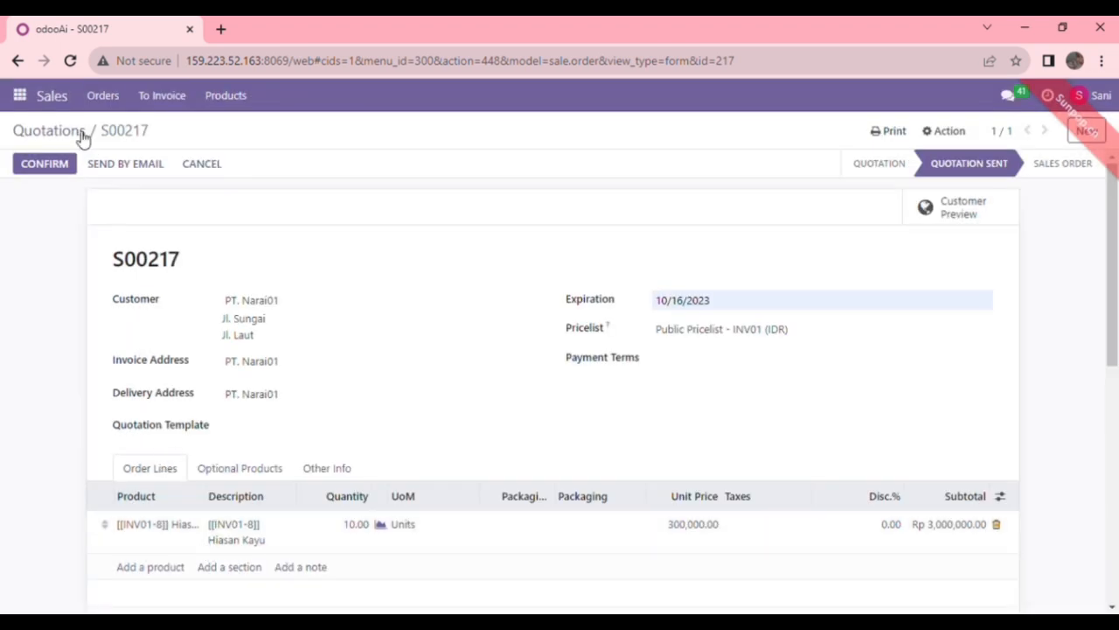
click(81, 133)
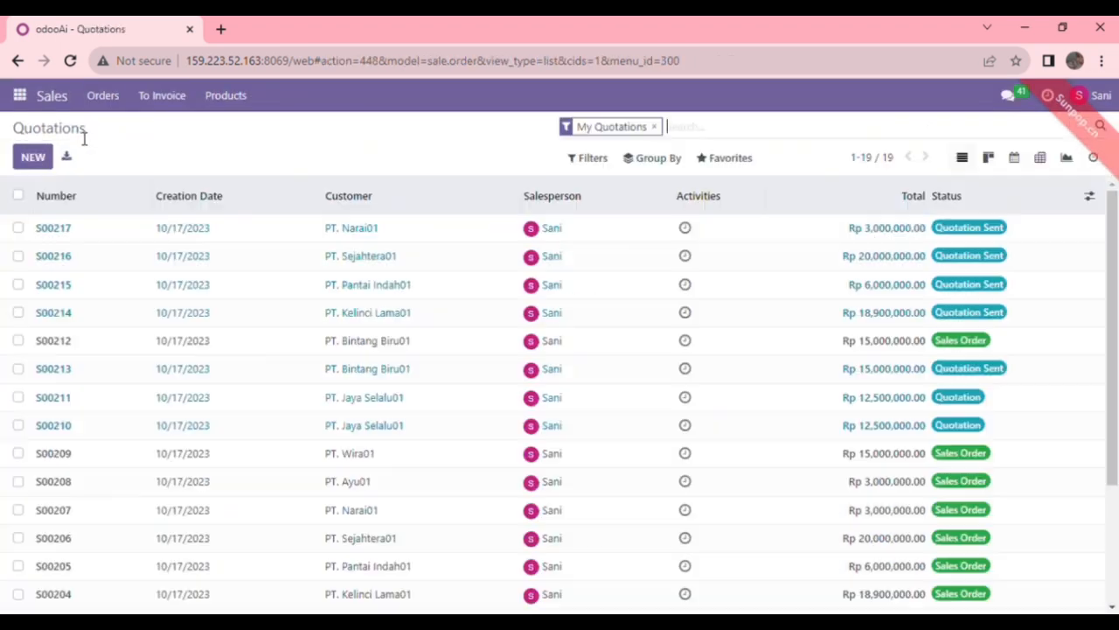
Step: Start a new quotation for PT. Narai01 on the Public Pricelist - INV01 (IDR)
click(35, 159)
text(PT. Narai)
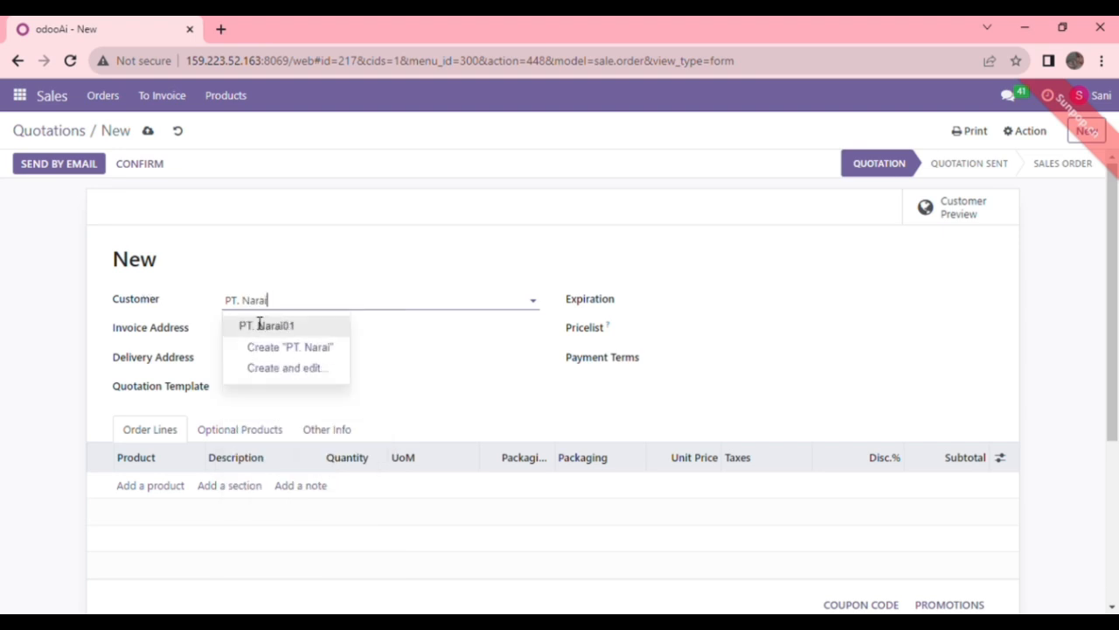
click(267, 325)
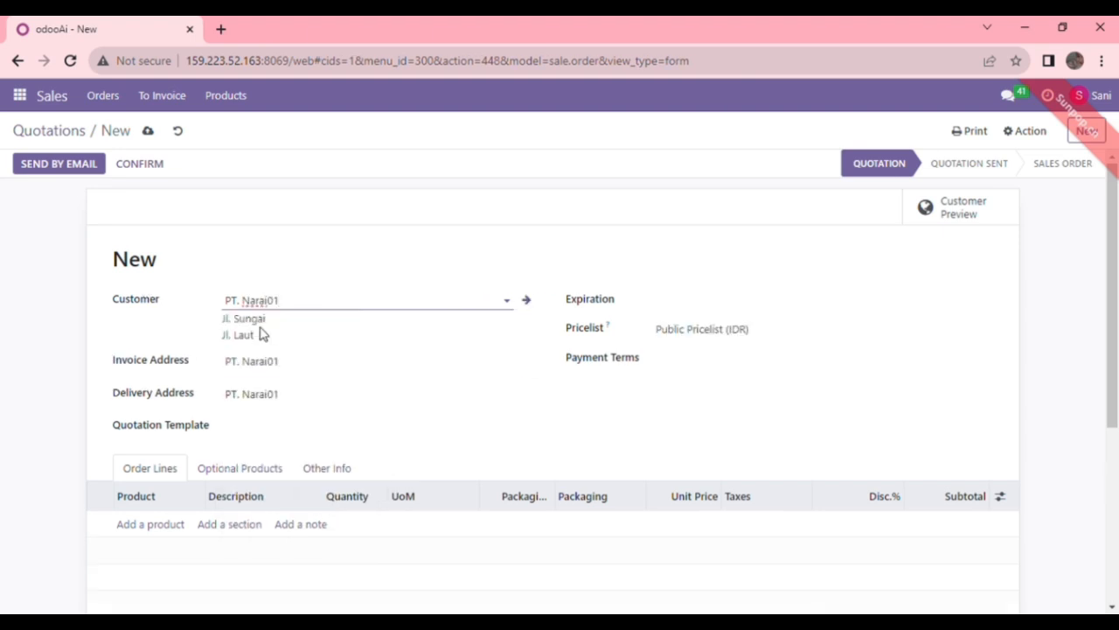
click(697, 329)
click(715, 460)
click(726, 308)
click(175, 527)
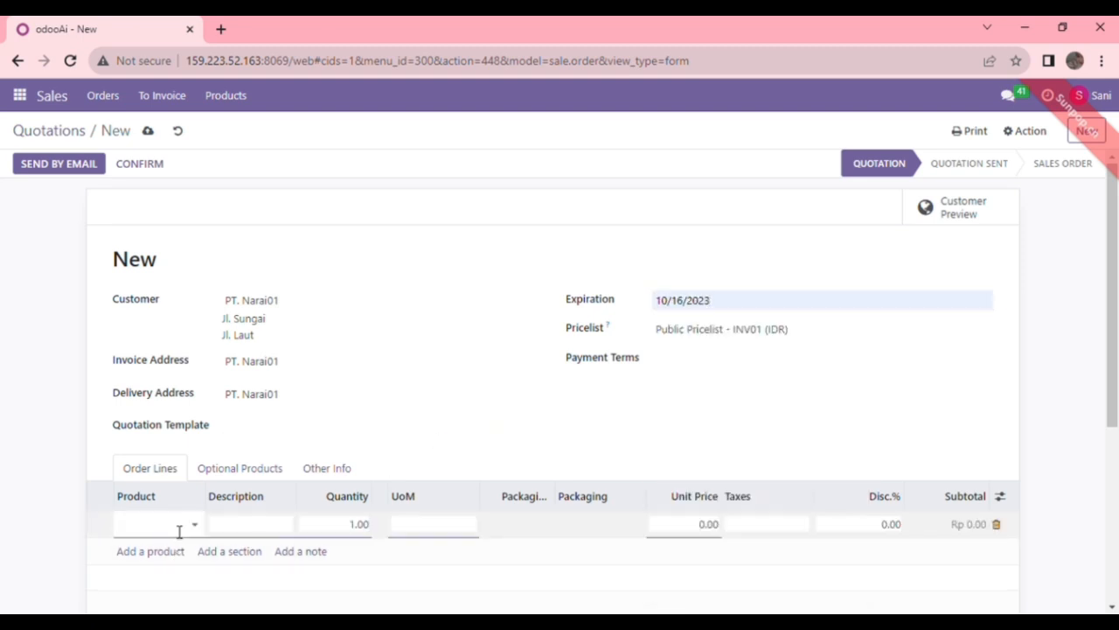
Step: Change the quotation's customer to PT. Ayu01
click(300, 306)
key(BackSpace)
key(BackSpace)
key(BackSpace)
key(BackSpace)
key(BackSpace)
key(BackSpace)
key(BackSpace)
text(Ayu)
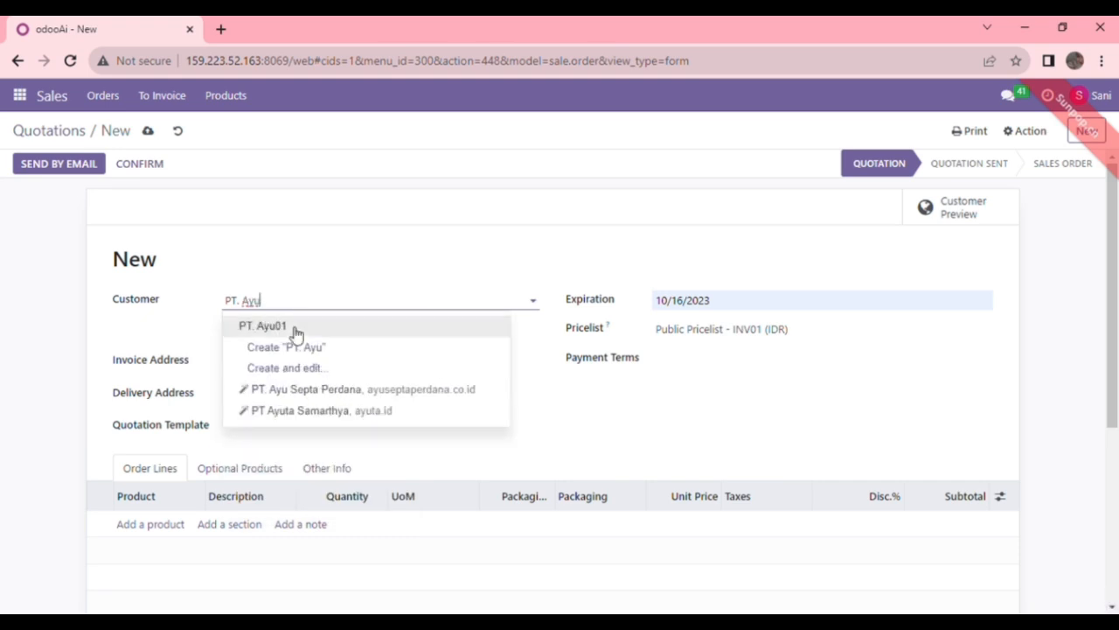
click(296, 334)
Step: Add a line of 5 Gantungan Lampu at a unit price of 600,000
click(175, 525)
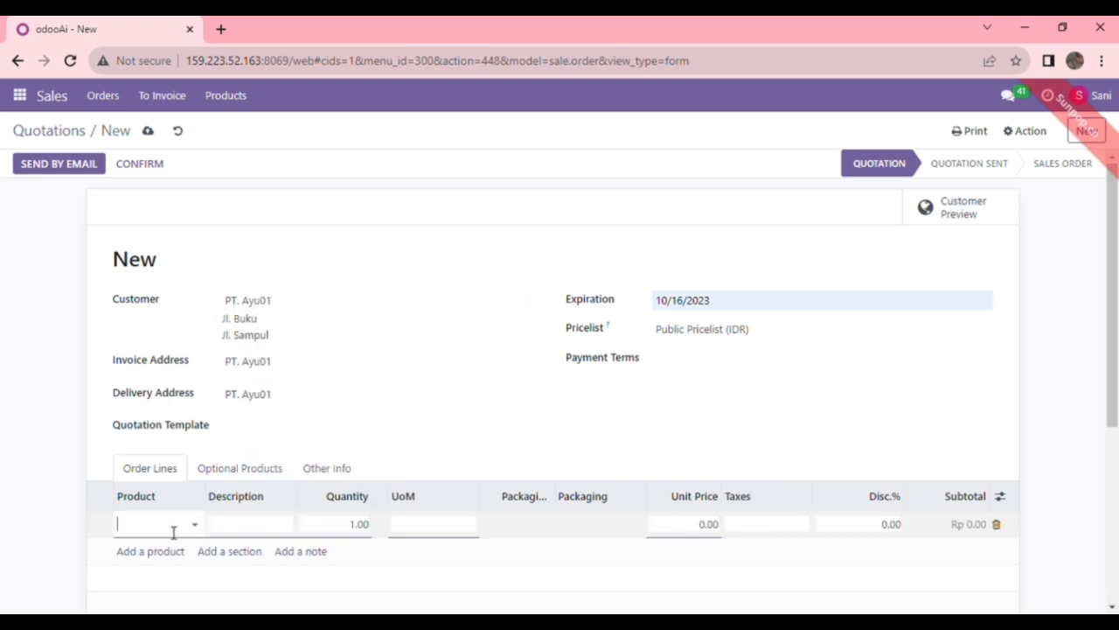
text(h)
key(BackSpace)
text(gantungan)
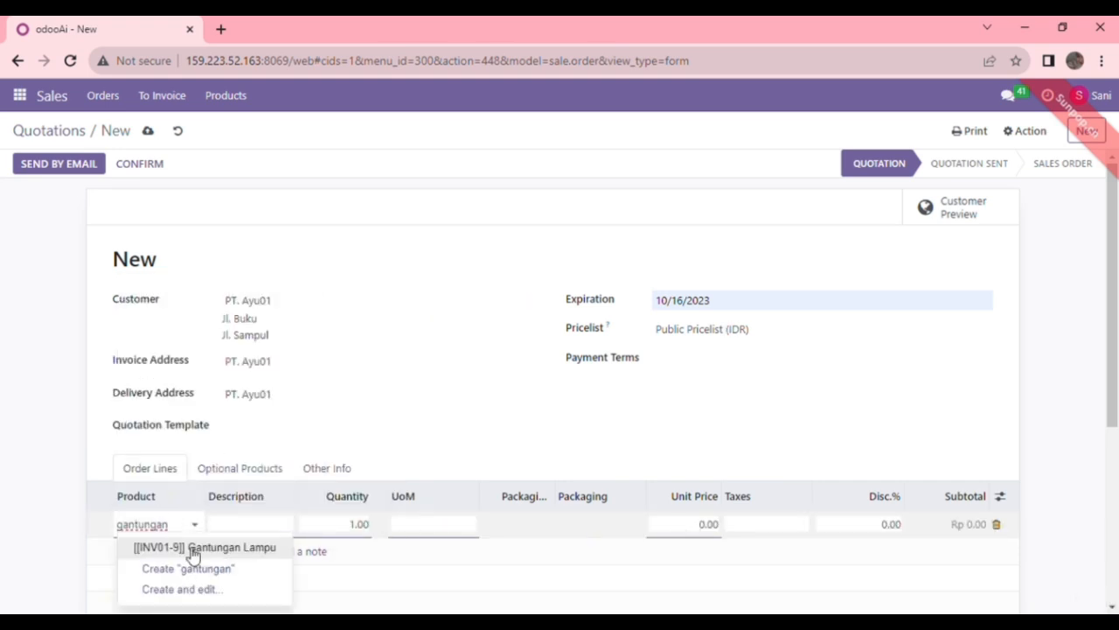
click(354, 529)
text(5)
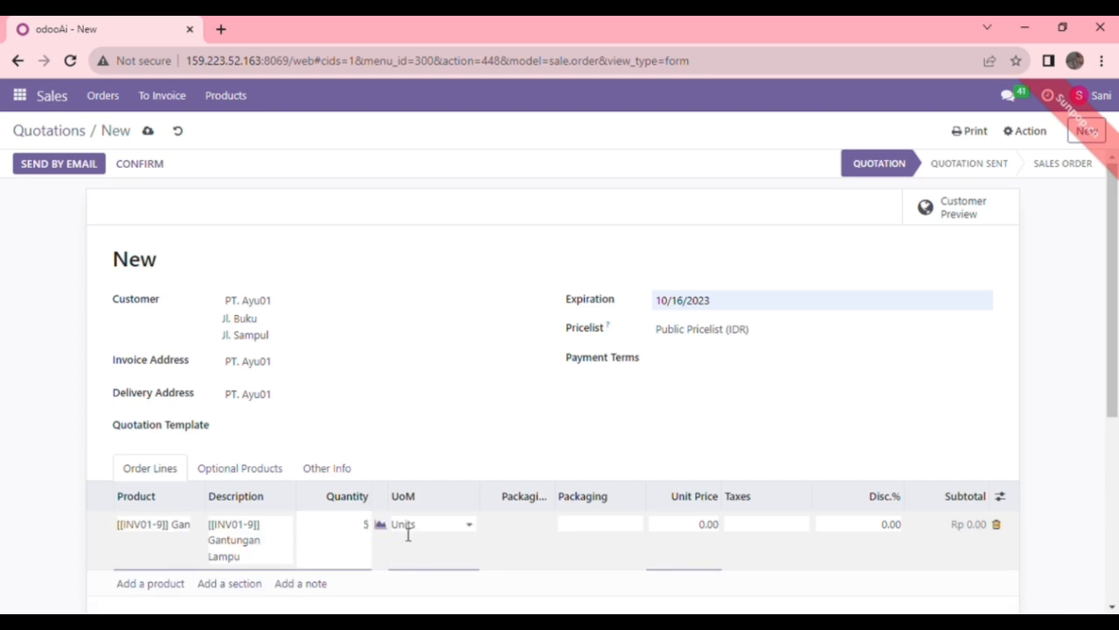
click(704, 527)
text(600000)
click(772, 461)
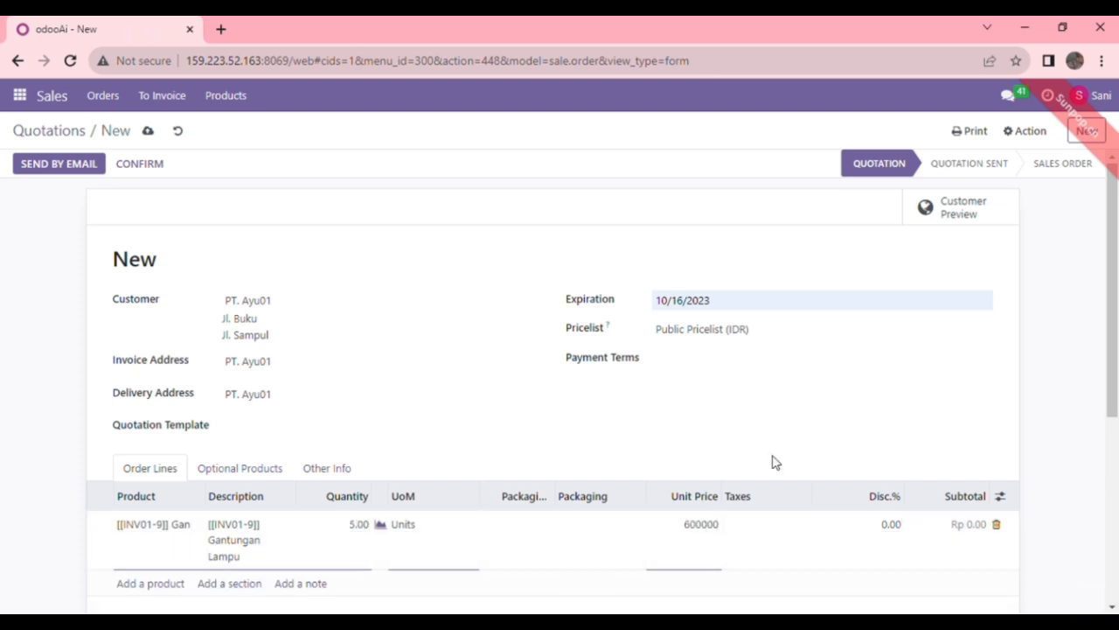
Step: Email quotation S00218 to the customer and return to the quotations list
click(60, 165)
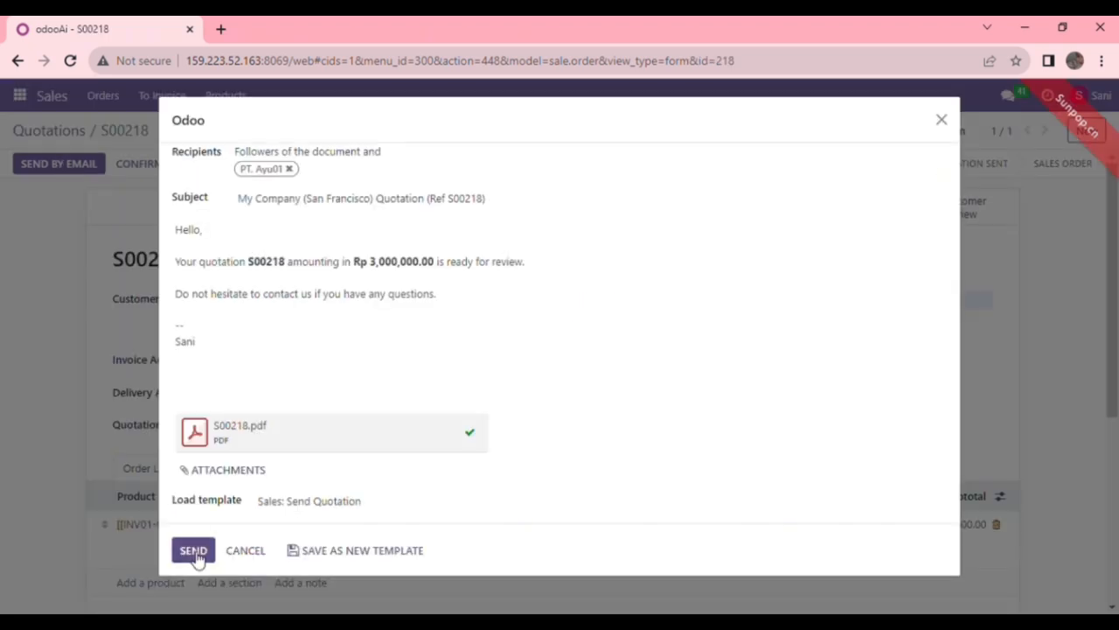
click(194, 551)
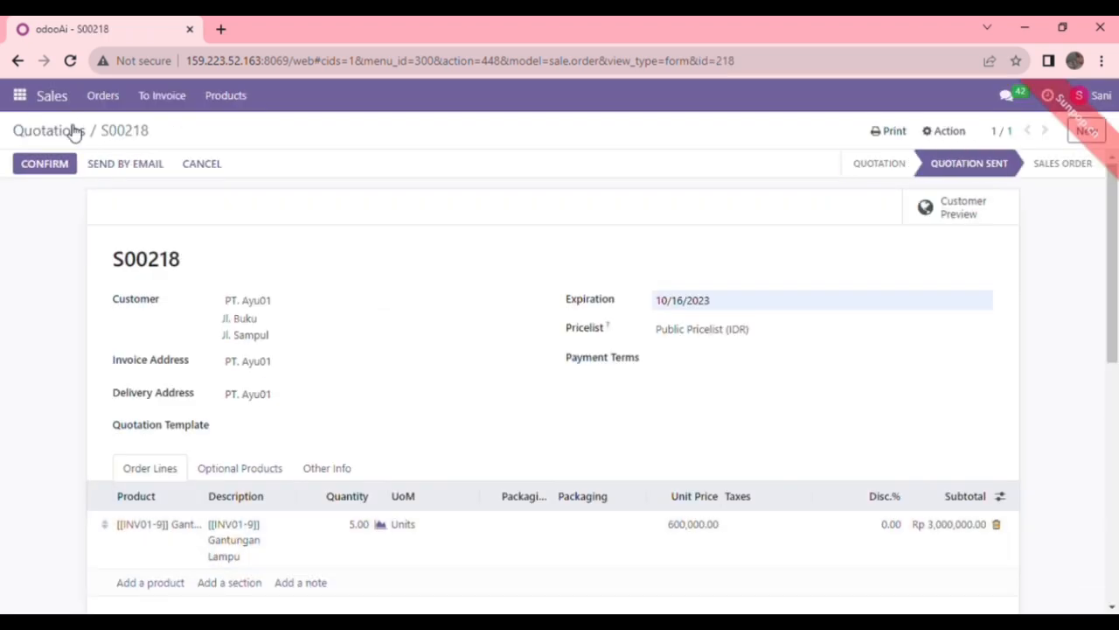
click(75, 131)
Step: Start a quotation for PT. Wira01 on the INV01 pricelist with a Kursi Rapat line
click(41, 157)
text(pt. wira)
click(289, 326)
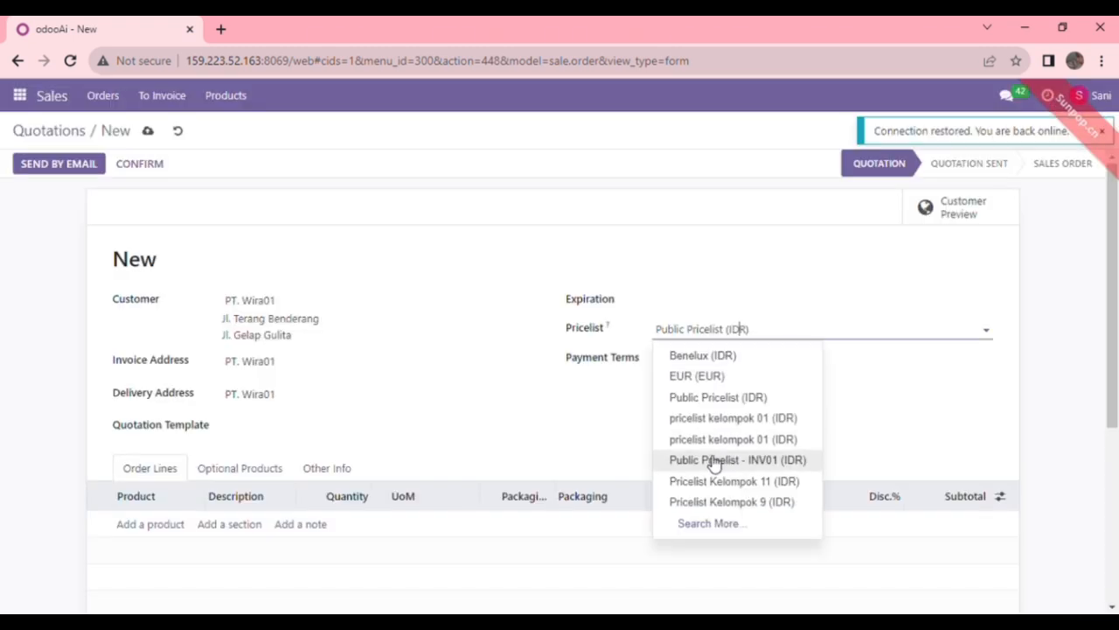
click(712, 461)
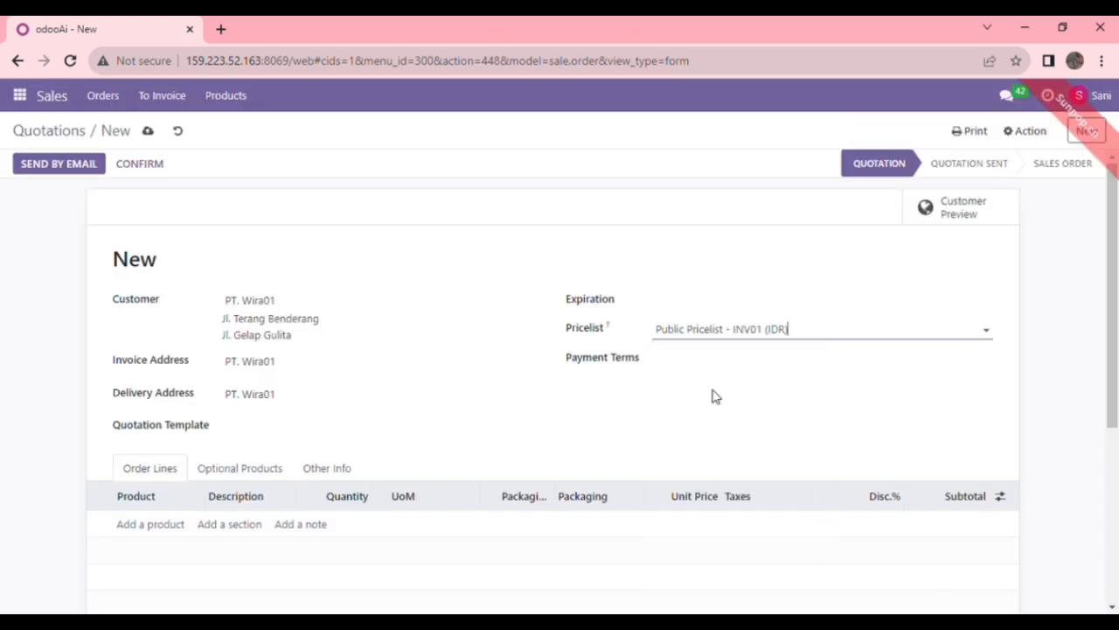
click(177, 531)
text(kursi rapat)
key(Return)
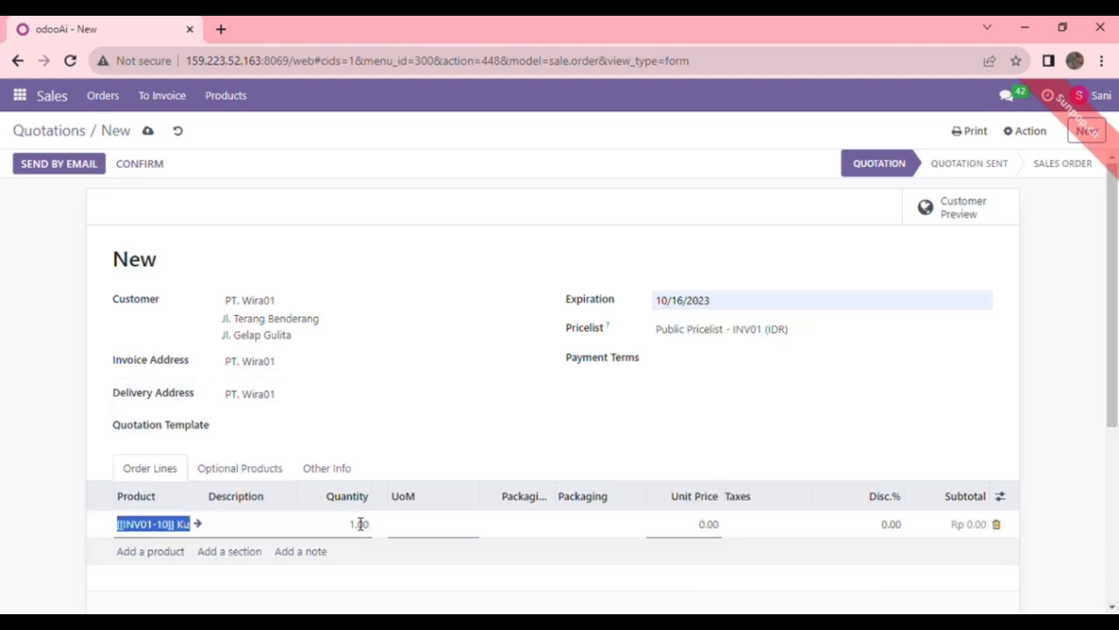
Step: Set the line quantity to 10 and email quotation S00219 to the customer
click(360, 523)
text(10)
click(702, 452)
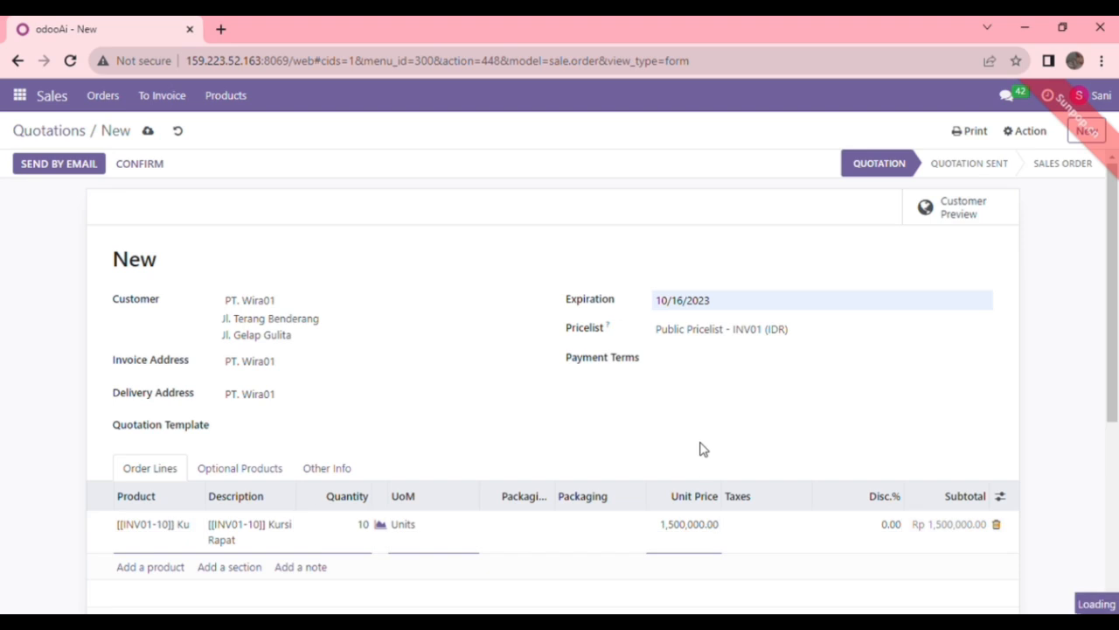
click(79, 166)
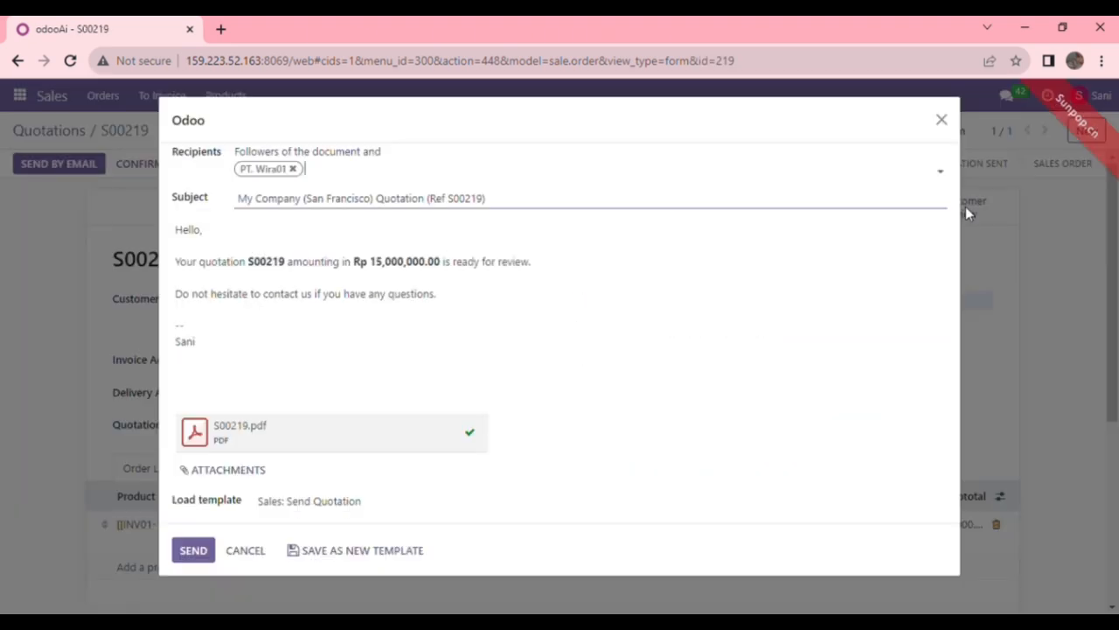
click(193, 552)
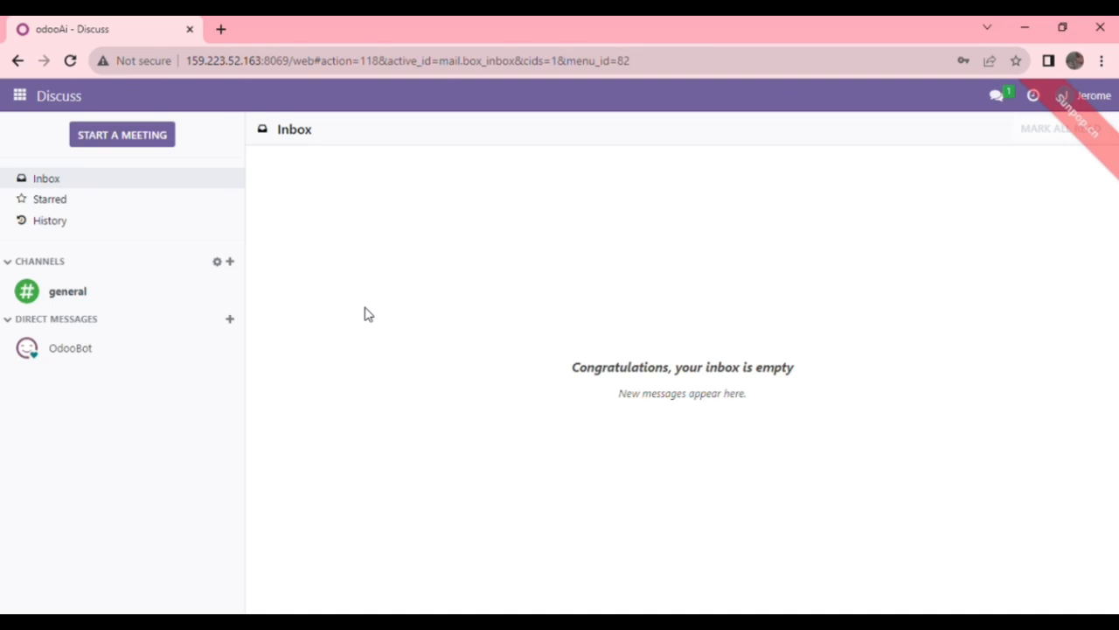
Step: Open the Sales app and drop the My Quotations filter to list all 117 quotations
click(21, 96)
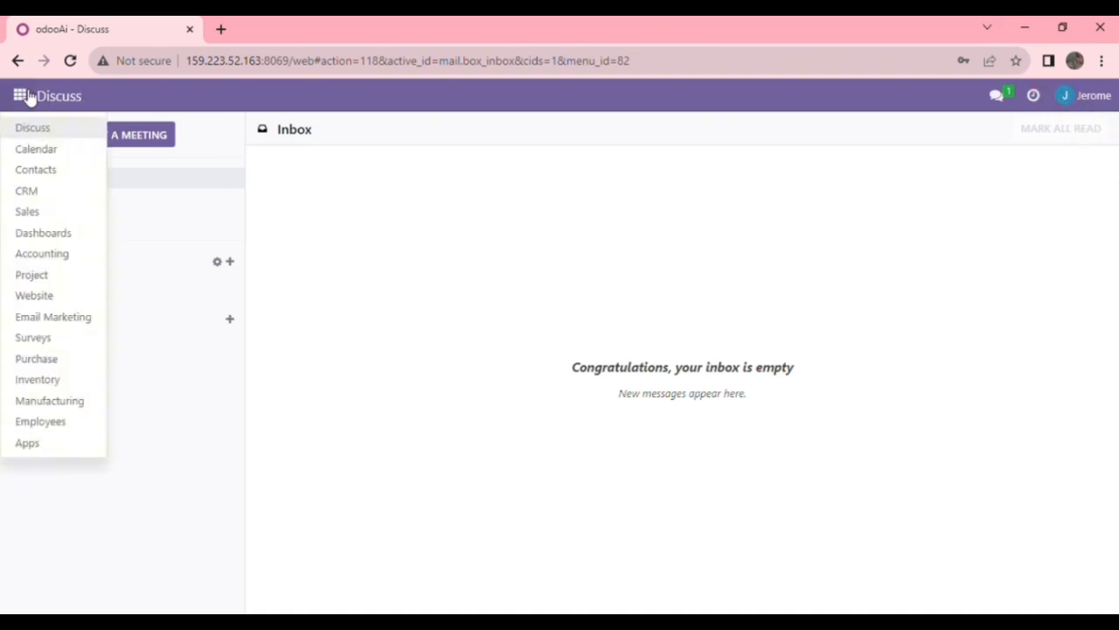
click(32, 213)
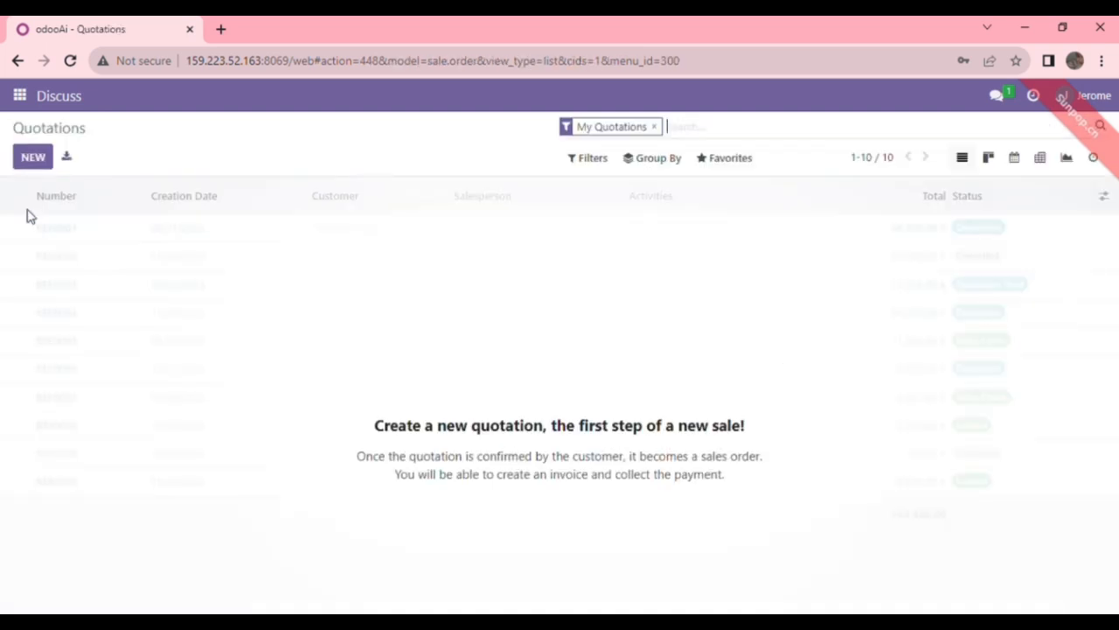
click(659, 129)
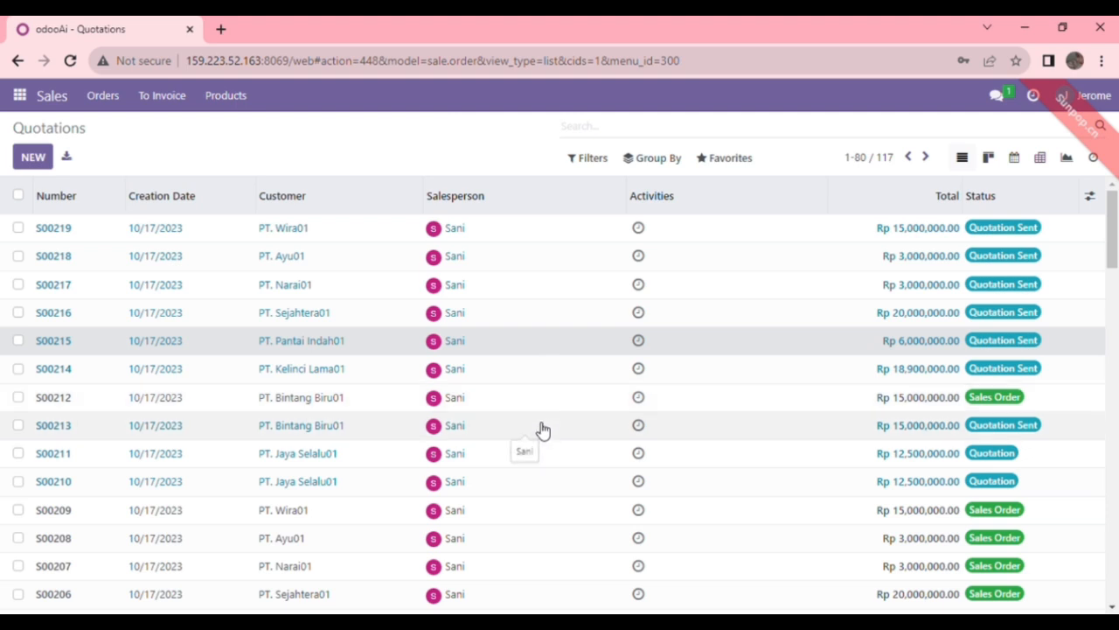
Step: Confirm quotations S00215, S00214 and S00213 as sales orders
click(543, 429)
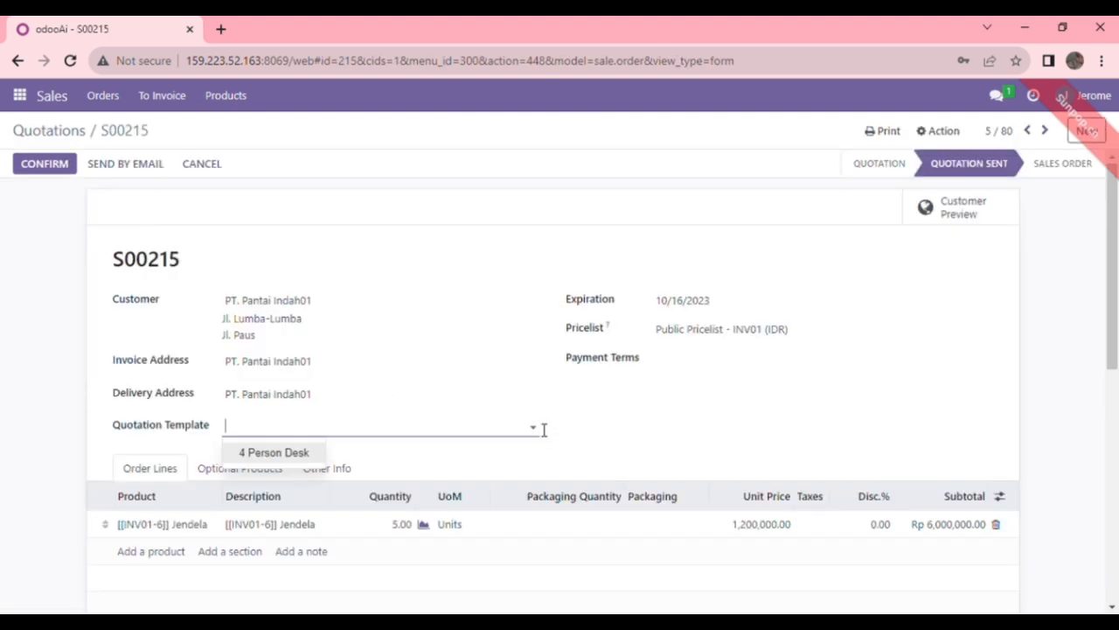
click(60, 169)
click(55, 168)
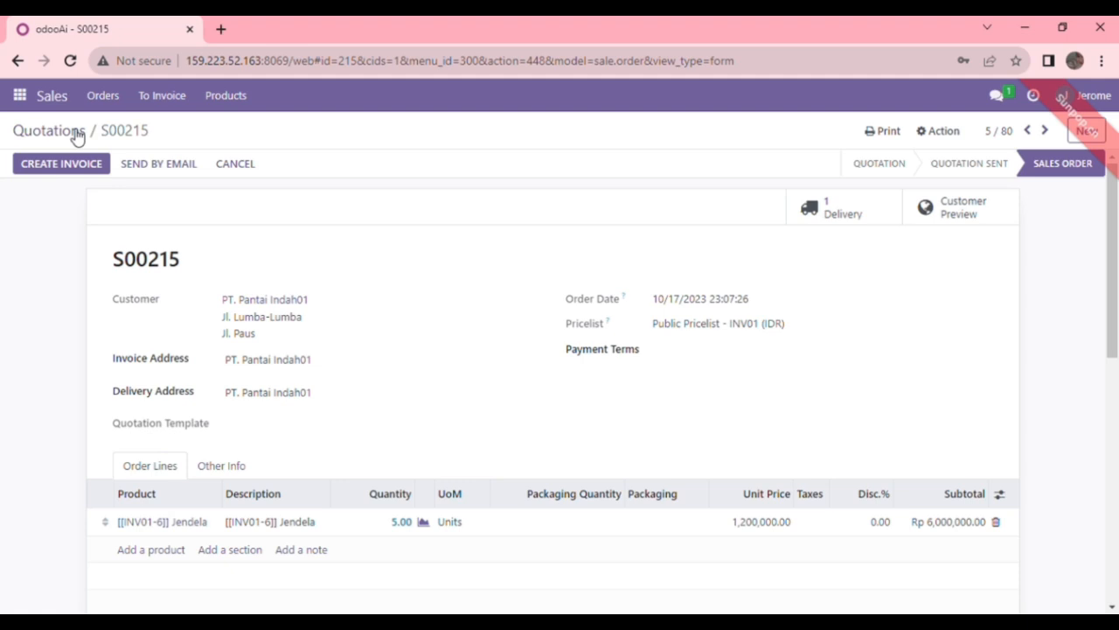
click(88, 131)
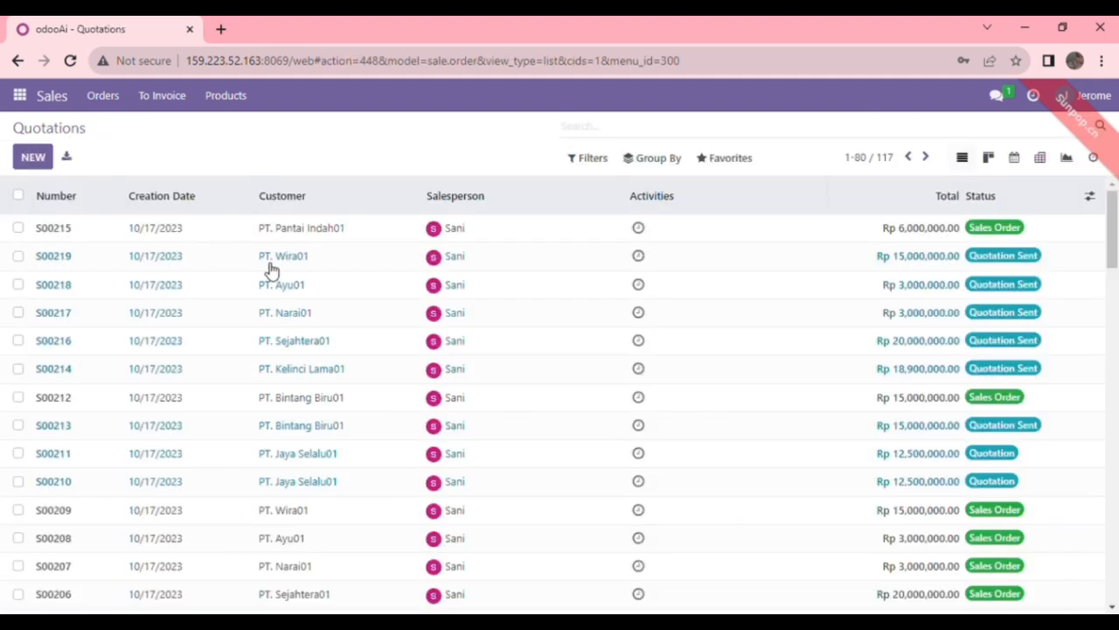
click(562, 375)
click(56, 168)
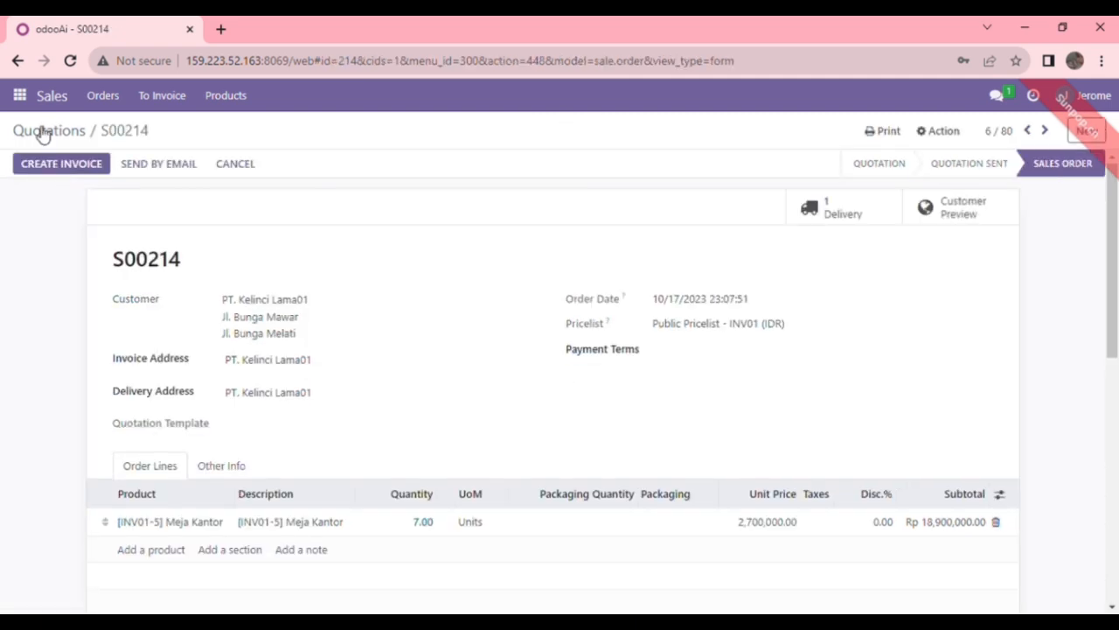
click(44, 132)
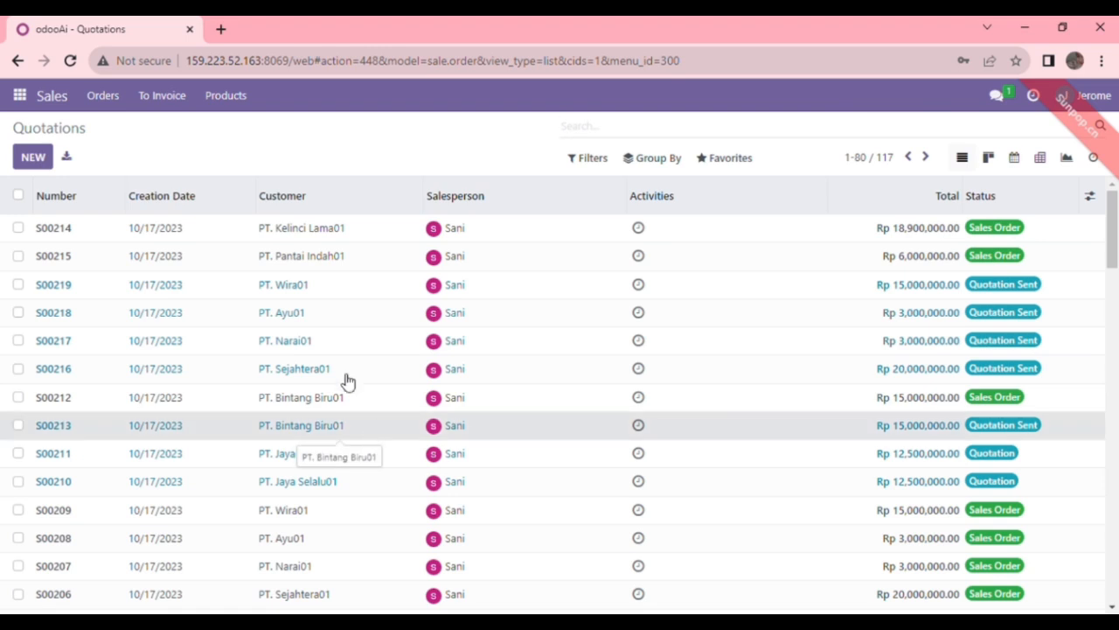
click(332, 425)
click(40, 168)
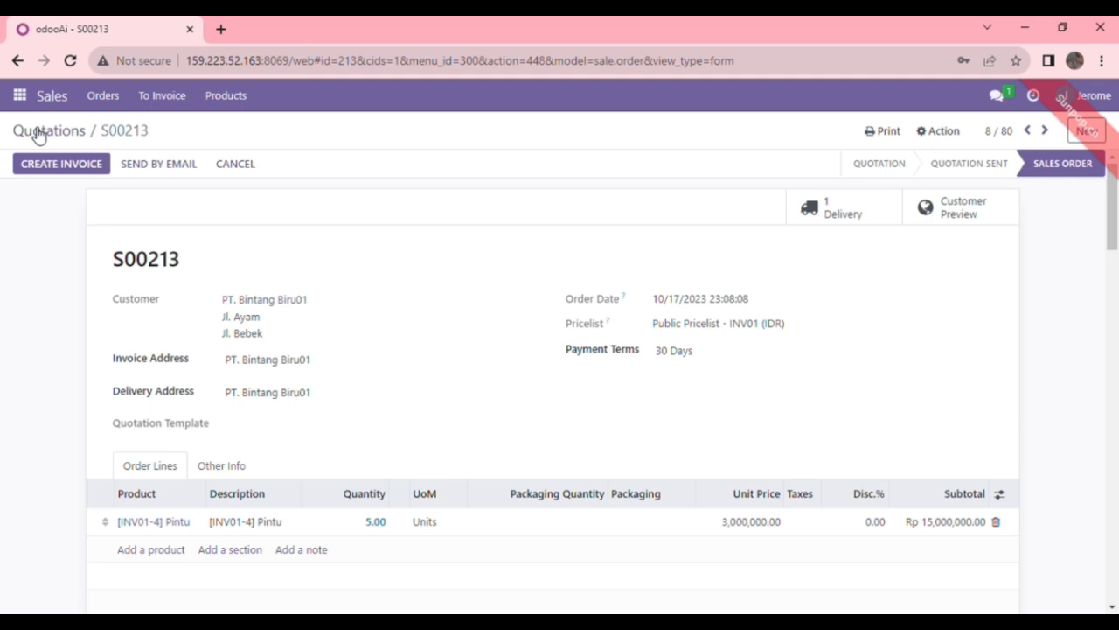
click(38, 132)
Step: Confirm quotations S00216, S00217 and S00218 as sales orders
click(482, 397)
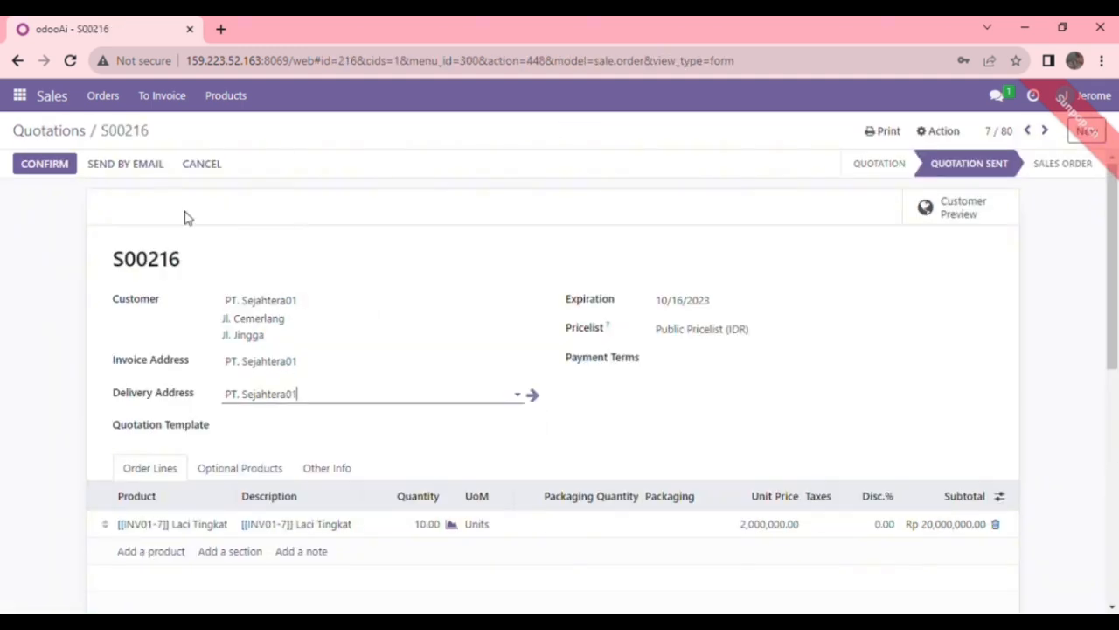
click(54, 167)
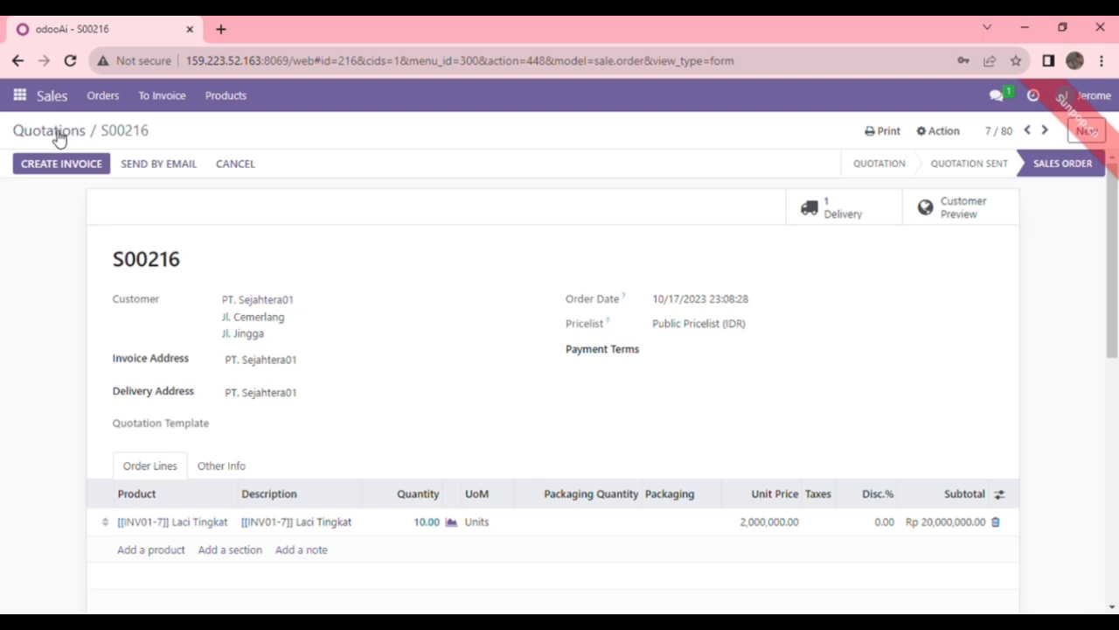
click(58, 132)
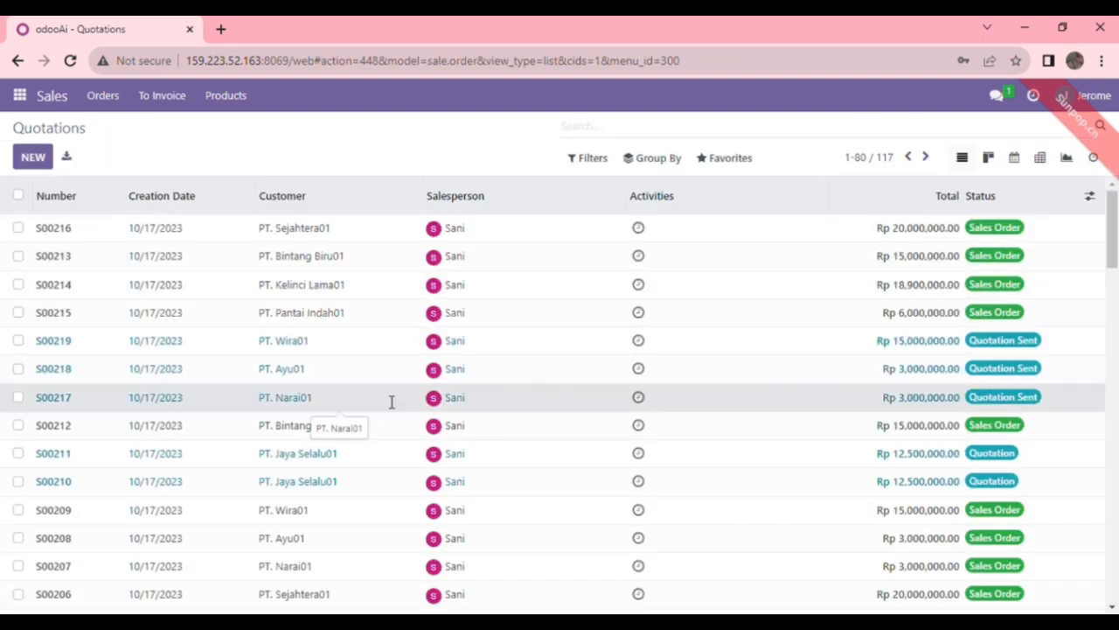
click(390, 400)
click(56, 165)
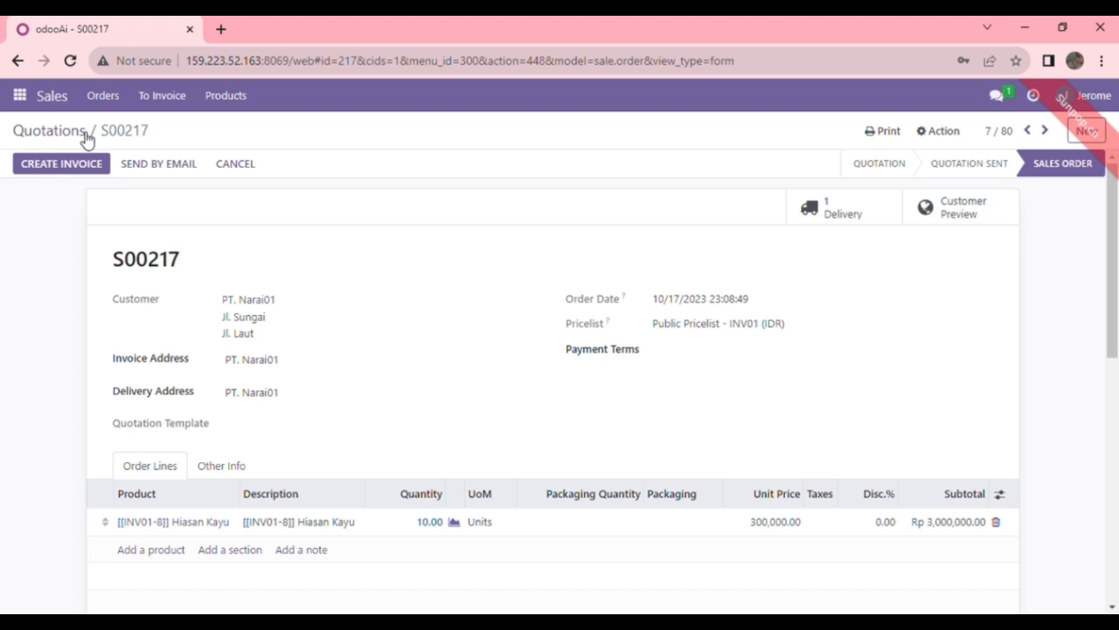
click(88, 136)
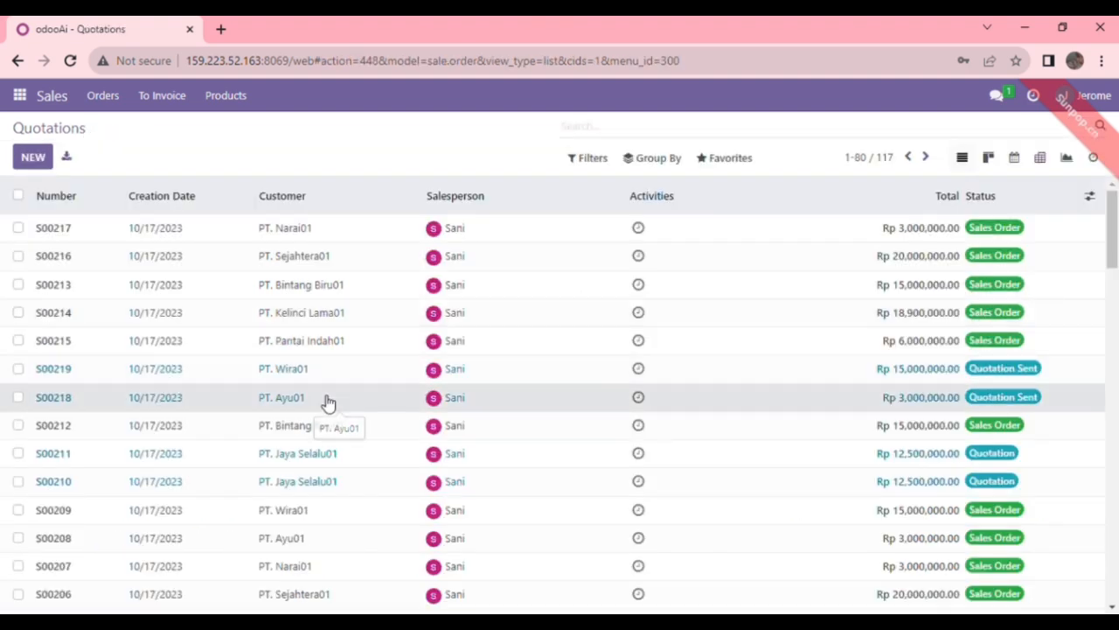
click(328, 401)
click(68, 165)
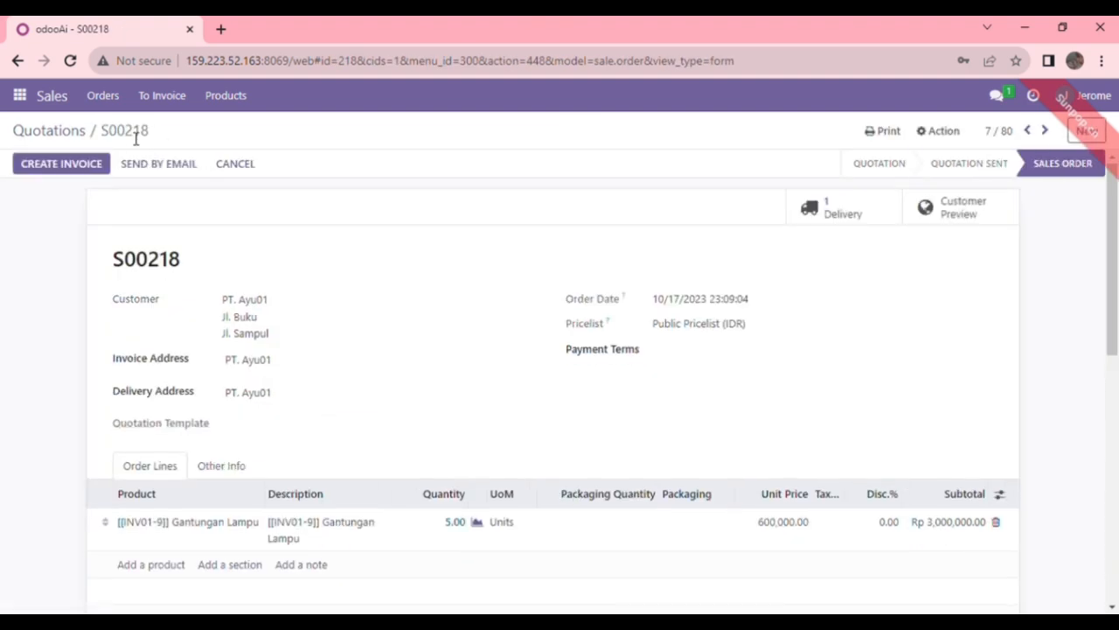
click(80, 133)
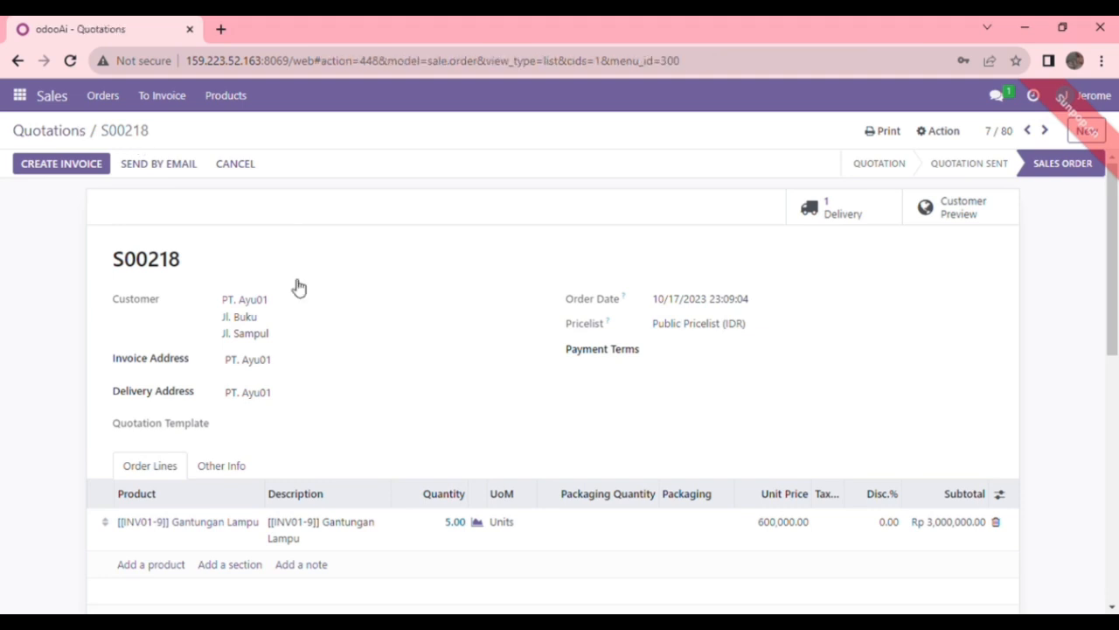
Step: Open quotation S00219, then log in with the other user's credentials
click(315, 397)
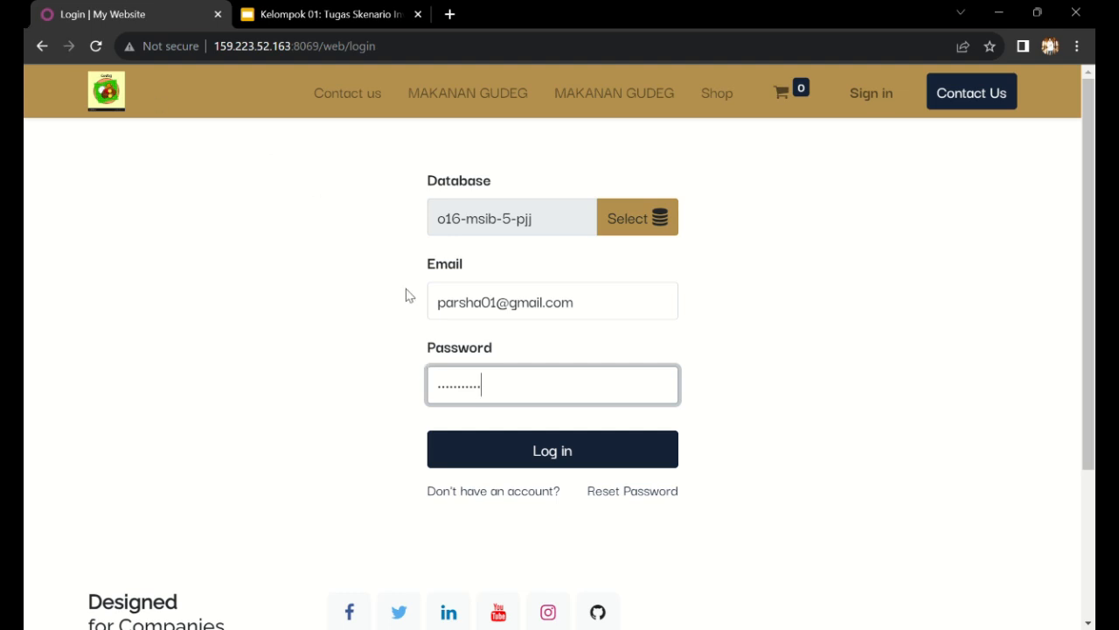
click(561, 450)
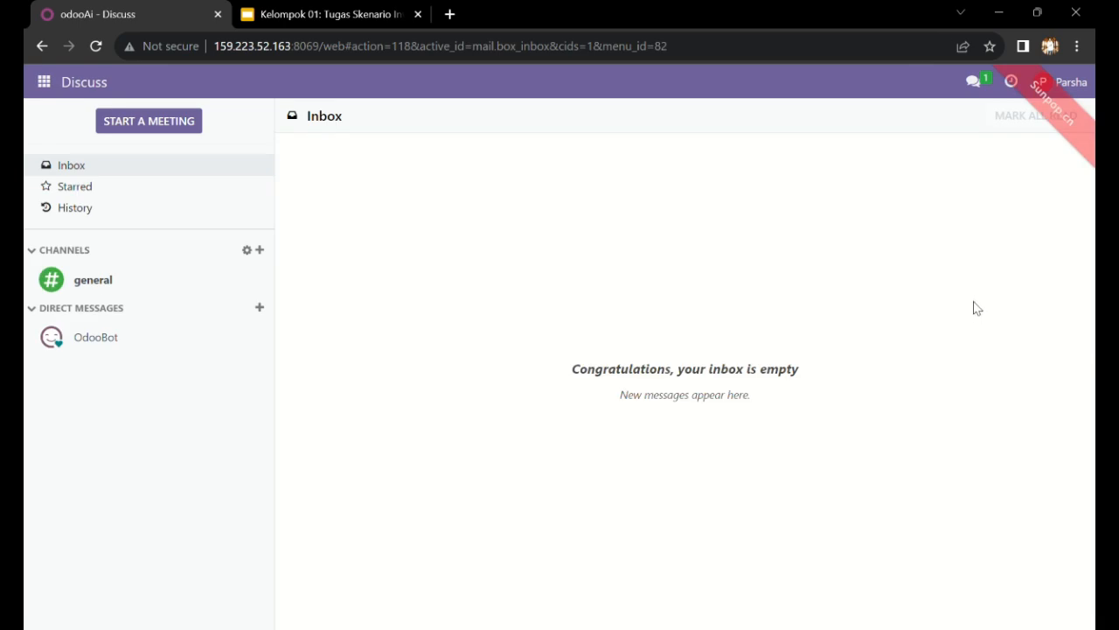
Step: Go to Inventory's Batch Transfers list and start a new batch transfer
click(43, 81)
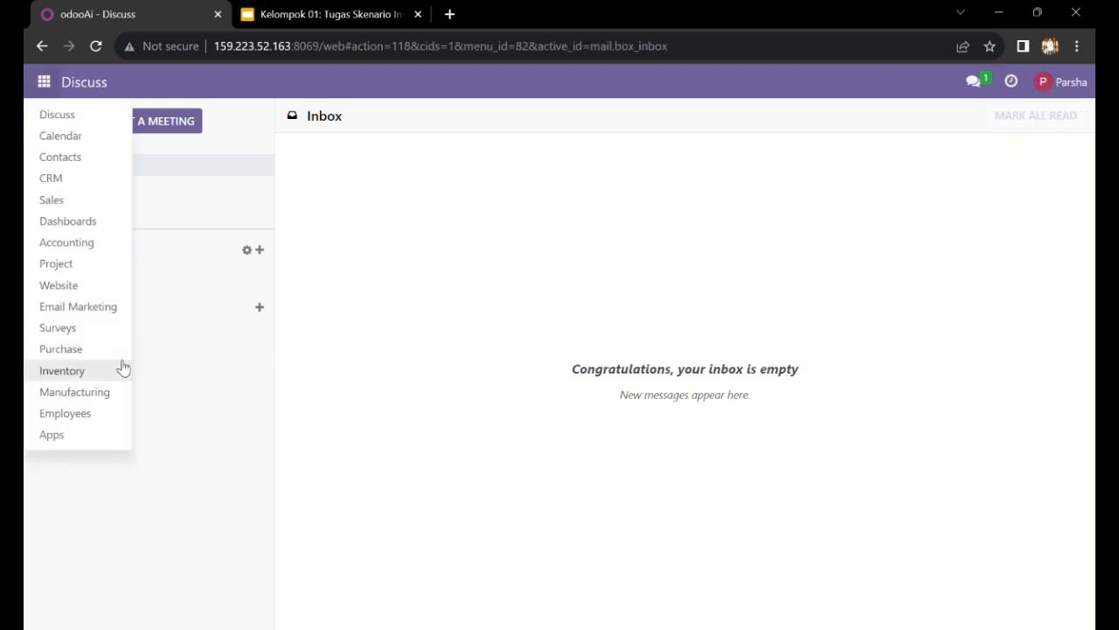
click(62, 371)
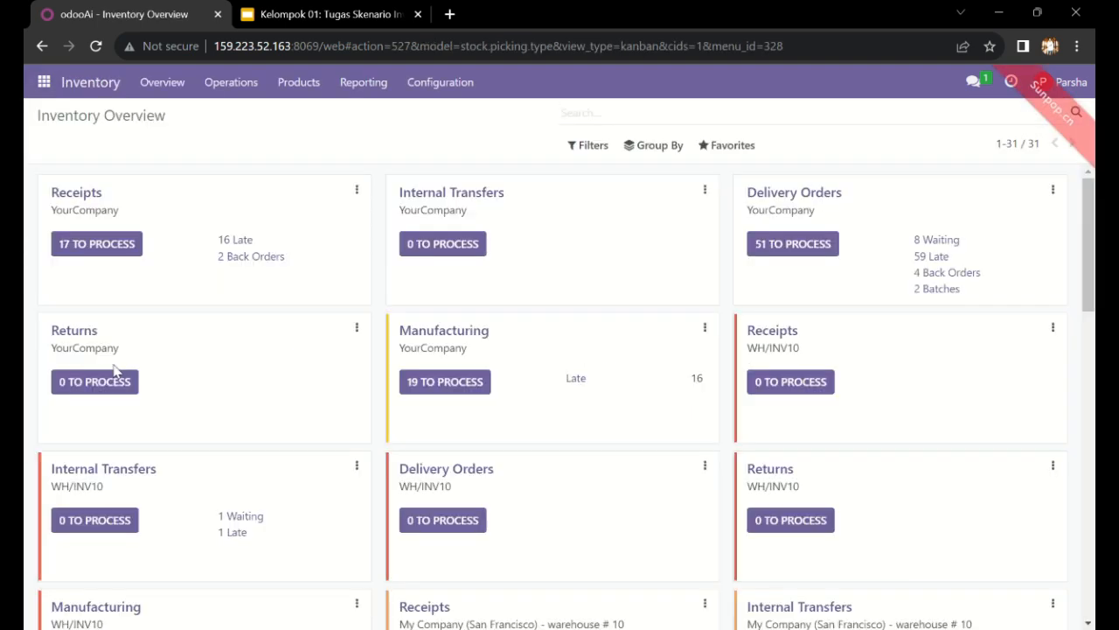
click(232, 82)
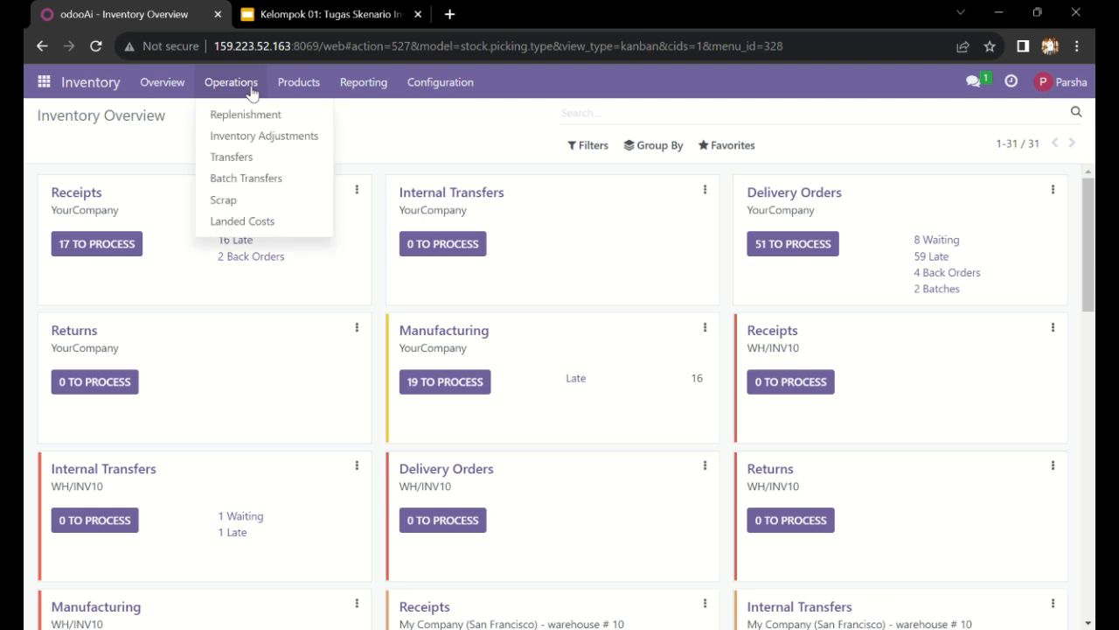
click(255, 178)
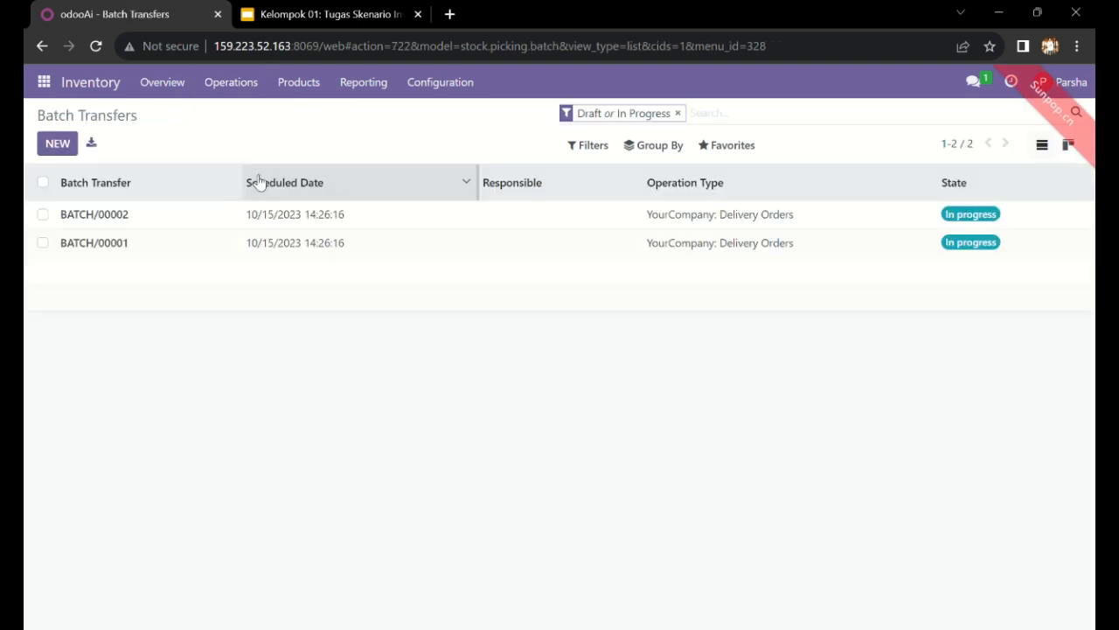
click(67, 146)
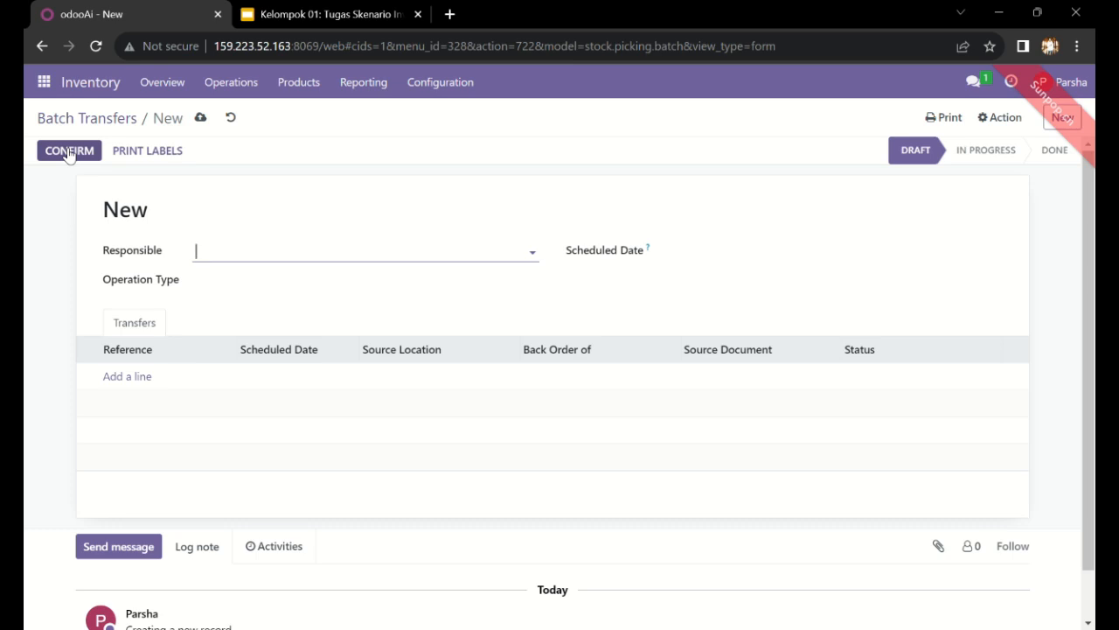
Step: Set Responsible to Admin Production and Operation Type to YourCompany: Delivery Orders
click(456, 281)
click(455, 253)
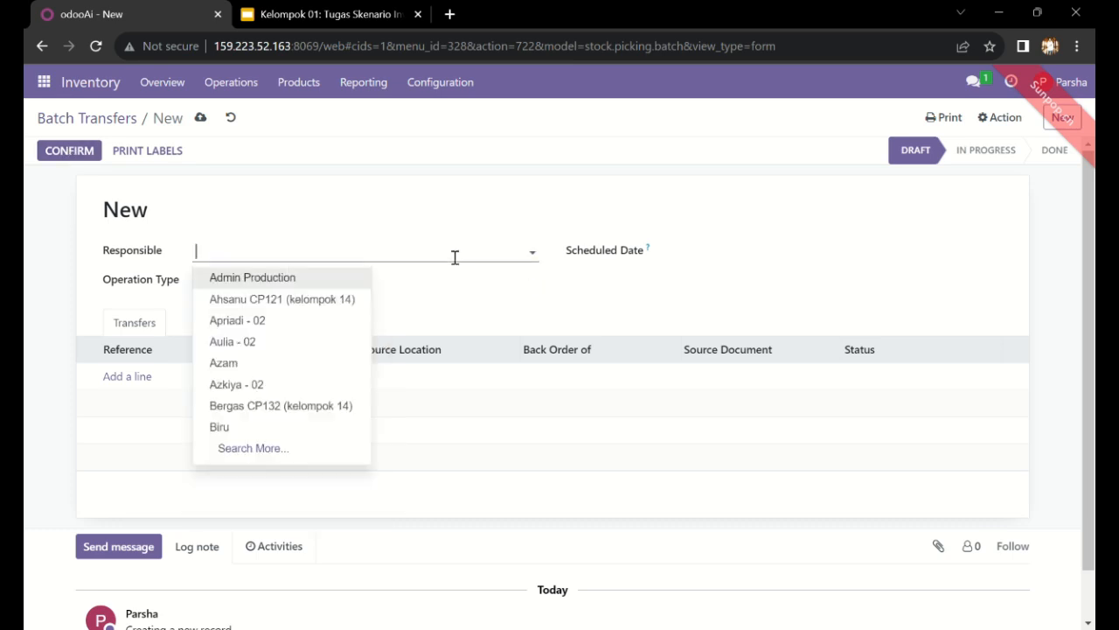
click(339, 278)
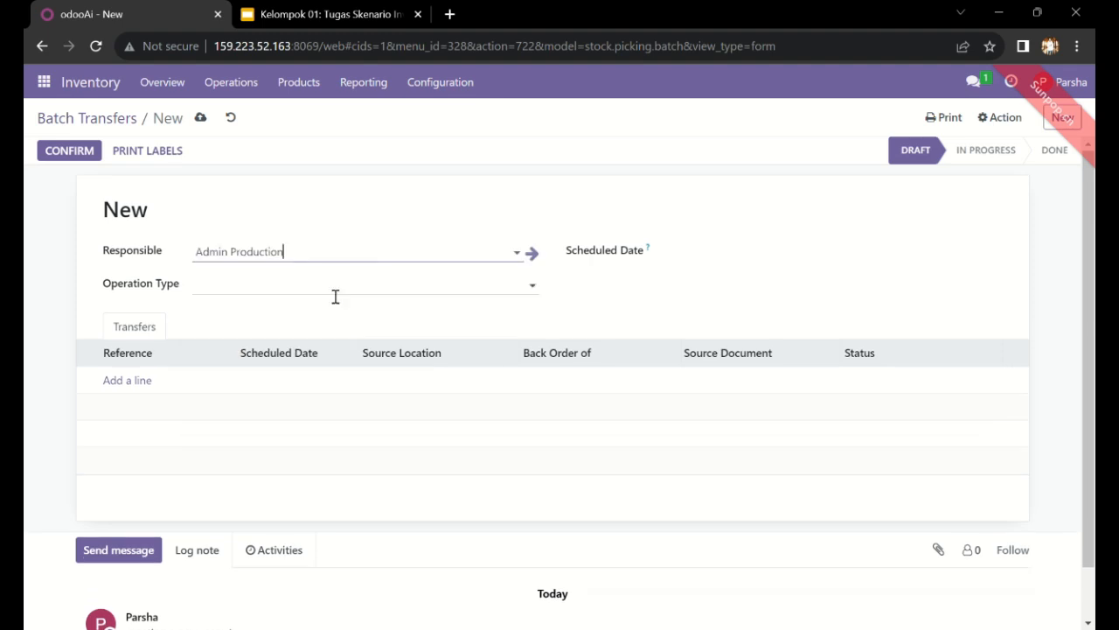
click(335, 295)
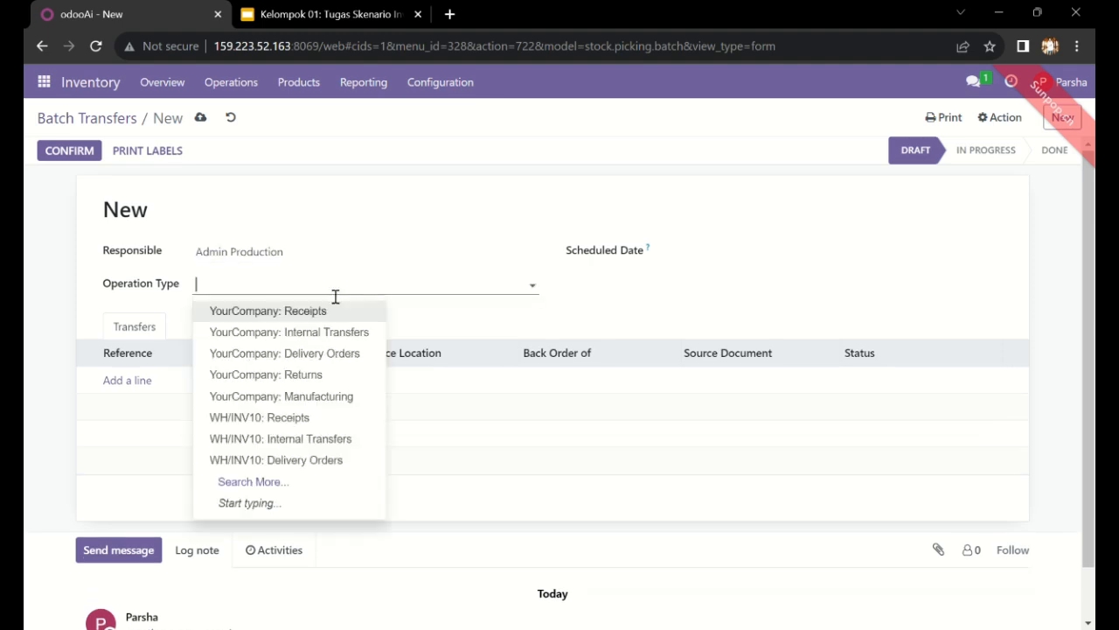
click(348, 352)
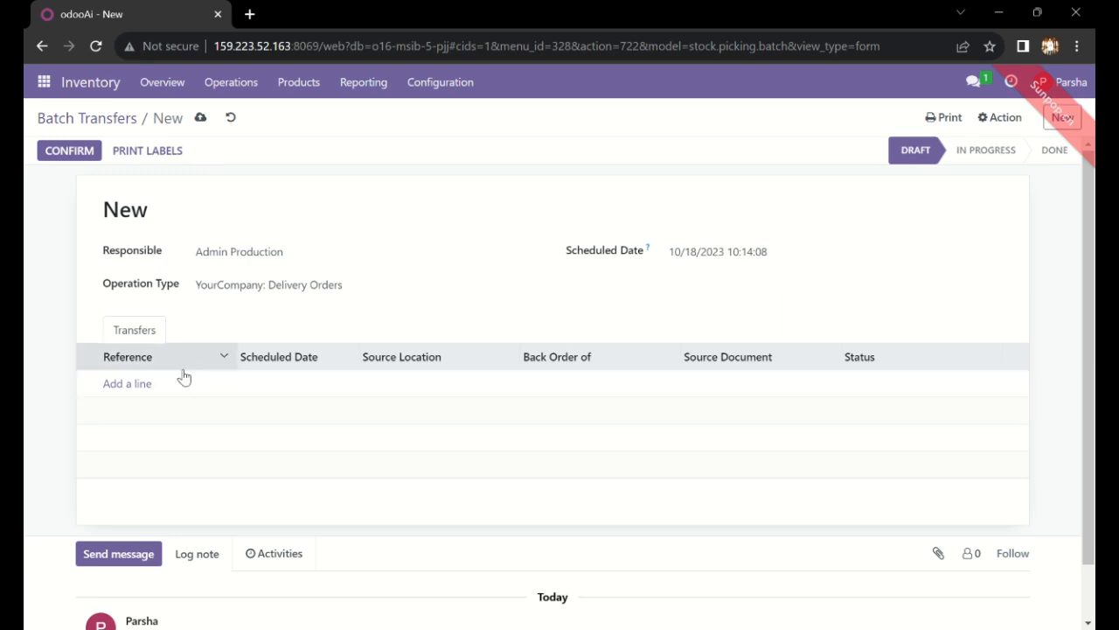
click(148, 387)
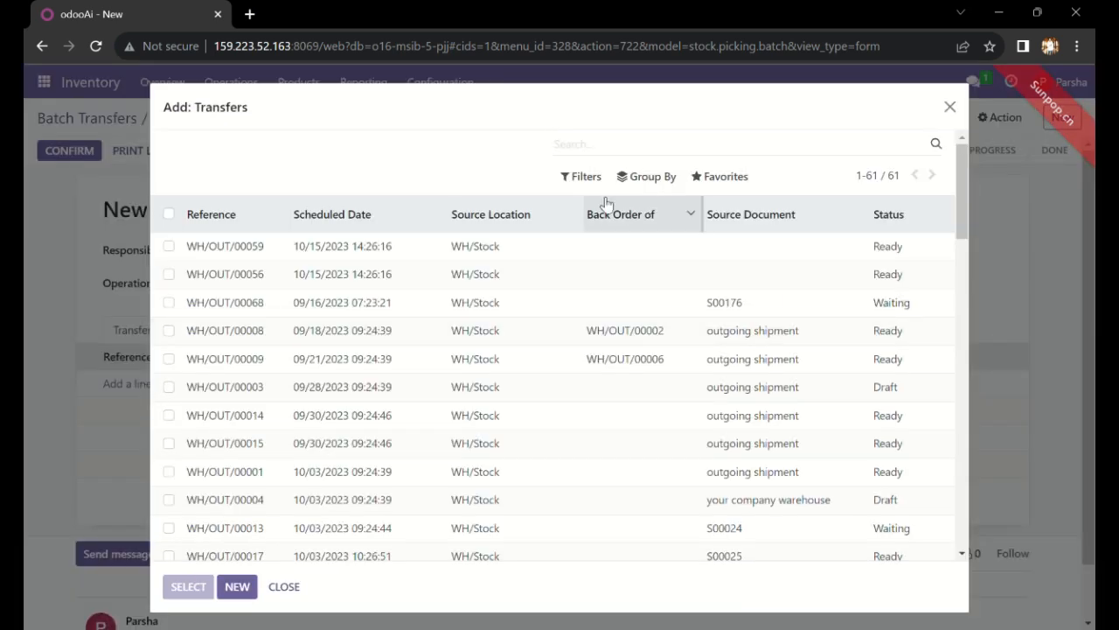
Step: Group transfers by source document and select WH/OUT/00088, 00091 and 00090 (S00212–S00214)
click(639, 176)
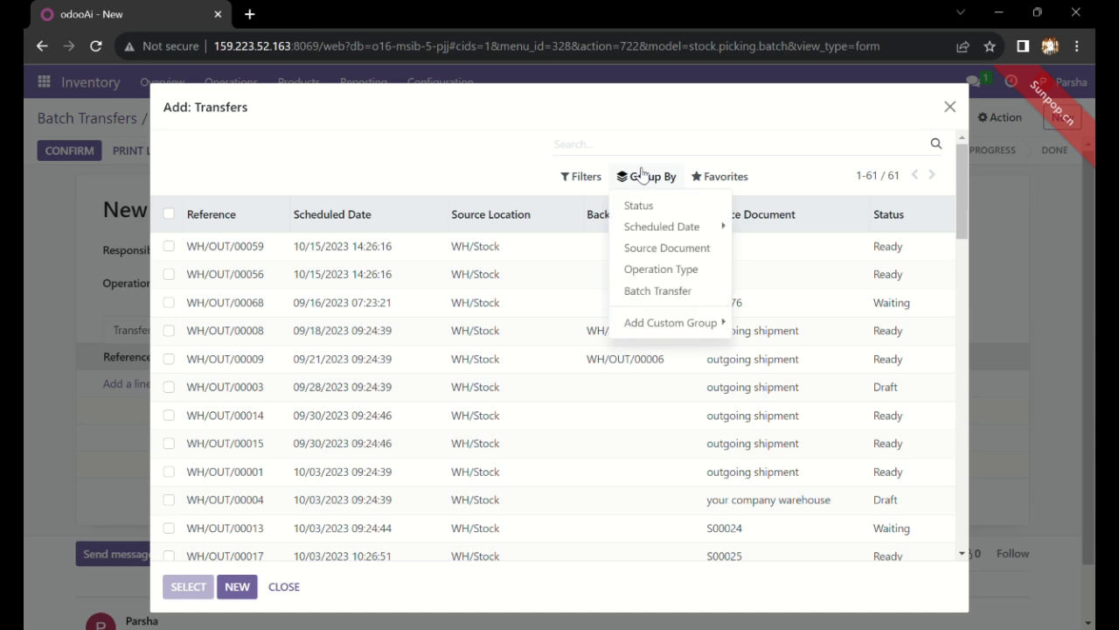
click(641, 252)
scroll(306, 390, down, 15)
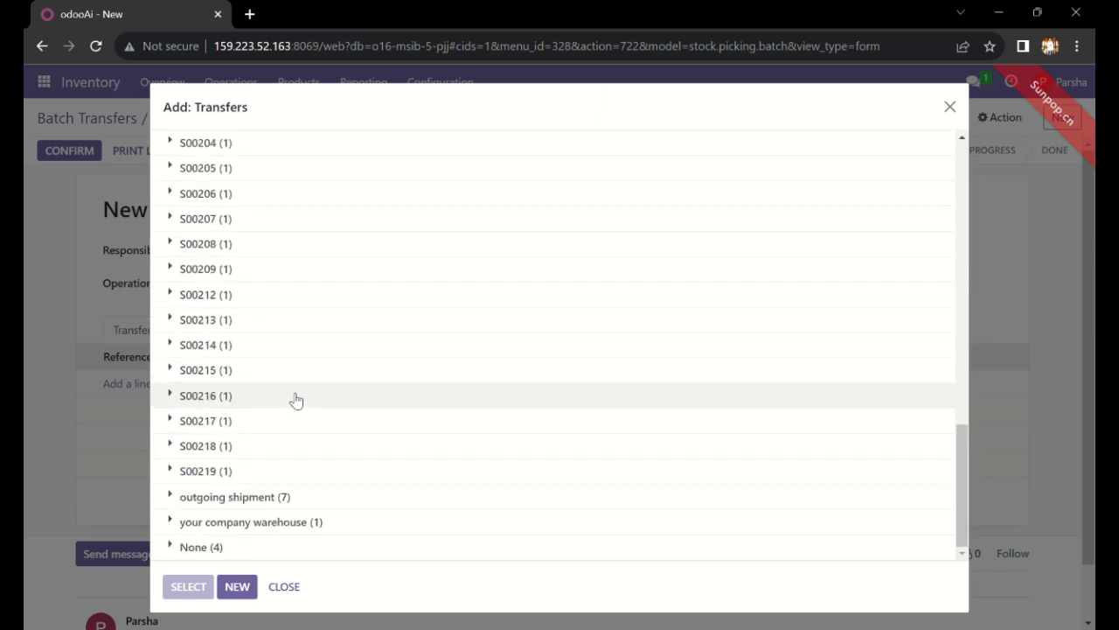
scroll(206, 409, up, 3)
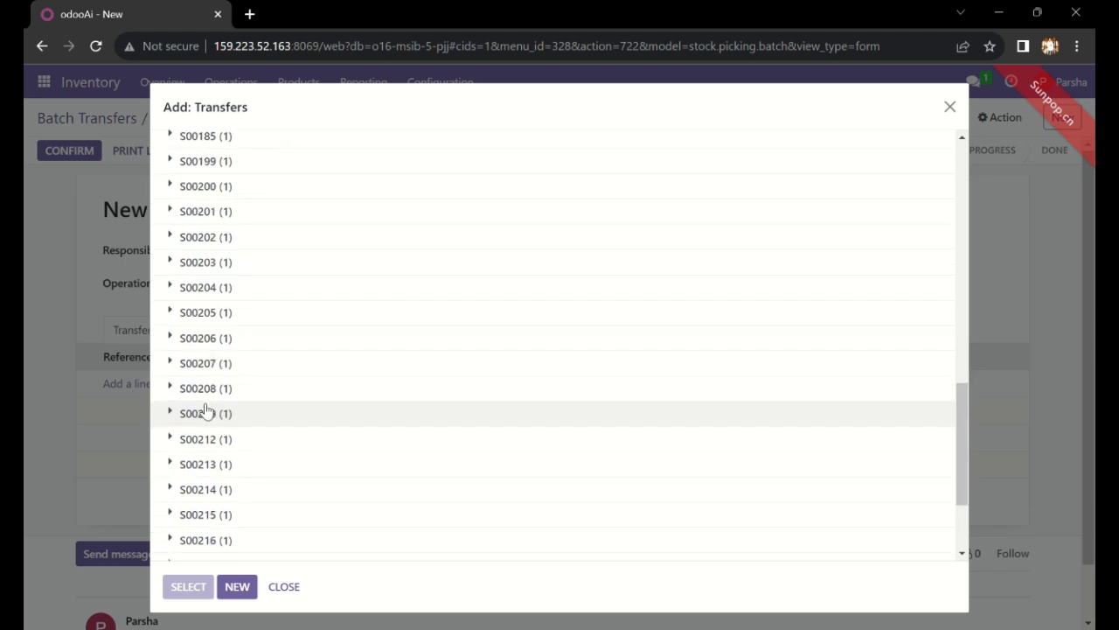
click(173, 437)
click(171, 425)
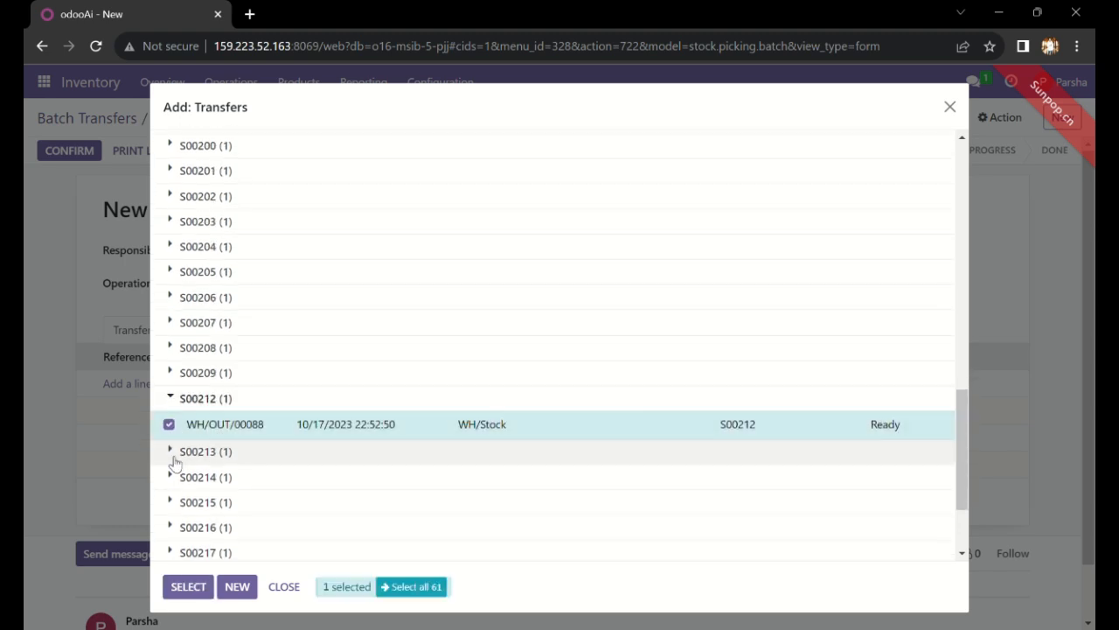
click(175, 451)
click(170, 477)
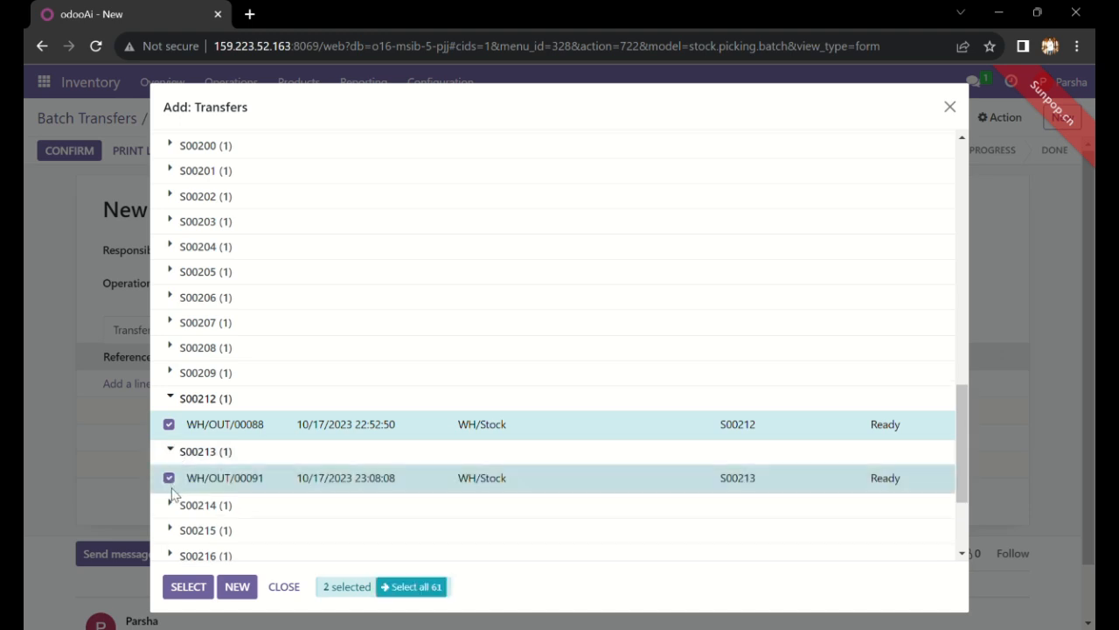
click(174, 505)
click(169, 532)
Step: Select WH/OUT/00089, 00092 and 00093 for S00215–S00217
scroll(175, 537, down, 2)
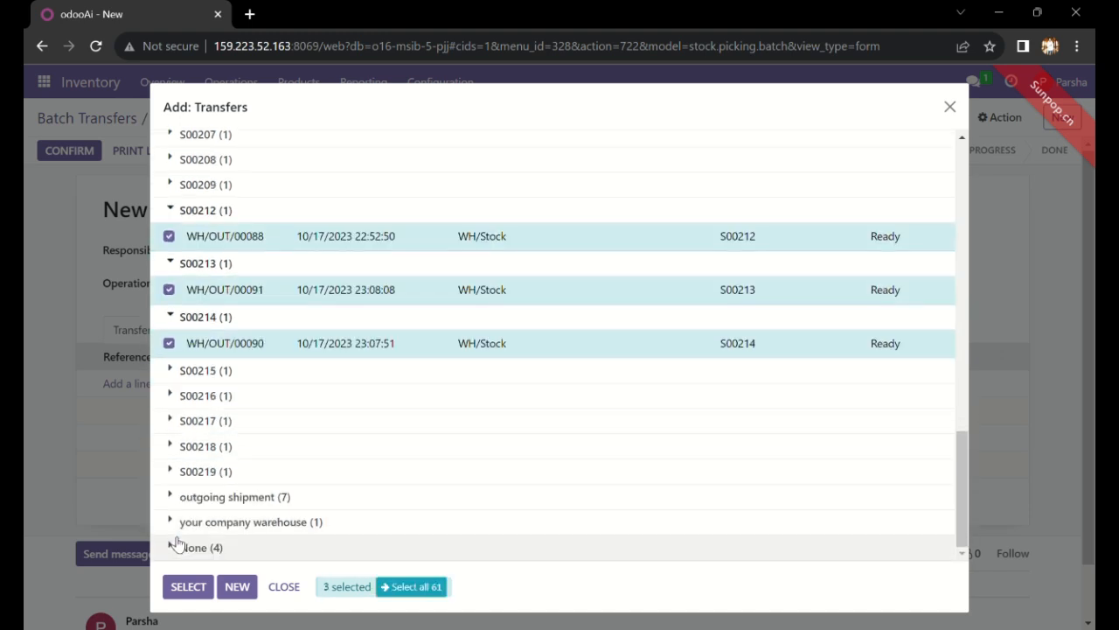
click(175, 373)
click(168, 396)
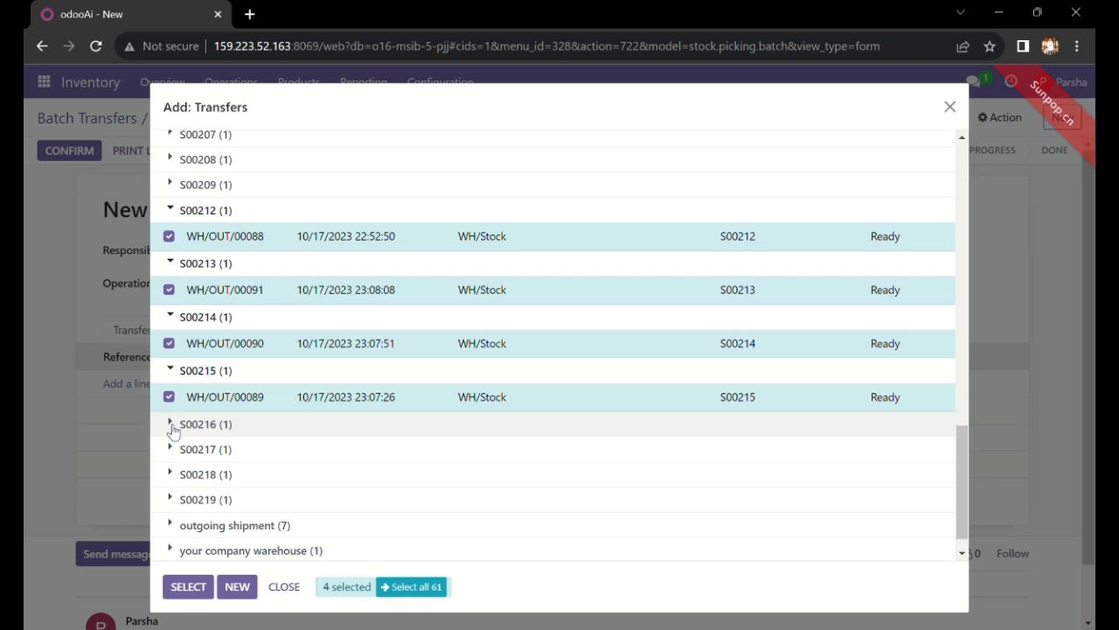
click(172, 424)
click(168, 449)
click(170, 477)
click(169, 499)
Step: Select WH/OUT/00094 and 00095 for S00218–S00219 and add all eight to the batch
scroll(175, 481, down, 1)
click(178, 450)
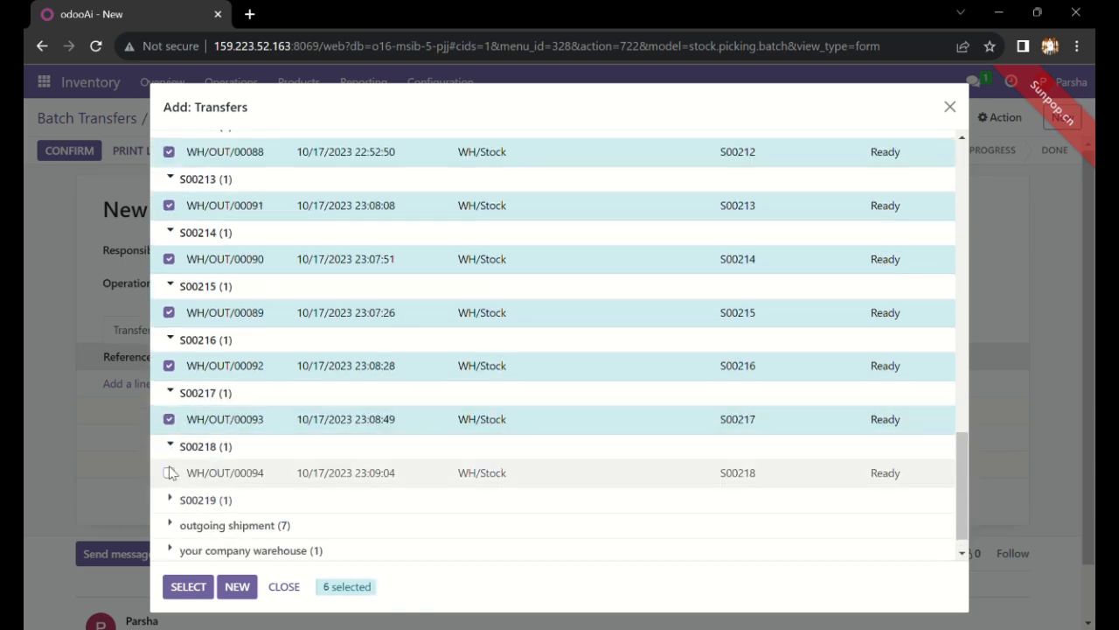
click(169, 473)
click(181, 503)
scroll(175, 472, down, 1)
click(168, 469)
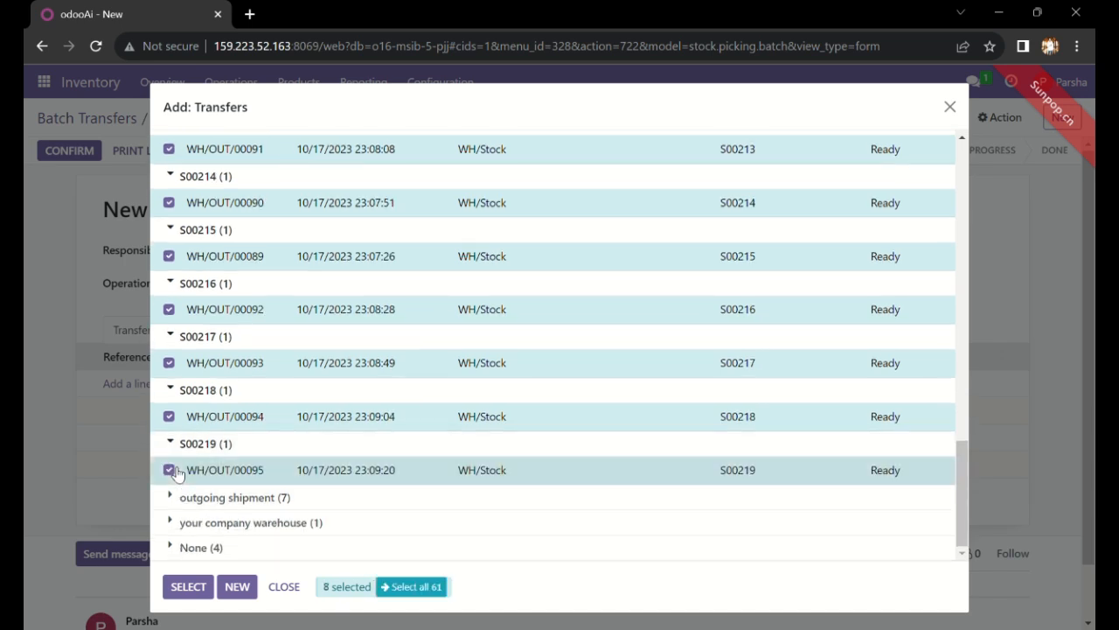
click(187, 586)
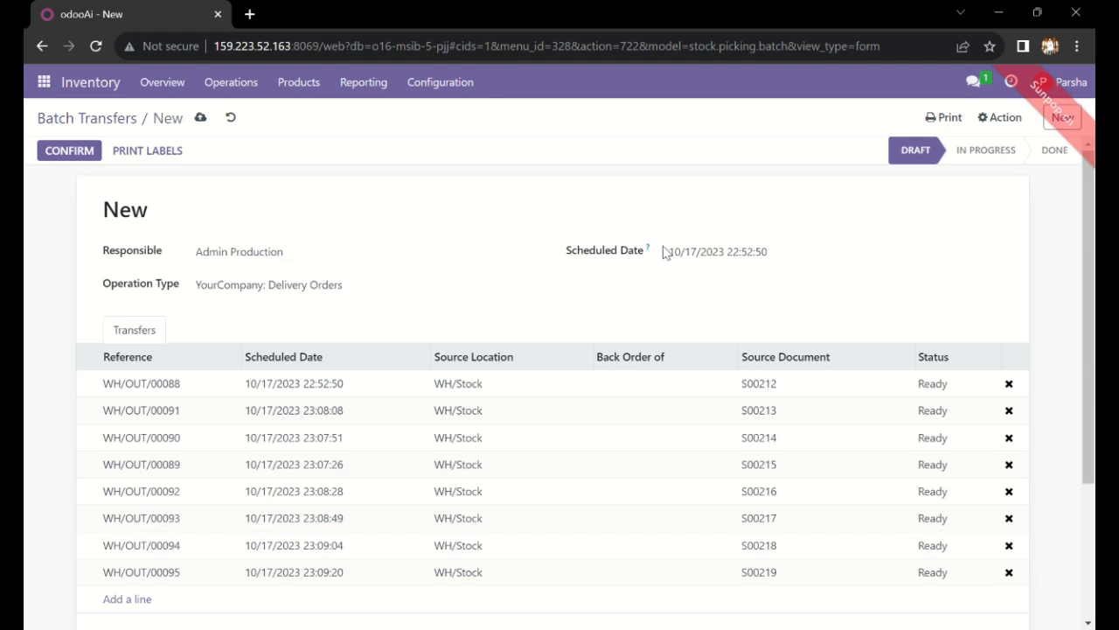
click(712, 254)
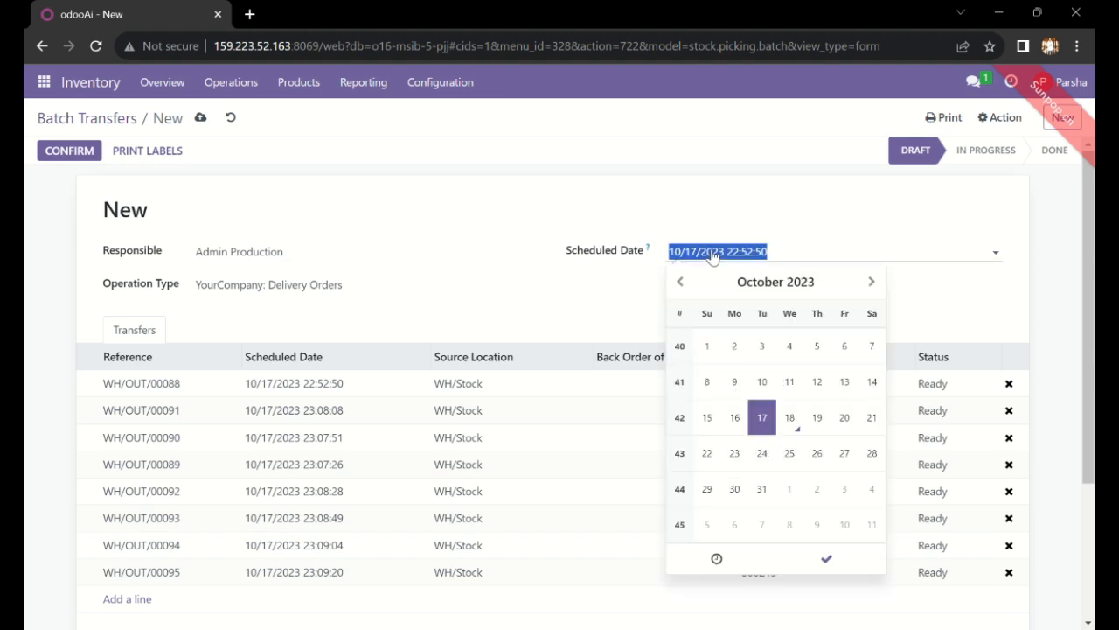
Step: Schedule the batch for 10/18/2023, save it as BATCH/00006, and confirm it to In Progress
click(792, 418)
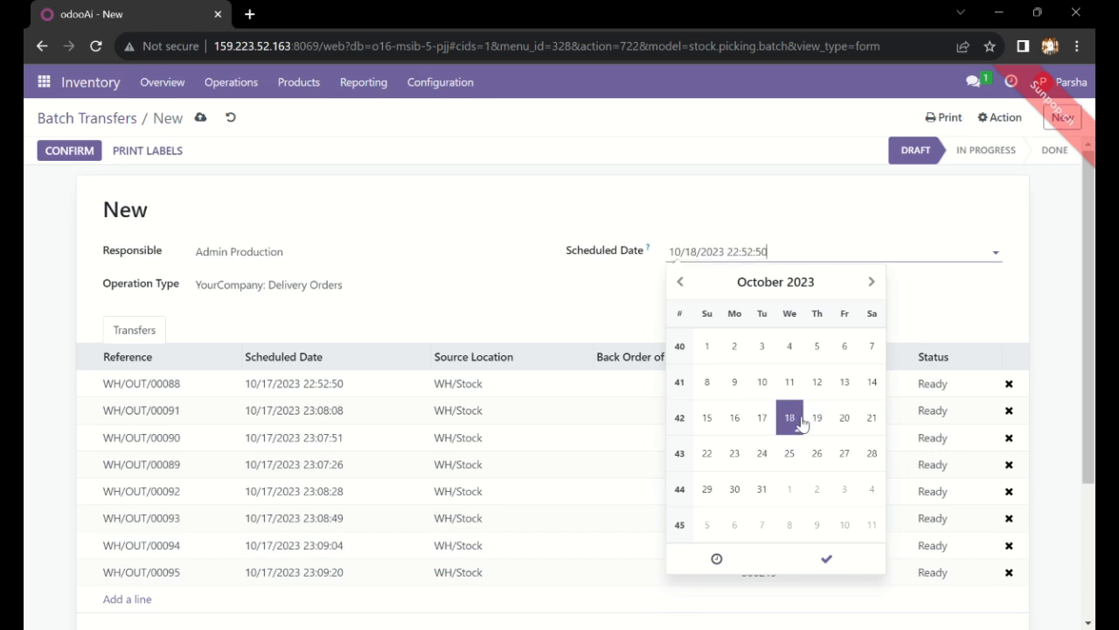
click(482, 232)
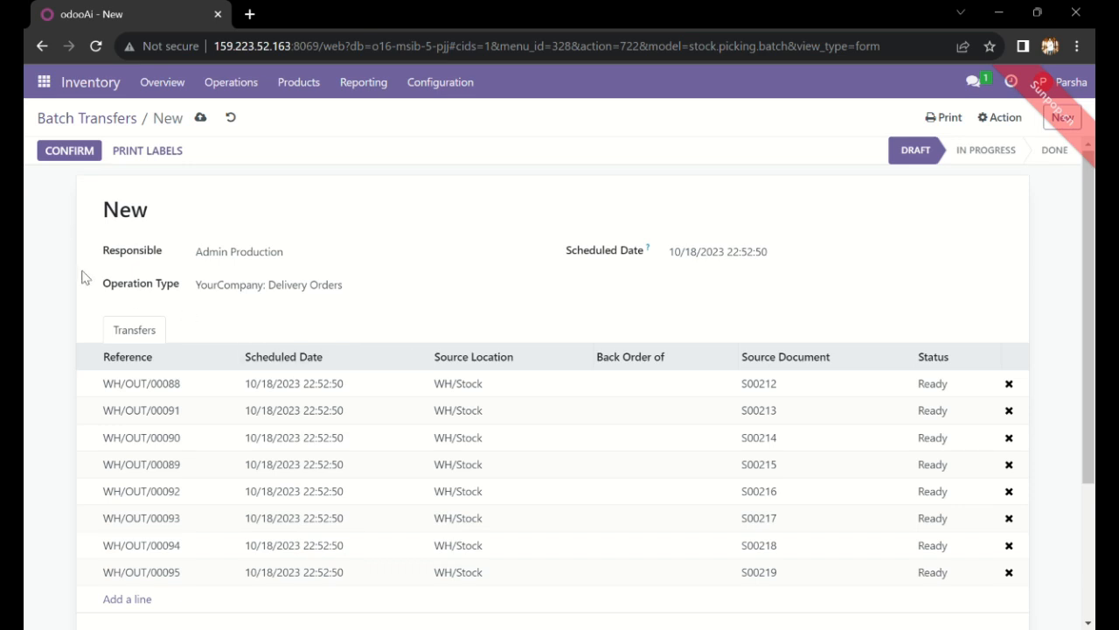
click(200, 117)
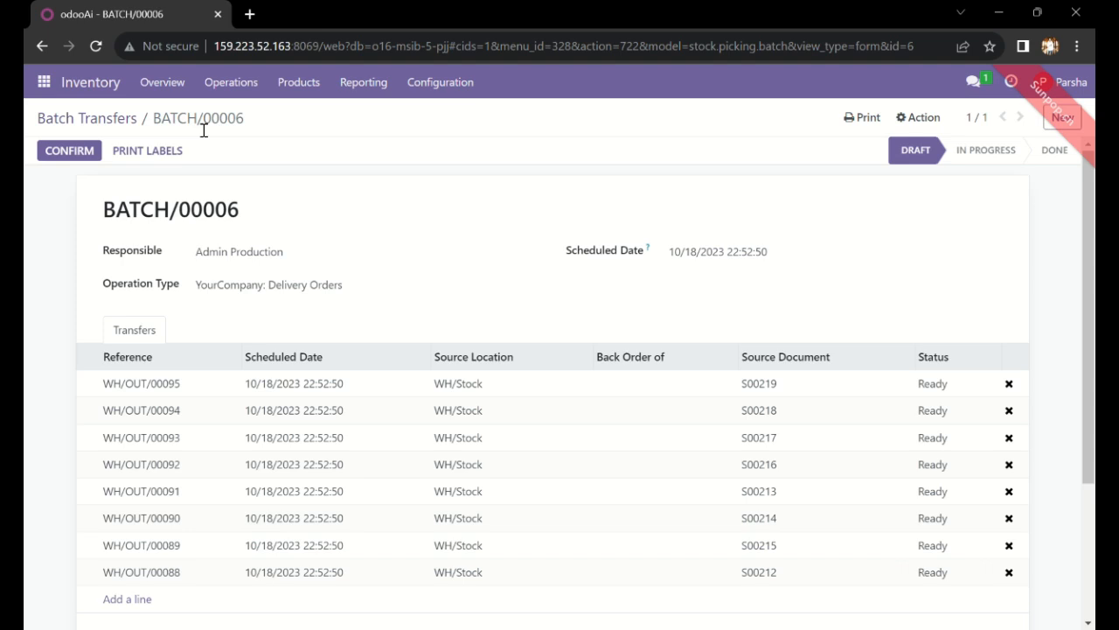
click(58, 155)
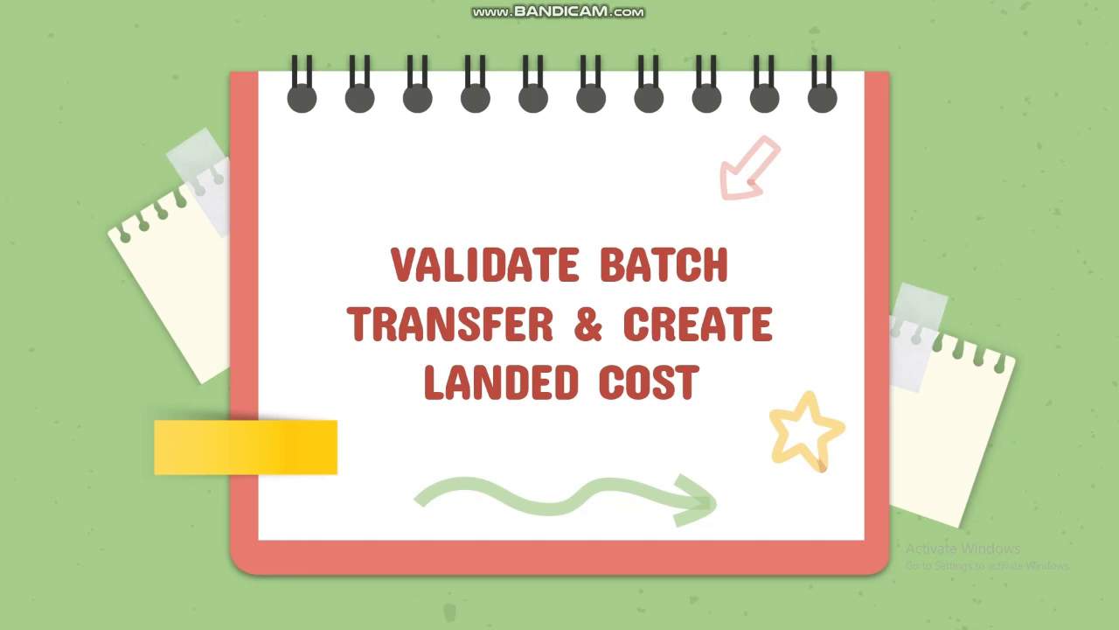
Step: Switch with Alt+Tab to the Skenario Inventory spreadsheet window
key(alt+Tab)
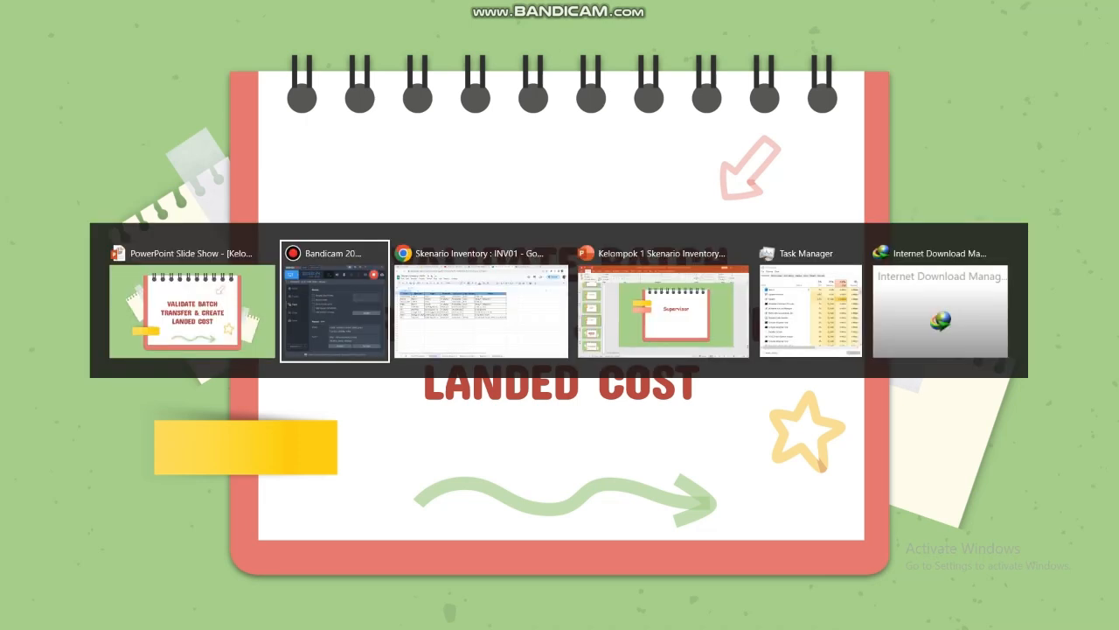
key(alt+Tab)
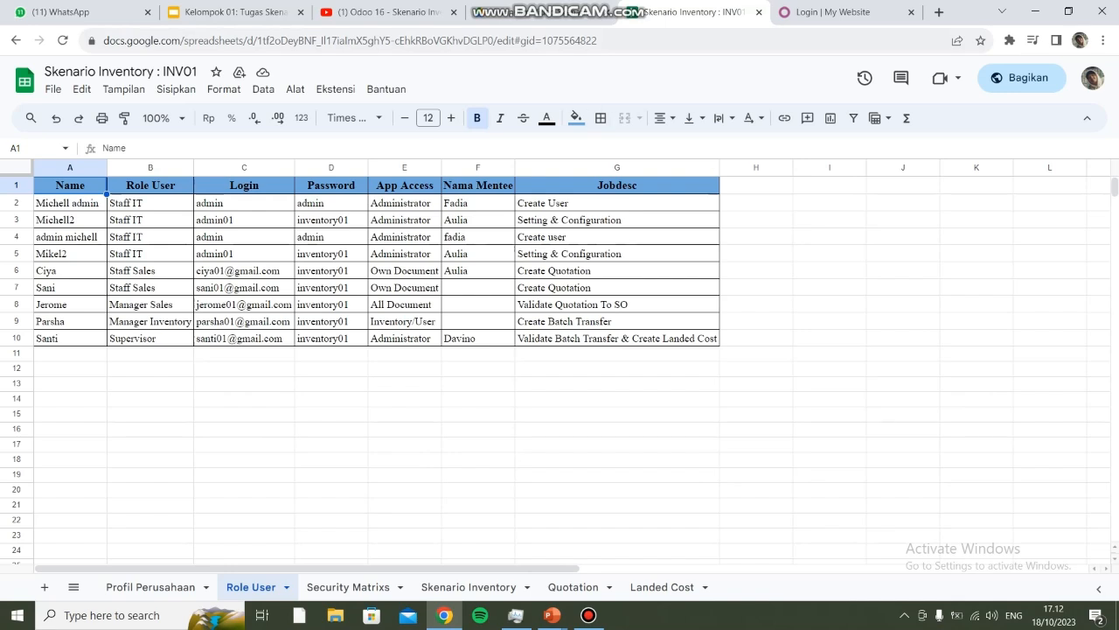
Step: Log in to Odoo with the supervisor's e-mail and password from the sheet
click(833, 12)
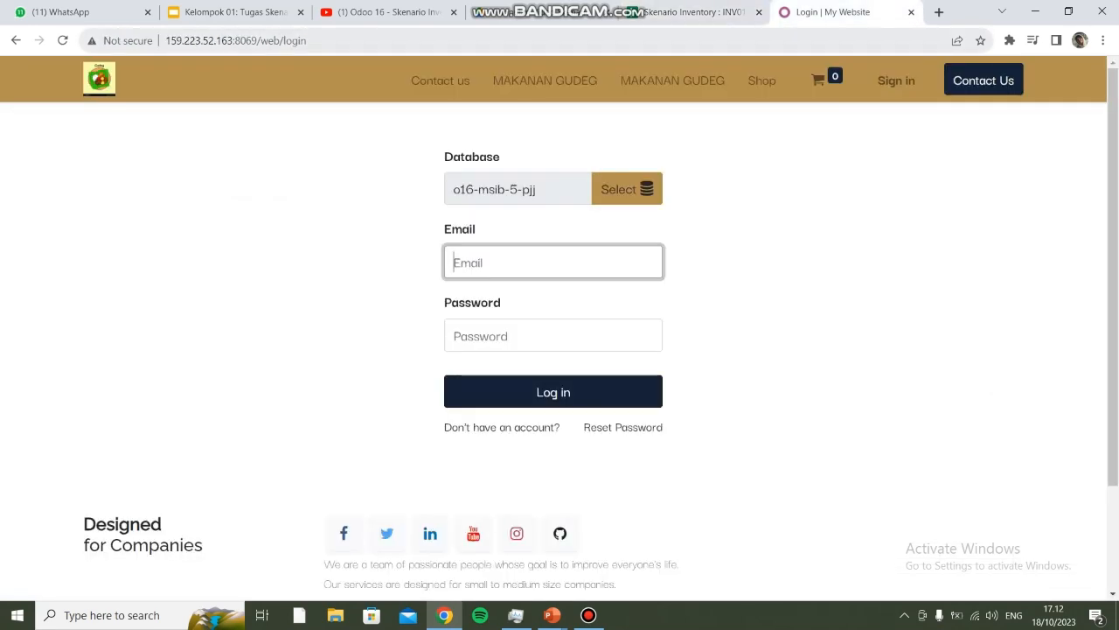
click(700, 12)
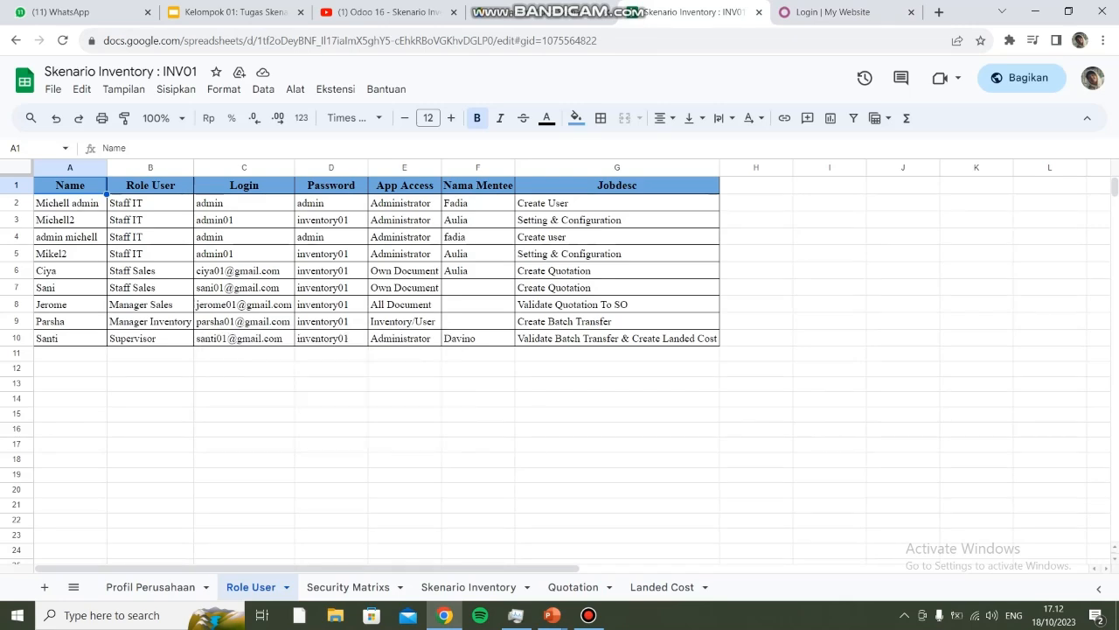
click(835, 12)
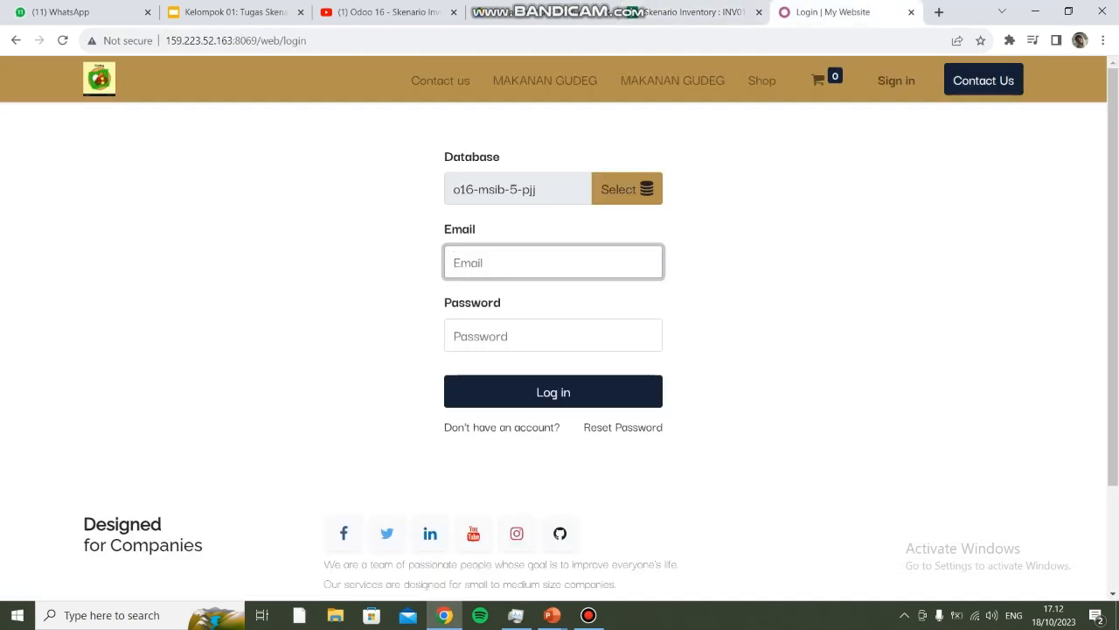
text(sa)
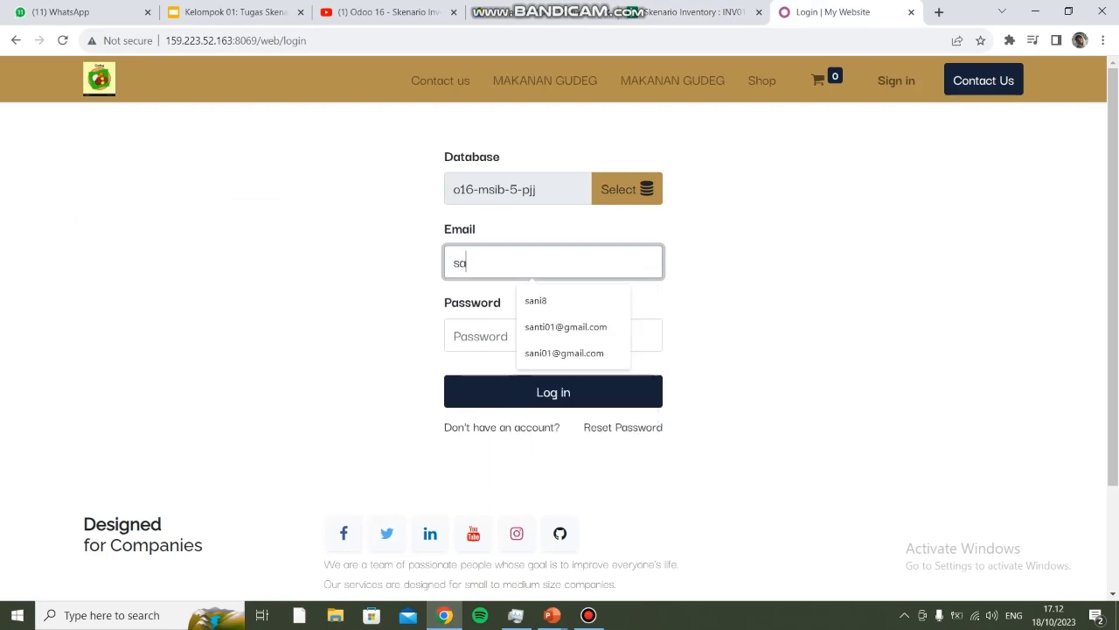
text(nti)
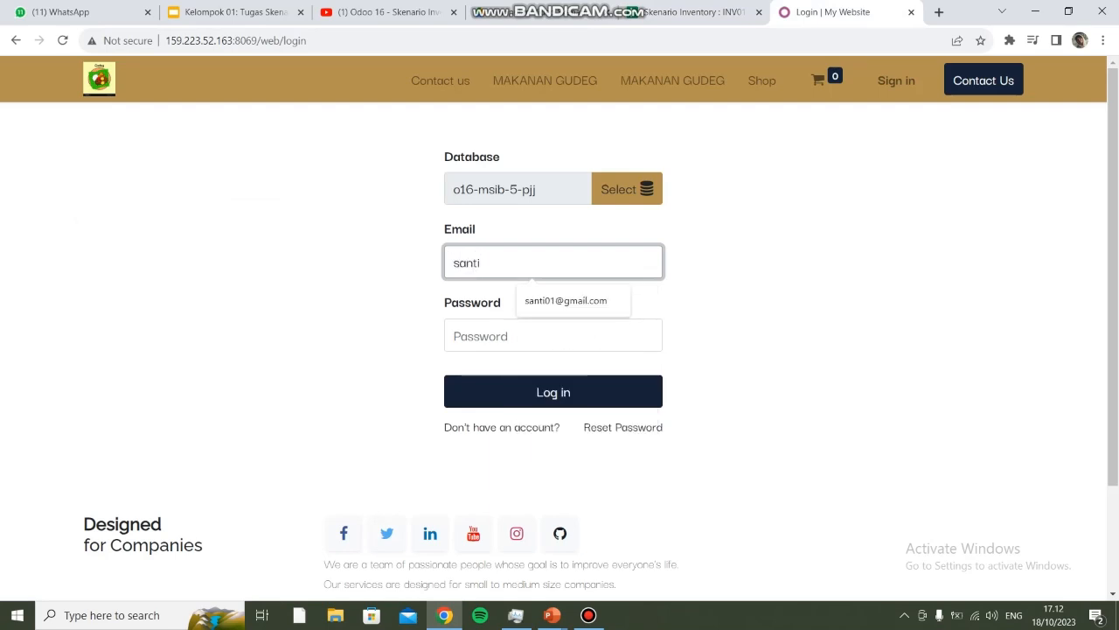
key(Down)
key(Return)
key(Tab)
text(•••••••)
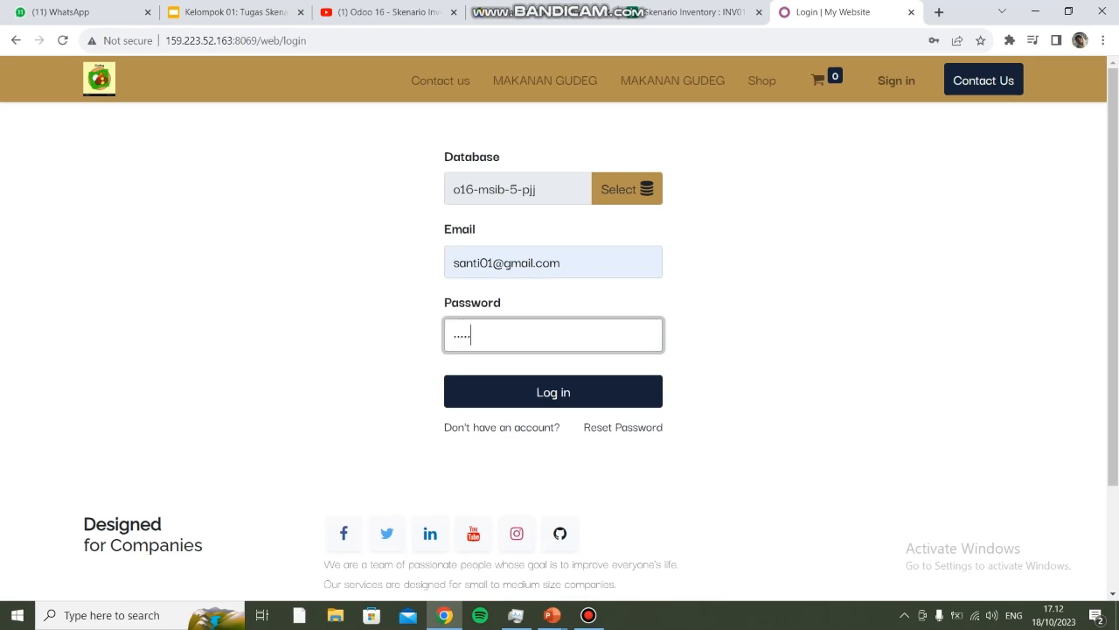
text(••••)
key(Return)
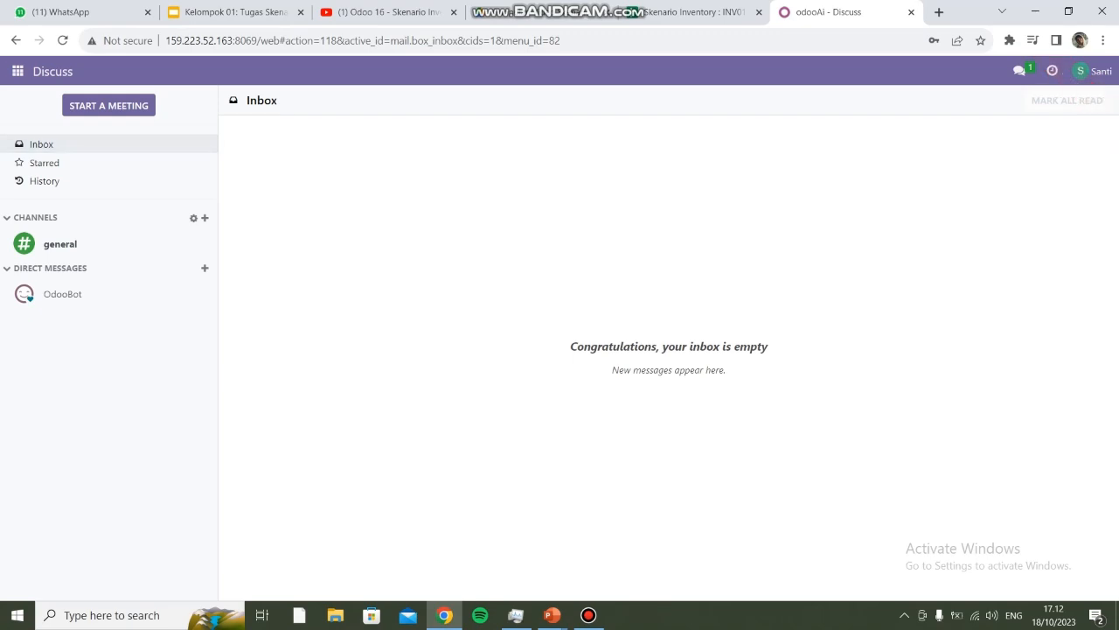
Step: Go to Inventory's Batch Transfers list and open BATCH/00006
click(17, 71)
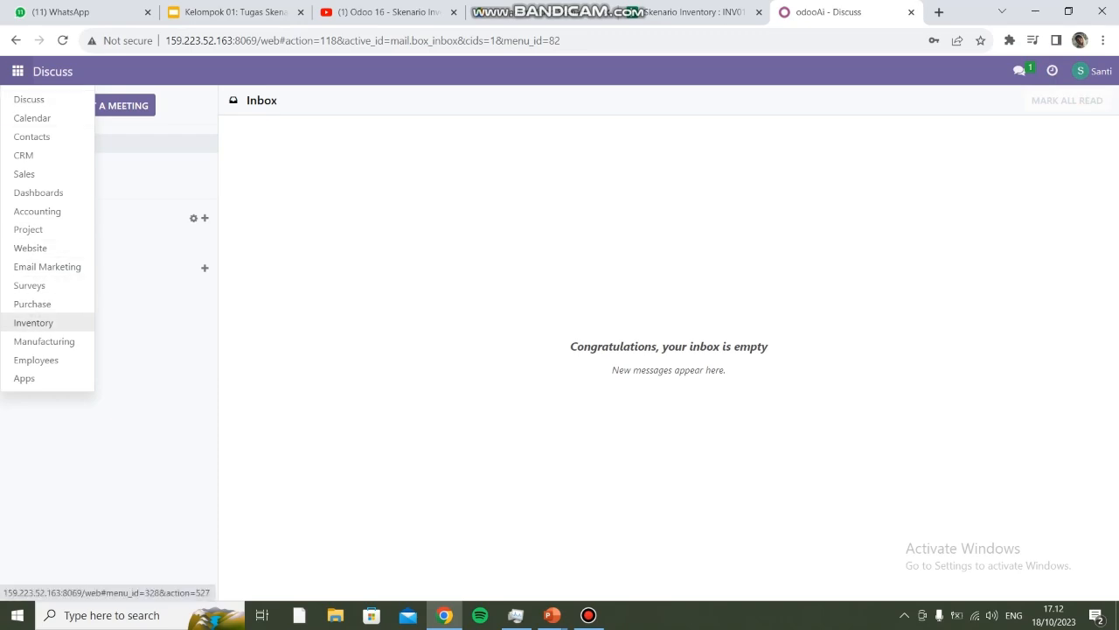
click(34, 322)
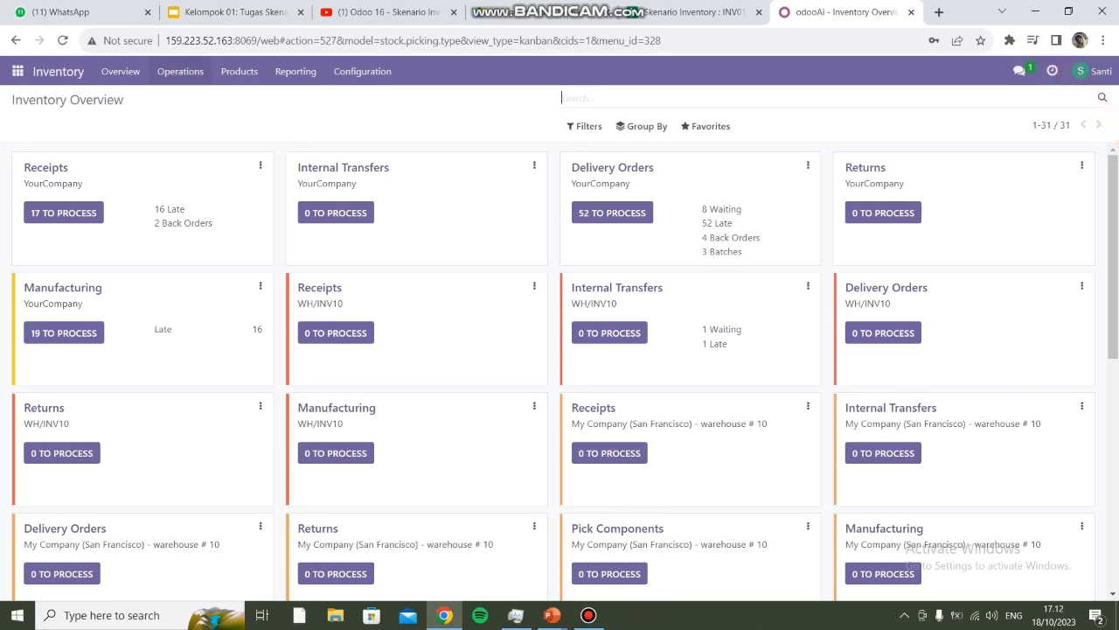
click(184, 73)
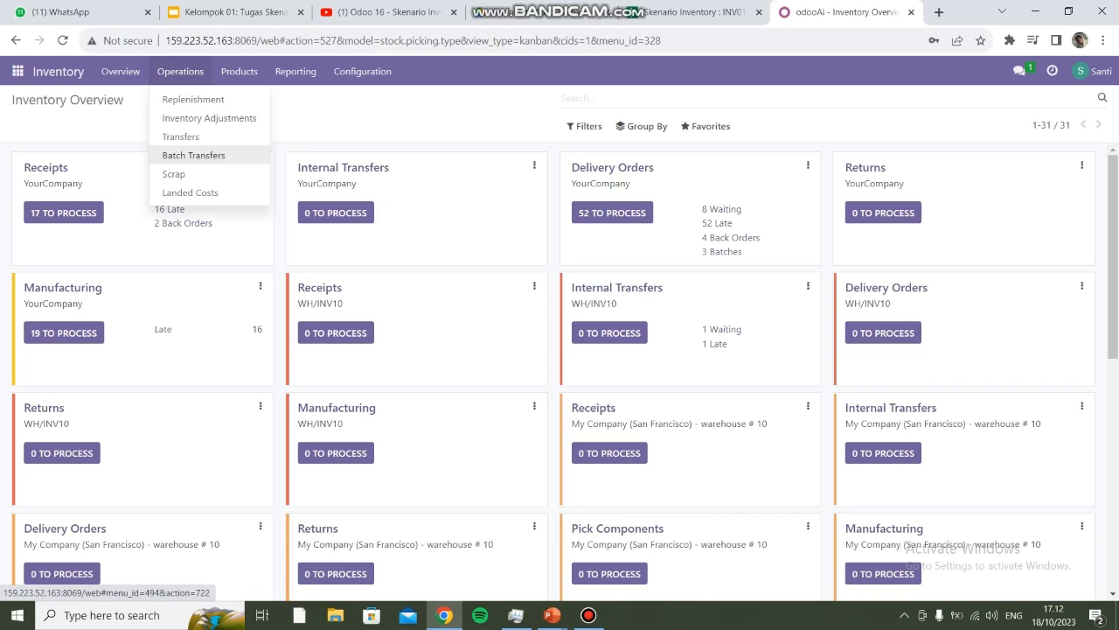
click(193, 155)
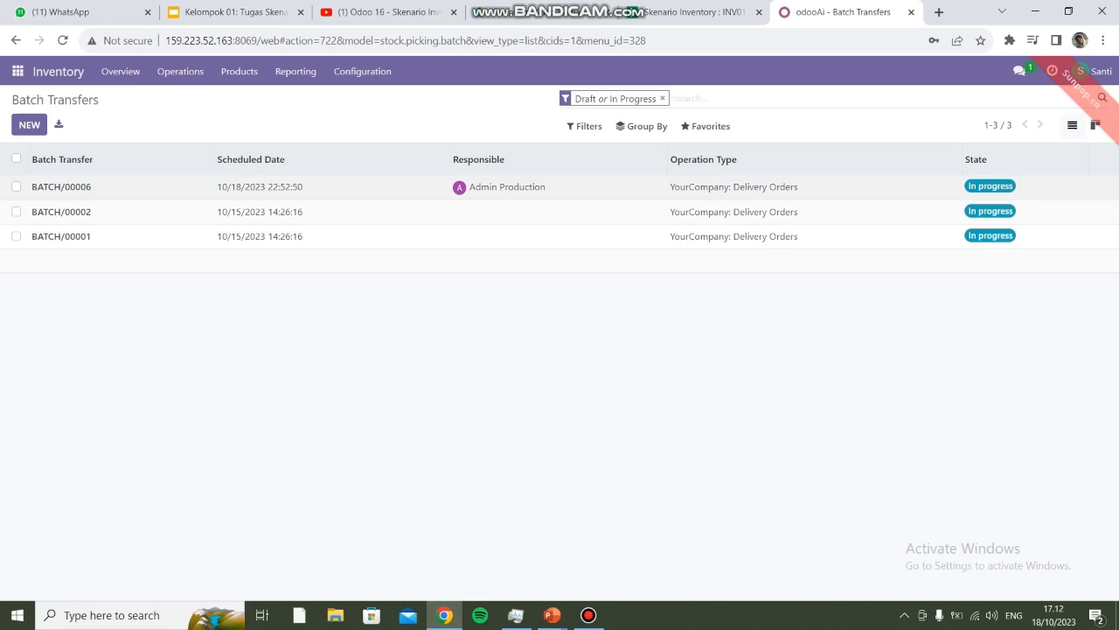
click(131, 188)
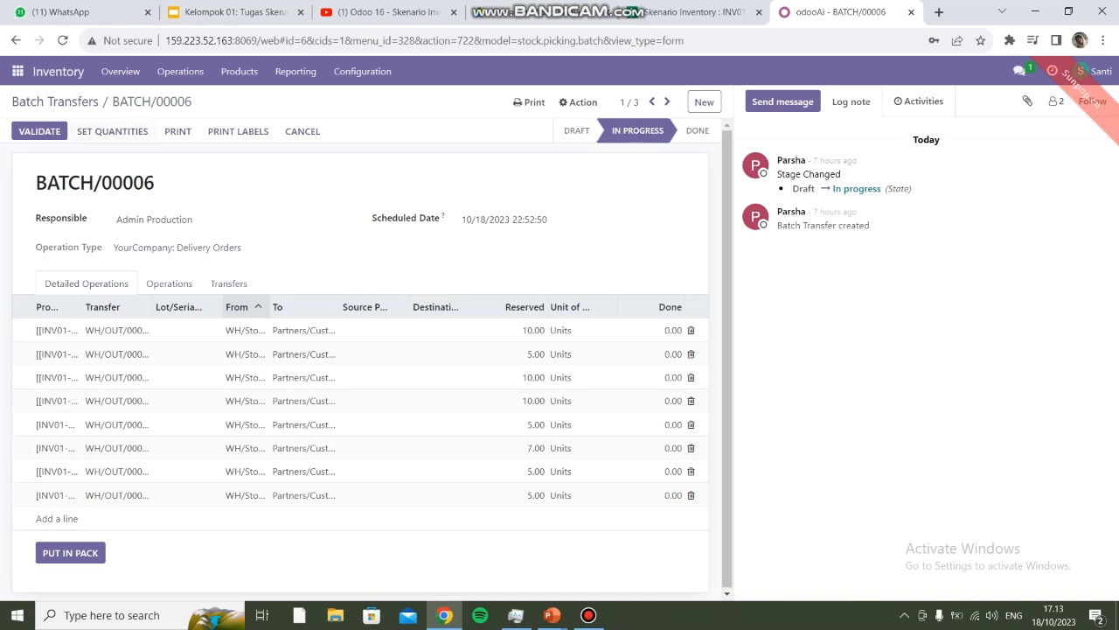
Step: Fill the done quantities with the reserved amounts and validate BATCH/00006 to Done
click(111, 132)
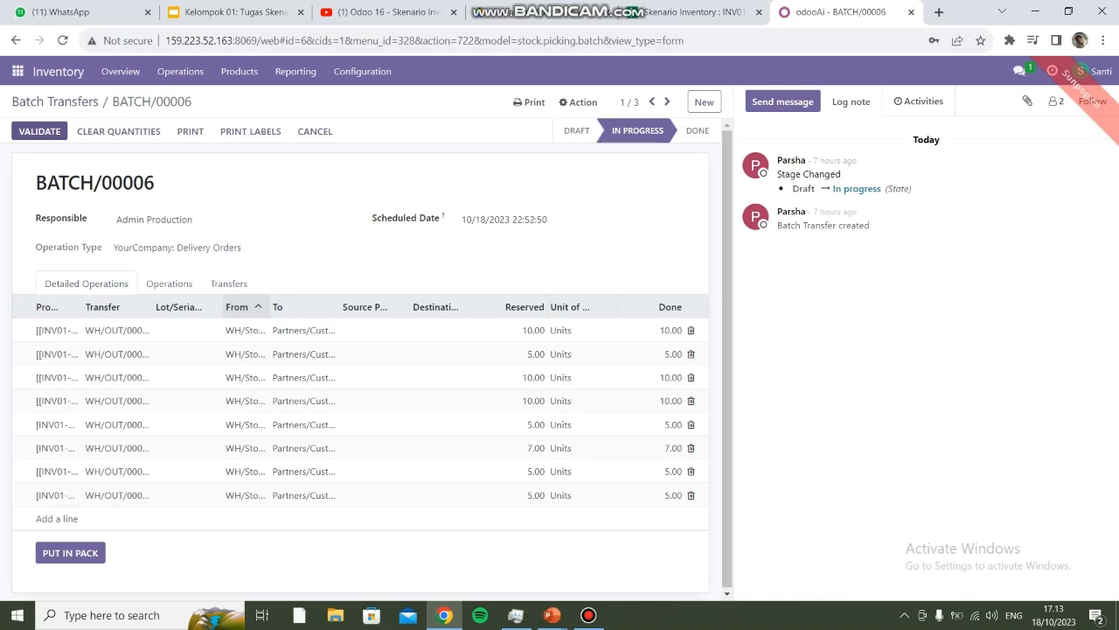
click(39, 131)
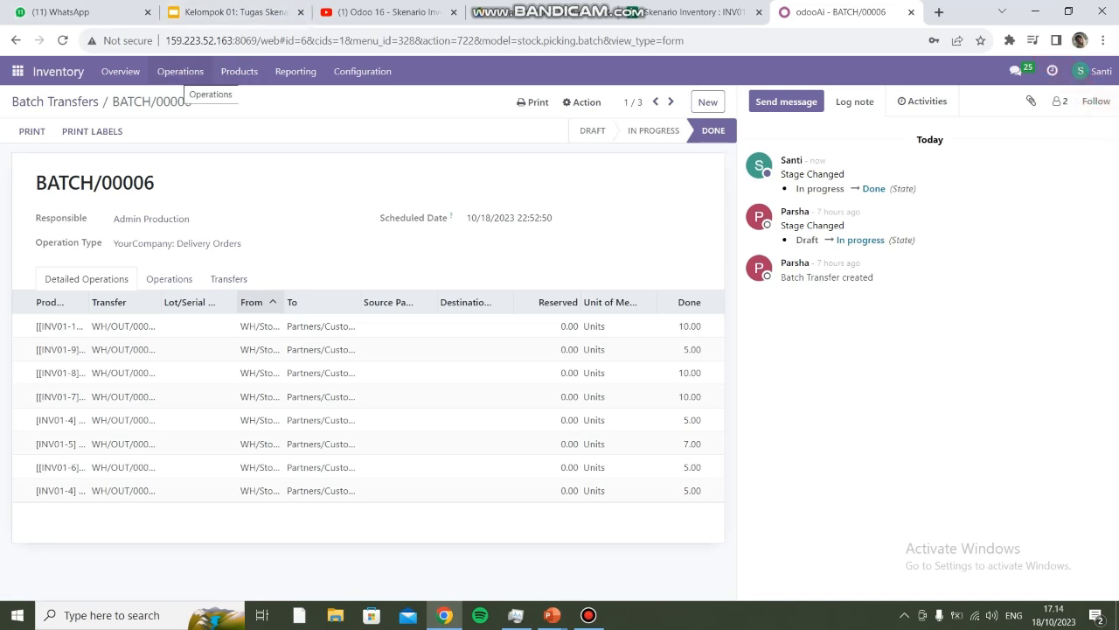
click(180, 72)
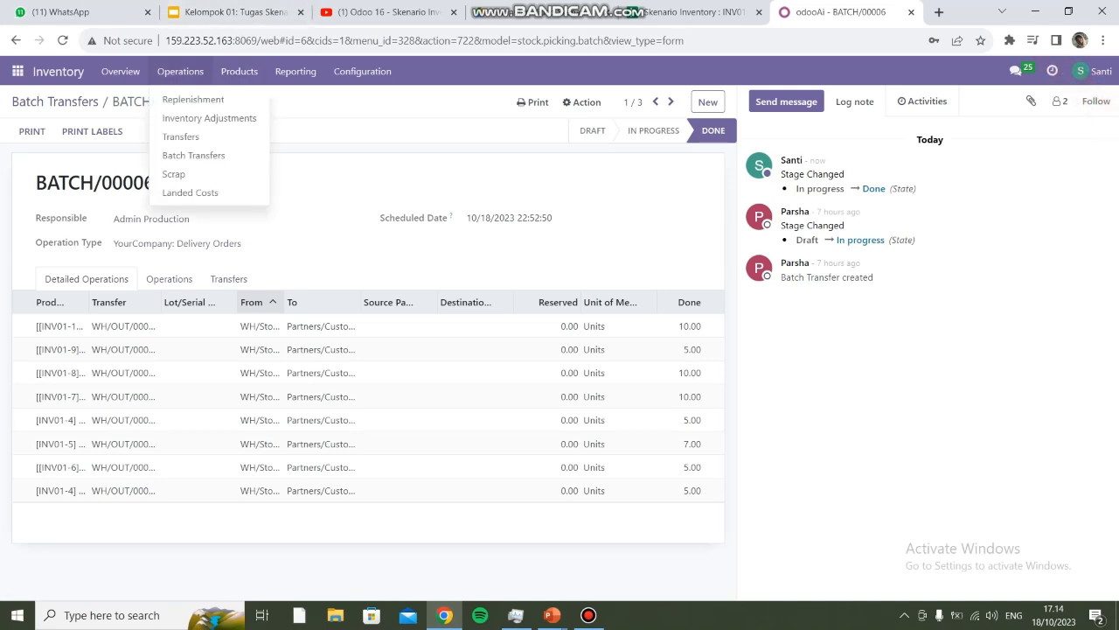
Step: Create a new landed cost and list the available transfers grouped by Batch Transfer
click(190, 192)
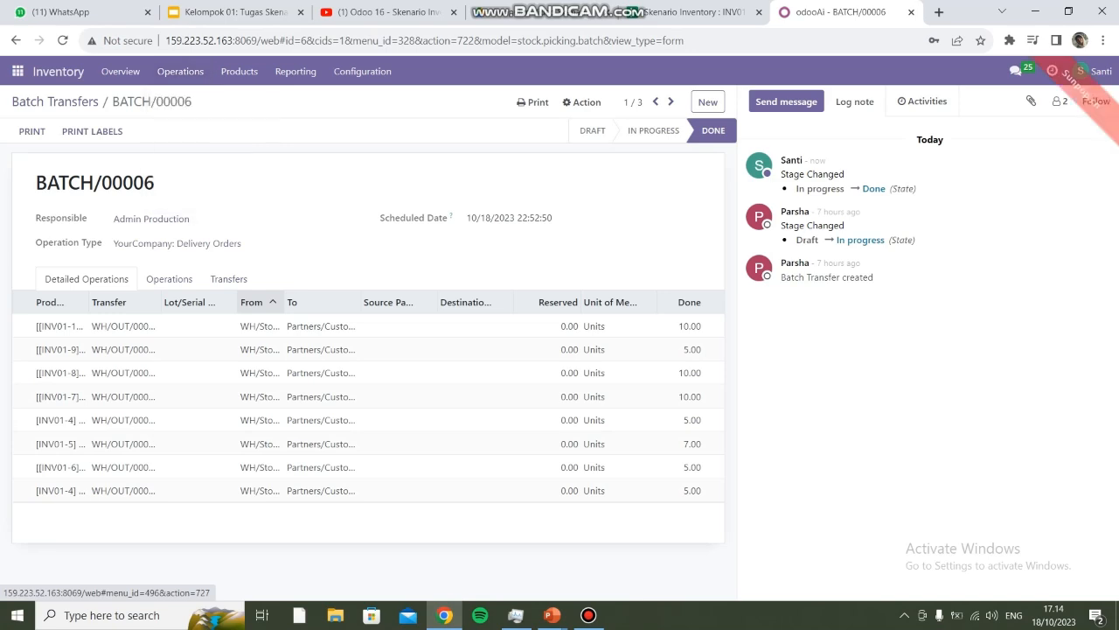
click(29, 124)
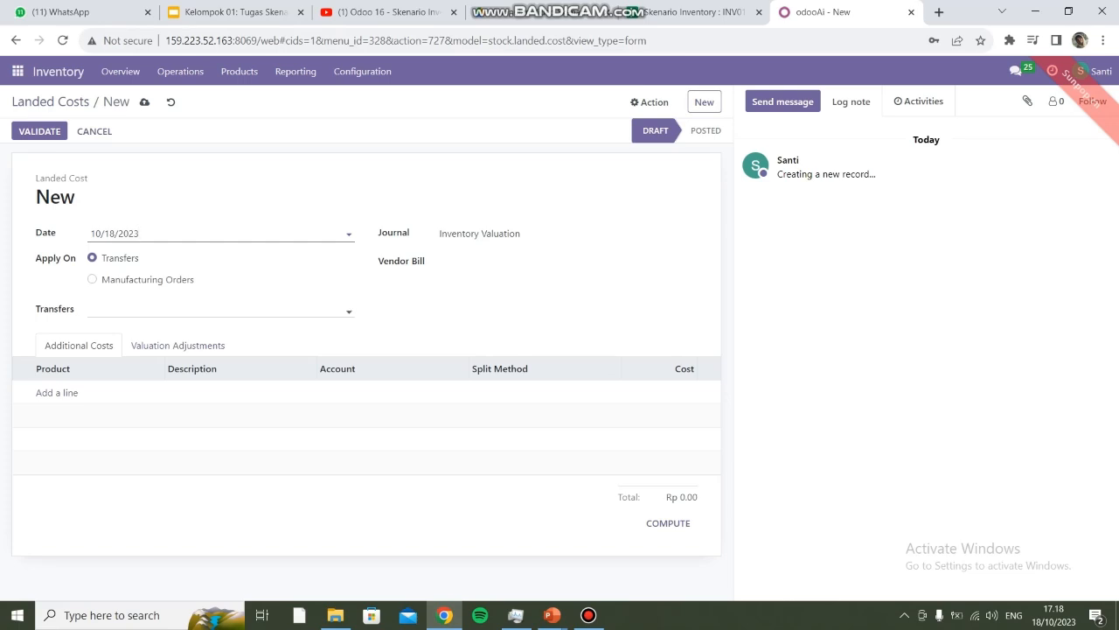
click(207, 310)
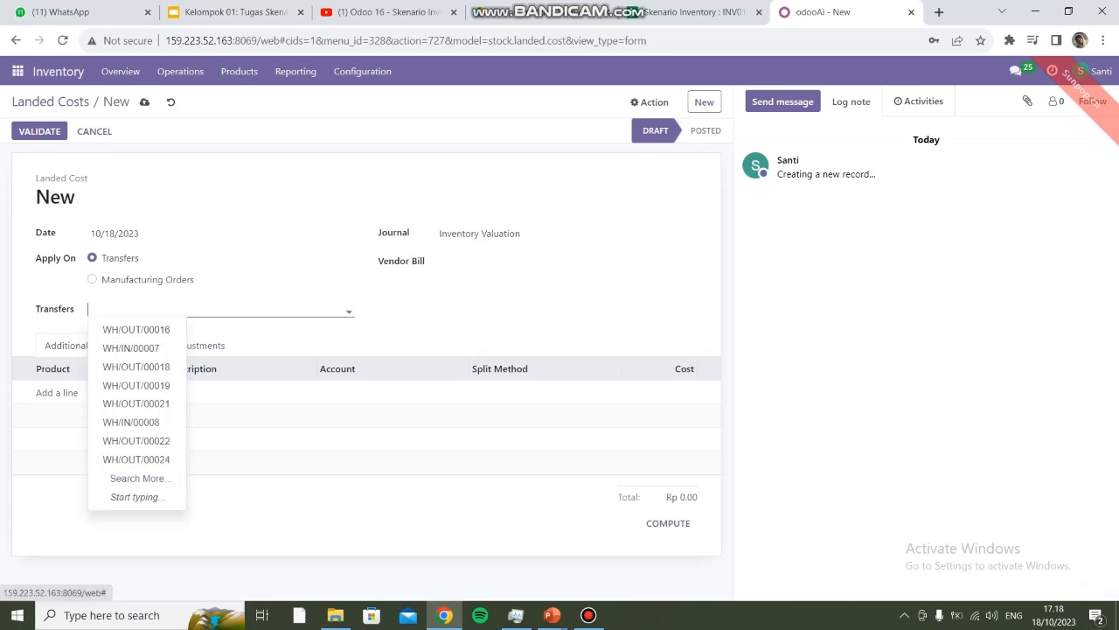
click(139, 478)
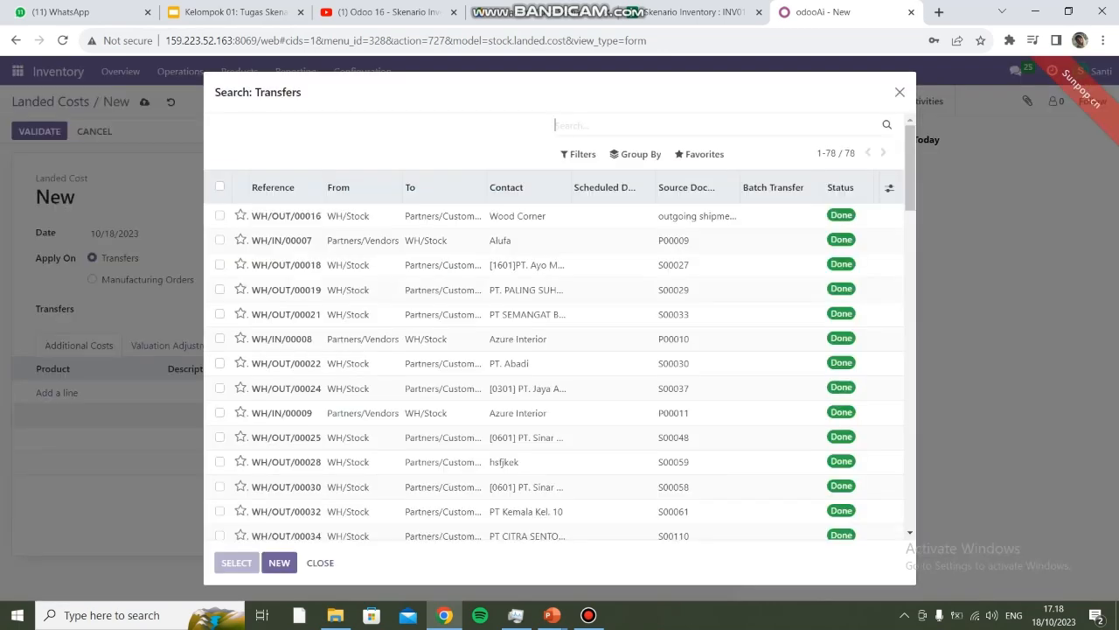
click(634, 154)
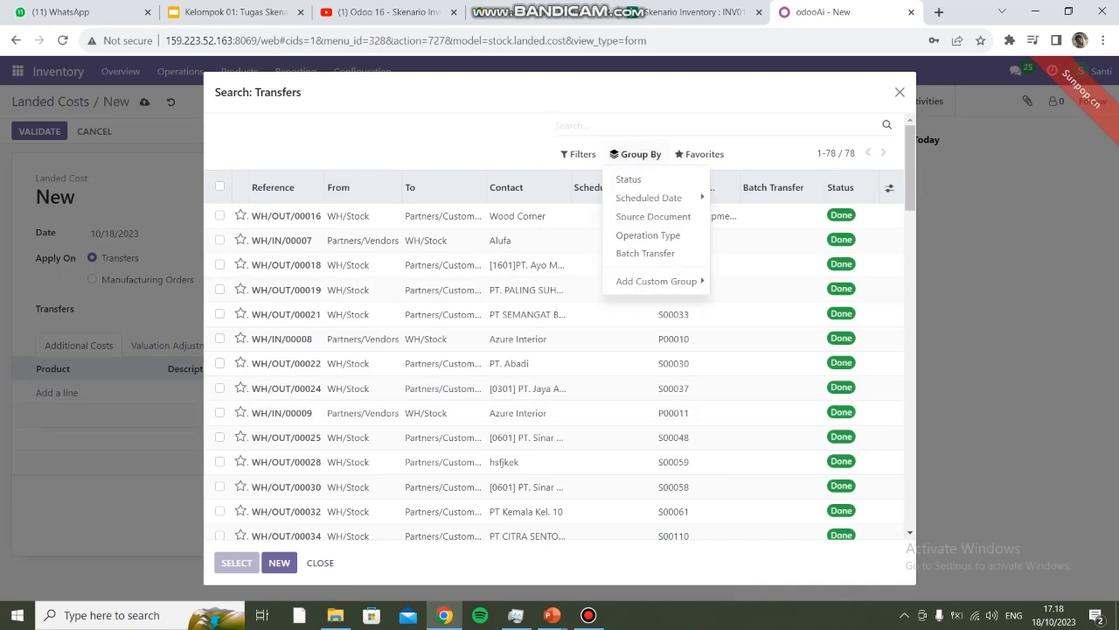
click(645, 253)
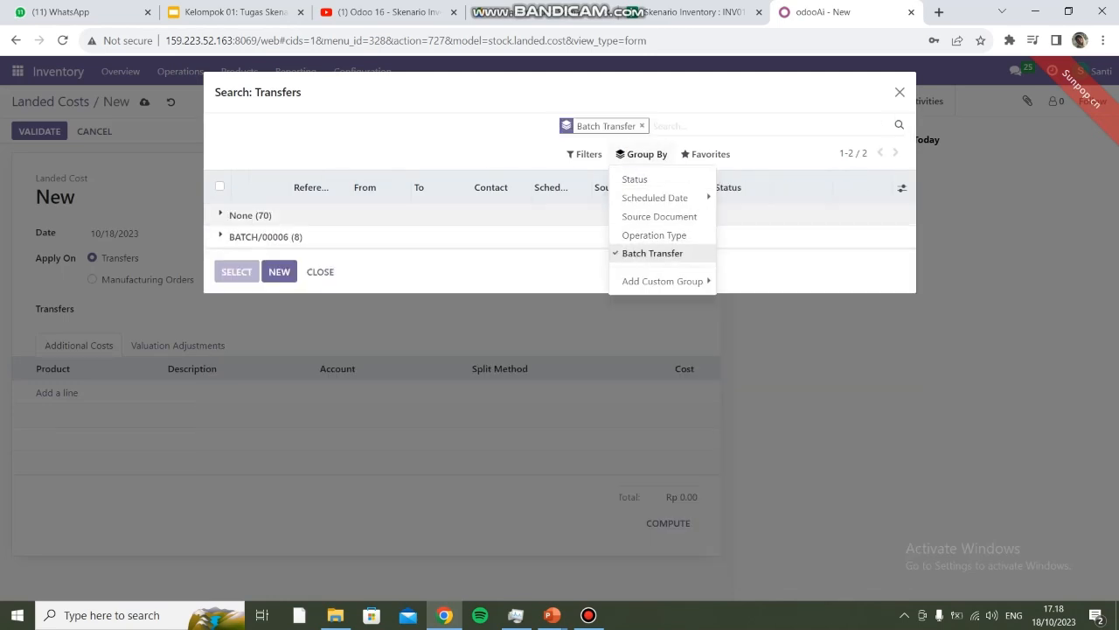
click(605, 278)
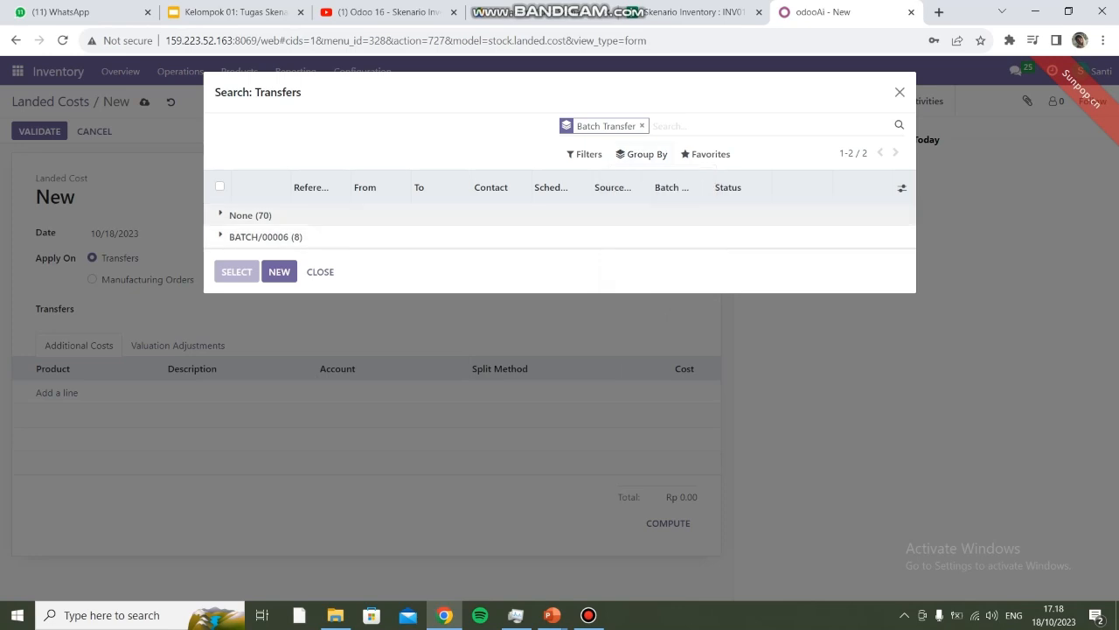
Step: Attach the eight BATCH/00006 deliveries, WH/OUT/00088 to WH/OUT/00095, to the landed cost
click(265, 236)
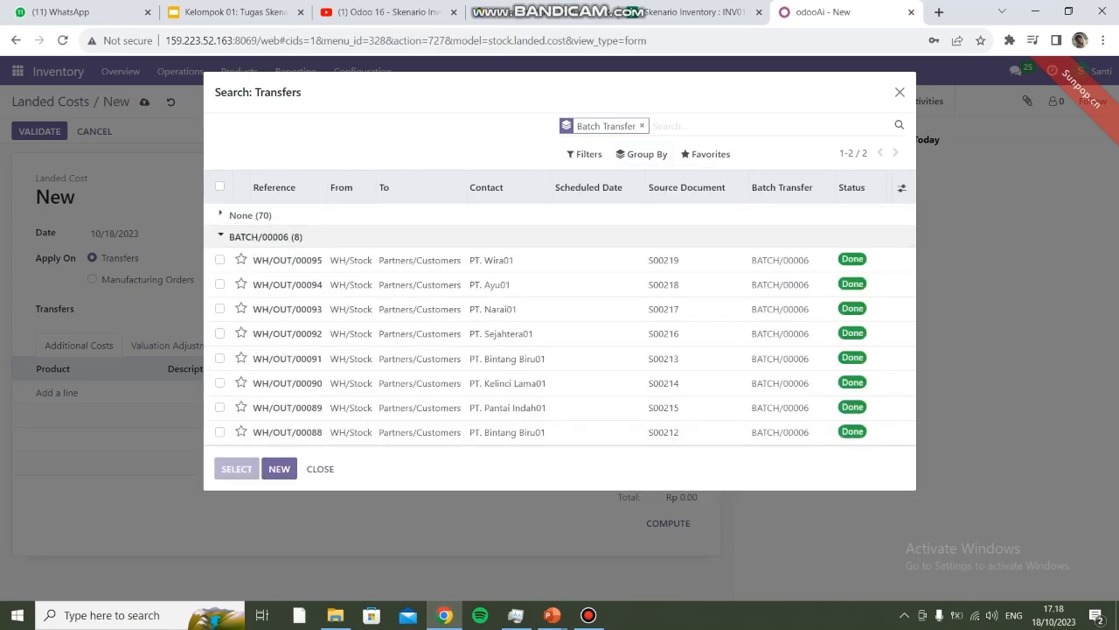
click(219, 259)
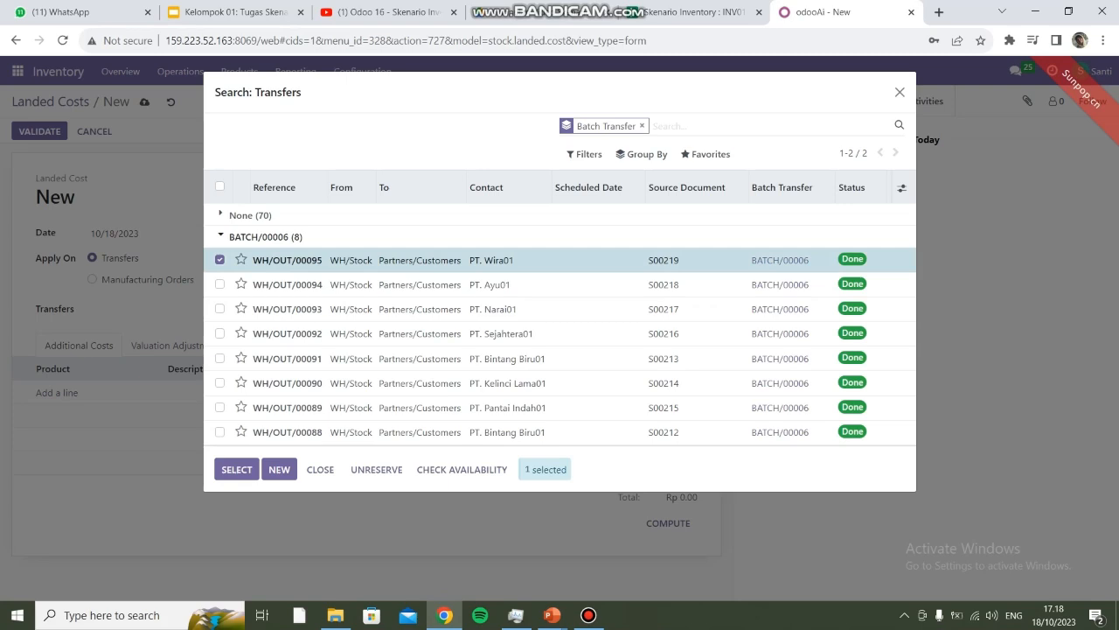
click(219, 284)
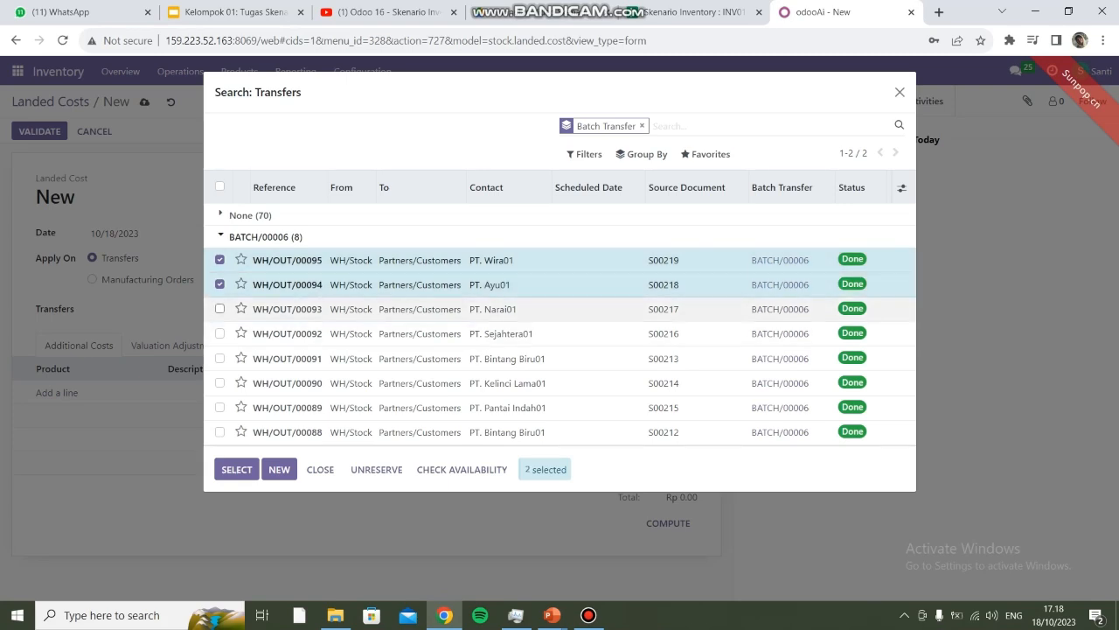
click(220, 309)
click(219, 333)
click(219, 358)
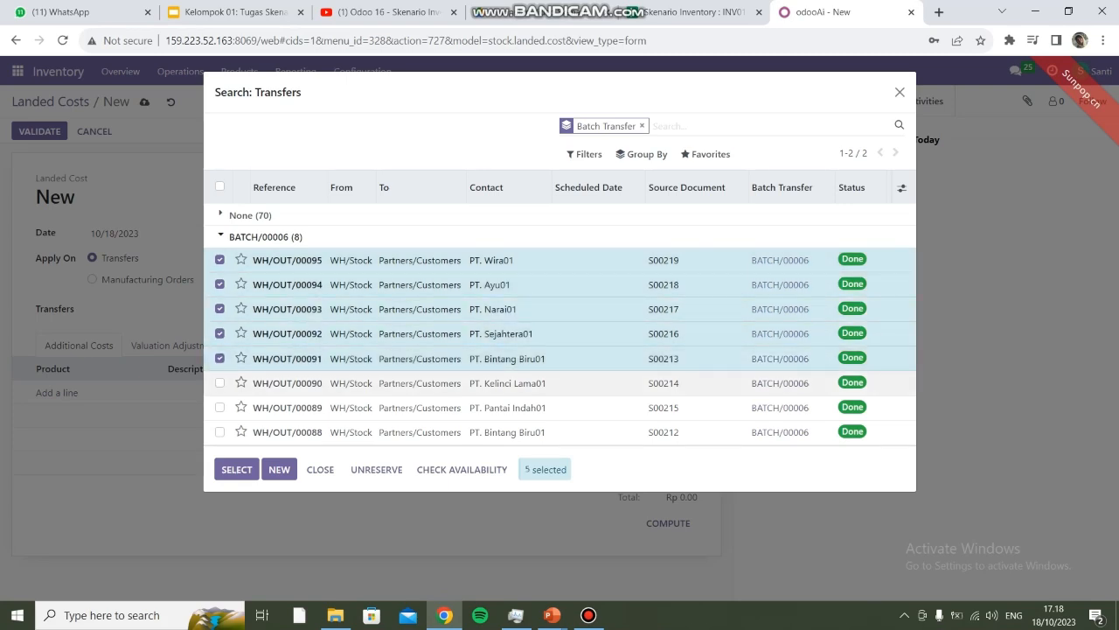
click(219, 383)
click(220, 407)
click(219, 432)
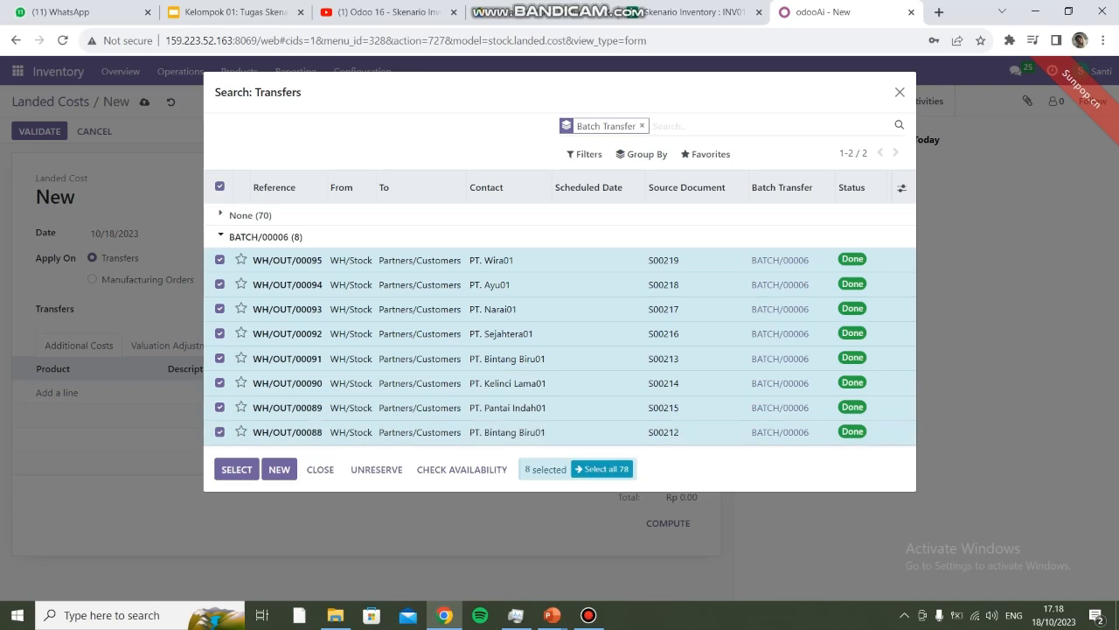
click(236, 469)
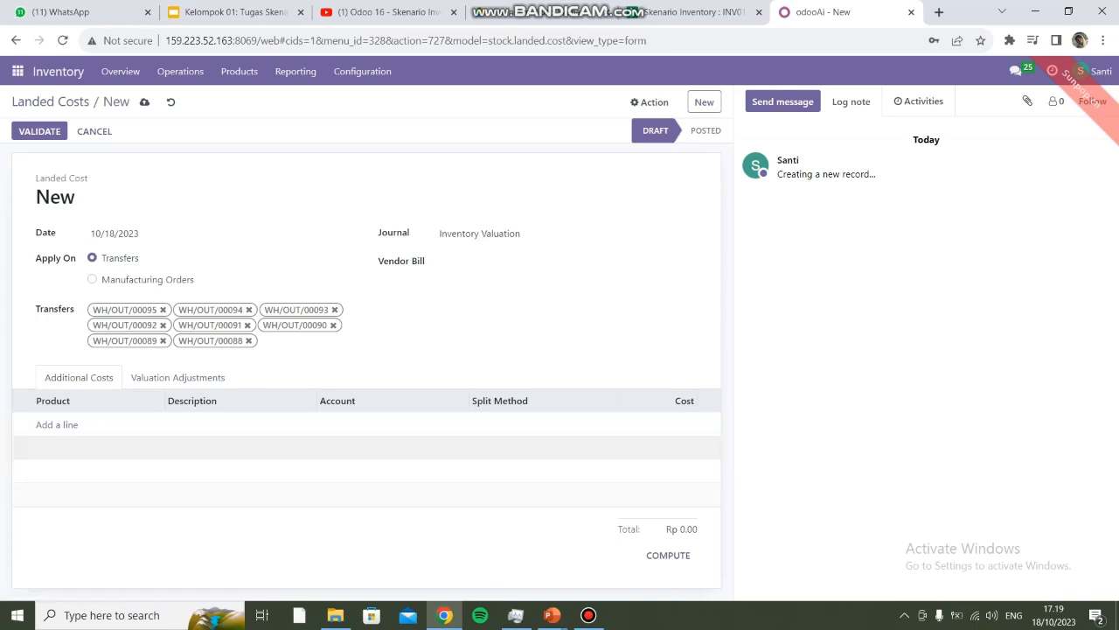
Step: Add an [INV 1] Transportasi Kapal cost line using the Shipping Costs account, found by searching 'ship'
click(57, 424)
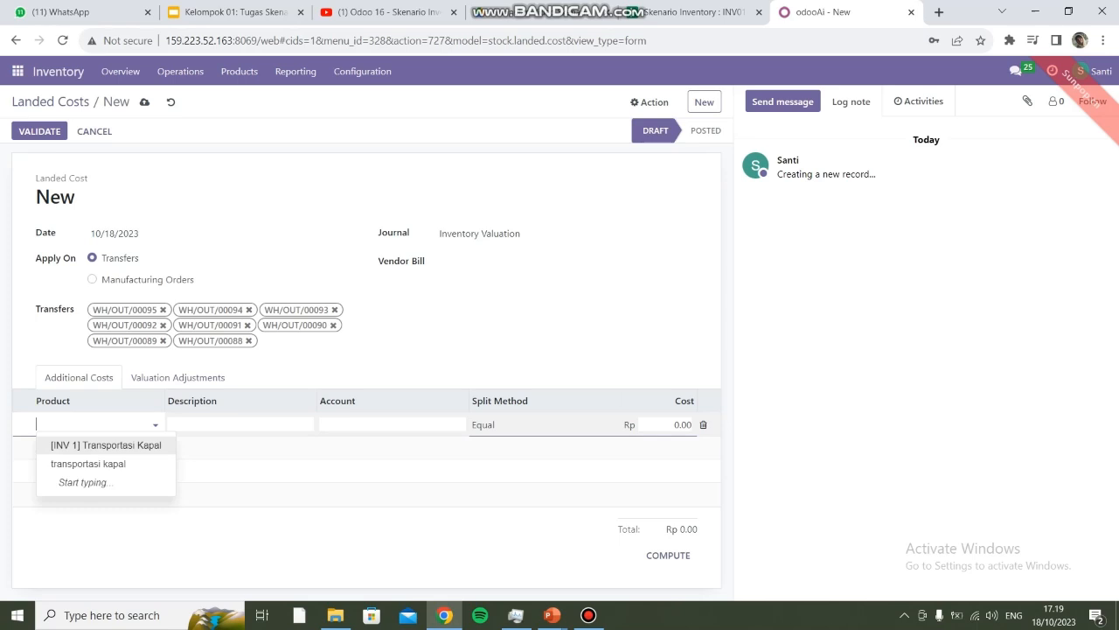
key(Return)
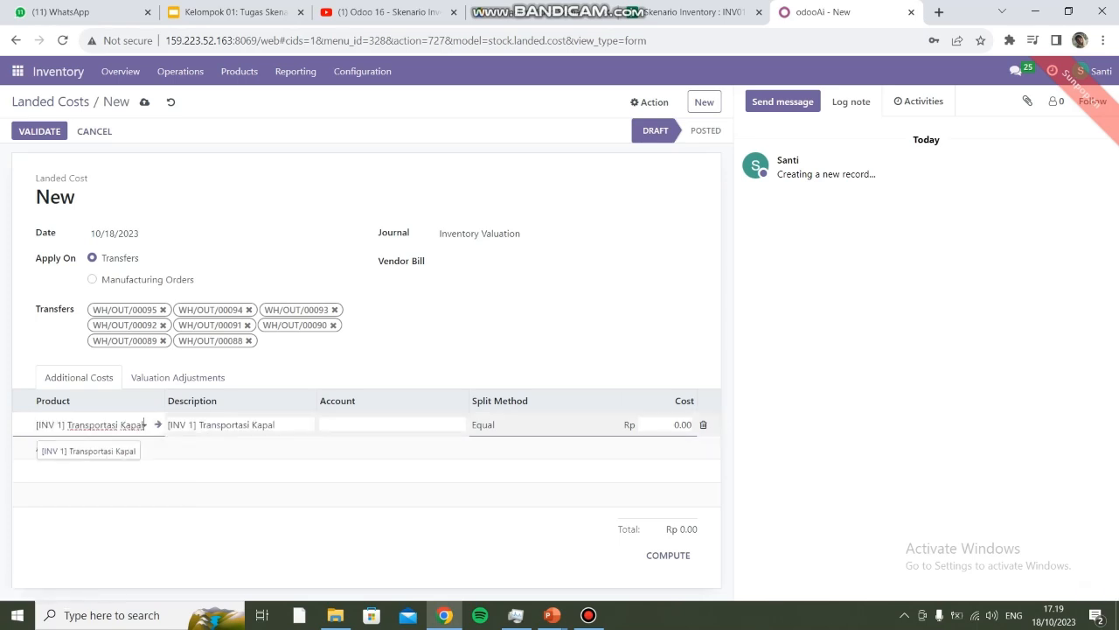
click(384, 425)
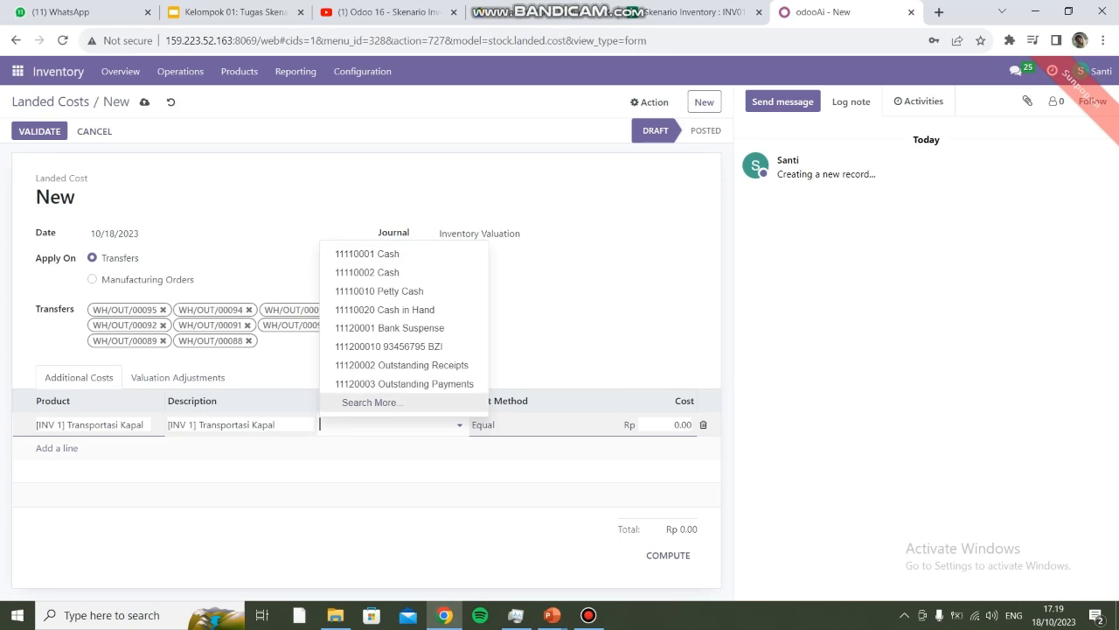
click(370, 402)
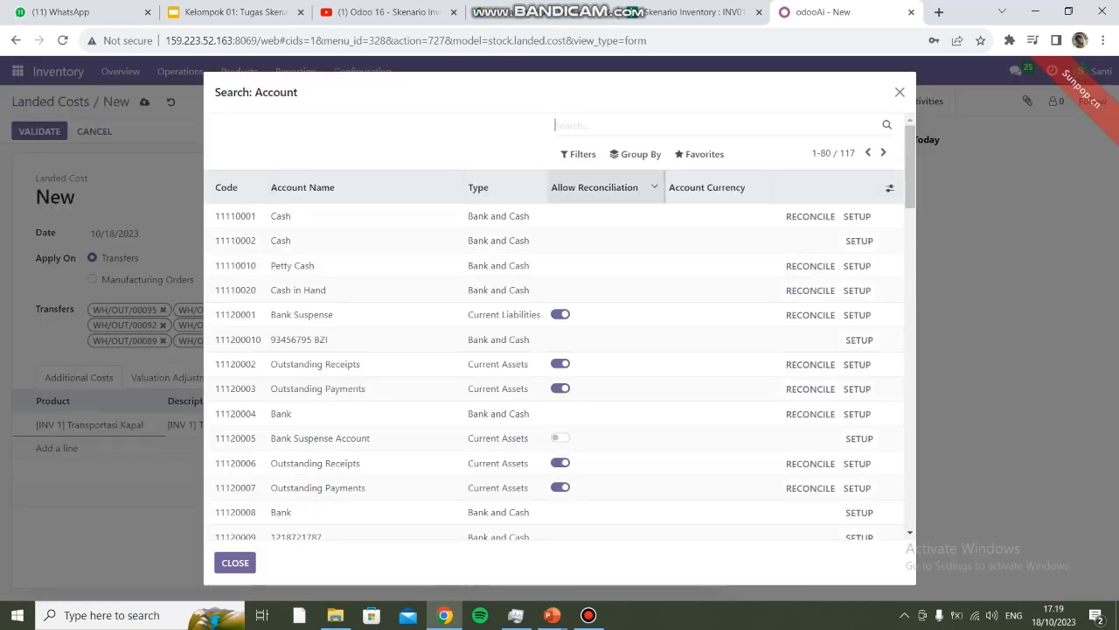
text(ship)
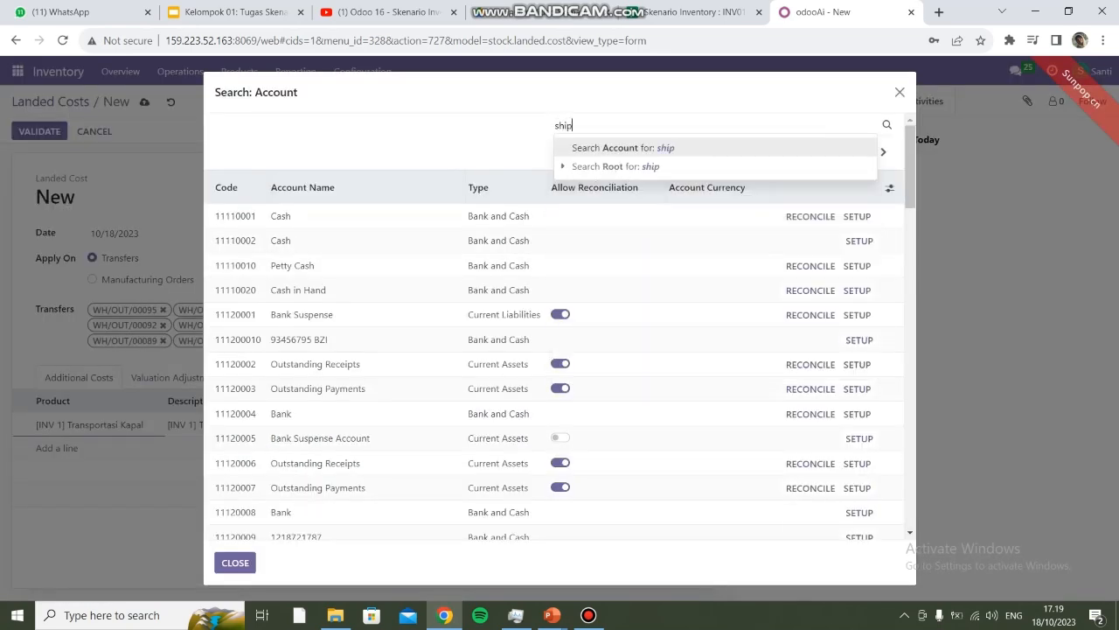
key(Return)
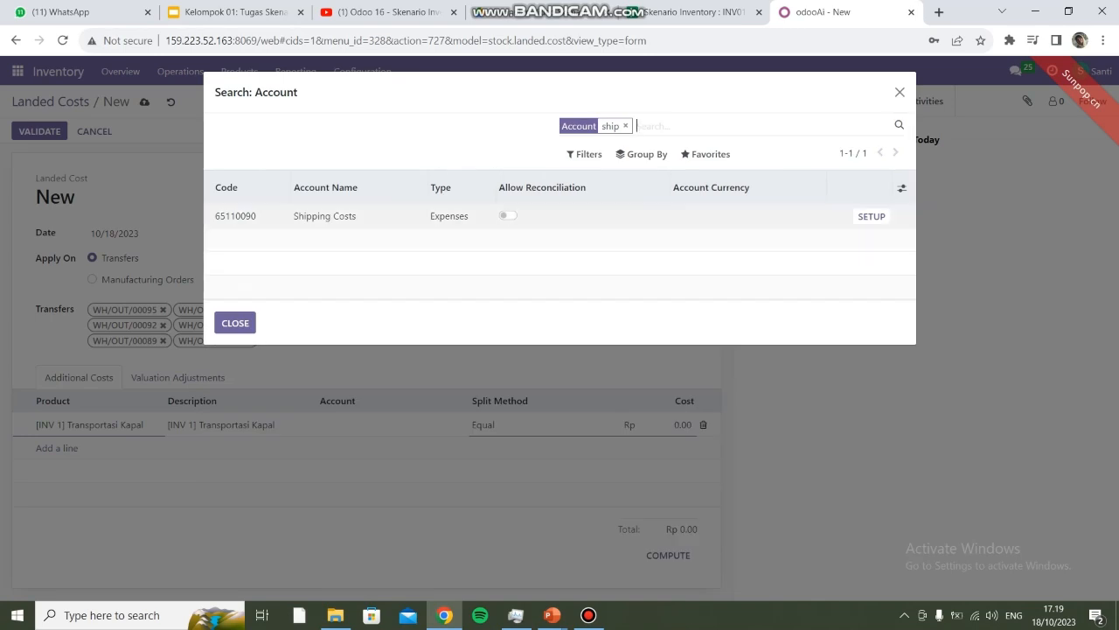
click(326, 215)
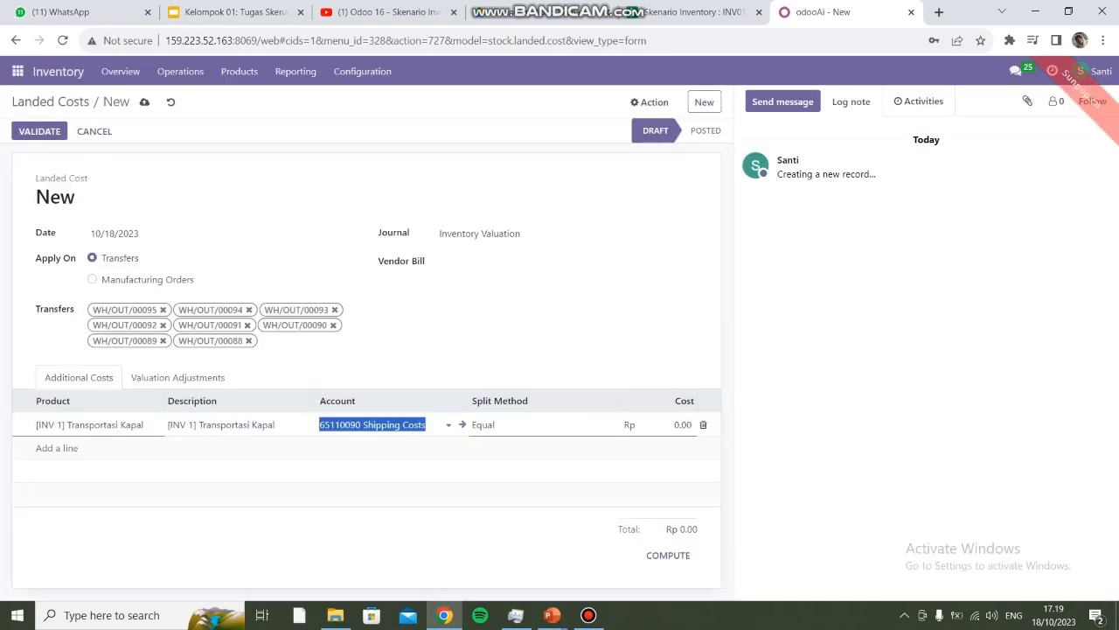